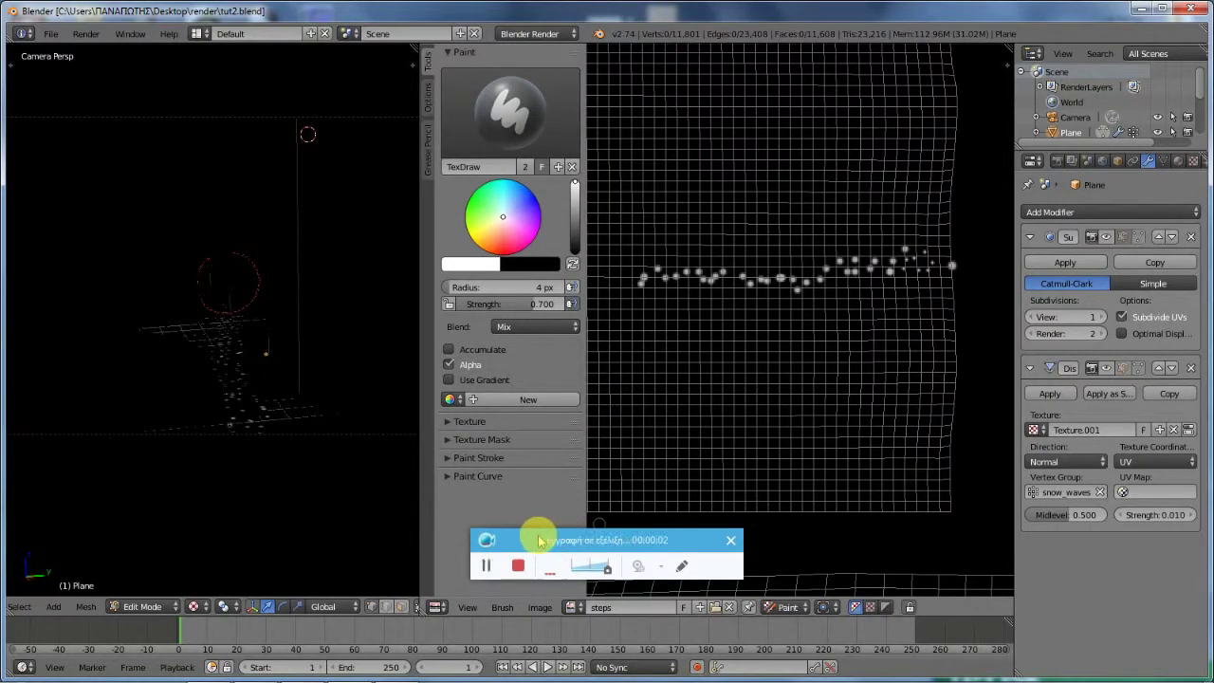
Step: Join the image editor area into the 3D view, leaving one large viewport of the plane
drag(521, 540, 984, 641)
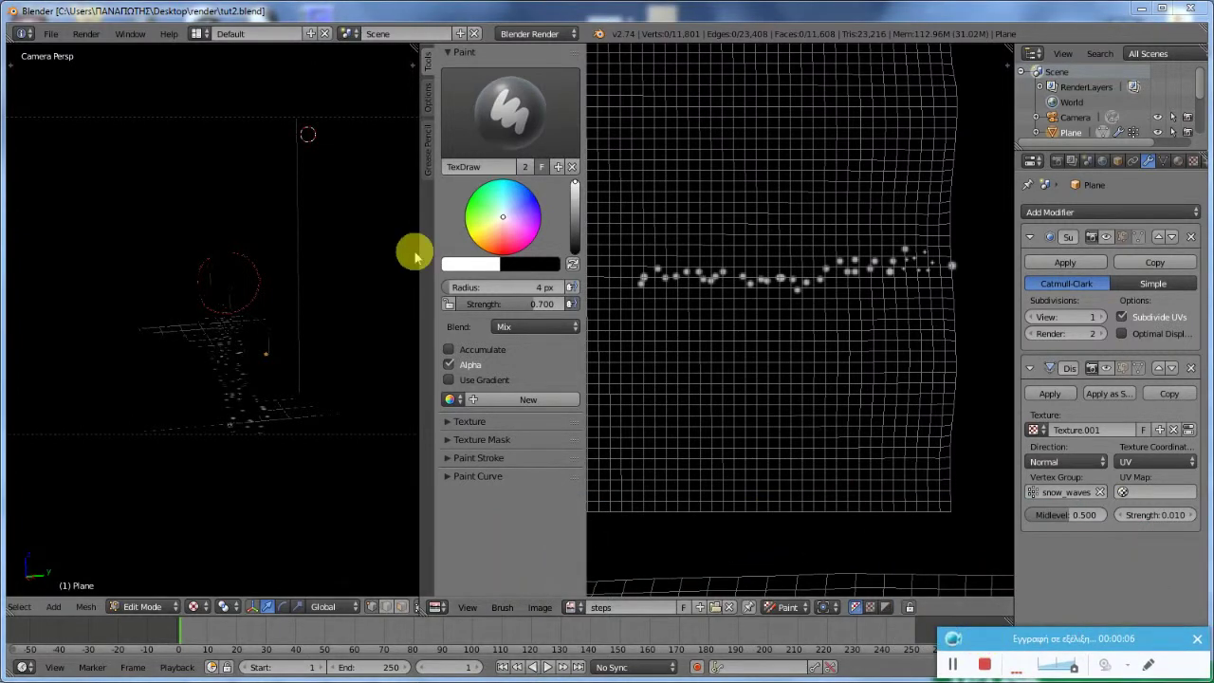
middle_drag(269, 274, 227, 241)
scroll(279, 271, up, 6)
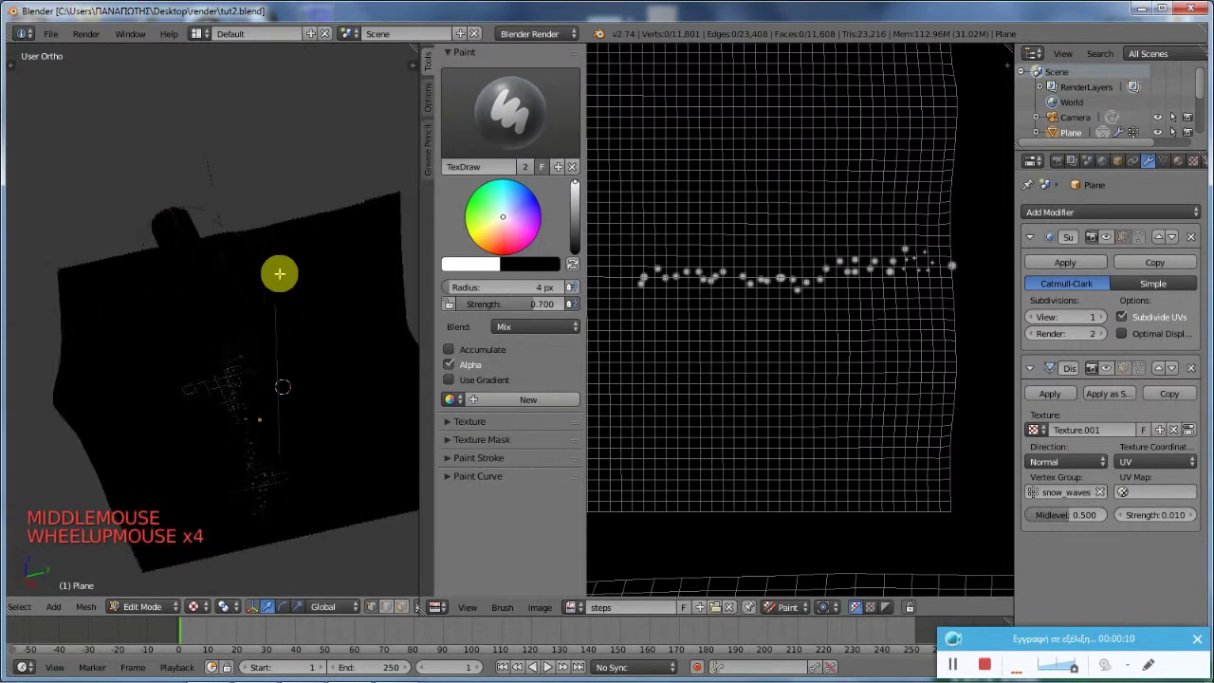
middle_drag(313, 376, 279, 355)
scroll(245, 349, down, 2)
scroll(197, 404, up, 3)
scroll(143, 422, up, 1)
scroll(156, 399, down, 4)
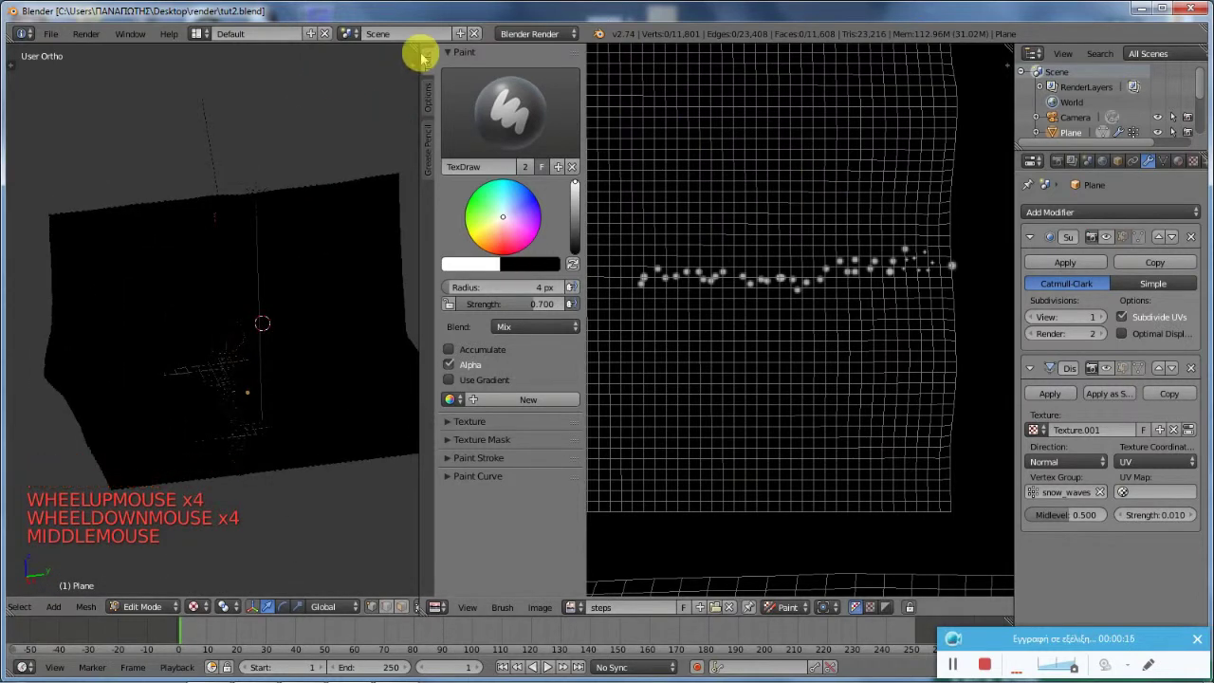
click(455, 40)
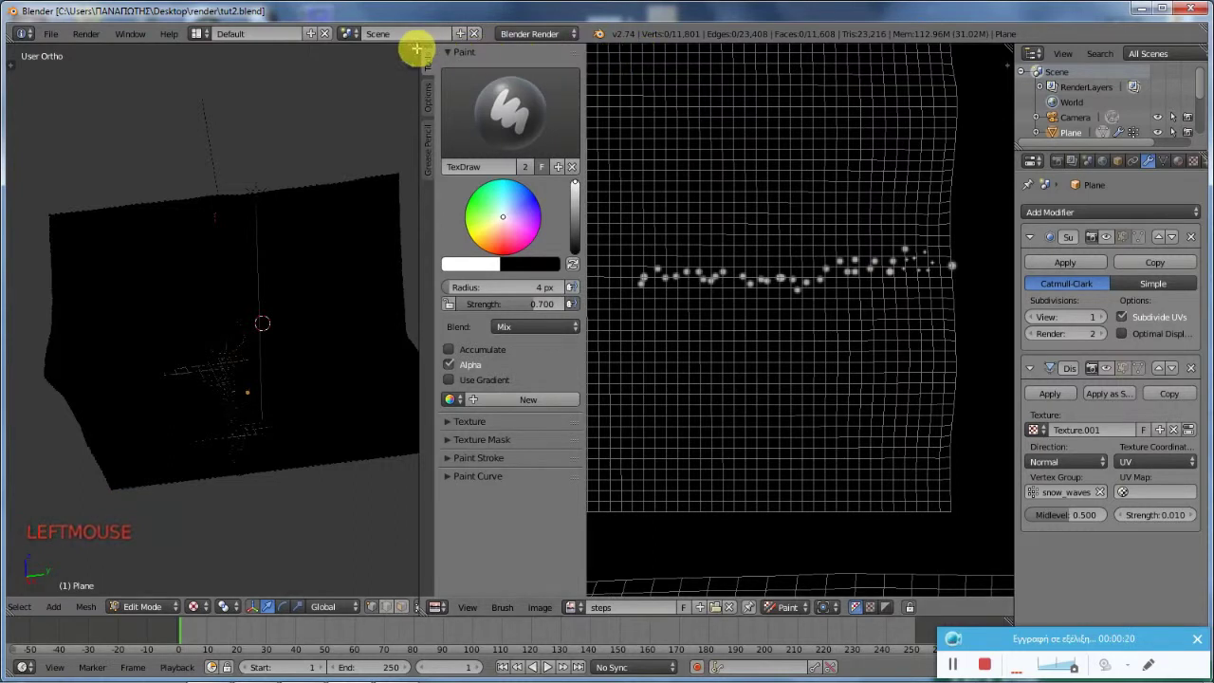
drag(455, 50, 542, 298)
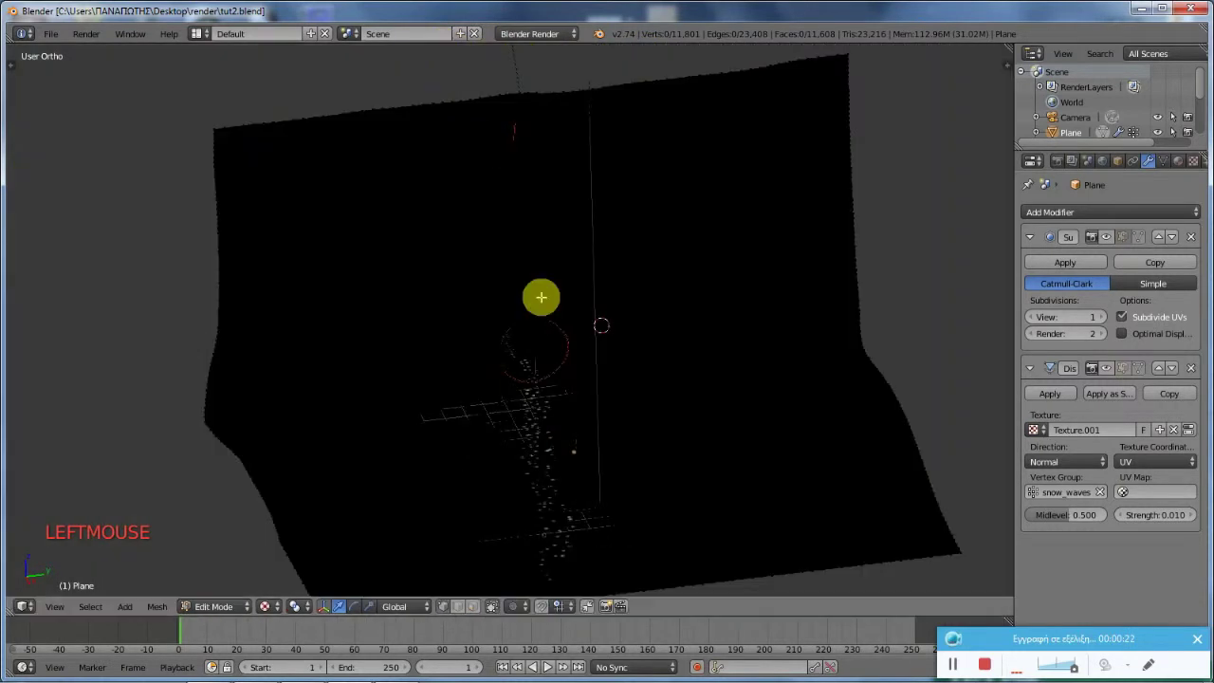
Step: Set the viewport shading to Solid and view the plane mesh at an angle
scroll(560, 323, down, 3)
middle_drag(576, 352, 527, 352)
mouse_move(371, 365)
middle_down()
mouse_move(509, 341)
mouse_move(381, 363)
middle_up()
click(264, 606)
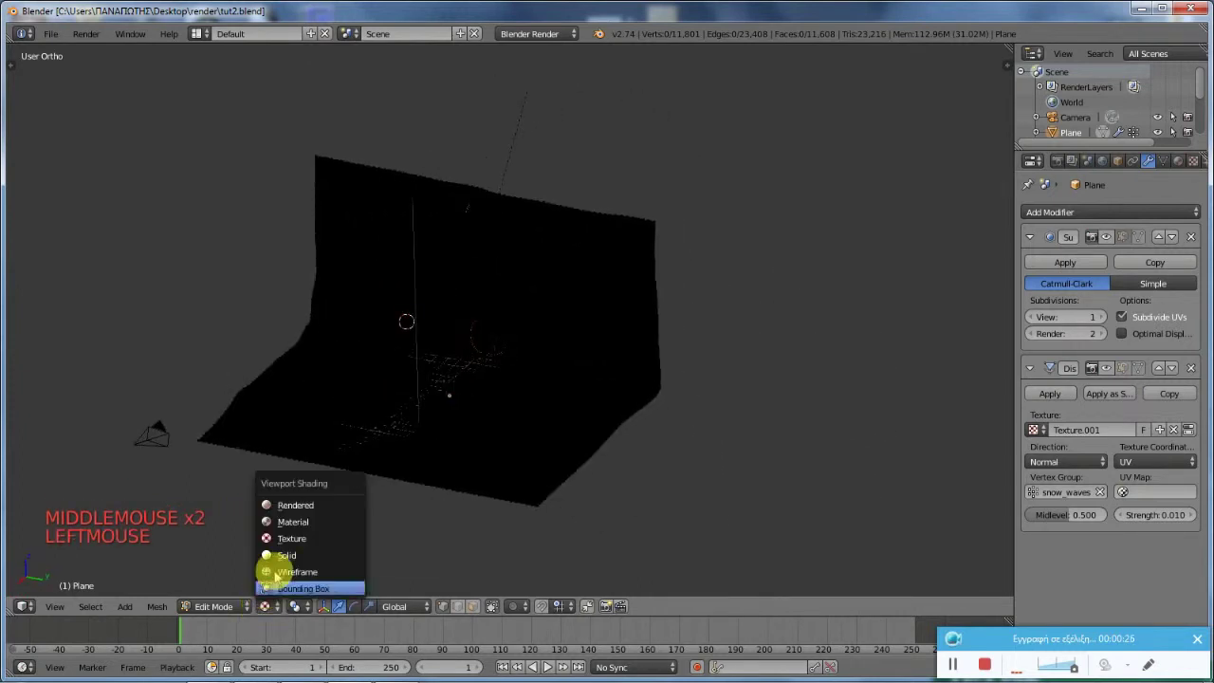
click(277, 569)
middle_drag(515, 373, 472, 402)
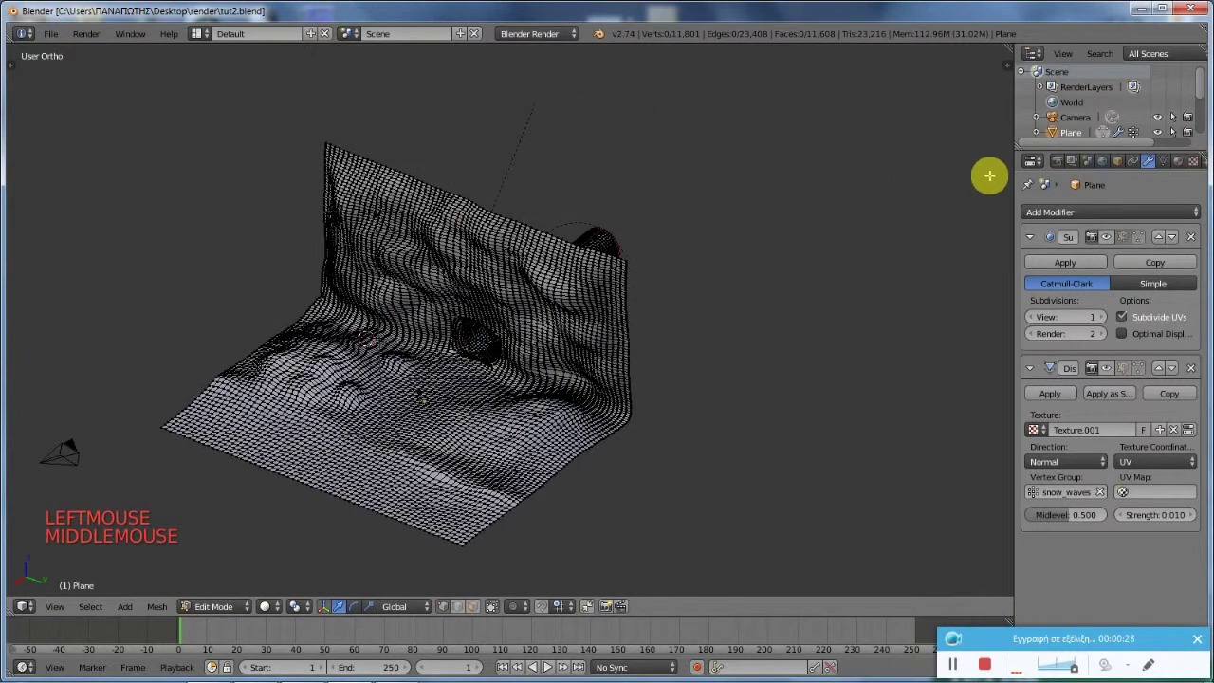
Step: Widen the properties editor and add a new texture in the second texture slot of the plane's material
drag(1013, 171, 752, 171)
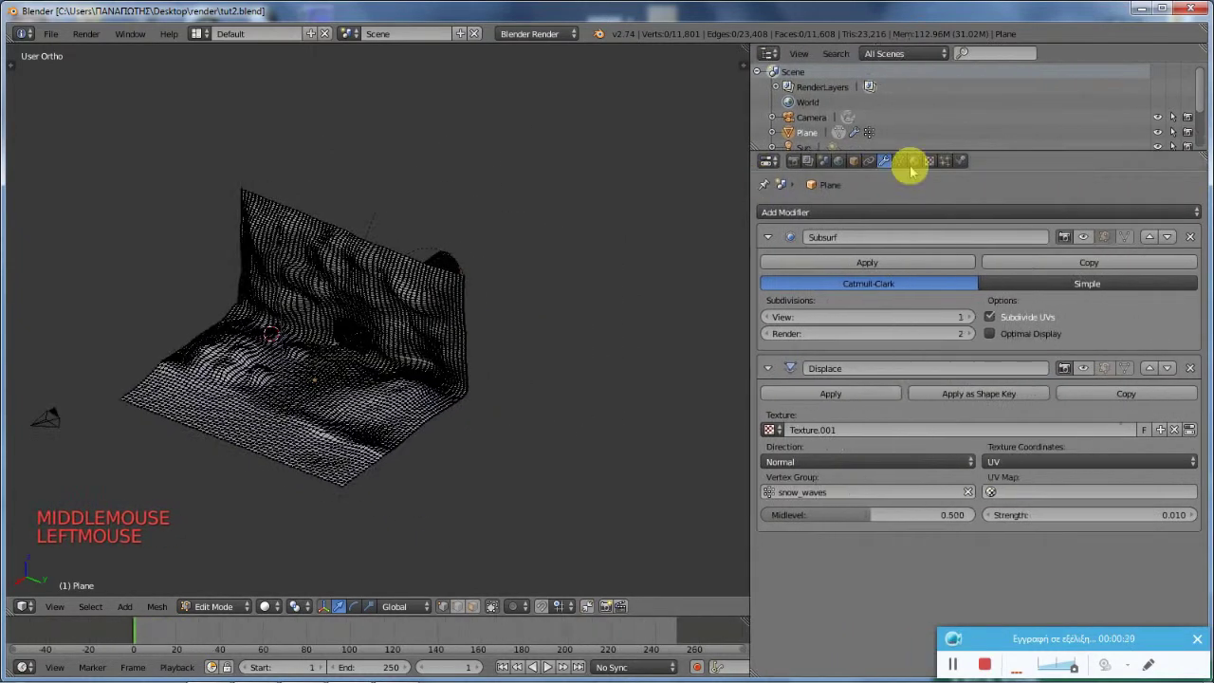
click(914, 161)
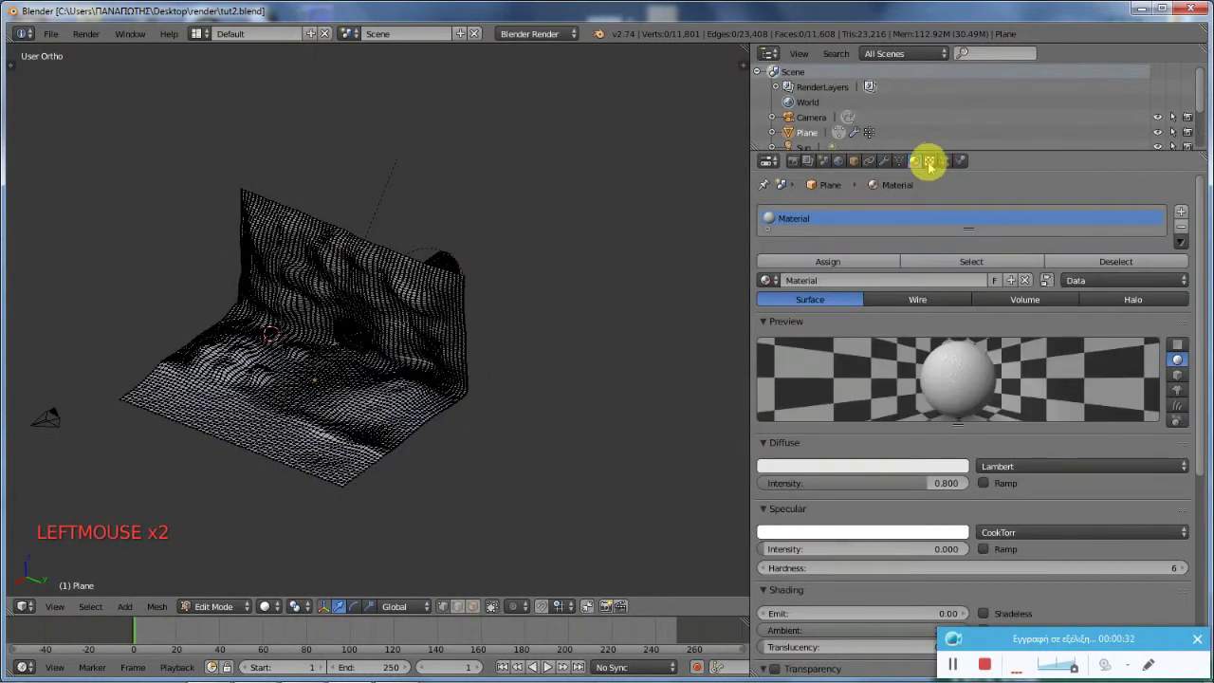
click(930, 161)
click(801, 251)
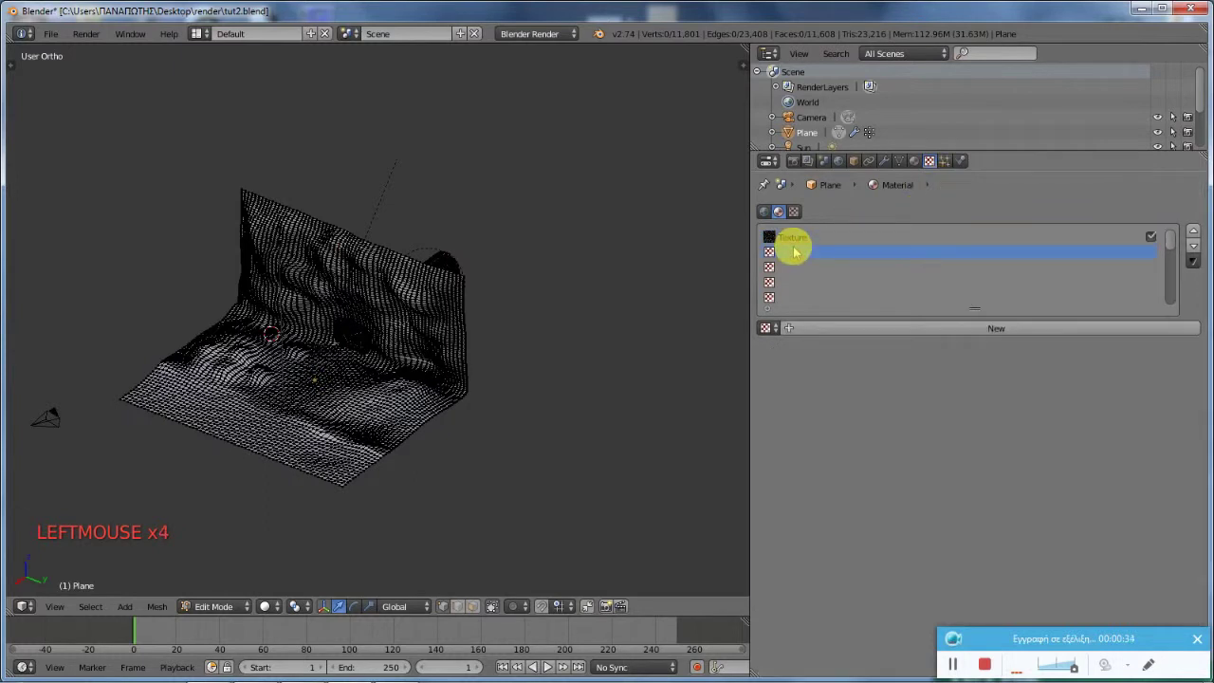
click(896, 331)
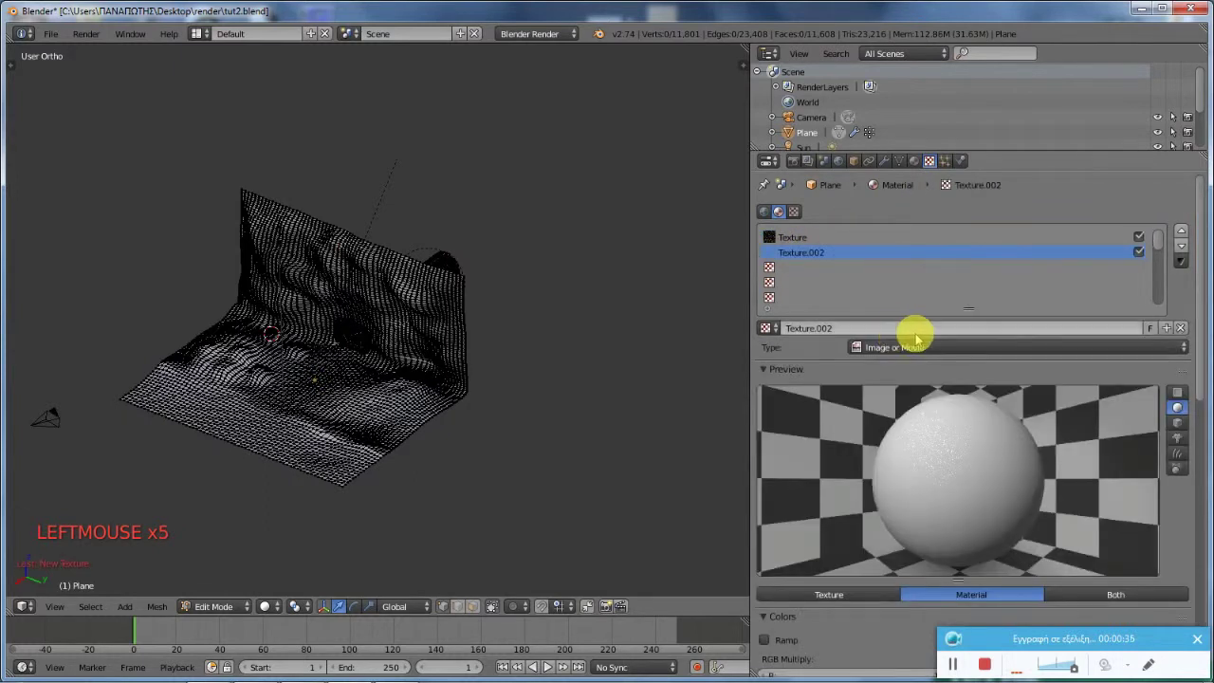
Step: Load steps.png from the Desktop as the new texture's image, checking the picture in Windows Photo Viewer
scroll(1010, 468, down, 6)
scroll(1016, 474, down, 3)
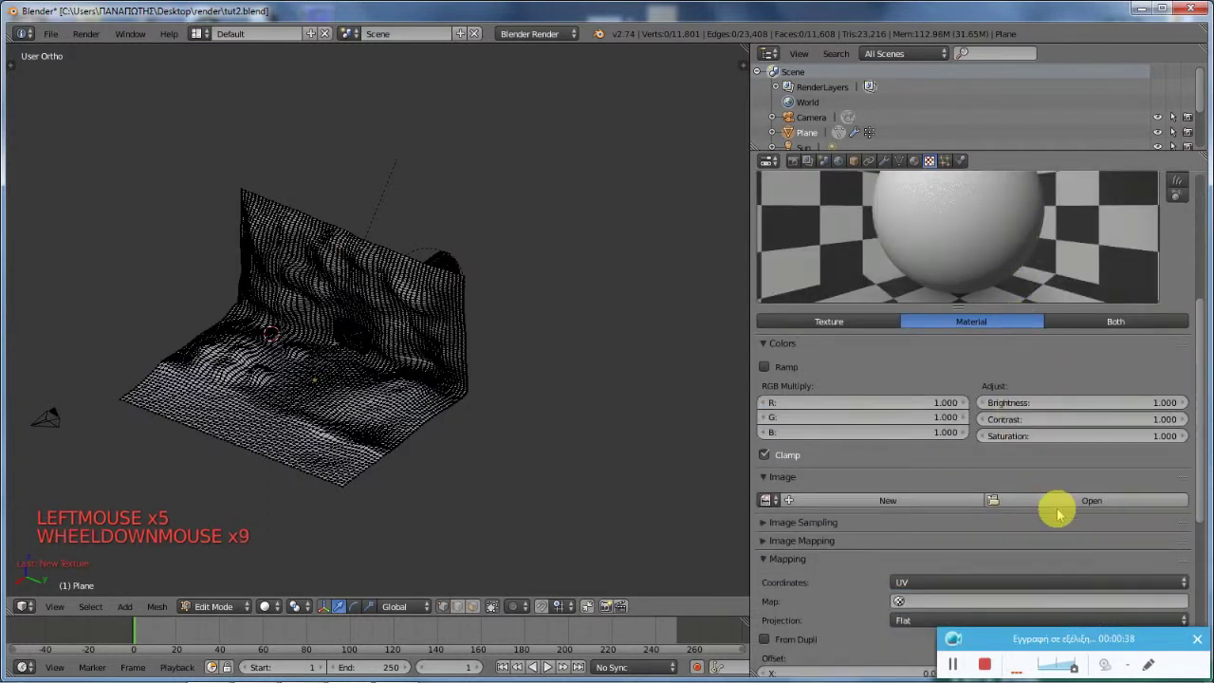
click(1052, 500)
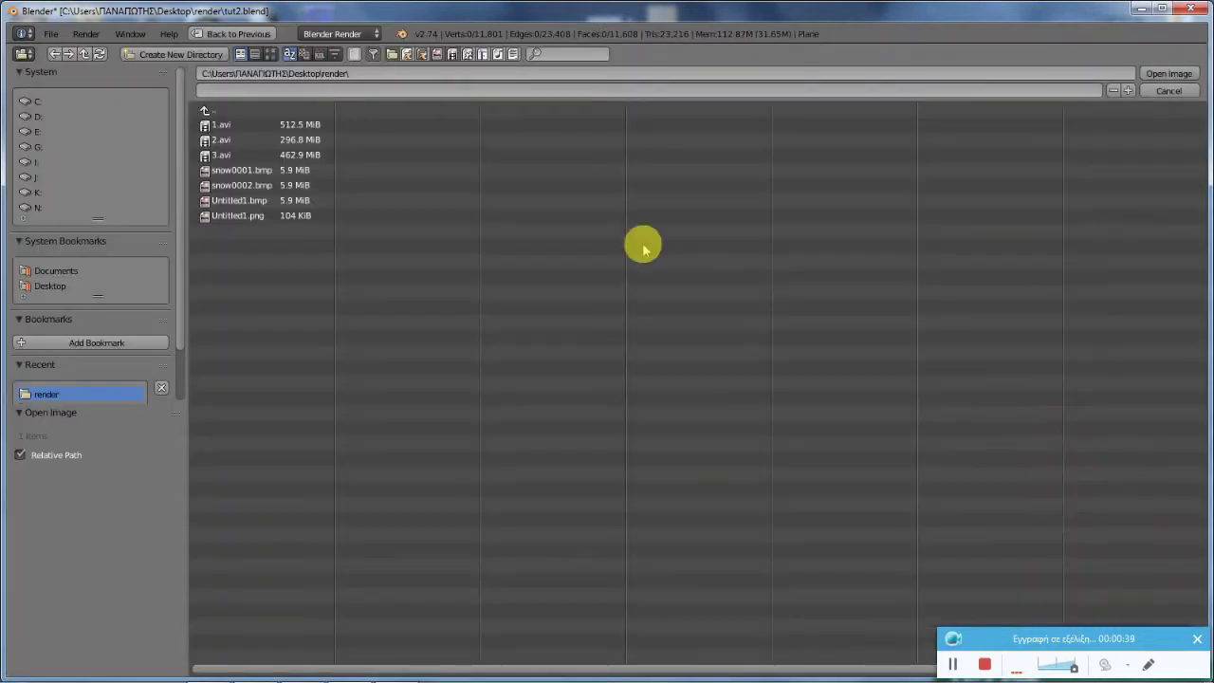
click(64, 286)
click(270, 54)
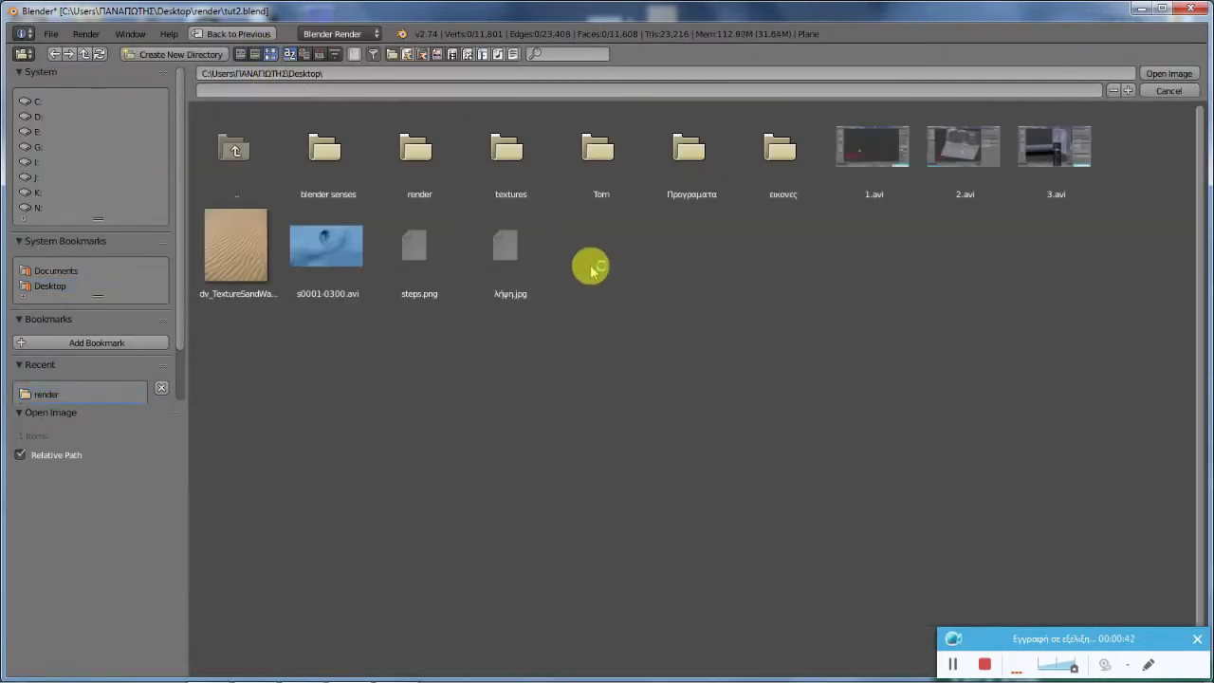
click(414, 239)
click(399, 666)
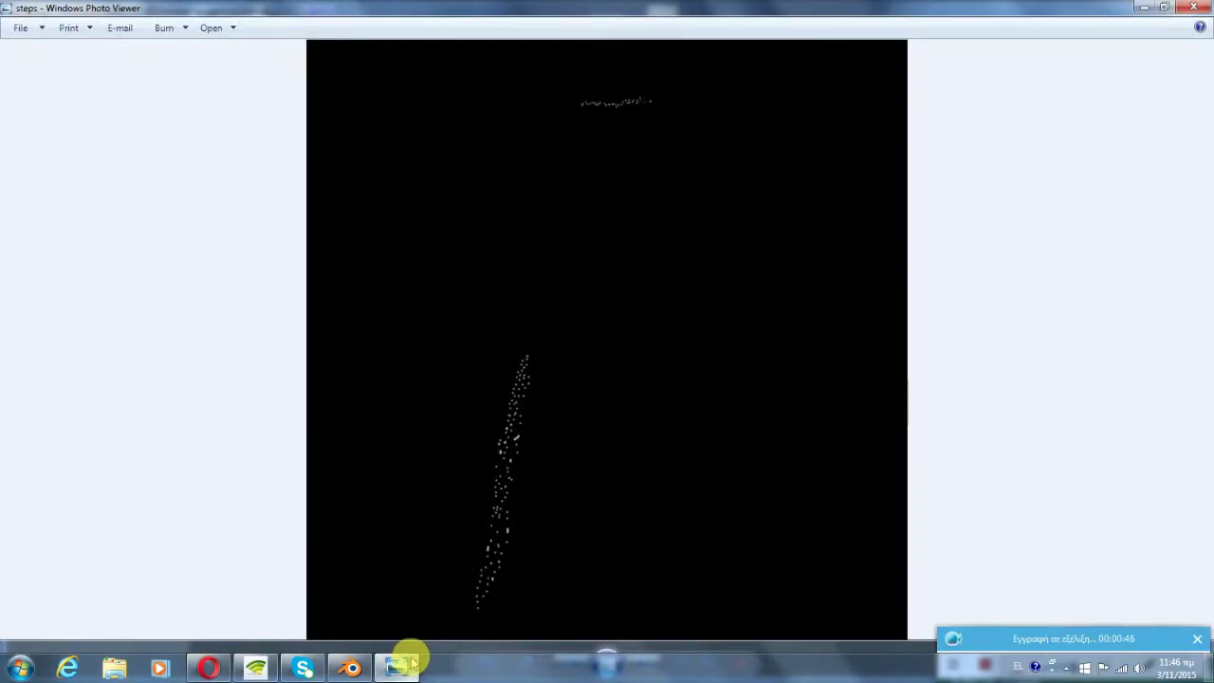
click(408, 659)
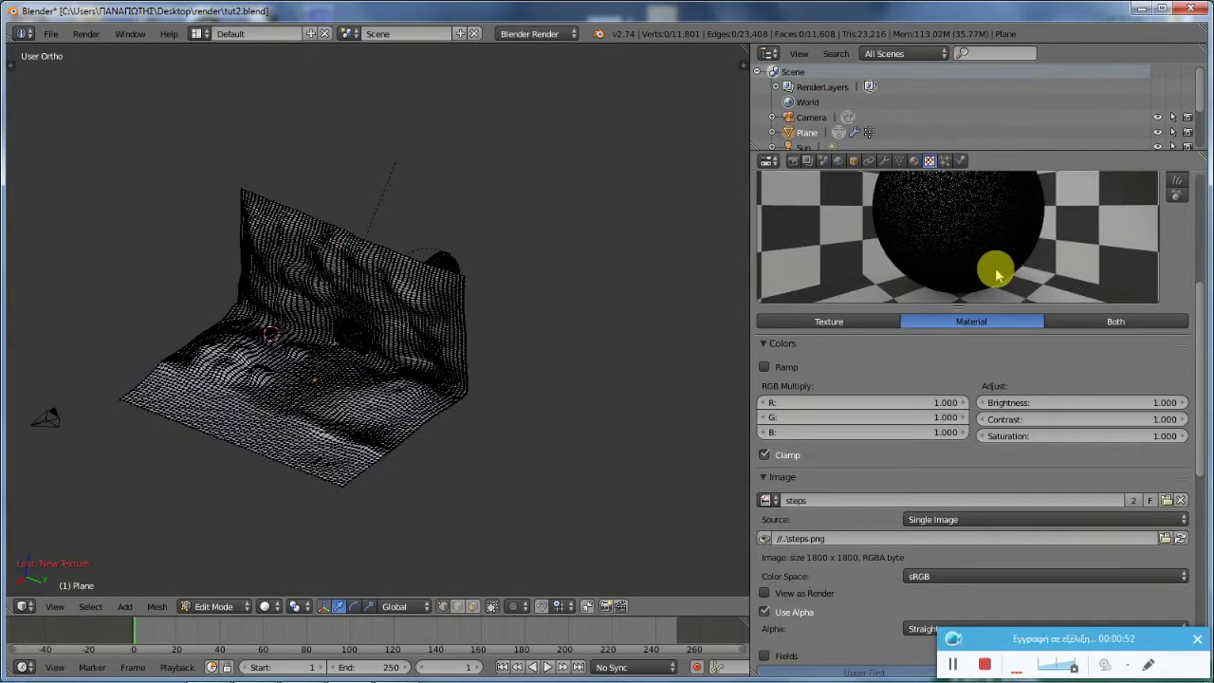
Step: Assign UVMap as the map for the texture's UV coordinates
scroll(996, 273, up, 3)
scroll(995, 280, up, 1)
scroll(997, 290, down, 11)
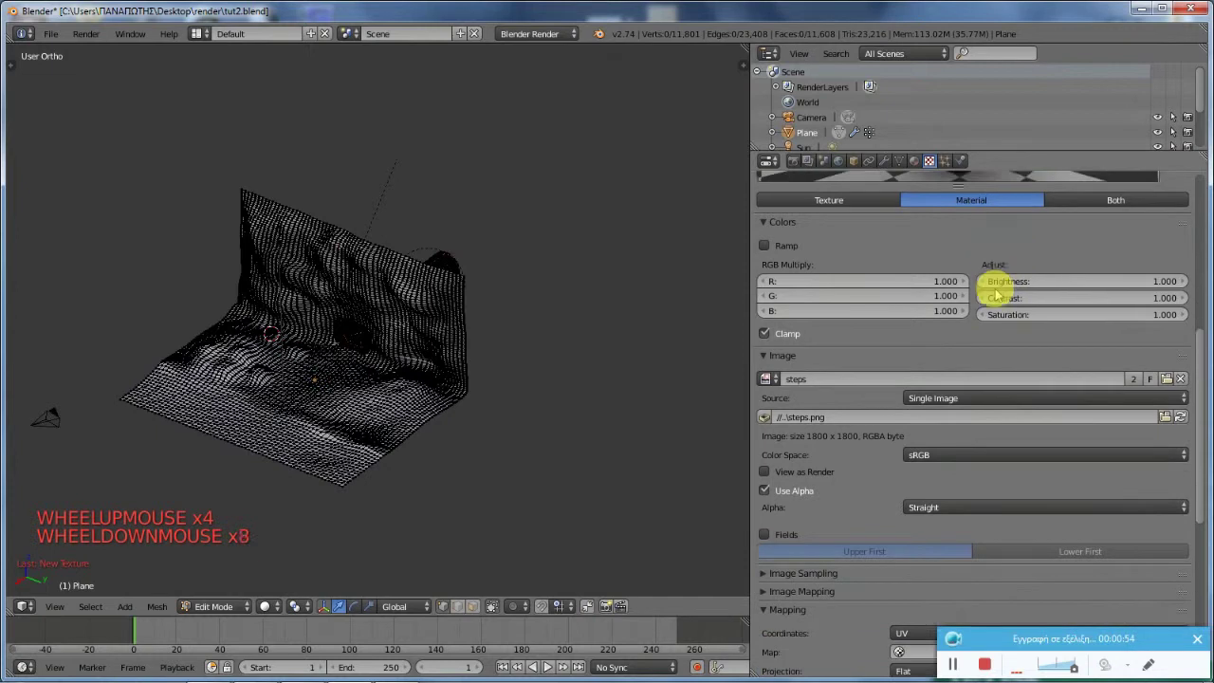
scroll(995, 290, down, 2)
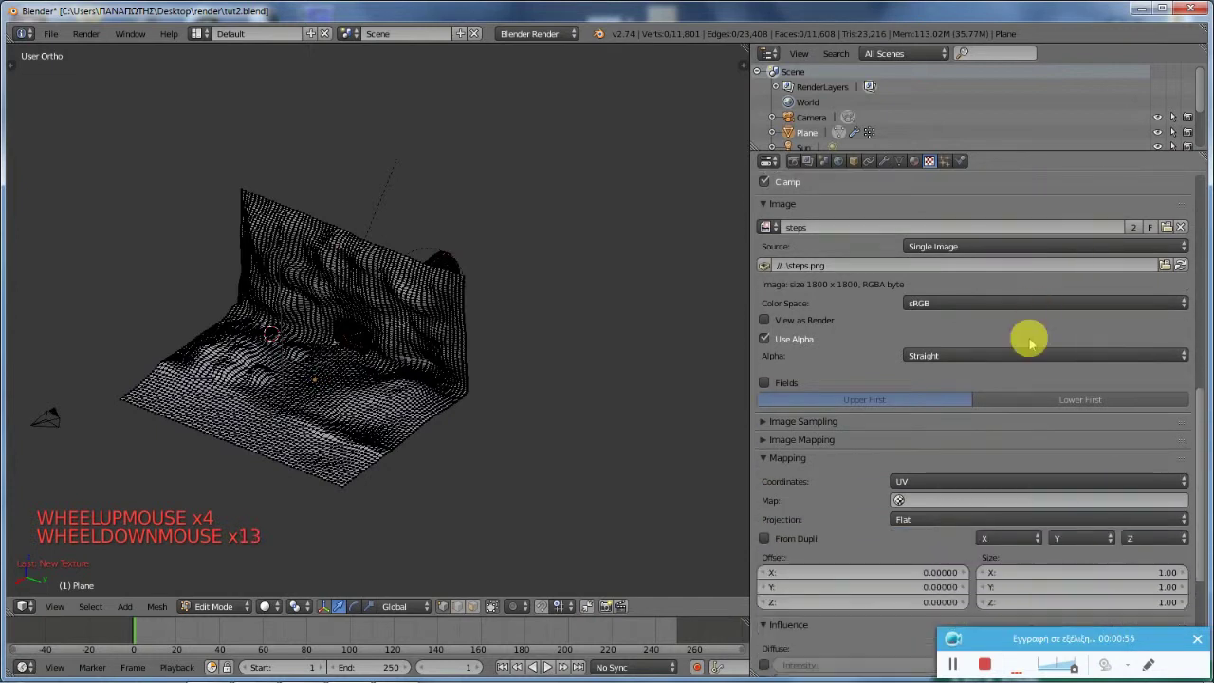
click(930, 498)
click(929, 522)
Step: Disable the texture's diffuse Color influence and enable RGB to Intensity
scroll(962, 439, down, 8)
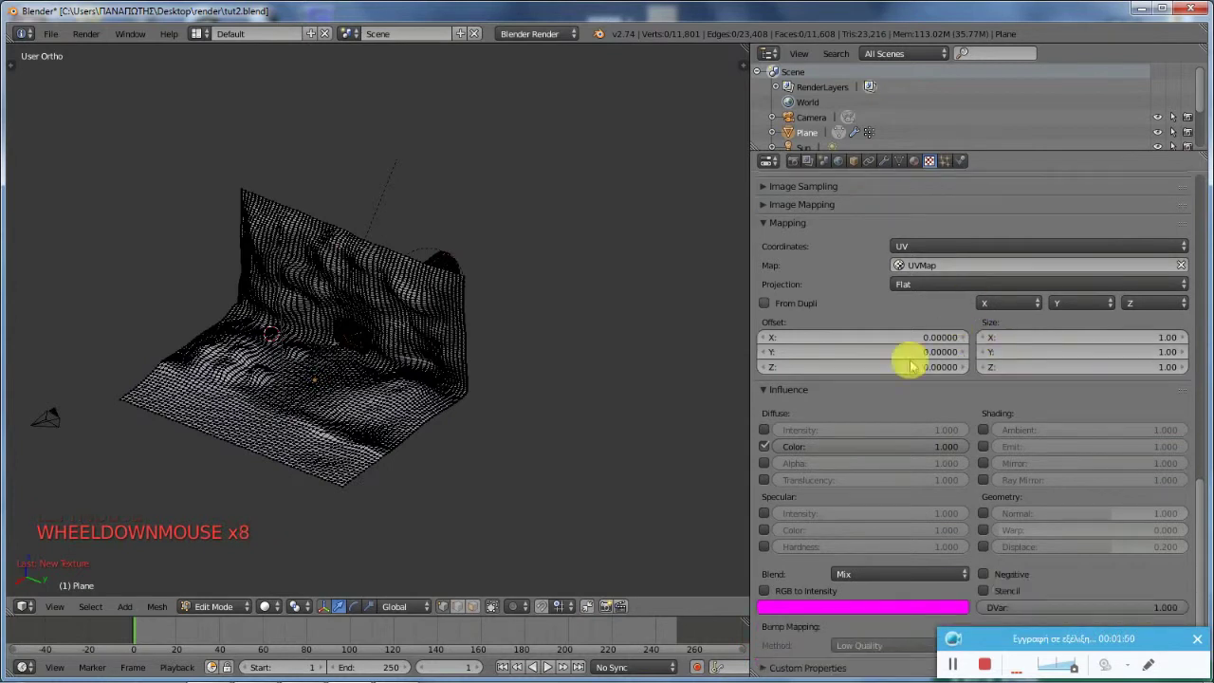
click(764, 446)
scroll(919, 490, down, 2)
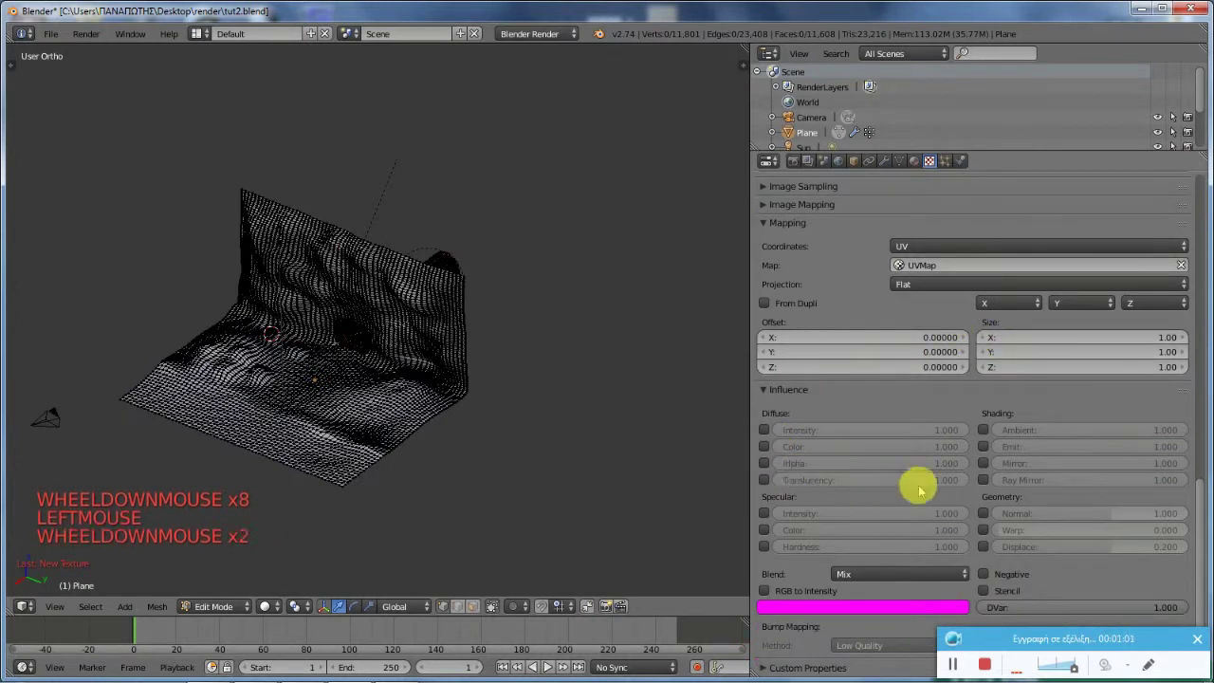
click(764, 591)
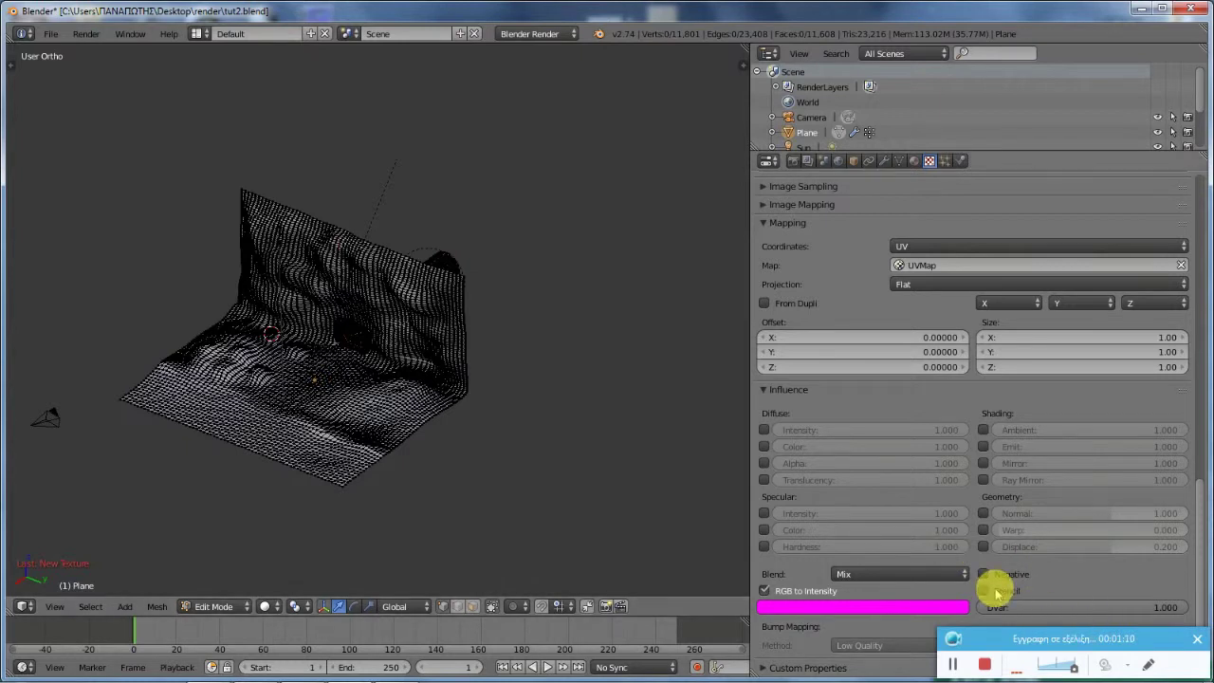
click(1030, 496)
Step: Review the texture's image, mapping and preview settings, and inspect the plane mesh up close
scroll(1030, 498, up, 8)
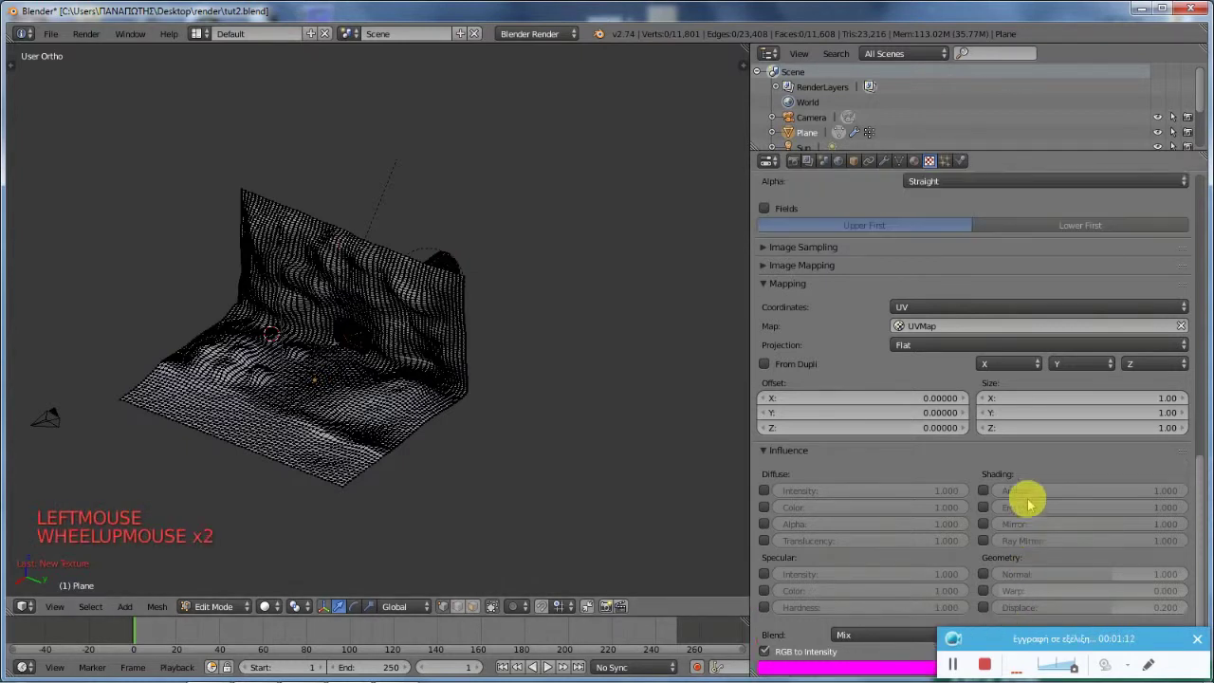
scroll(1030, 503, up, 2)
scroll(1030, 503, down, 4)
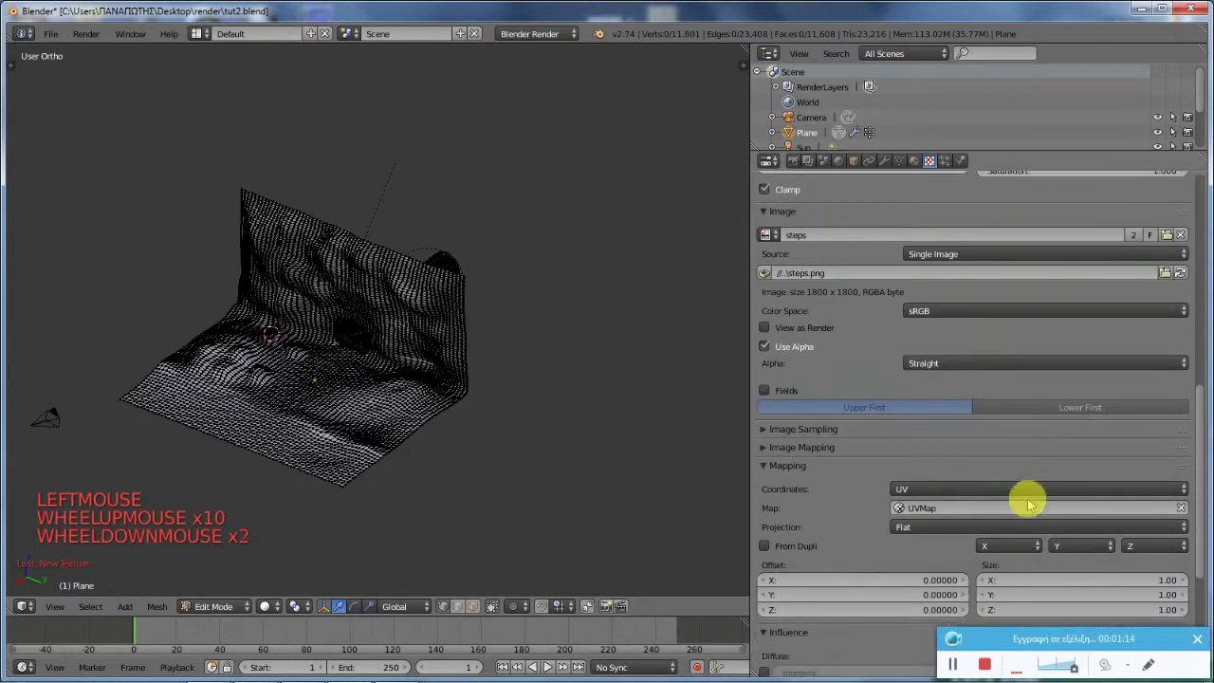
scroll(1030, 504, up, 3)
scroll(1029, 503, up, 8)
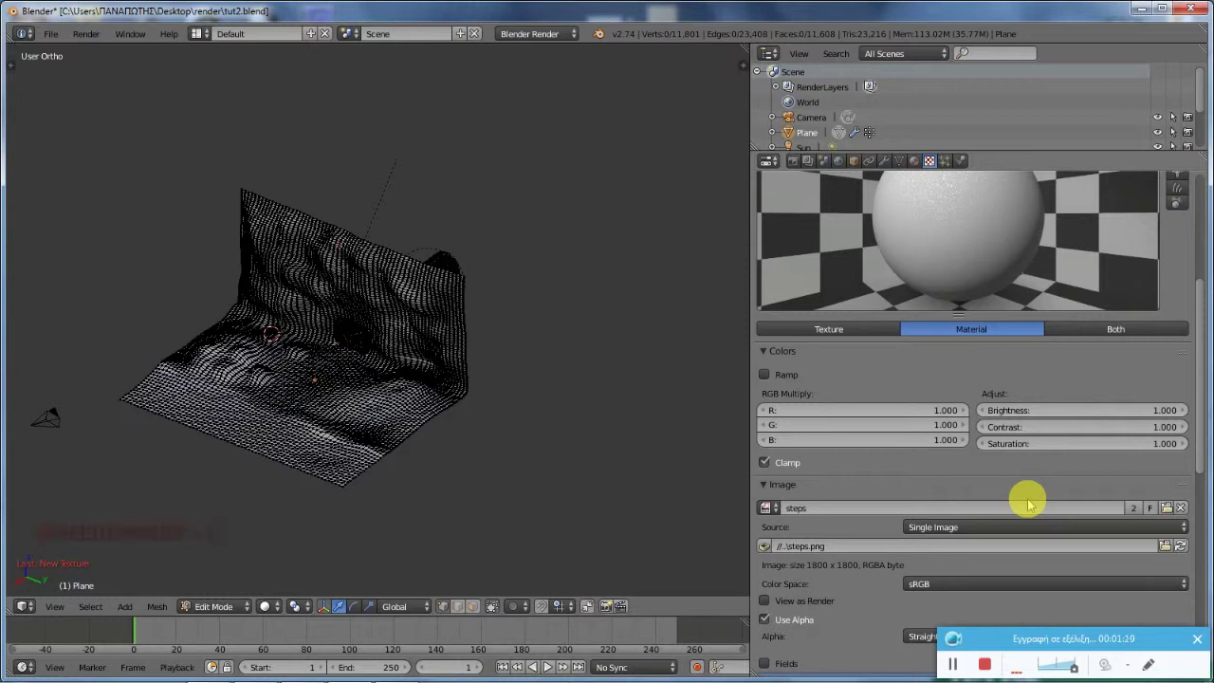
scroll(1028, 504, up, 4)
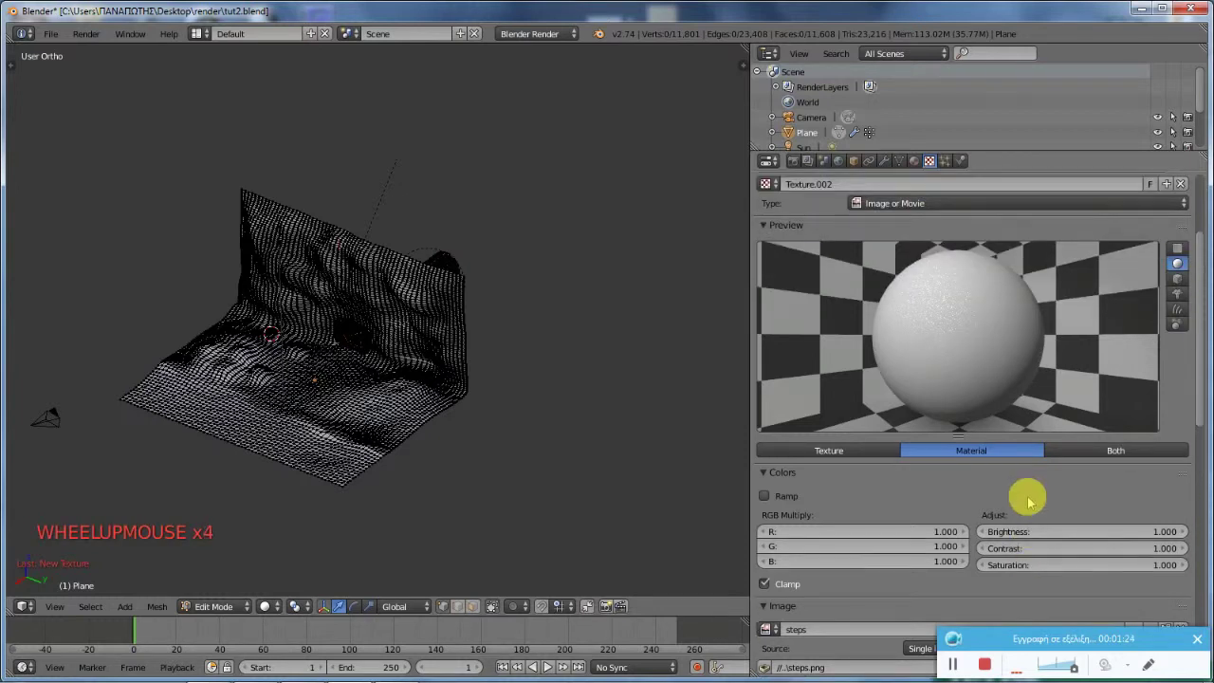
scroll(1021, 429, up, 2)
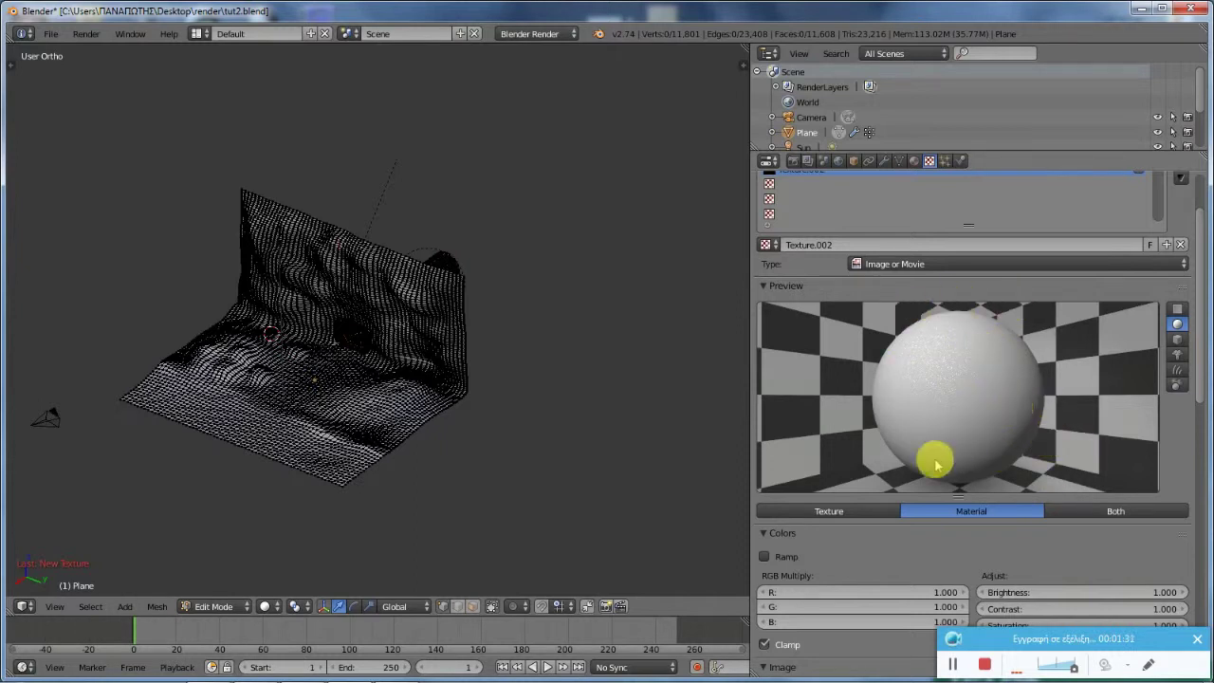
scroll(892, 474, down, 3)
scroll(257, 491, down, 1)
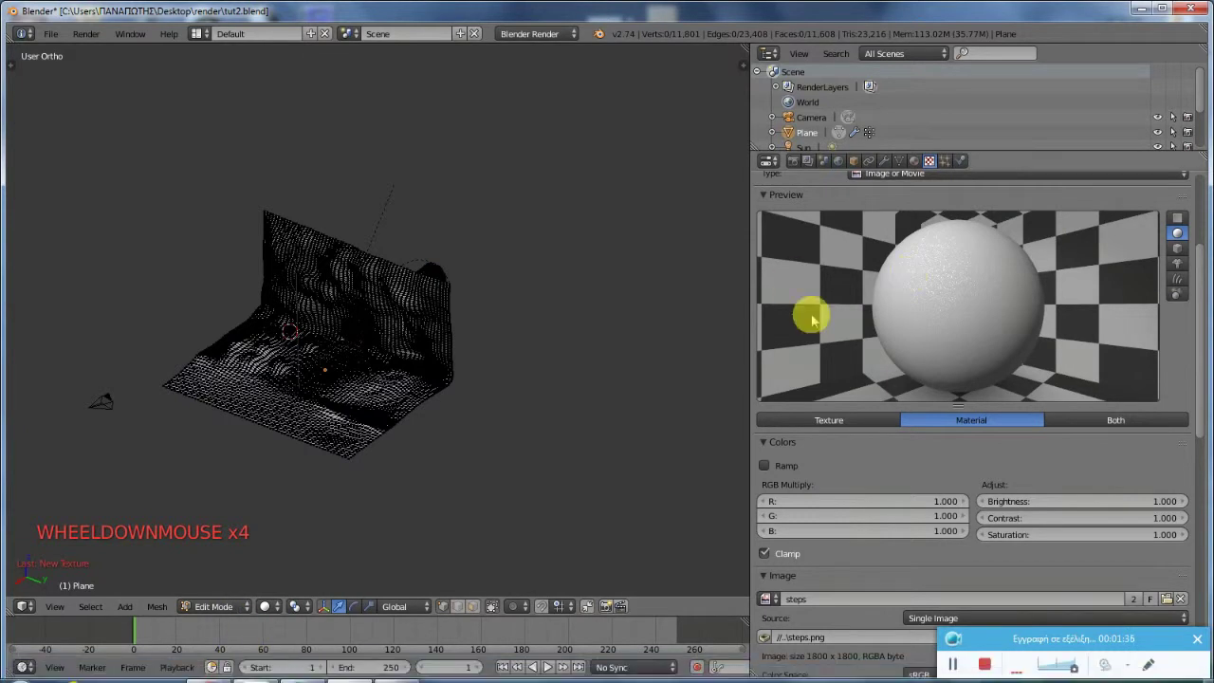
scroll(341, 387, up, 2)
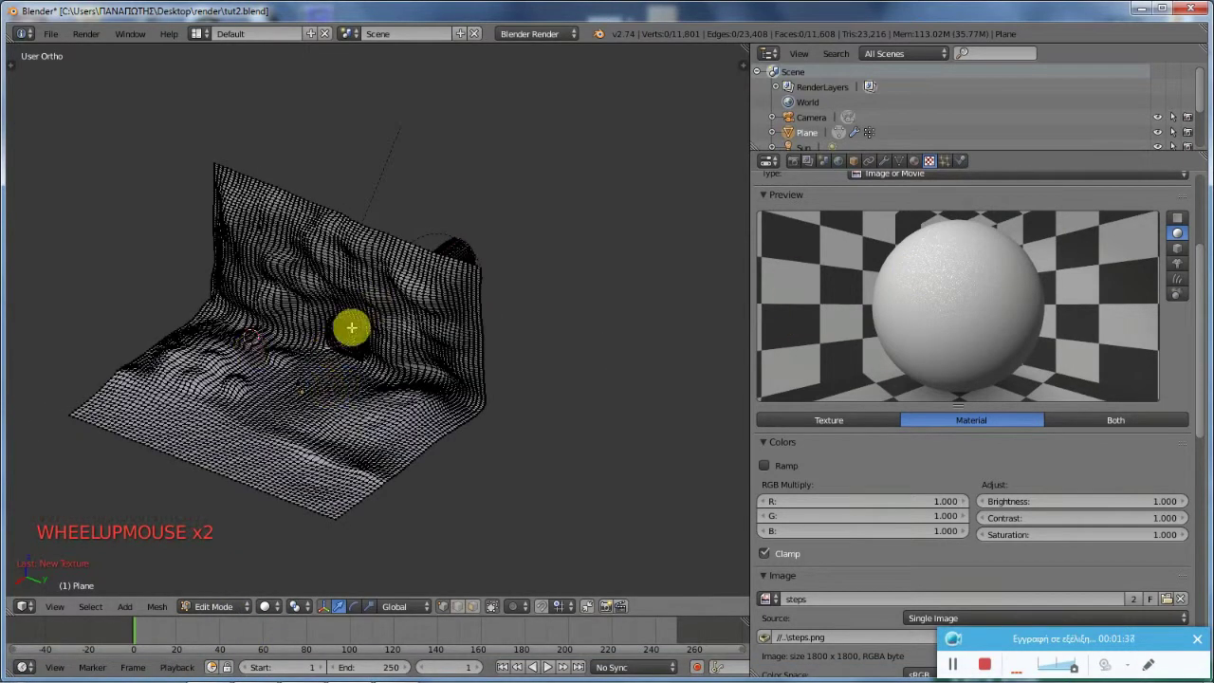
scroll(355, 332, up, 4)
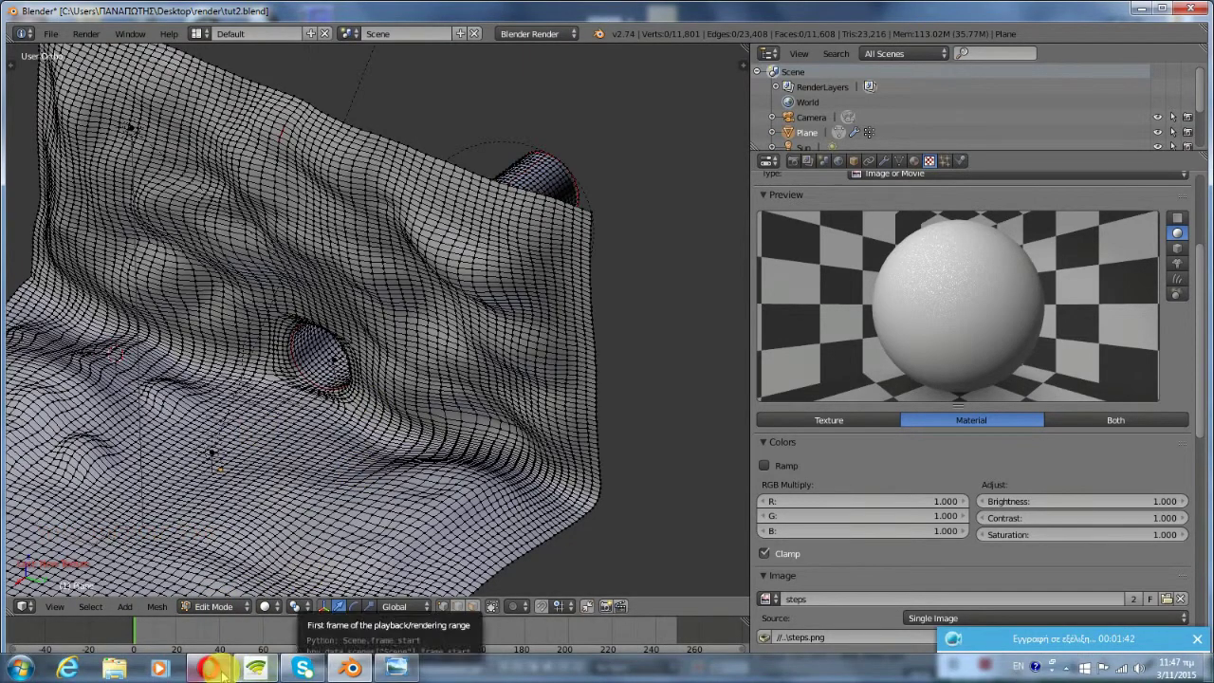
Step: Switch to Opera, browse the image results for "ice track texture" as reference, and return to Blender
click(211, 668)
scroll(352, 122, up, 1)
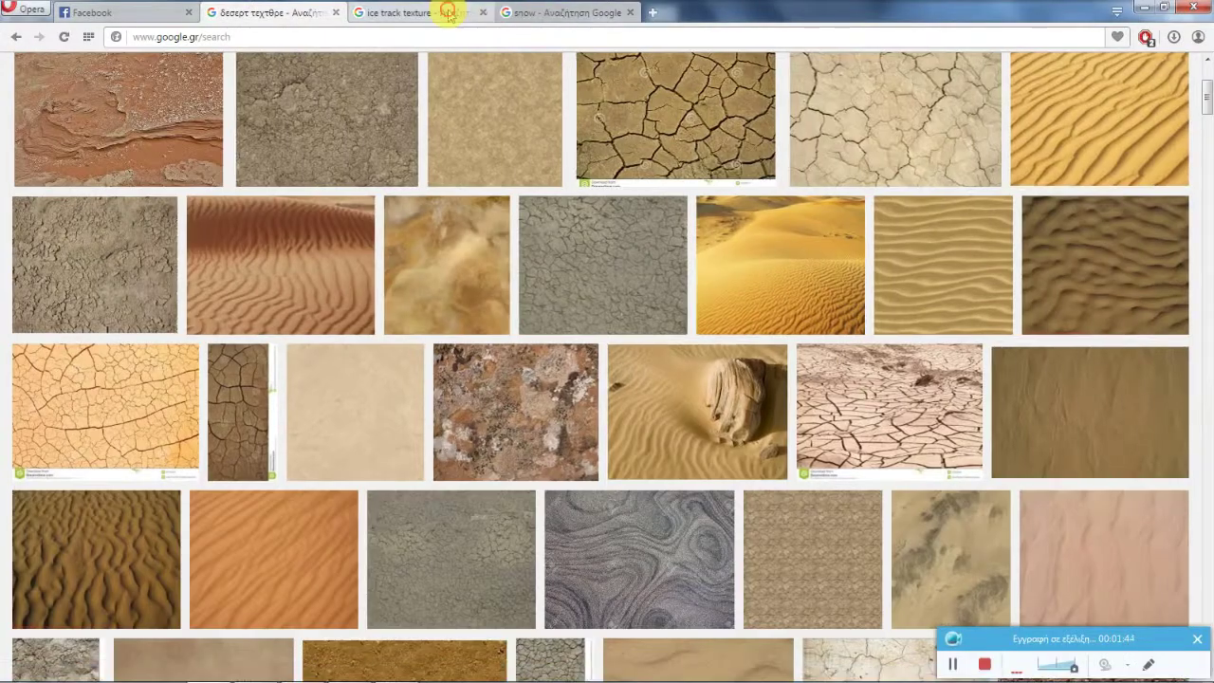
click(447, 13)
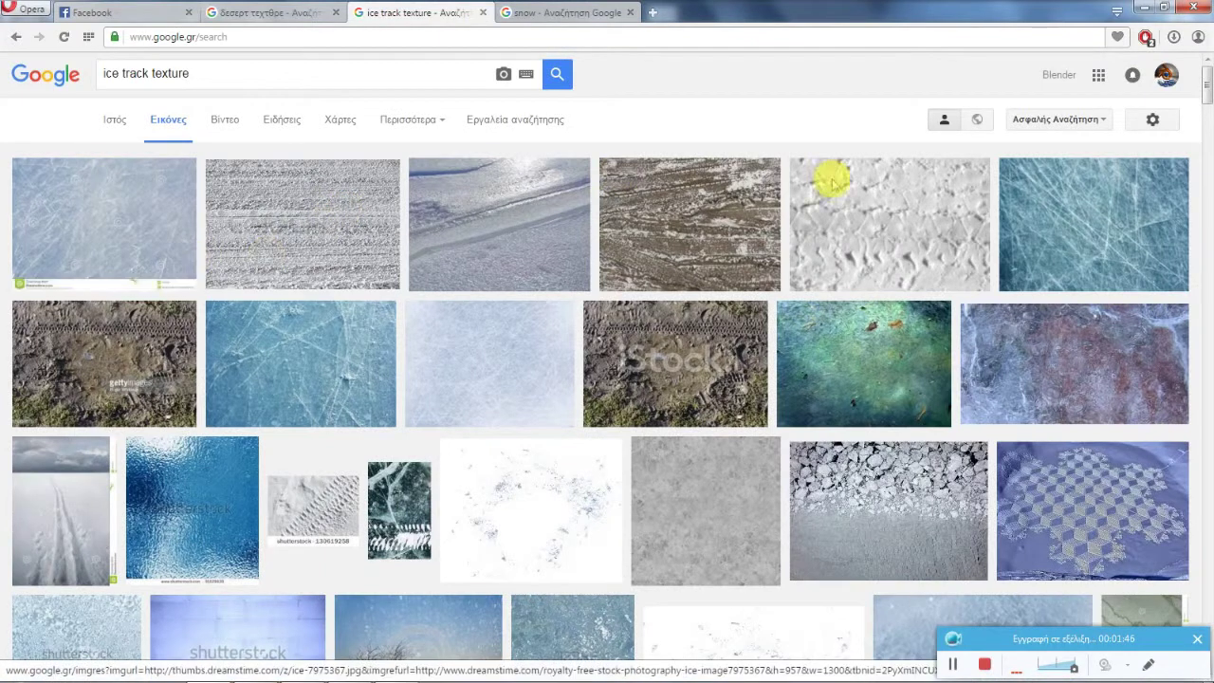
scroll(351, 187, down, 3)
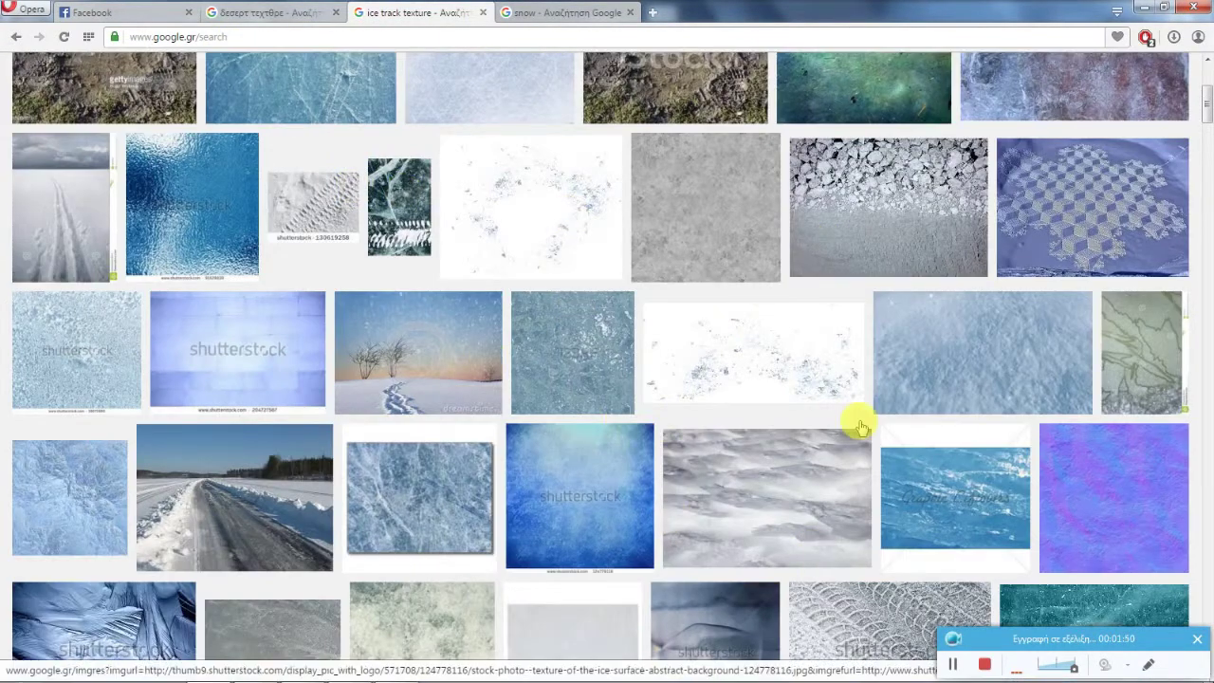
scroll(772, 401, down, 3)
scroll(393, 401, up, 3)
scroll(385, 405, down, 4)
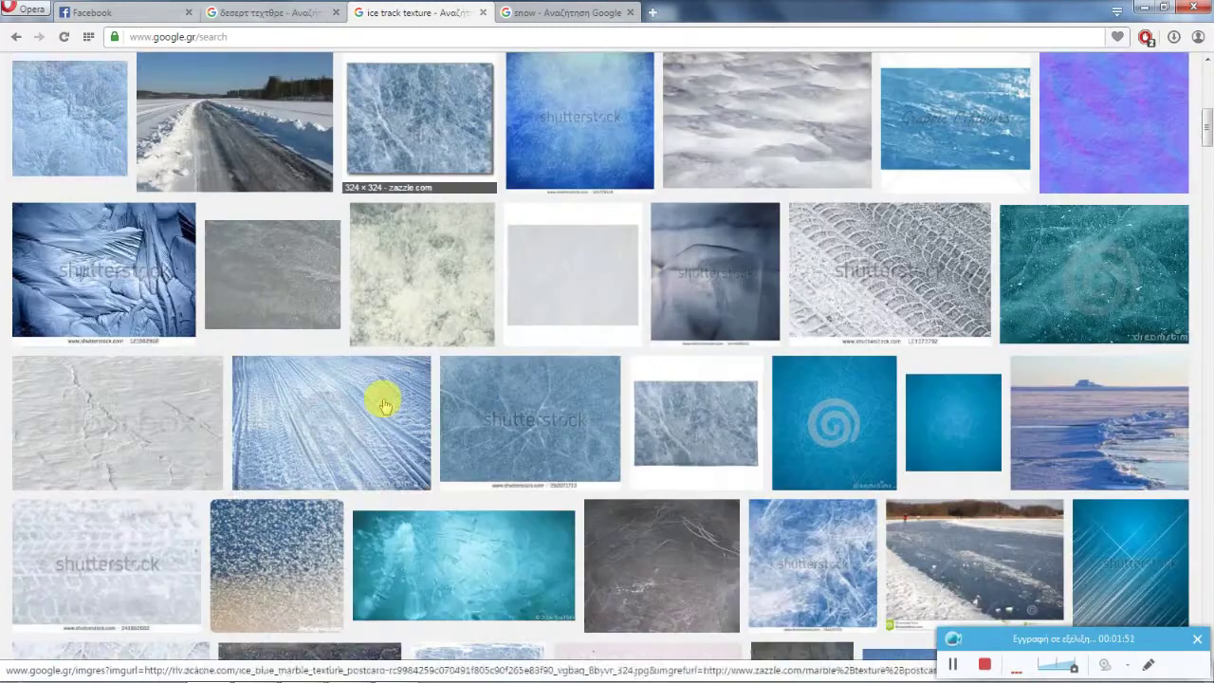
scroll(384, 405, up, 8)
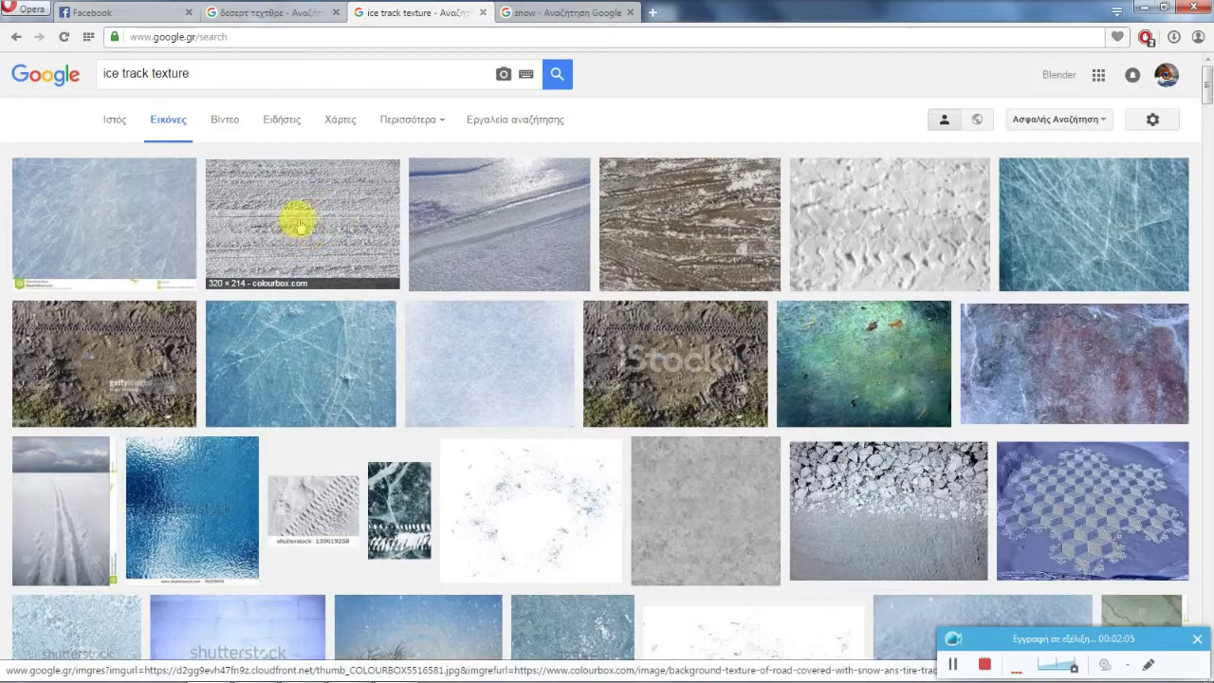
click(1139, 8)
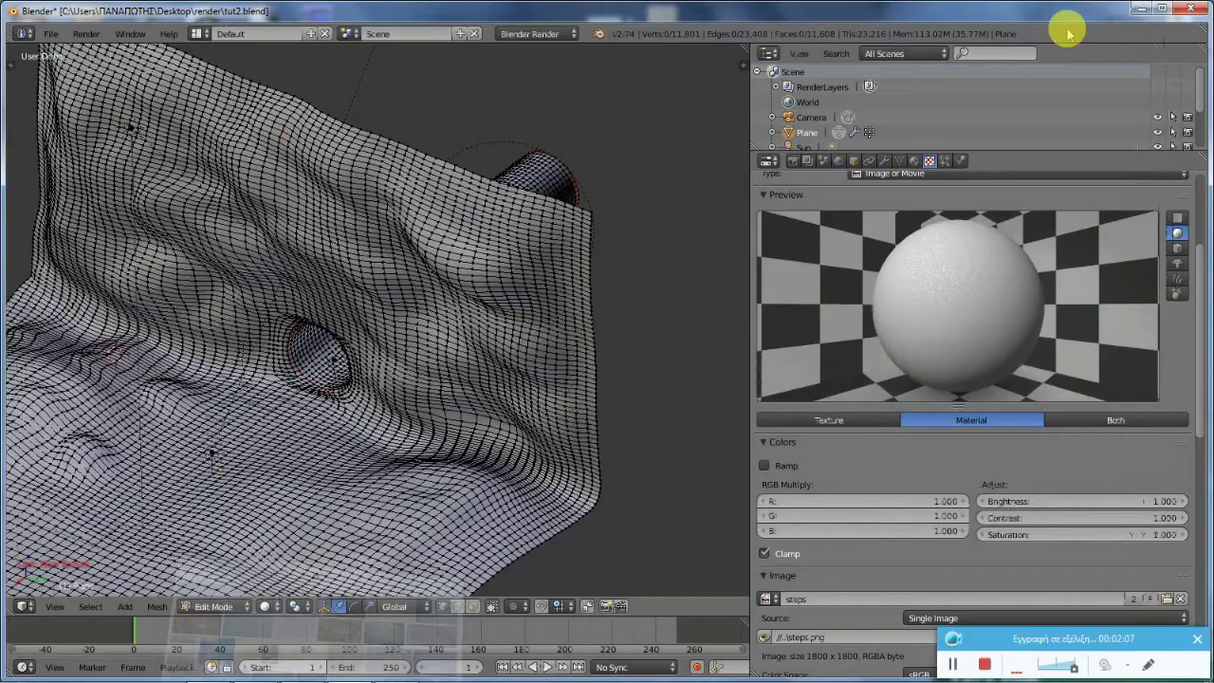
Step: Switch to Windows Photo Viewer to examine the painted footprints in the steps image, and return to Blender
click(1139, 8)
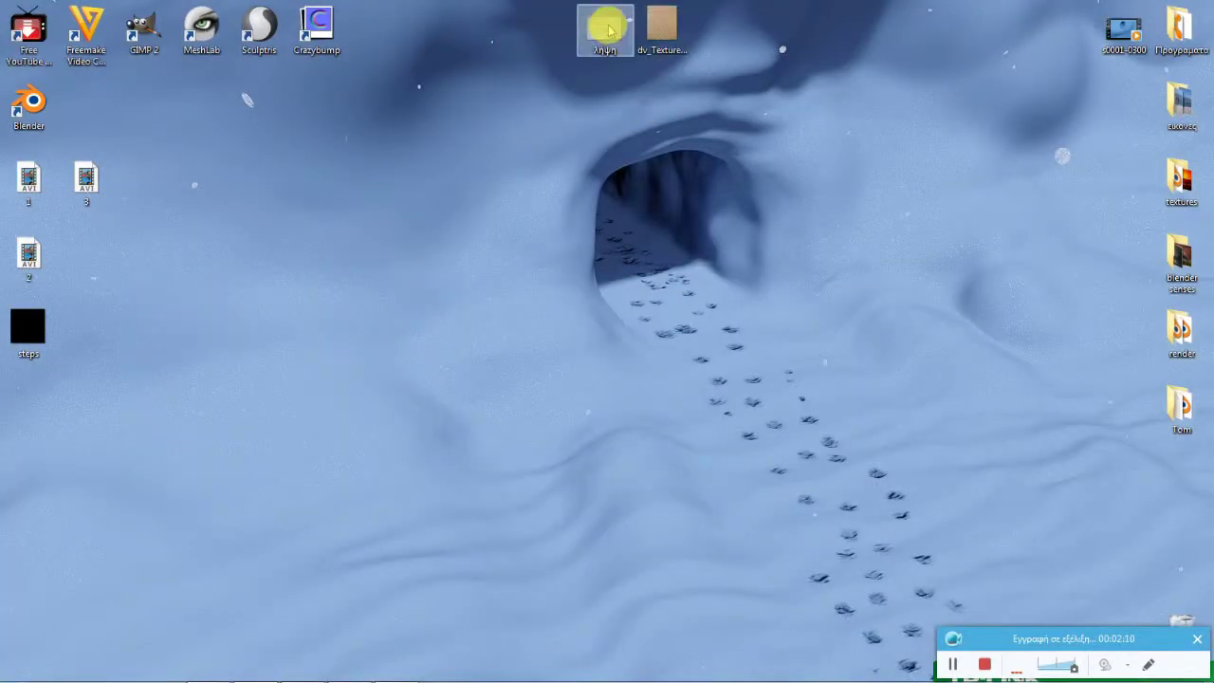
mouse_move(397, 667)
click(400, 630)
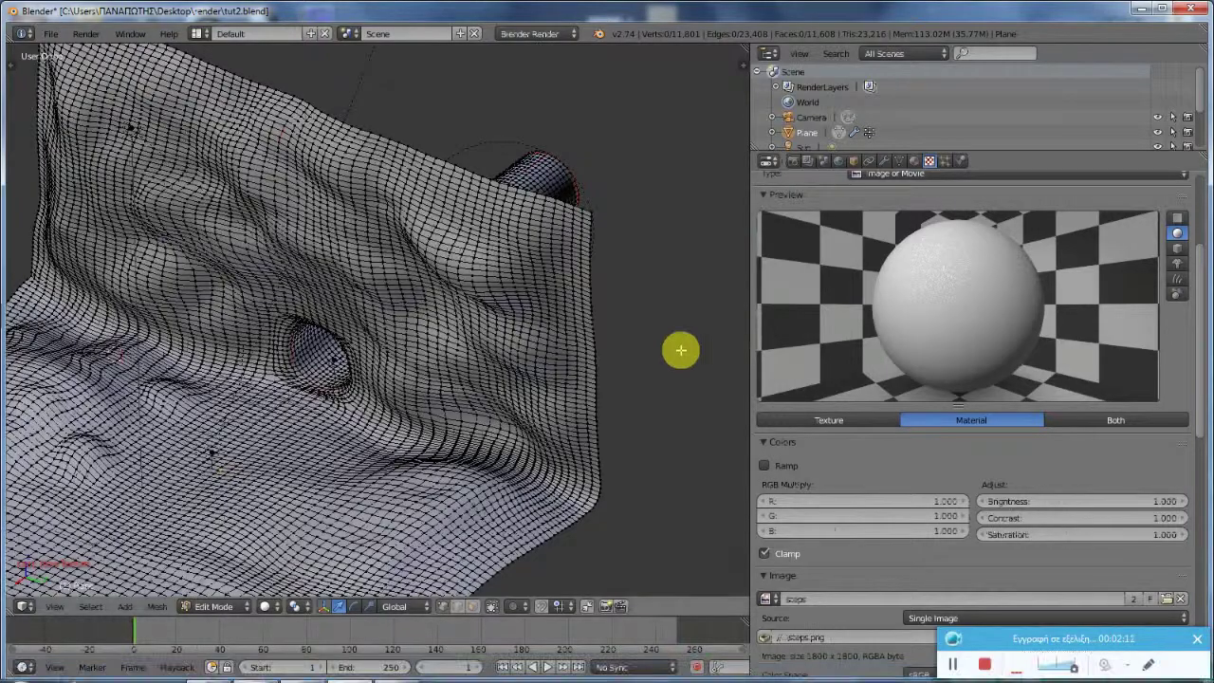
scroll(484, 389, down, 1)
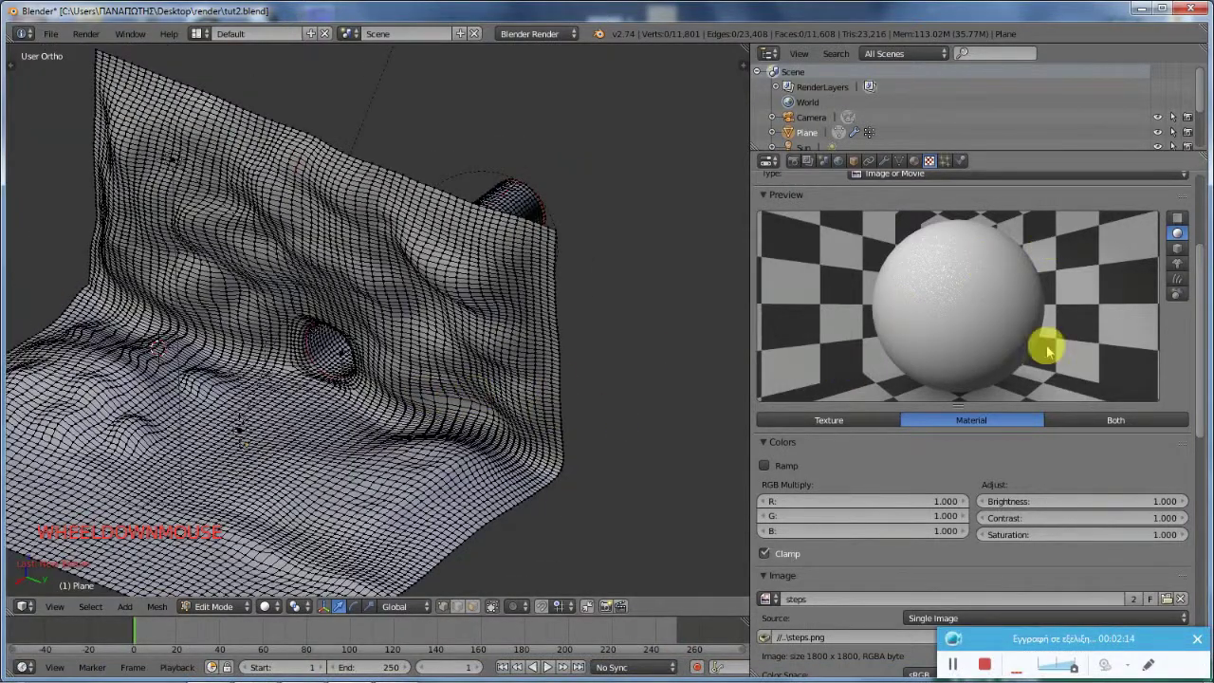
click(397, 669)
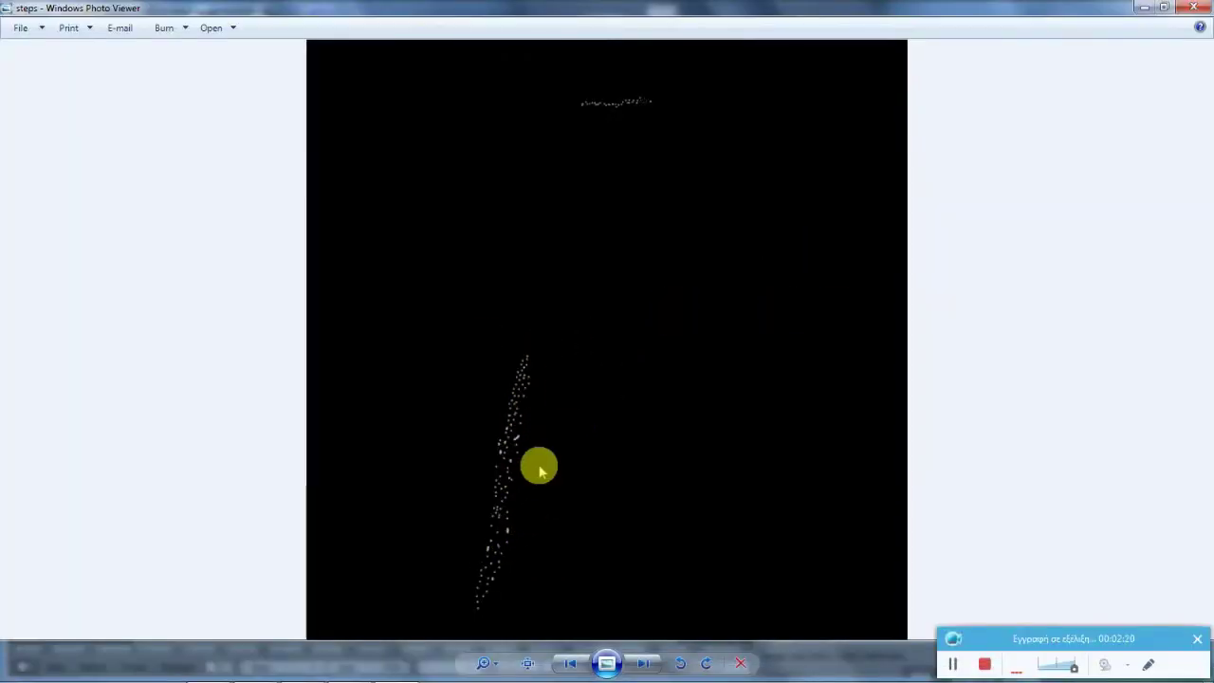
click(1135, 12)
click(1137, 8)
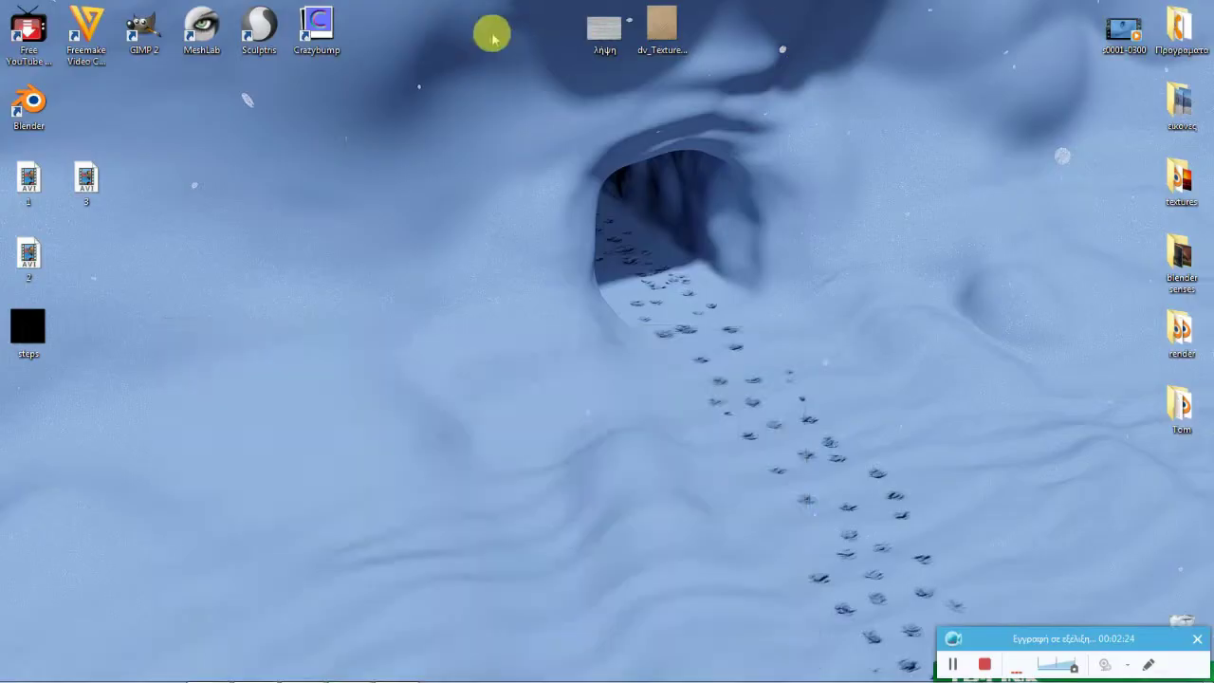
mouse_move(415, 672)
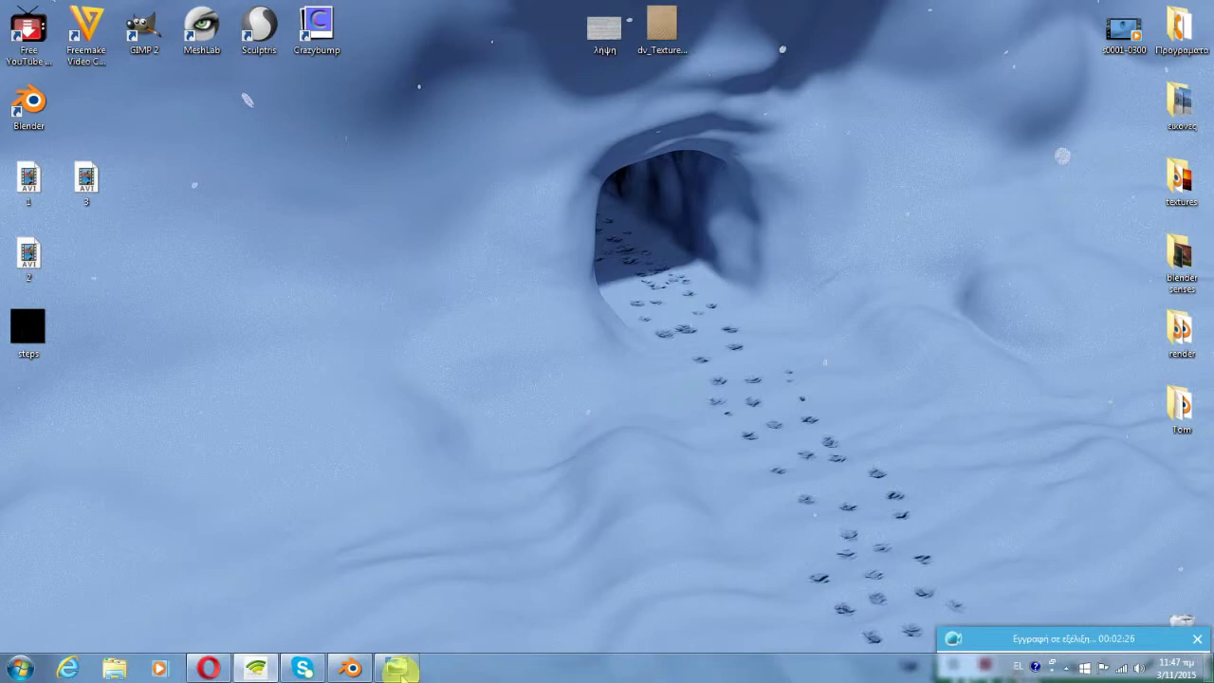
click(355, 669)
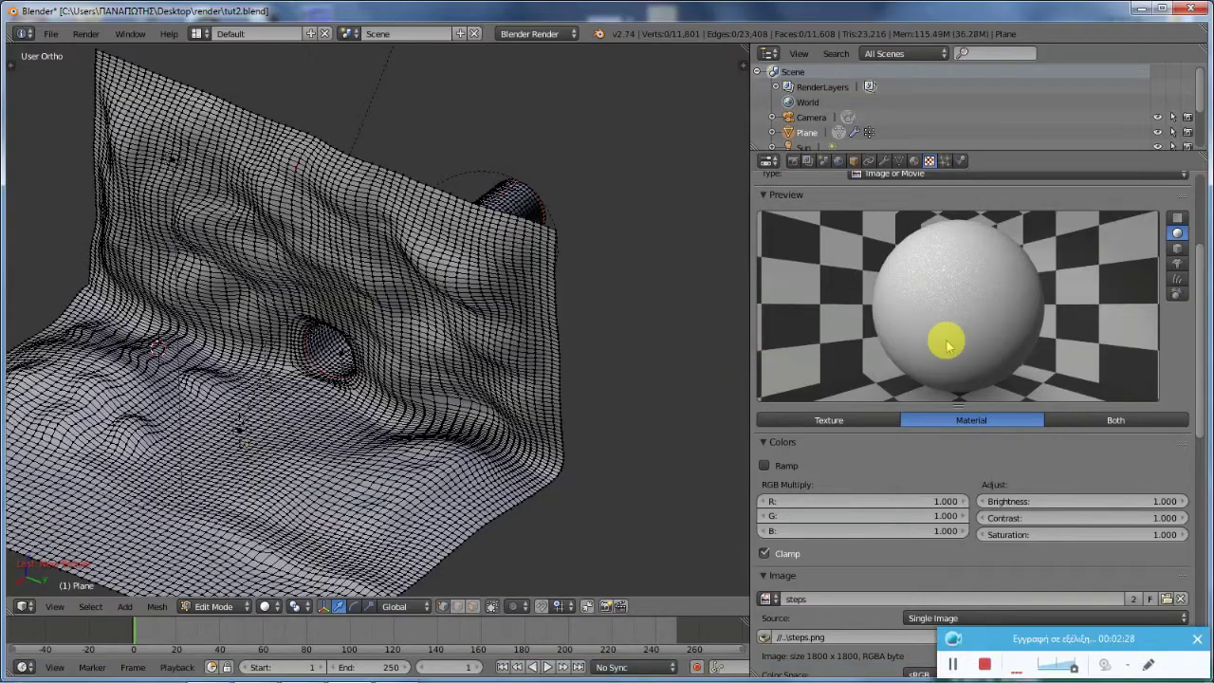
Step: Add a new texture in the third texture slot of the plane's material
scroll(528, 399, down, 3)
middle_drag(528, 399, 392, 361)
scroll(425, 347, up, 4)
scroll(425, 347, up, 8)
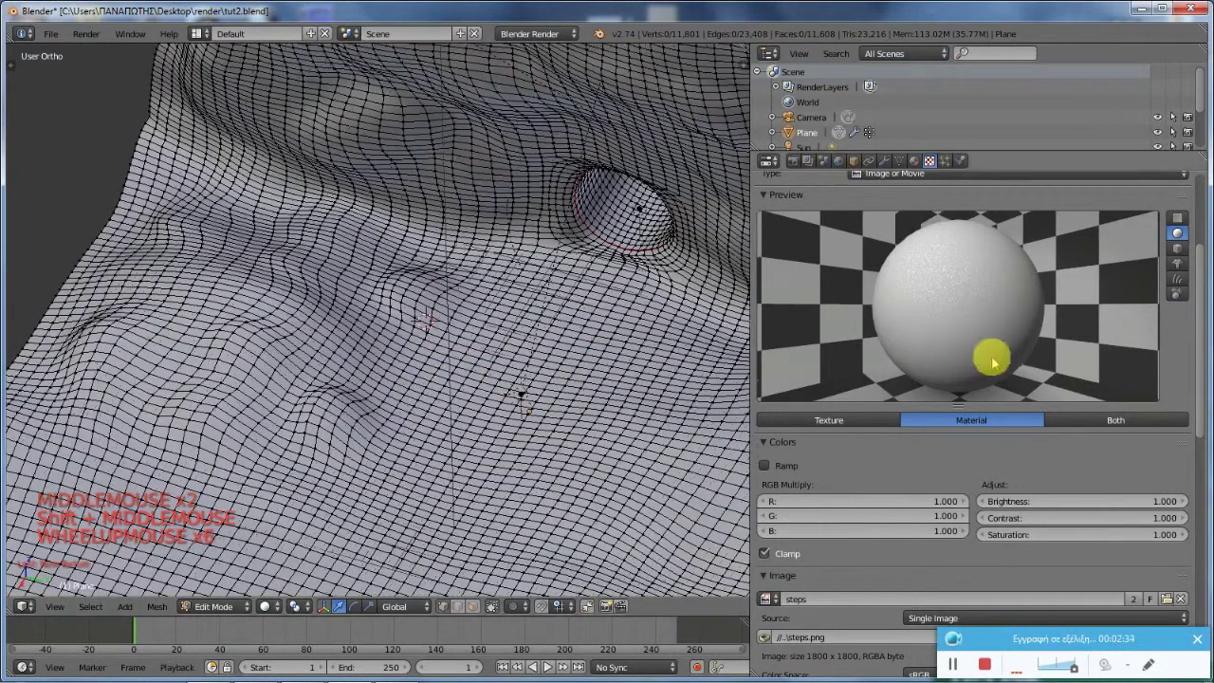
scroll(986, 351, up, 5)
click(784, 269)
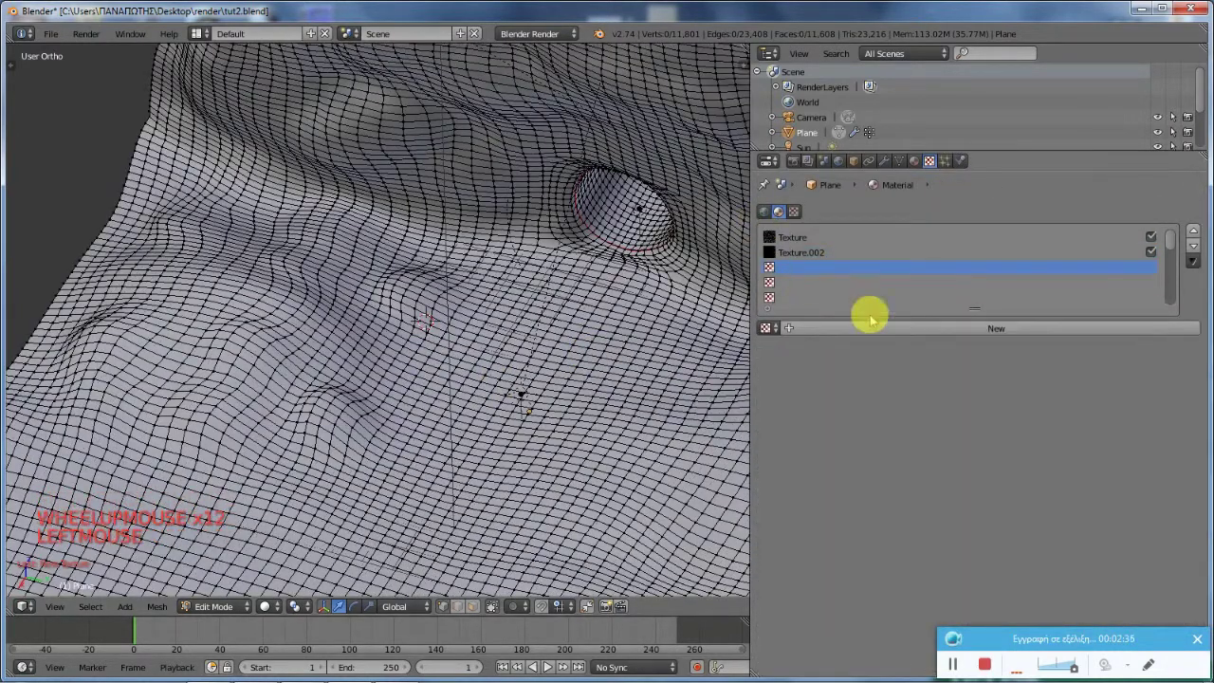
click(867, 328)
Step: Load λήψη.jpg from the Desktop folder as the new texture's image, browsing the files as thumbnails
scroll(892, 417, down, 2)
scroll(957, 418, down, 5)
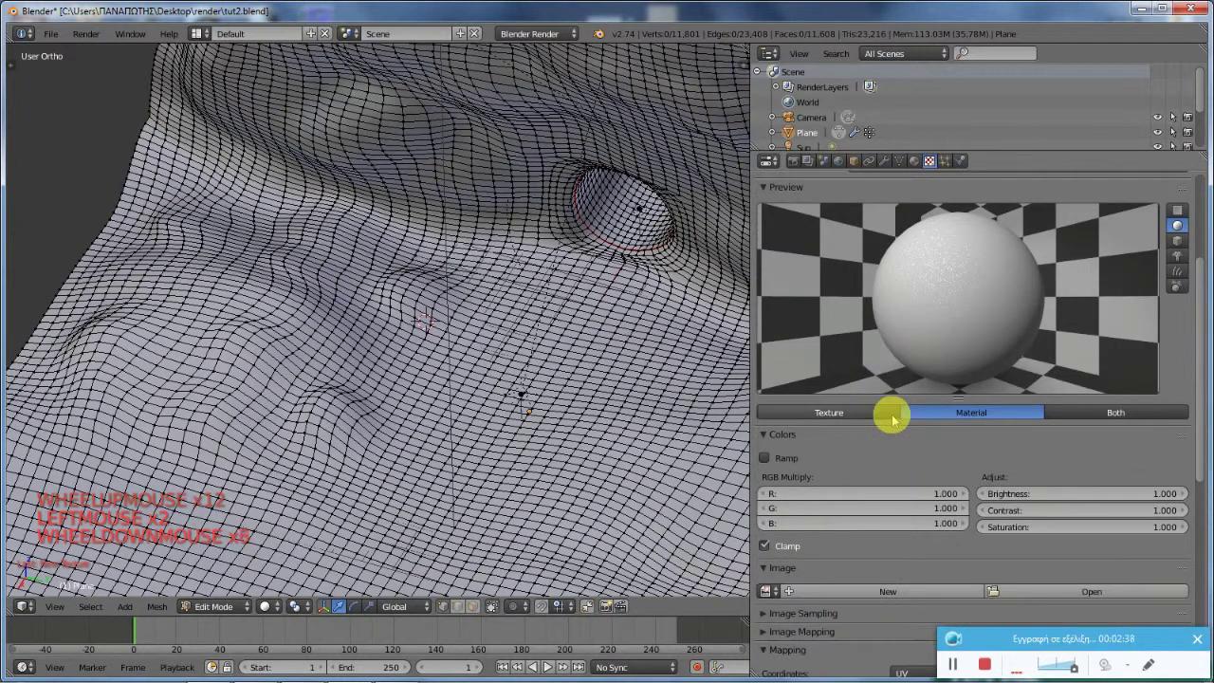
click(1046, 472)
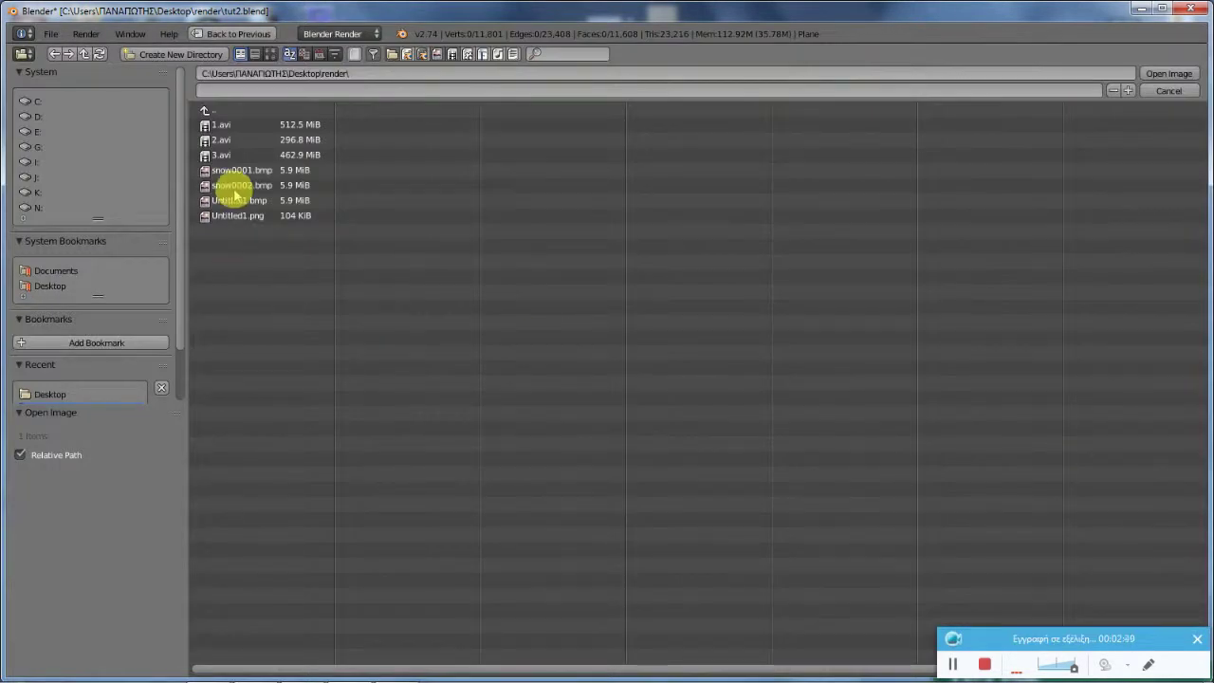
click(49, 286)
click(269, 55)
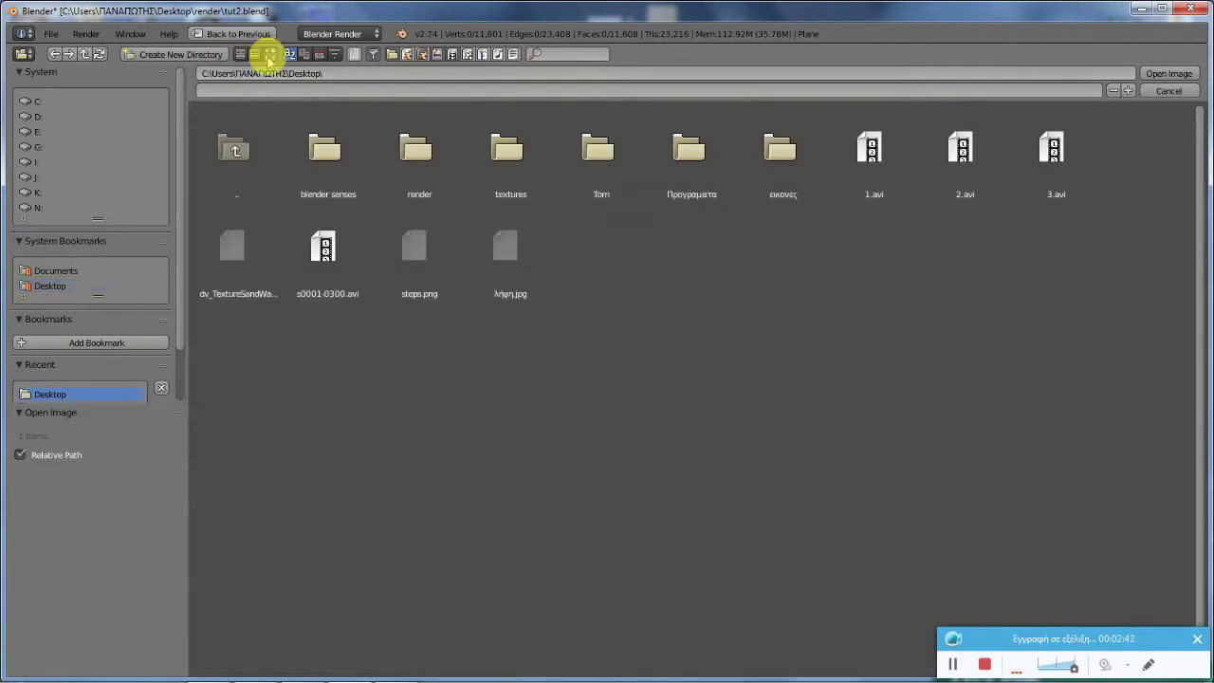
click(509, 237)
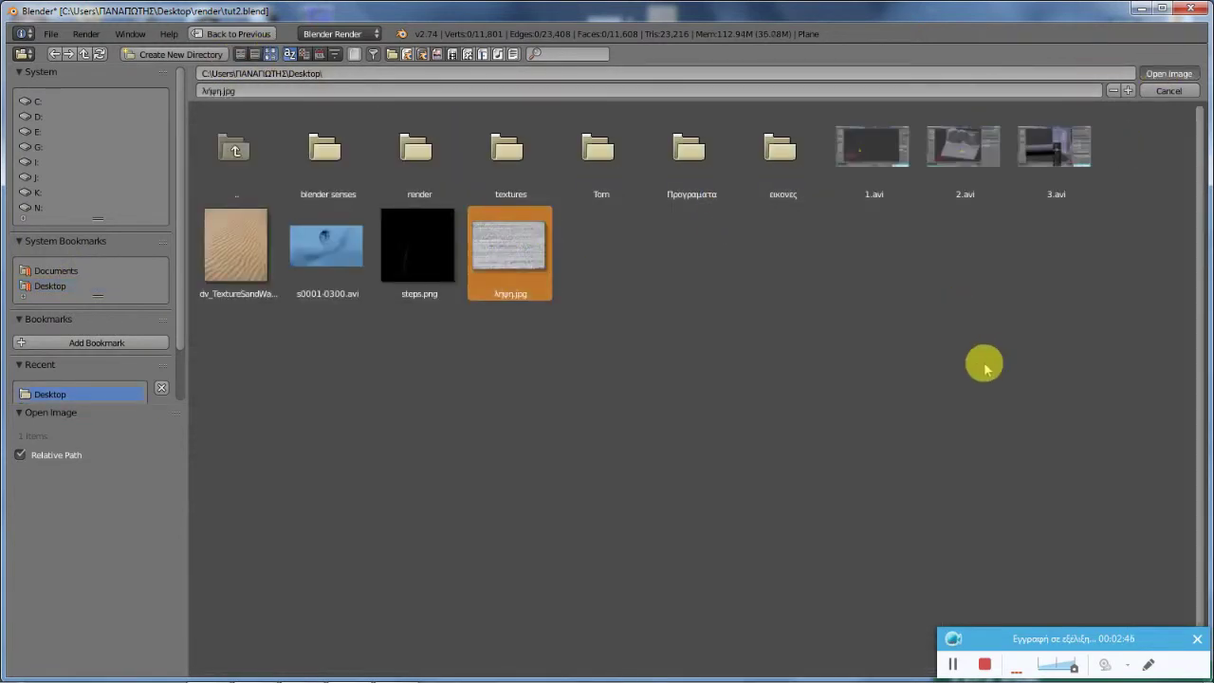
key(Return)
Step: Set the new texture's mapping coordinates to Generated
scroll(1038, 373, down, 8)
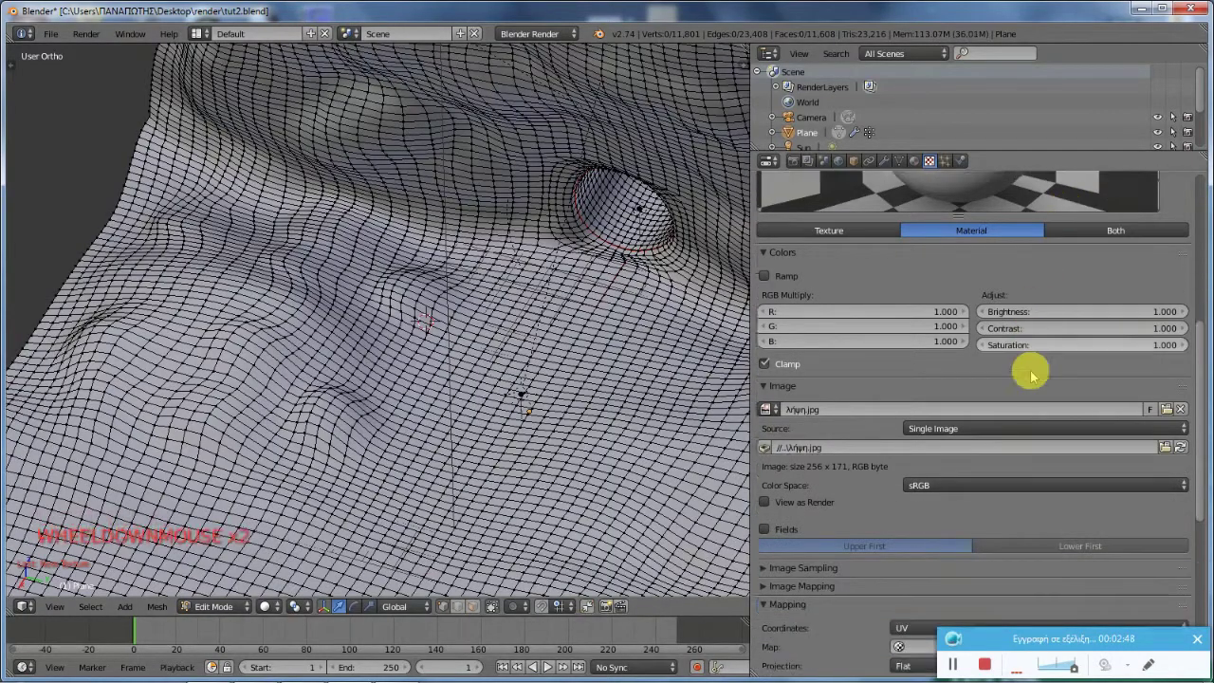
scroll(1031, 374, down, 1)
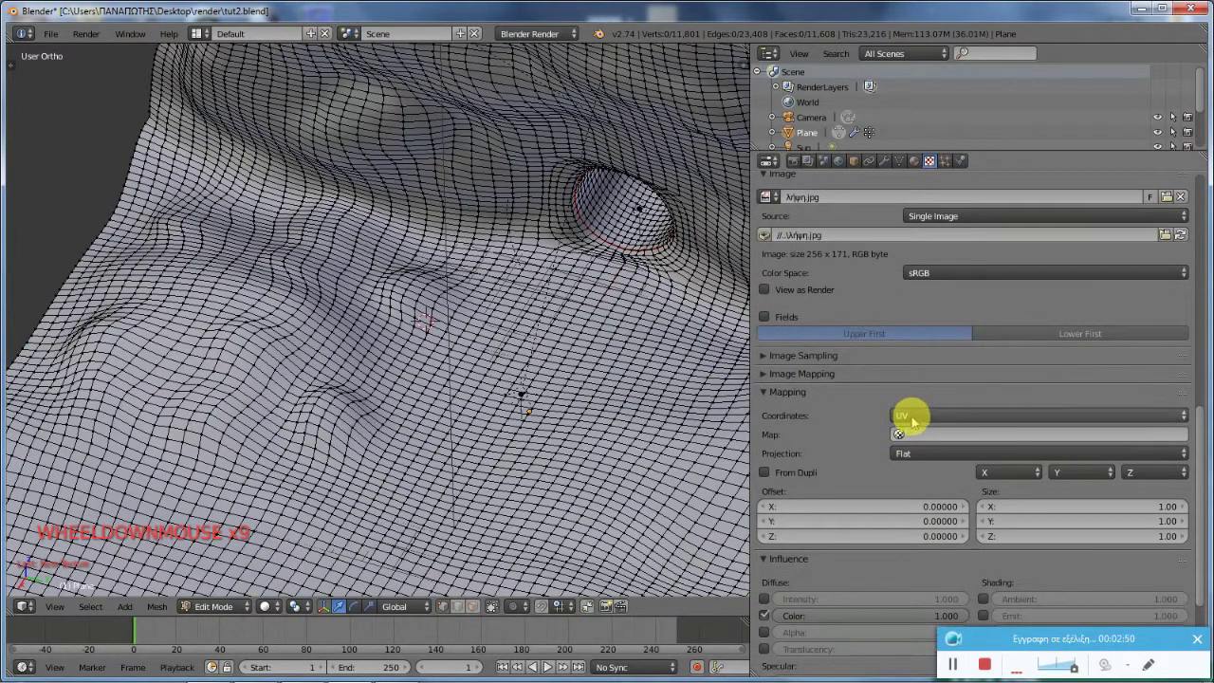
click(907, 416)
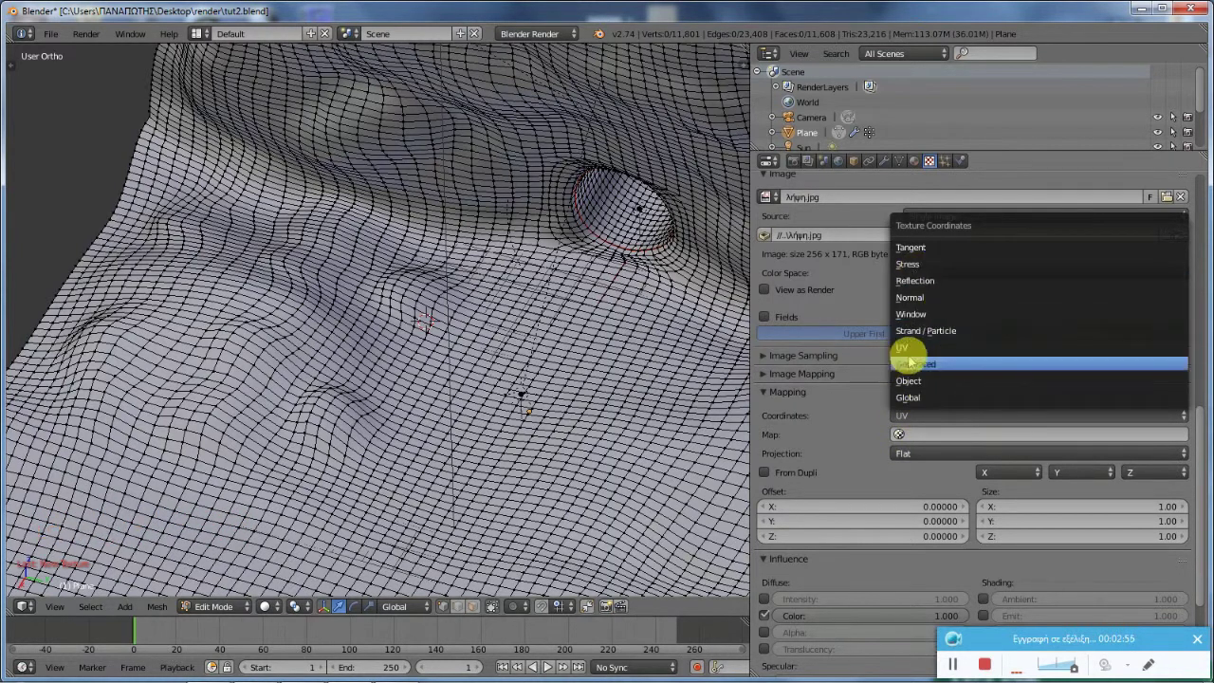
click(913, 365)
Step: Enable the texture's Normal influence on geometry and set it to 0.4
scroll(934, 426, down, 4)
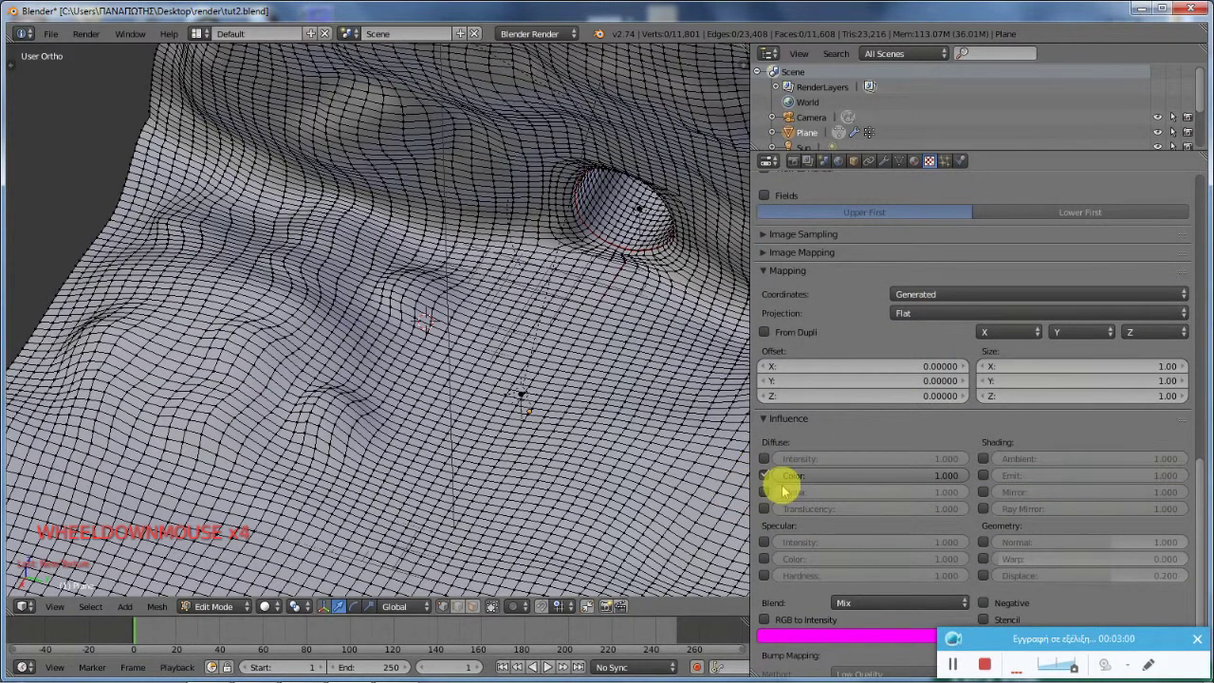
click(984, 543)
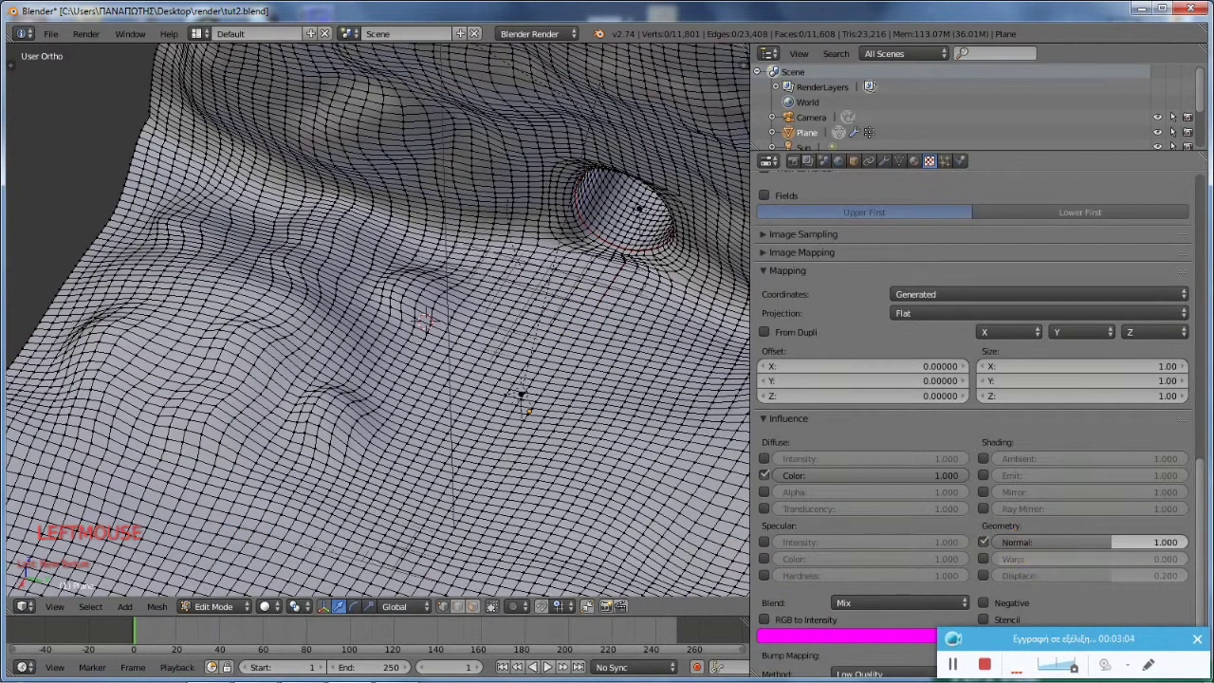
double_click(1021, 543)
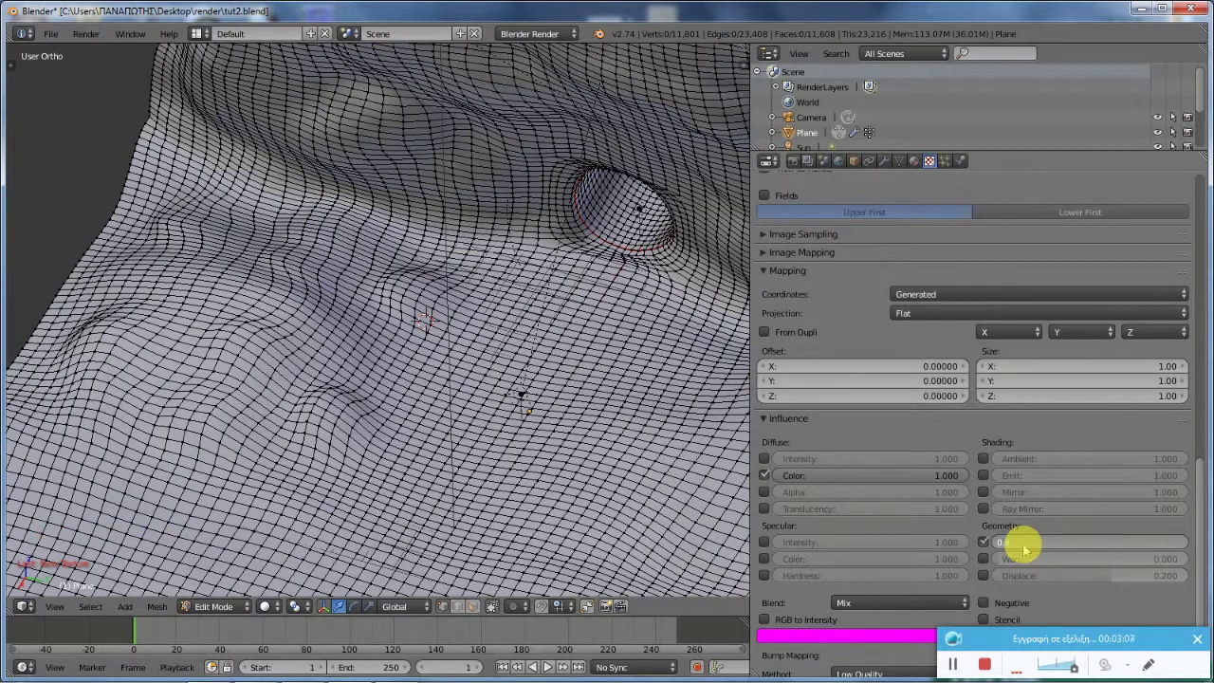
Step: Review the new texture's preview, colour, image, mapping and influence settings
scroll(1023, 546, up, 11)
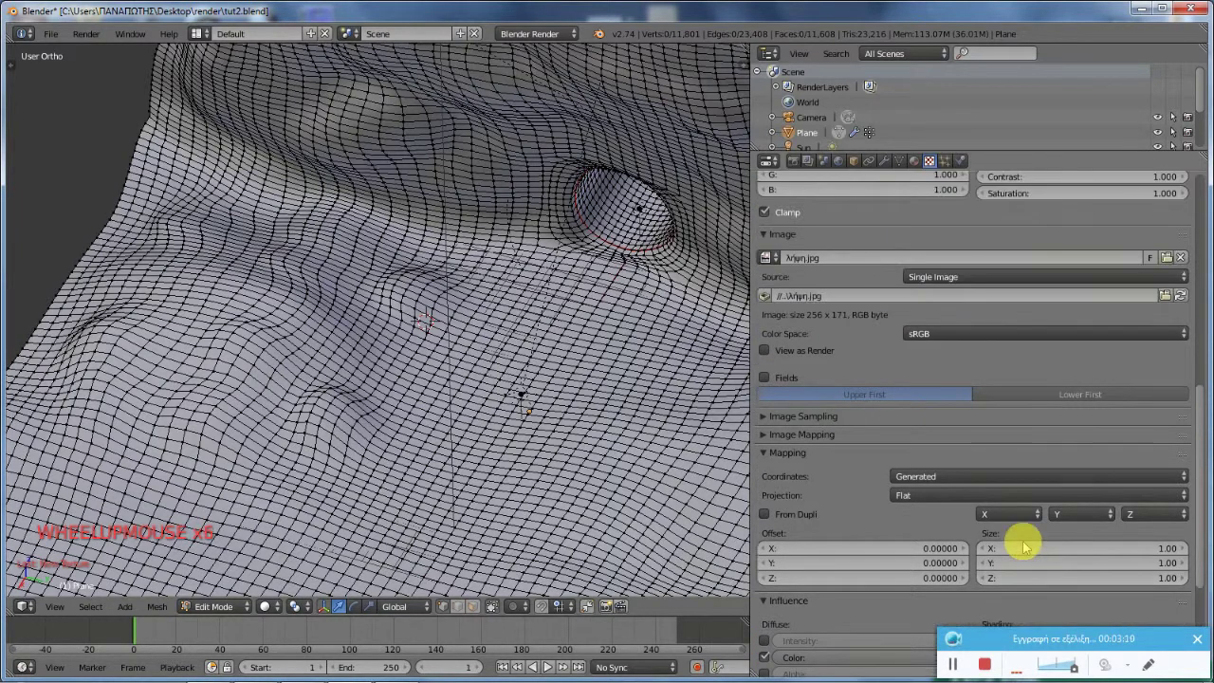
scroll(1023, 546, up, 7)
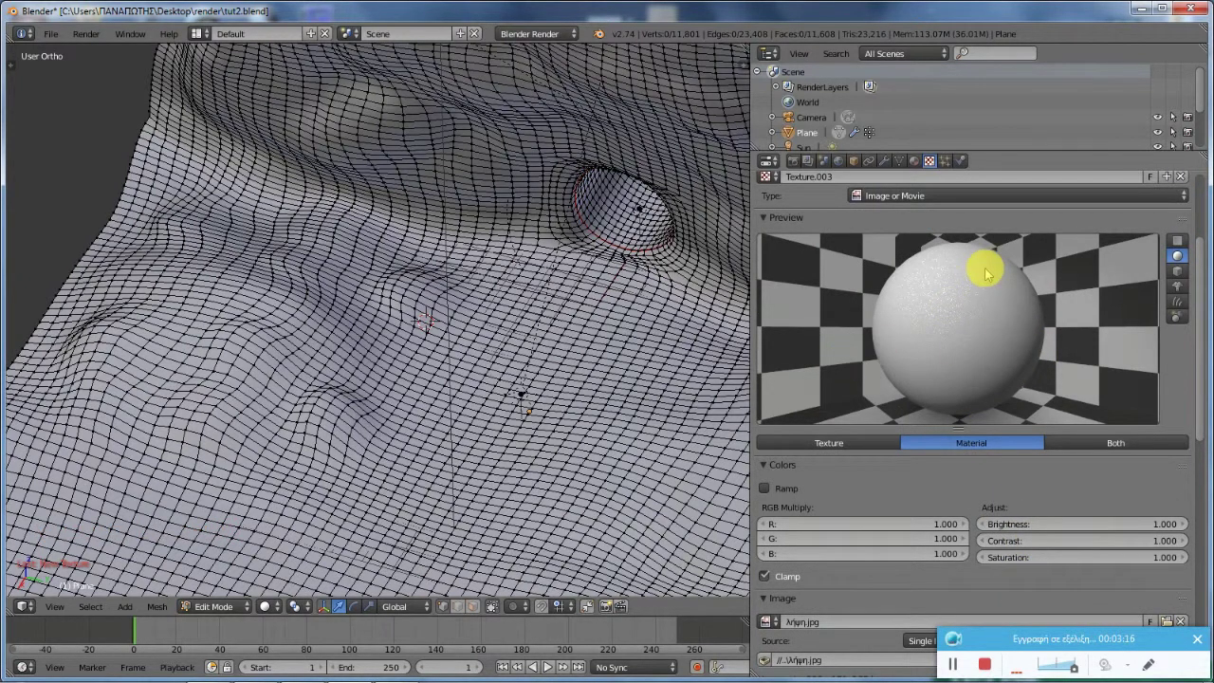
scroll(983, 286, down, 11)
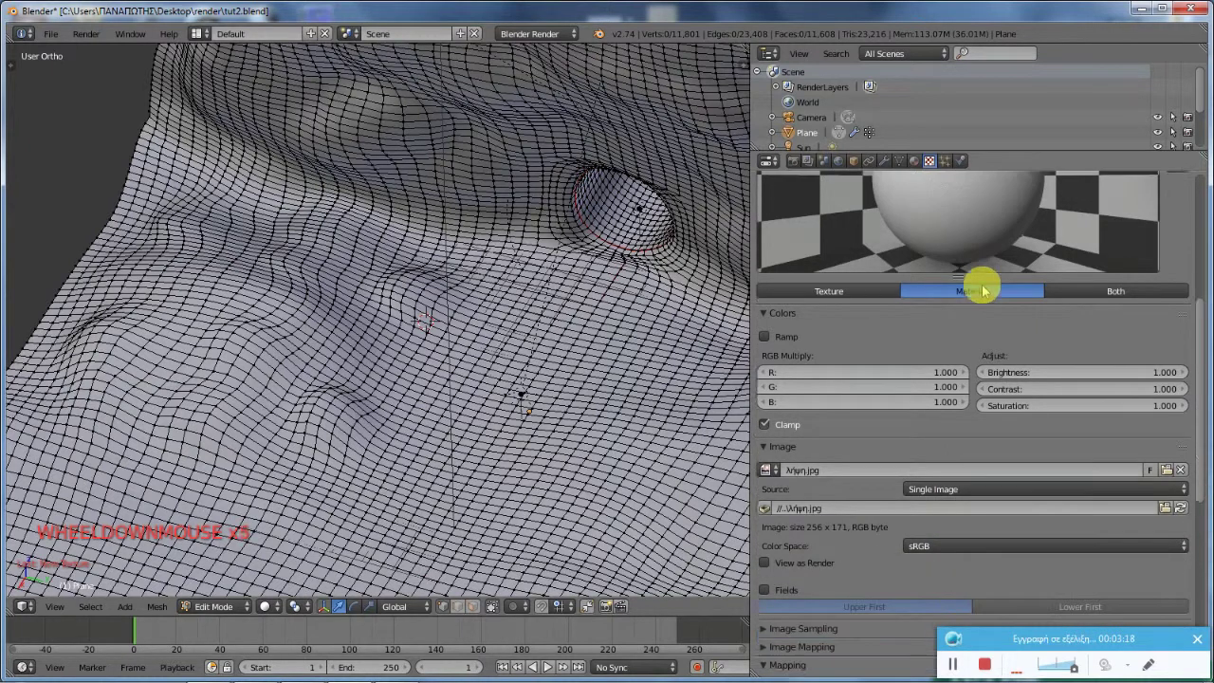
scroll(984, 289, down, 7)
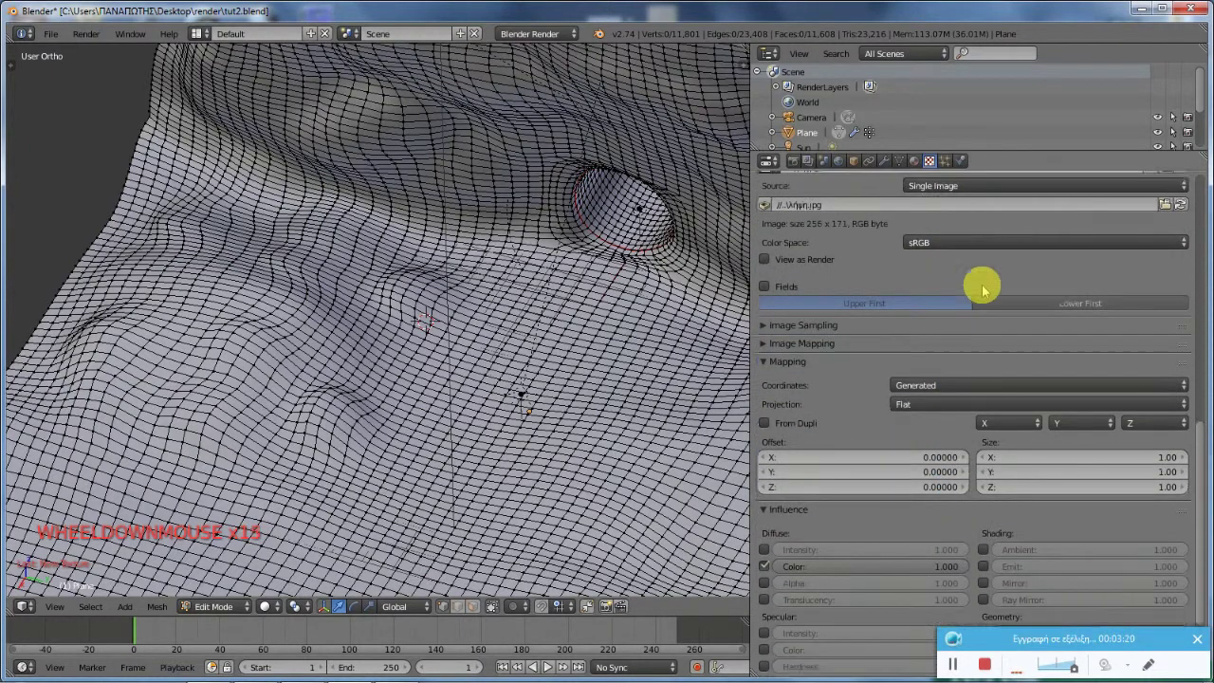
scroll(983, 289, up, 13)
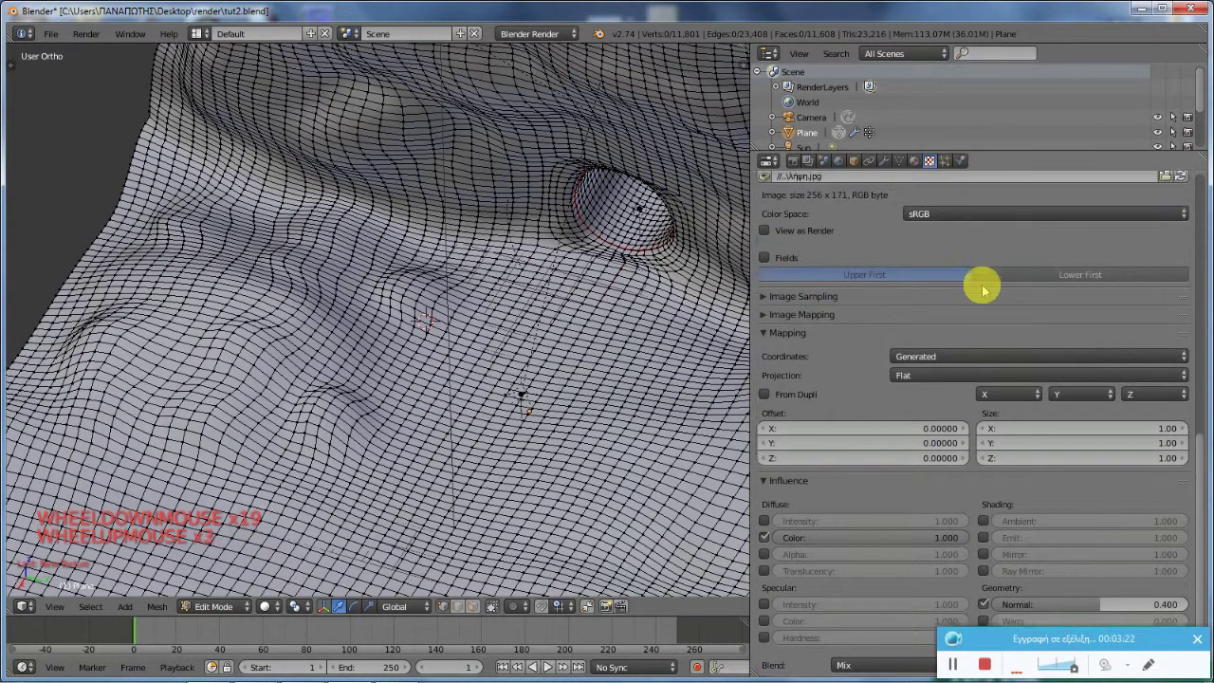
scroll(984, 288, up, 6)
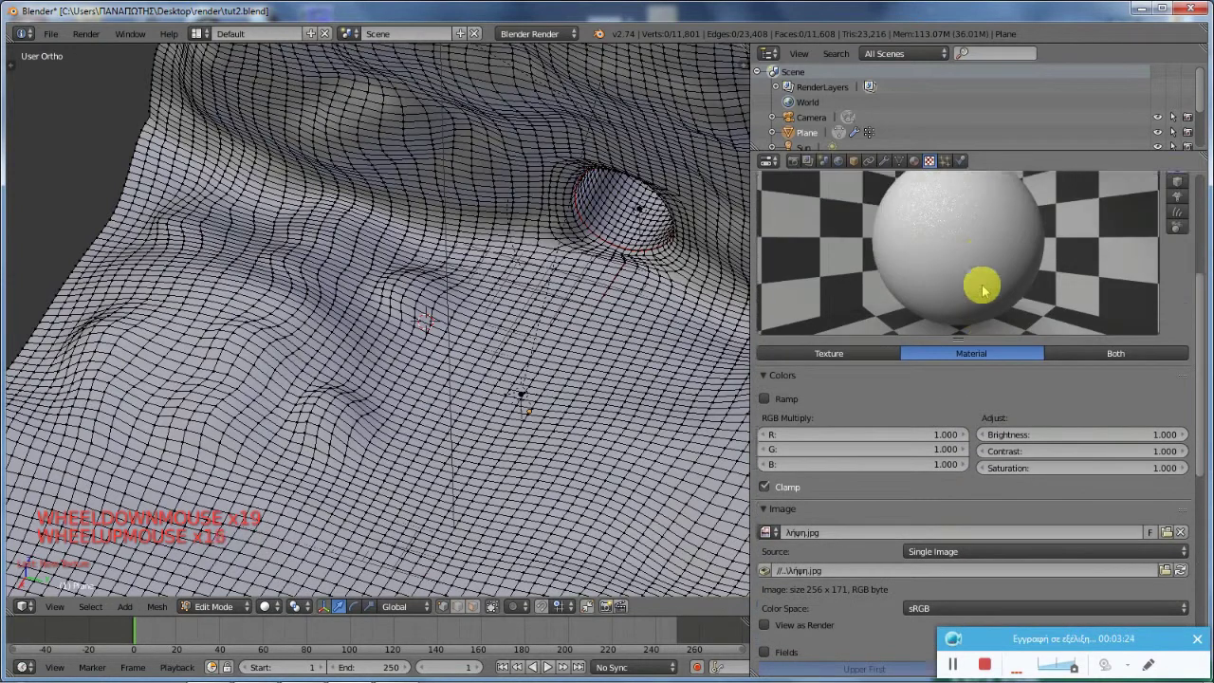
Step: Show the plane's modifiers and change the plane from Edit Mode to Object Mode
click(887, 161)
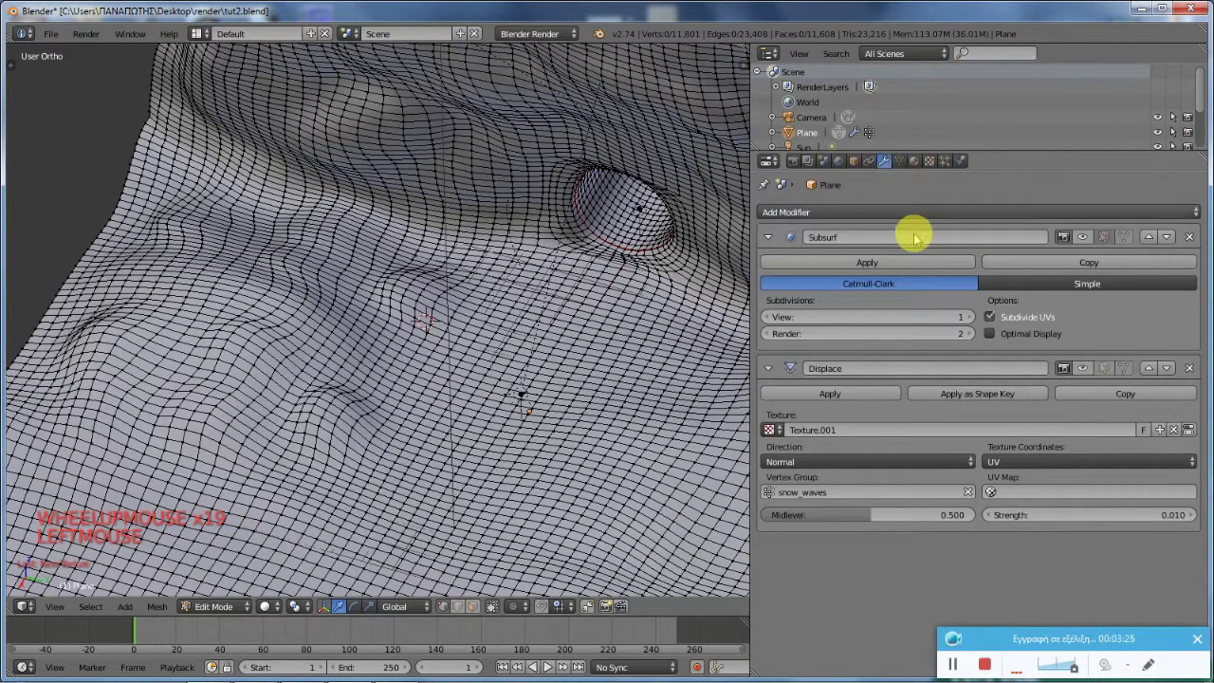
middle_drag(341, 375, 298, 366)
click(211, 606)
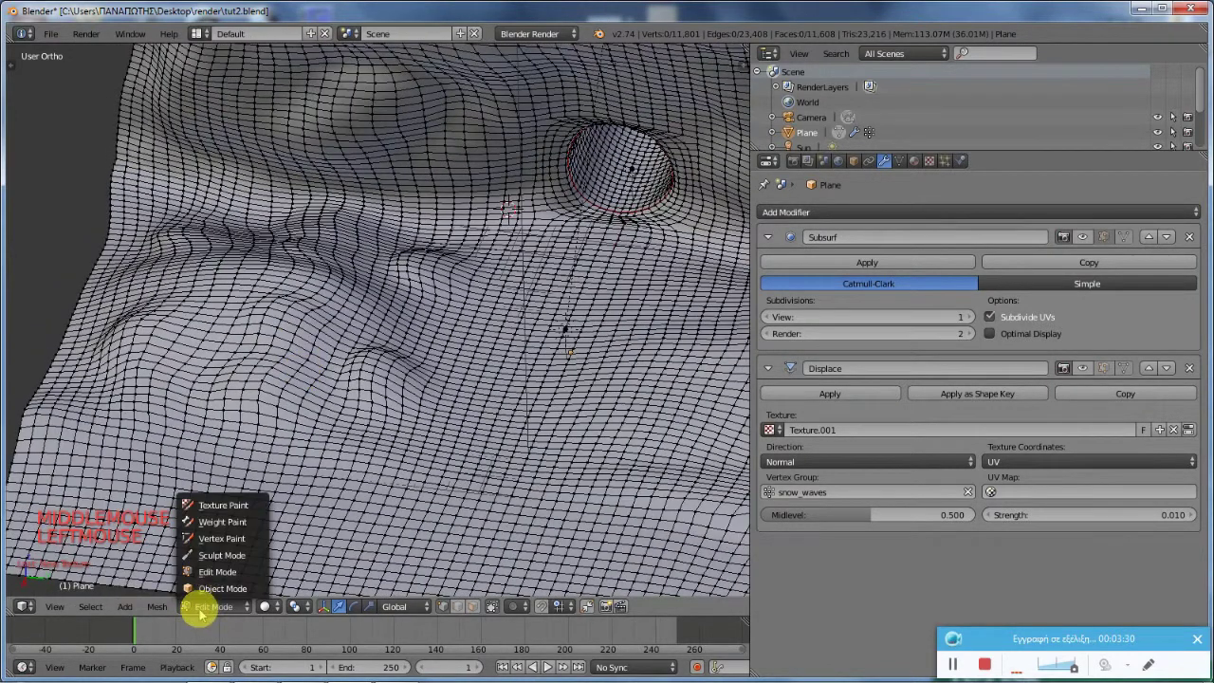
click(210, 589)
Step: Examine the rendered snow surface and the footprints leading to the cave opening
middle_drag(541, 344, 498, 334)
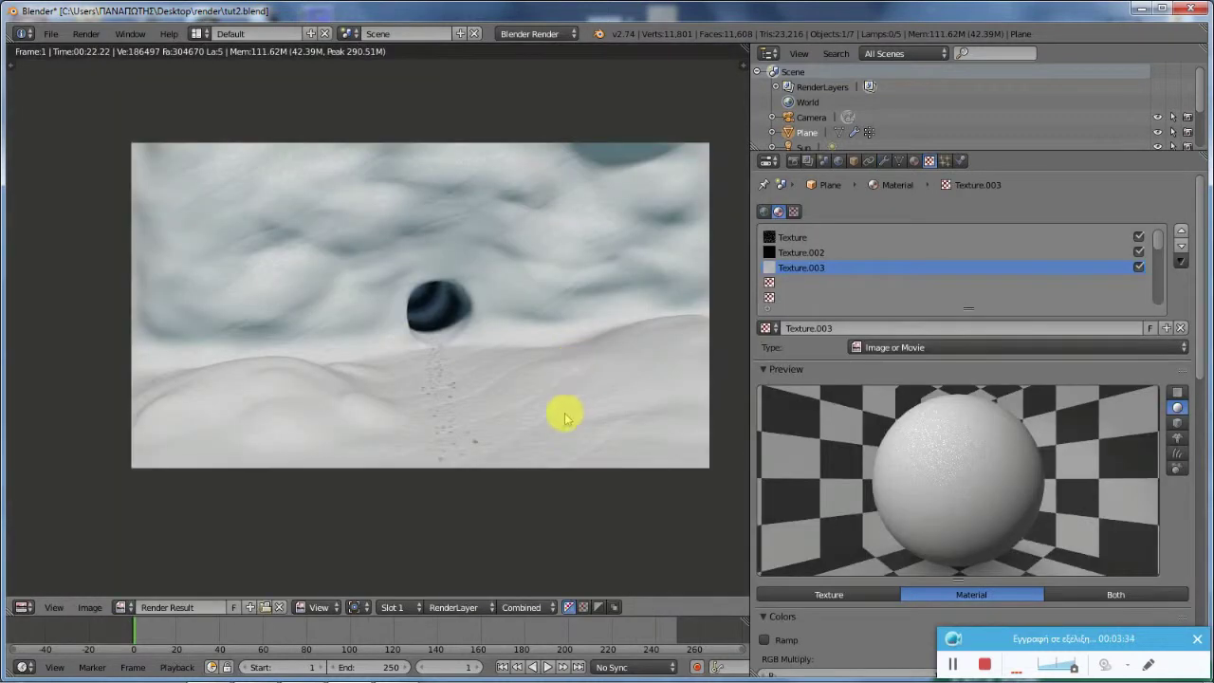
scroll(504, 424, up, 1)
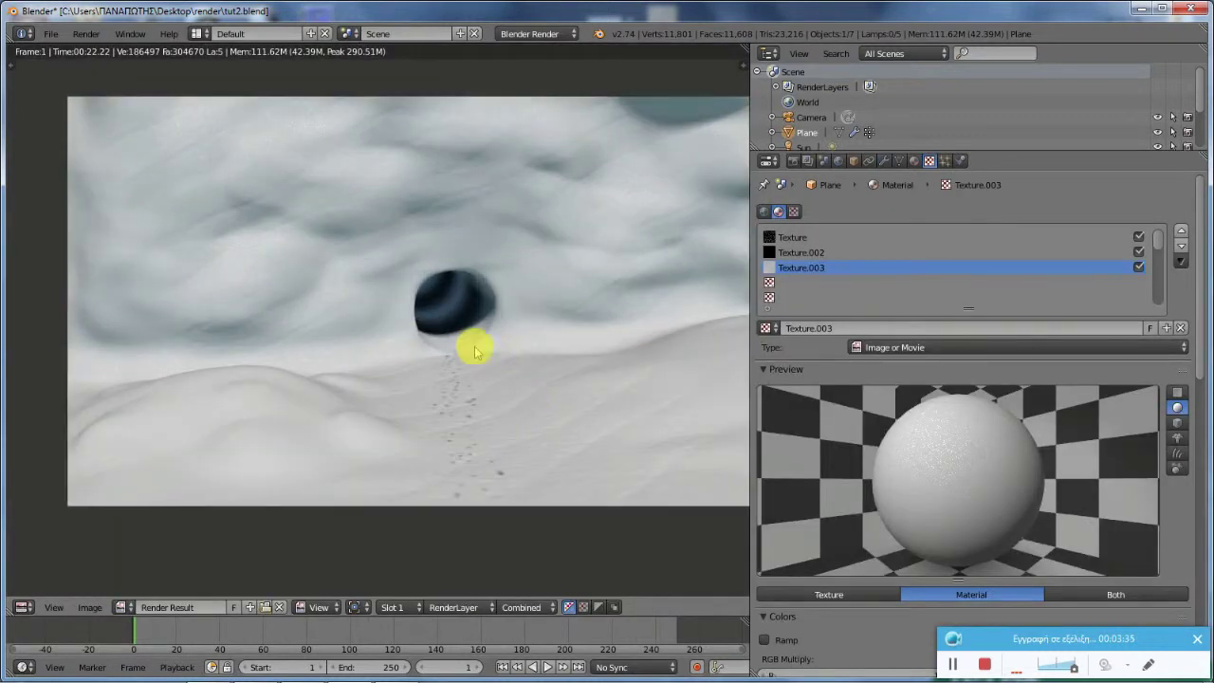
scroll(559, 391, down, 2)
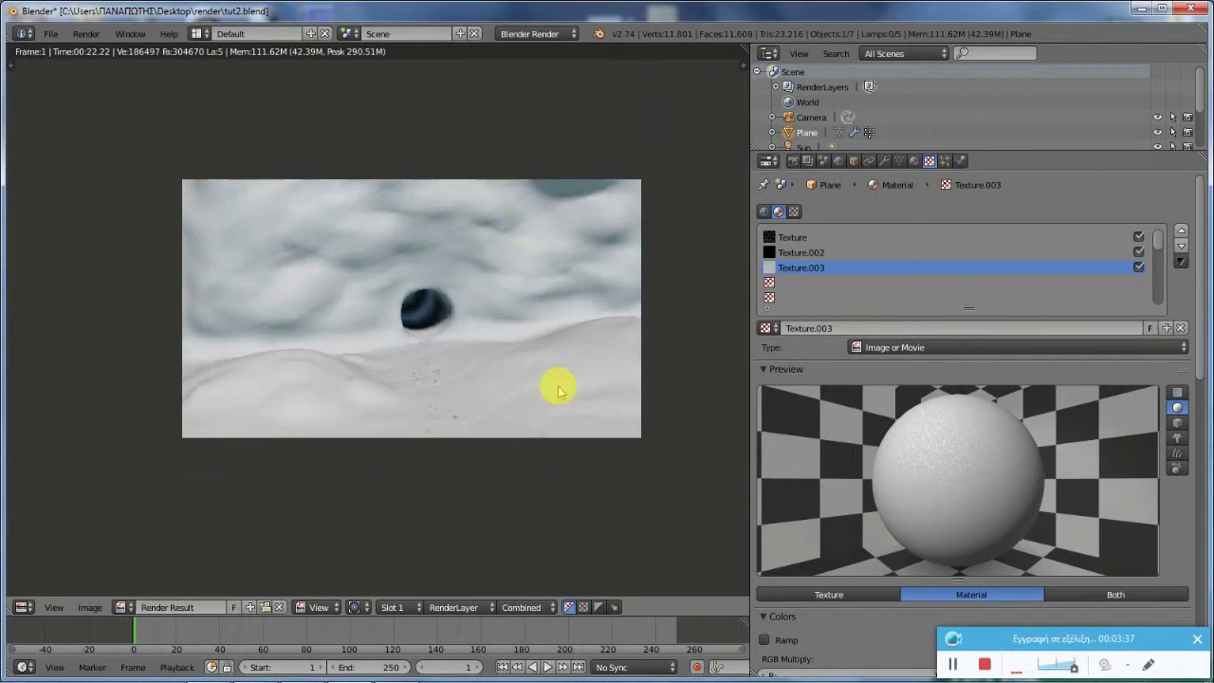
scroll(409, 263, up, 1)
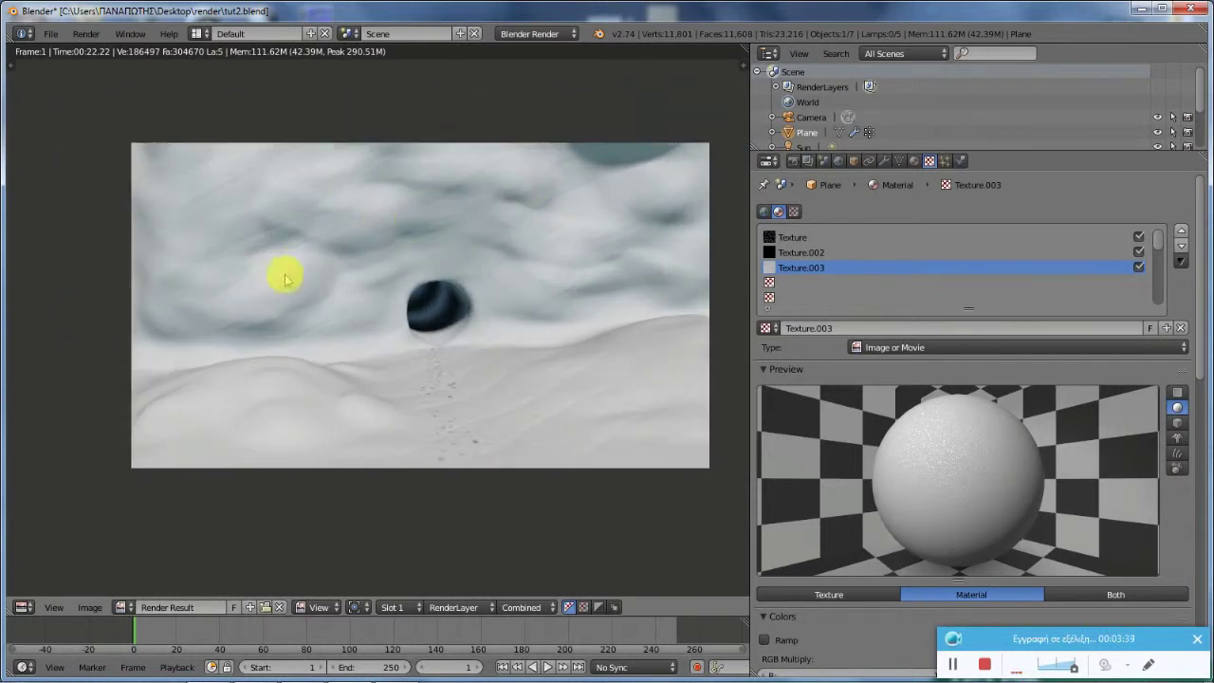
Step: Set the texture coordinates of the plane's Displace modifier to Local
click(882, 160)
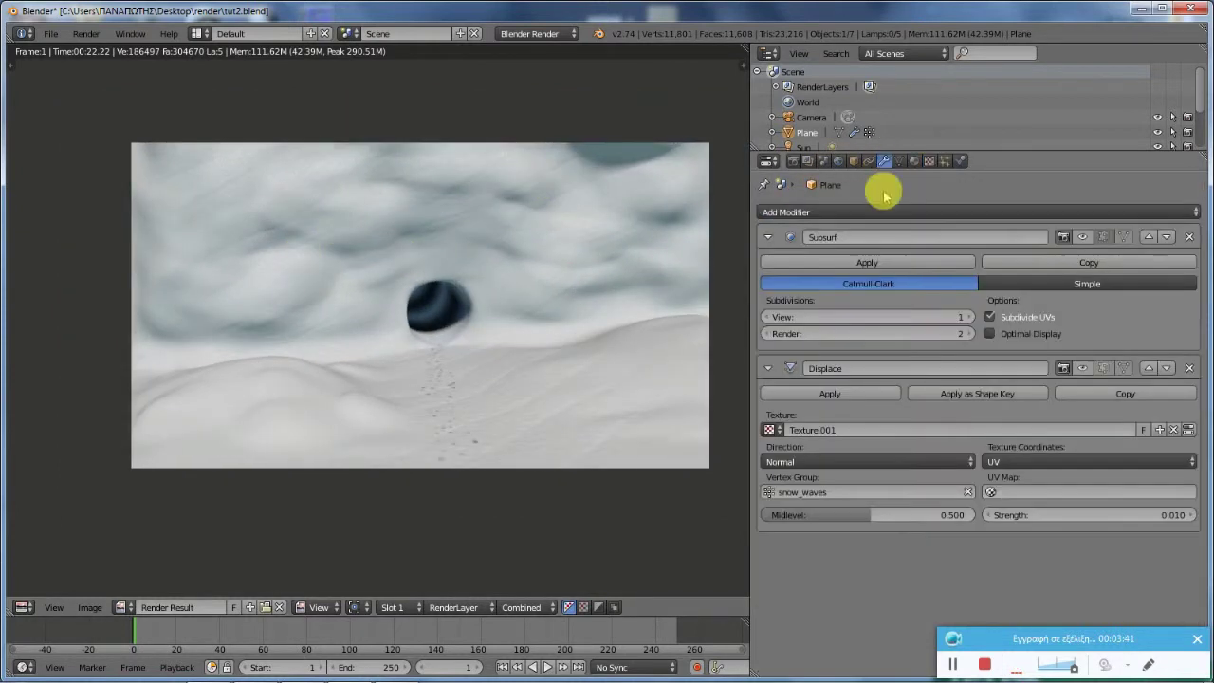
click(1023, 491)
click(1015, 510)
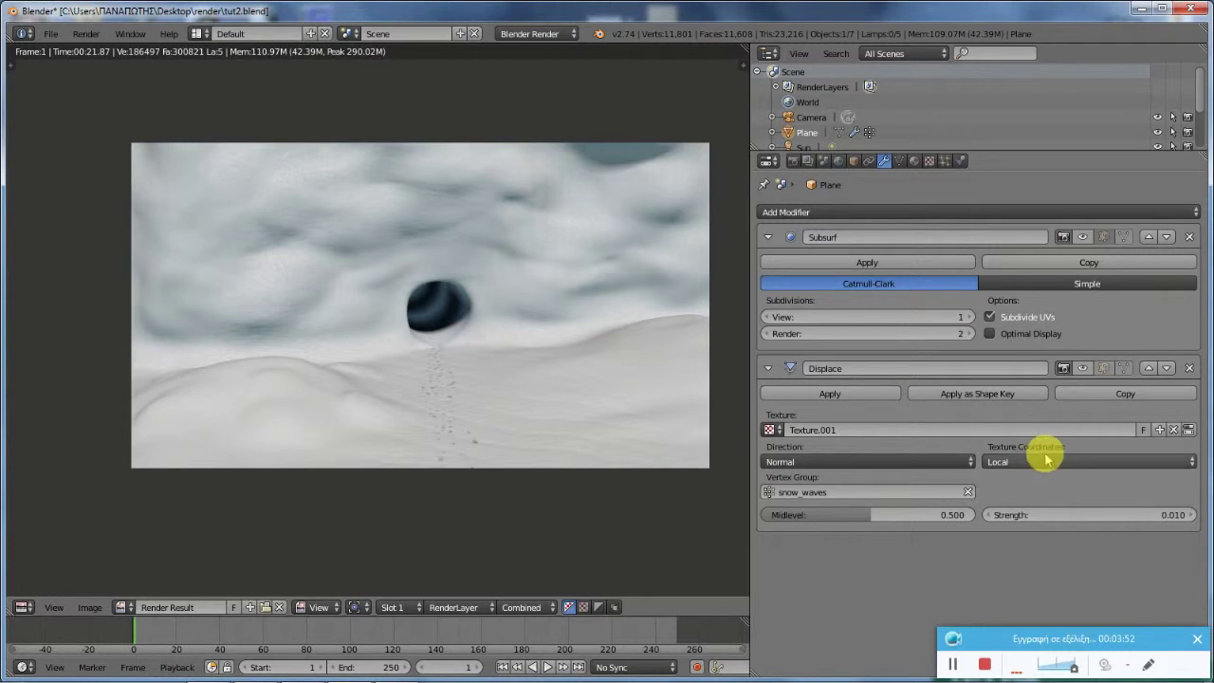
click(1010, 462)
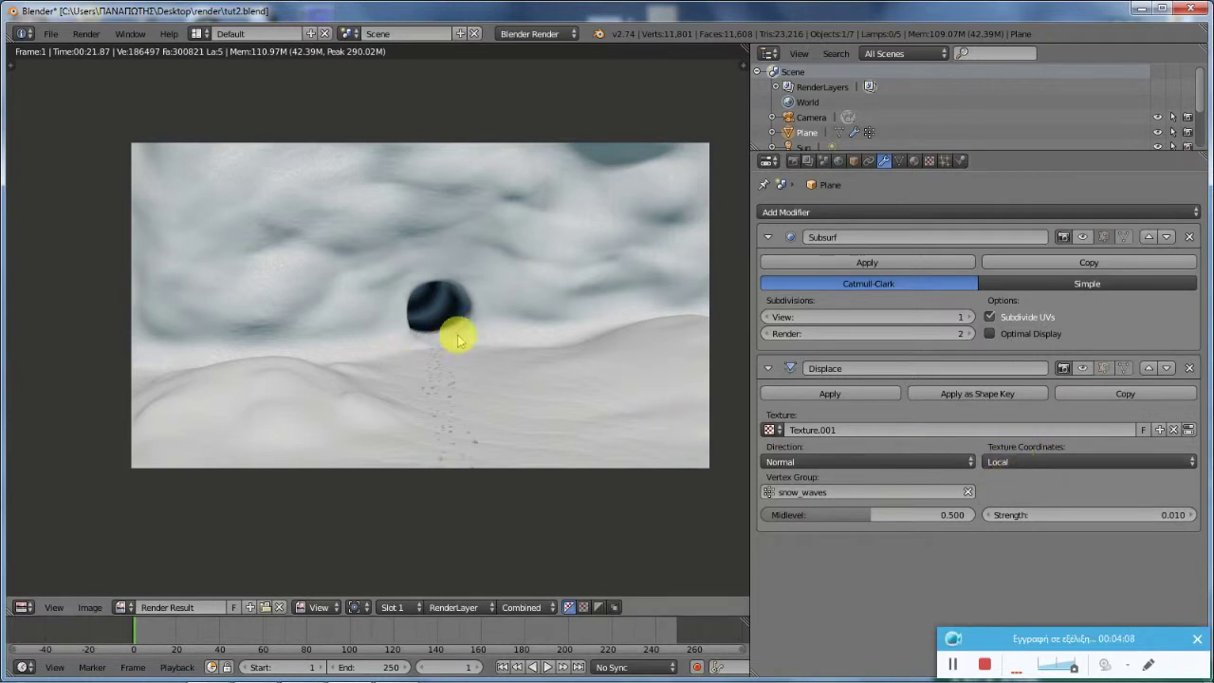
Step: Examine the snow waves and footprints up close in the new render with Local displacement coordinates
scroll(455, 337, up, 2)
scroll(455, 336, down, 3)
scroll(475, 347, up, 2)
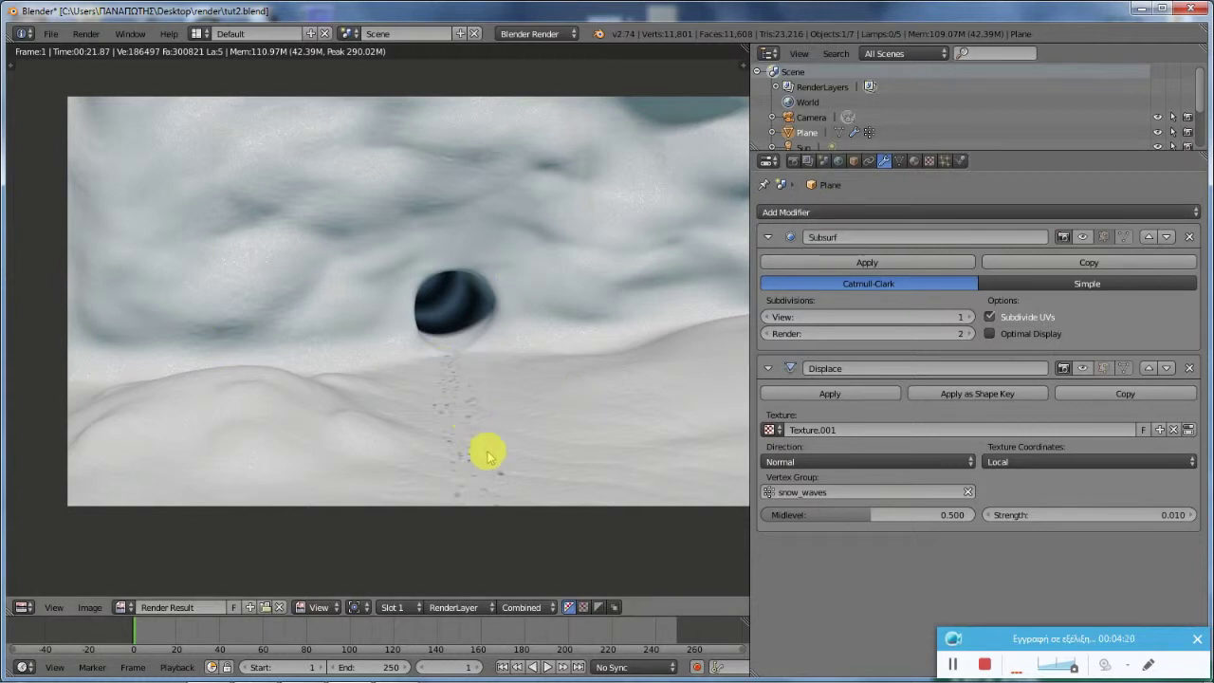
Step: Add a second Displace modifier to the plane and assign Texture.002 to it
click(889, 212)
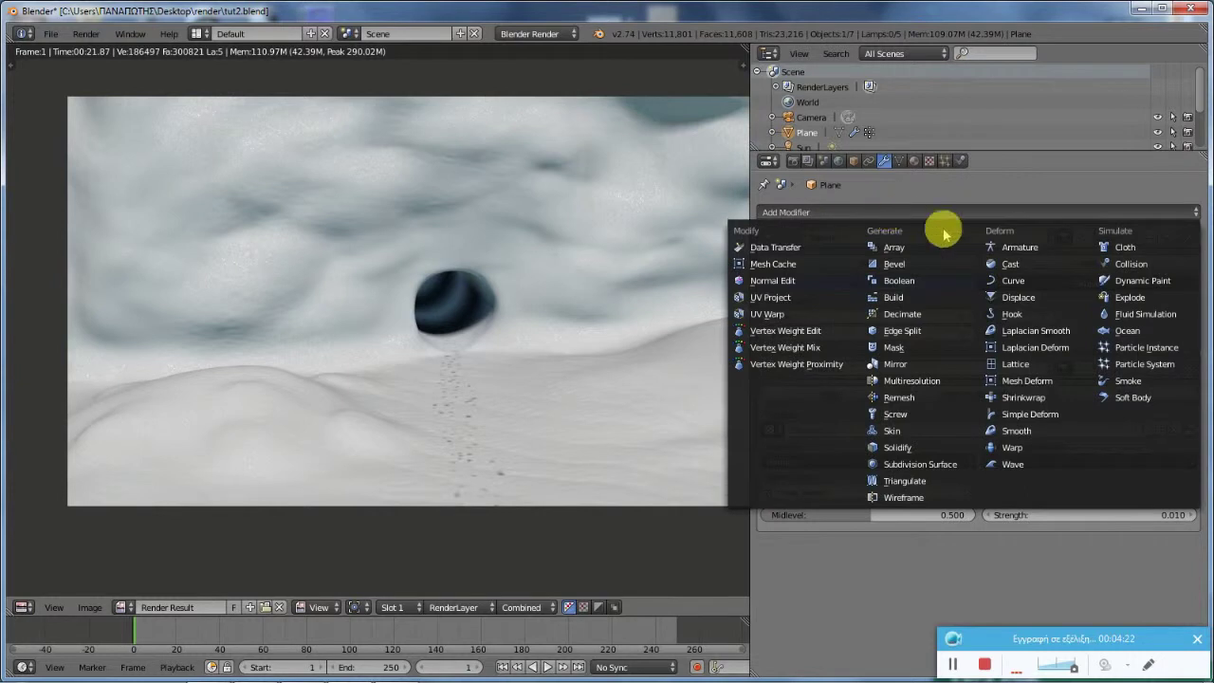
click(1000, 300)
scroll(978, 379, down, 1)
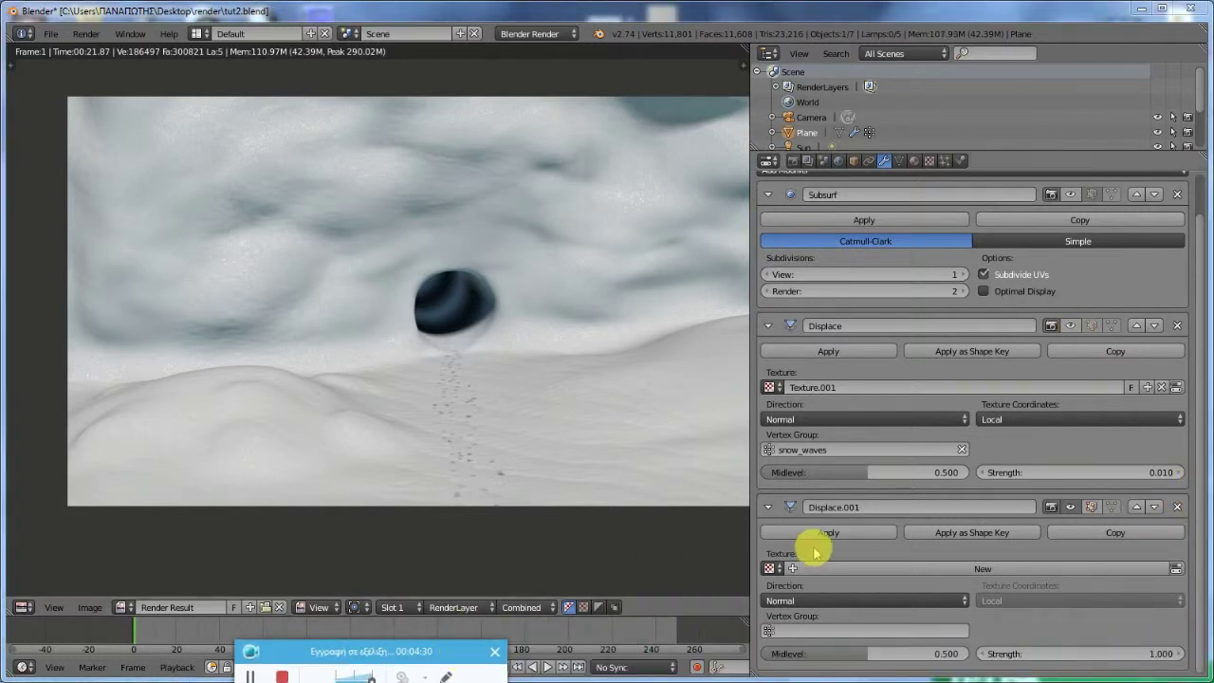
click(768, 568)
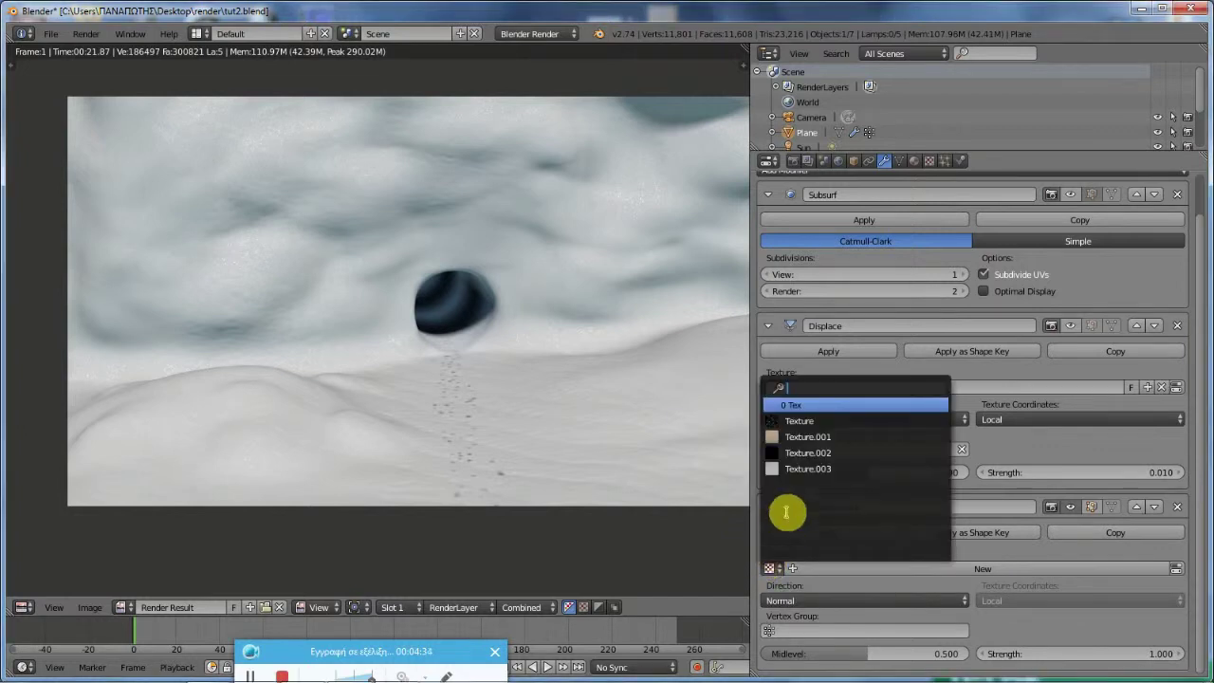
click(834, 454)
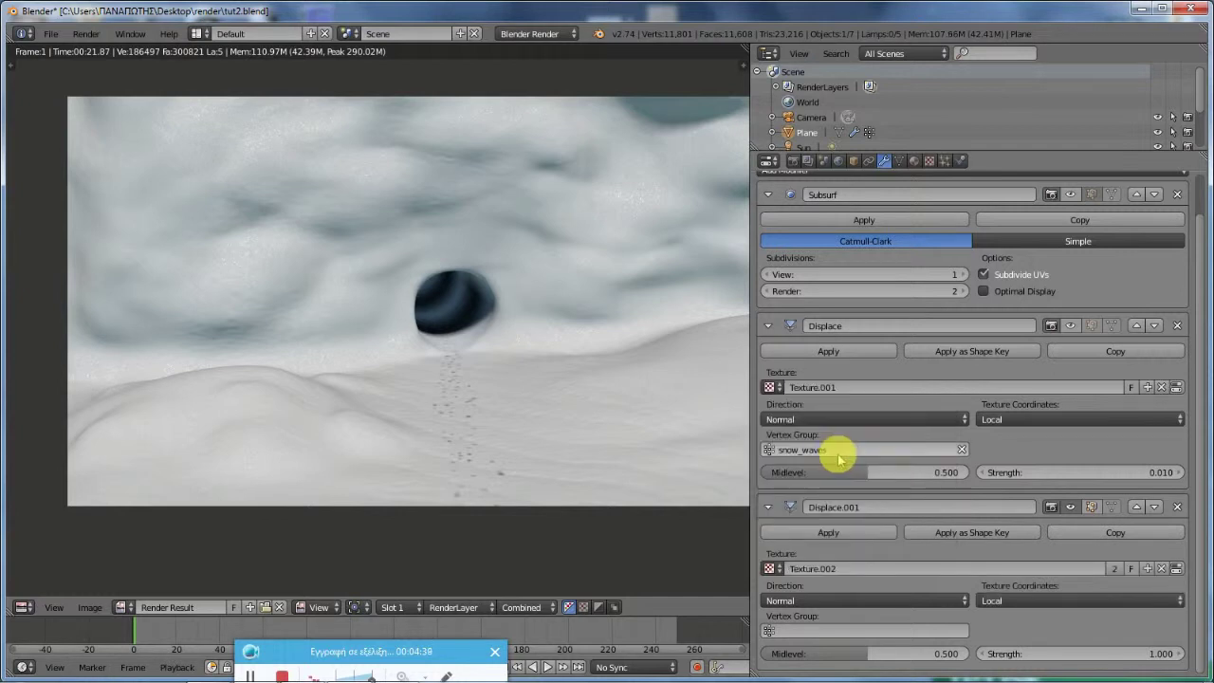
Step: Set the second Displace modifier's texture coordinates to UV, using UVMap
click(1033, 595)
click(1027, 542)
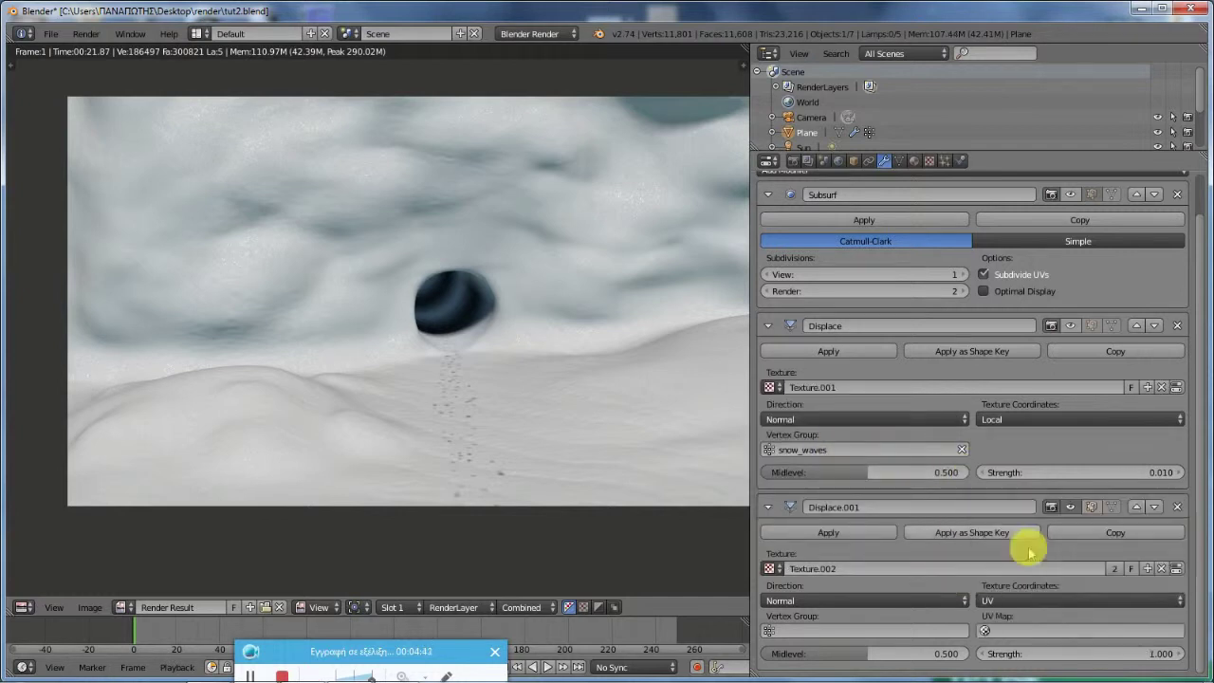
click(1038, 630)
click(1030, 472)
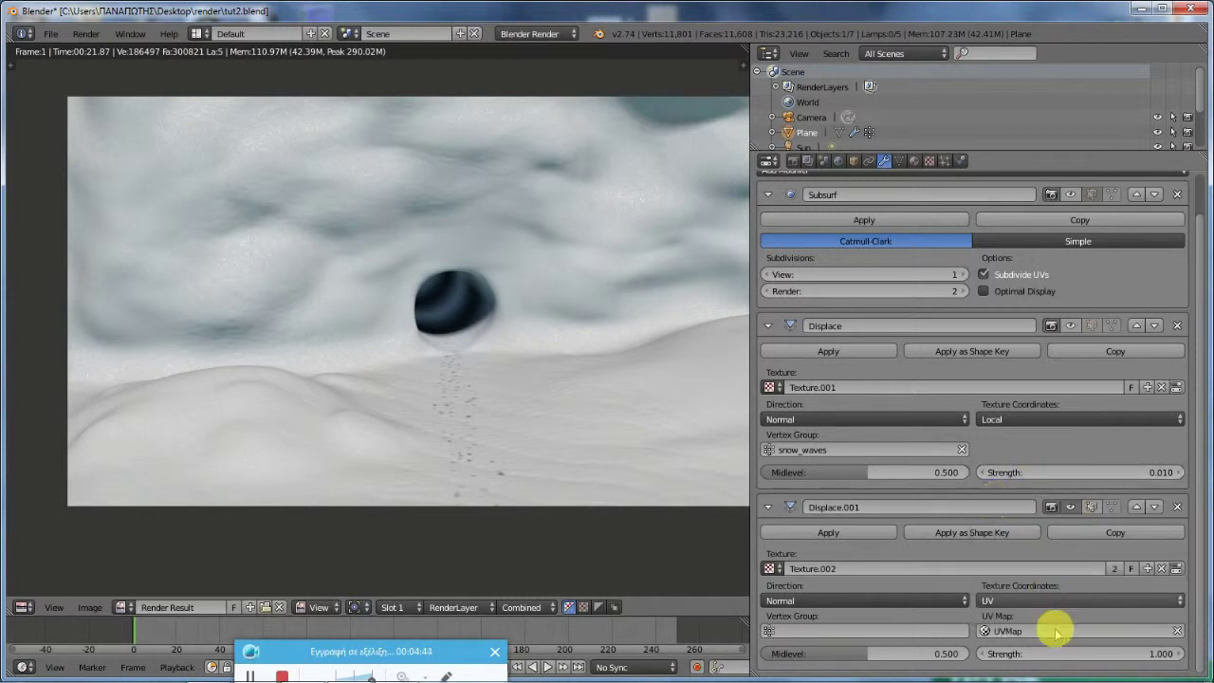
Step: Close the render view and examine the spikes and distortion on the displaced plane from several angles
key(Escape)
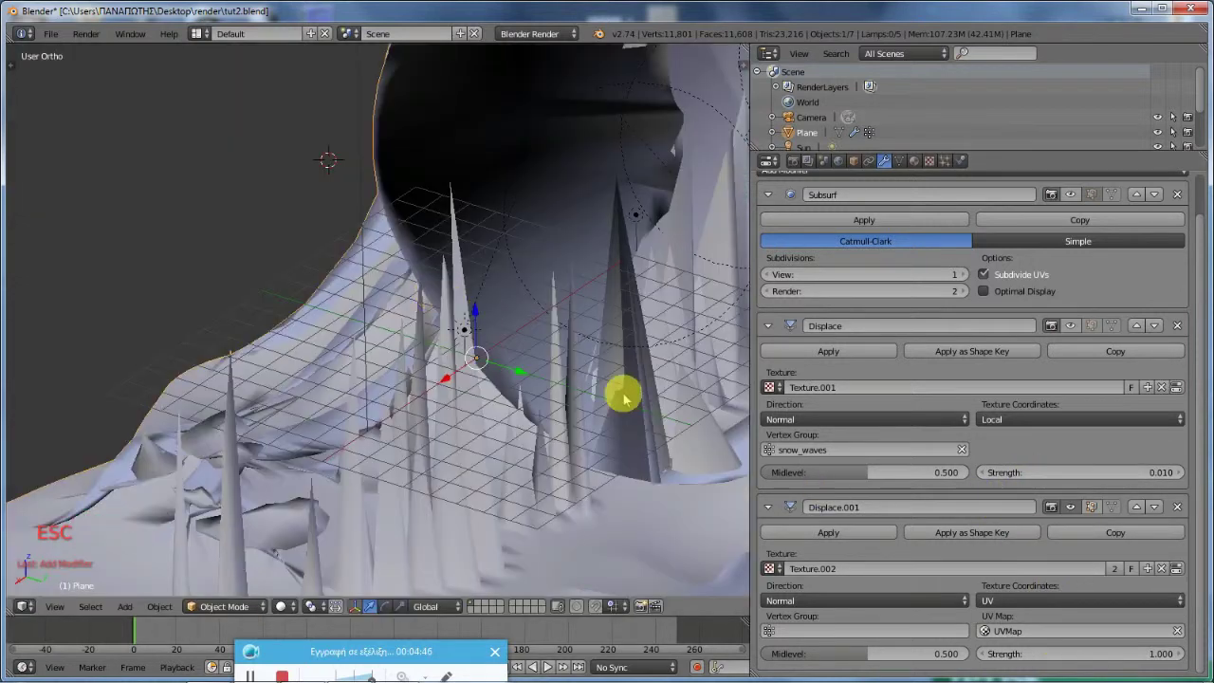
scroll(623, 393, down, 7)
middle_drag(596, 393, 523, 388)
scroll(517, 386, up, 3)
scroll(515, 385, down, 3)
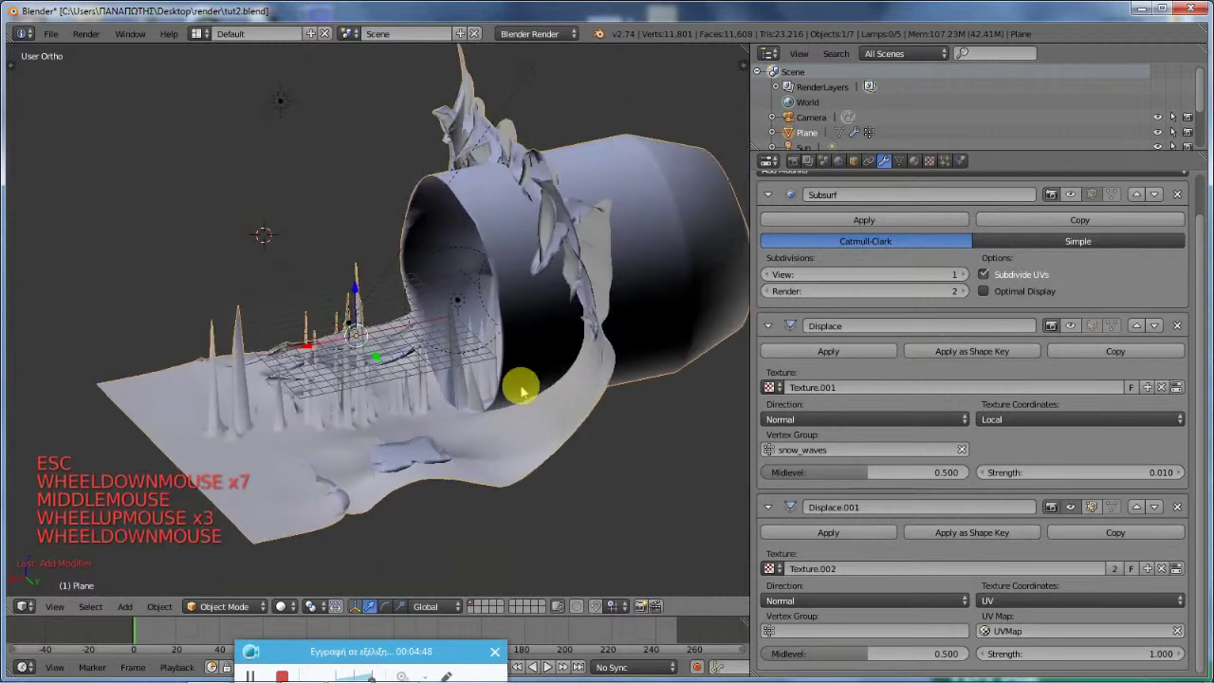
middle_drag(332, 385, 461, 441)
shift+middle_drag(477, 375, 479, 320)
middle_drag(478, 327, 420, 320)
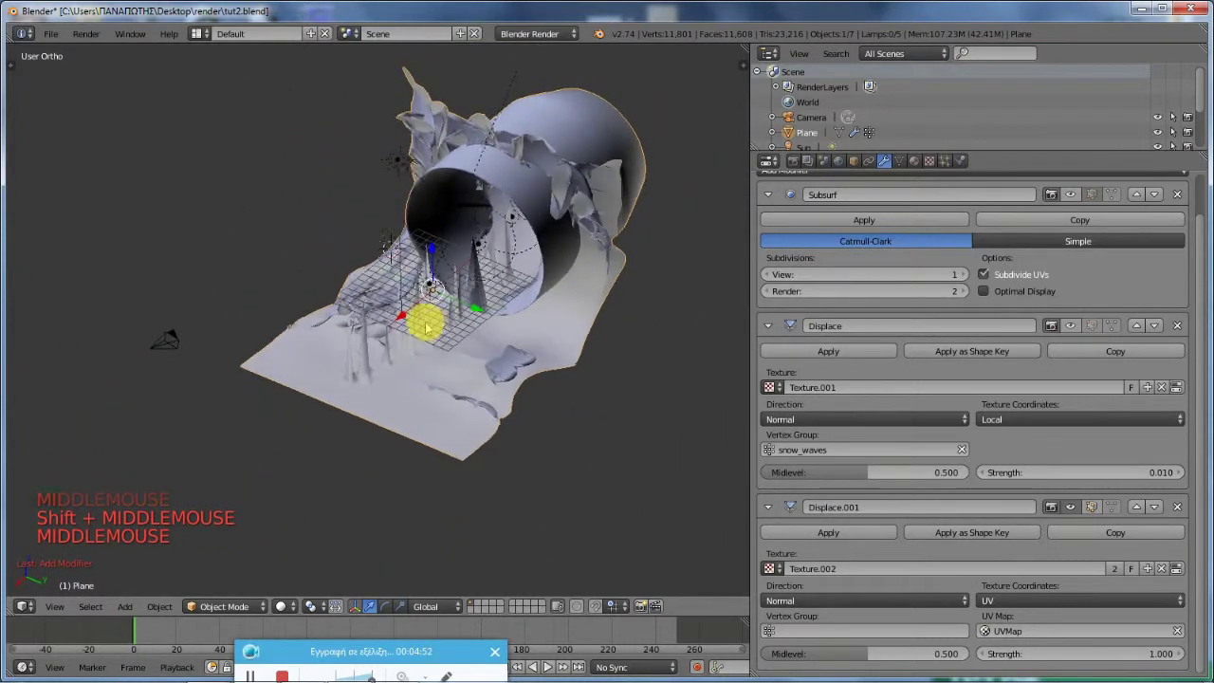
scroll(396, 306, up, 5)
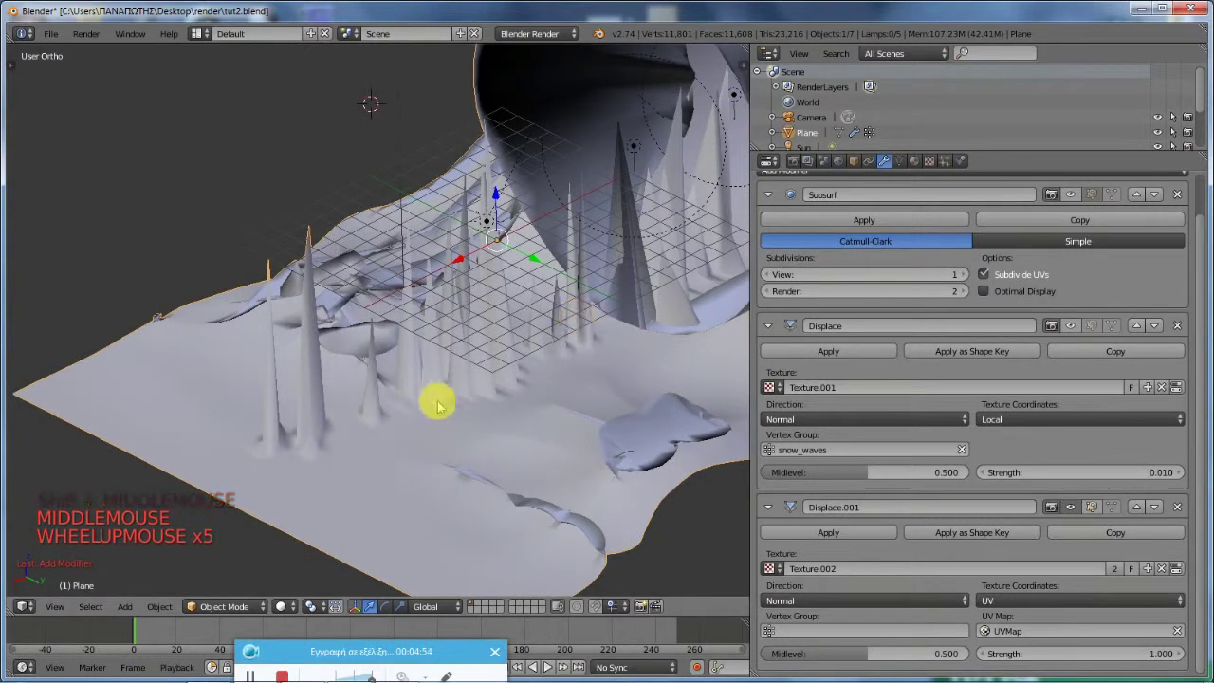
Step: Set the second Displace modifier's strength to -0.020 and check the snow surface up close
click(1110, 653)
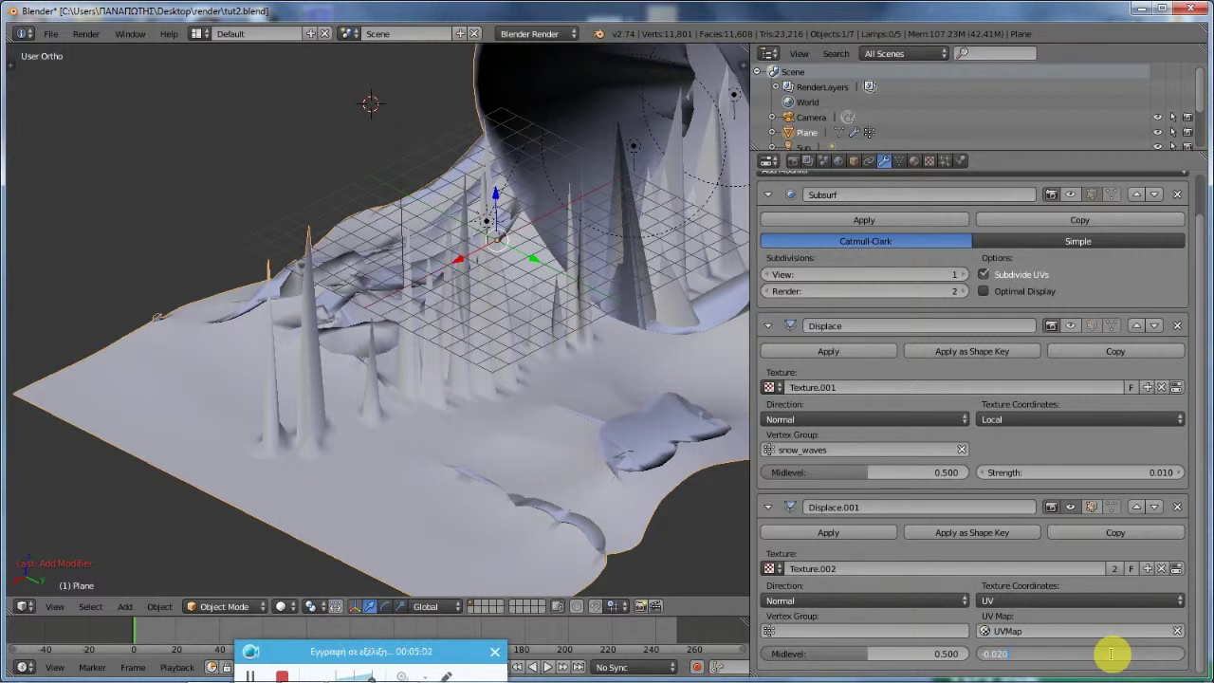
key(Return)
scroll(431, 308, up, 4)
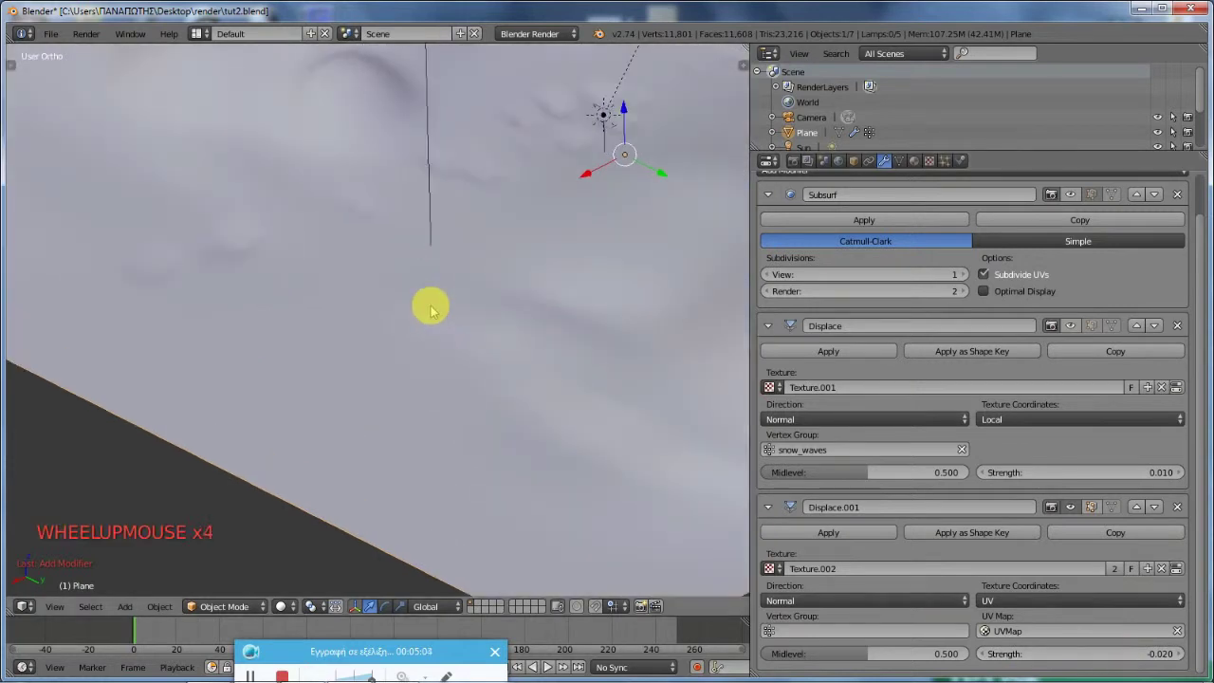
scroll(431, 308, down, 3)
shift+middle_drag(427, 293, 531, 306)
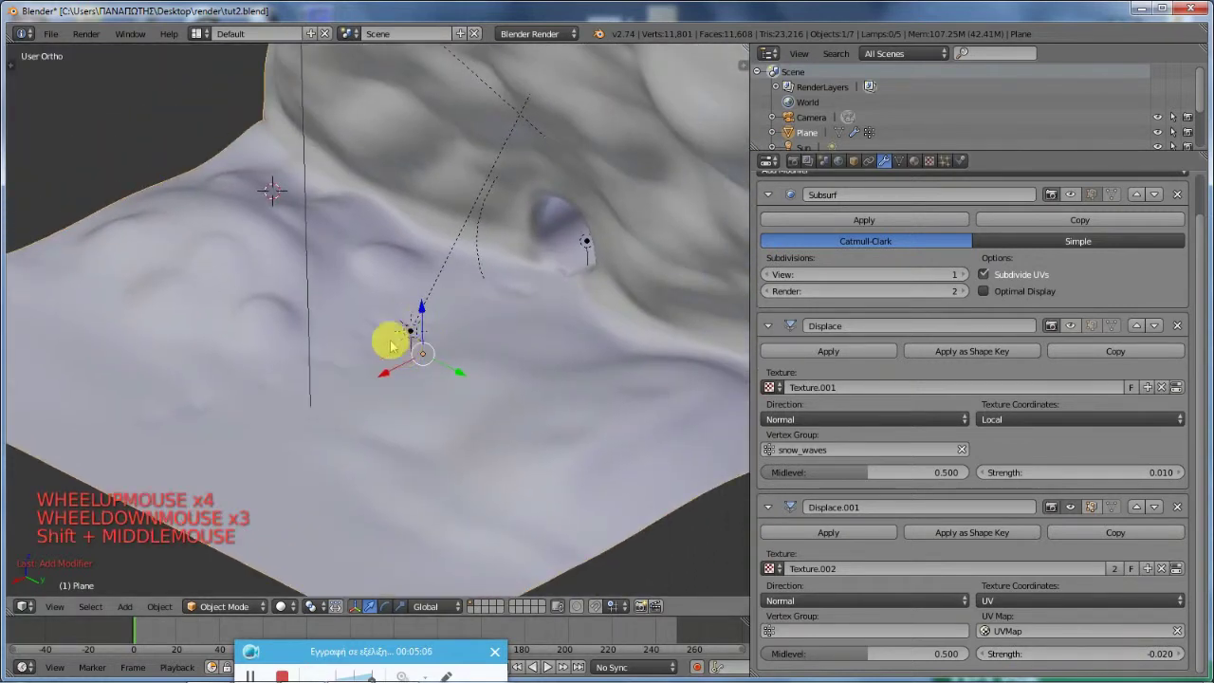
Step: Turn on the viewport display of the plane's Subsurf modifier and view the whole snow scene
scroll(996, 366, up, 8)
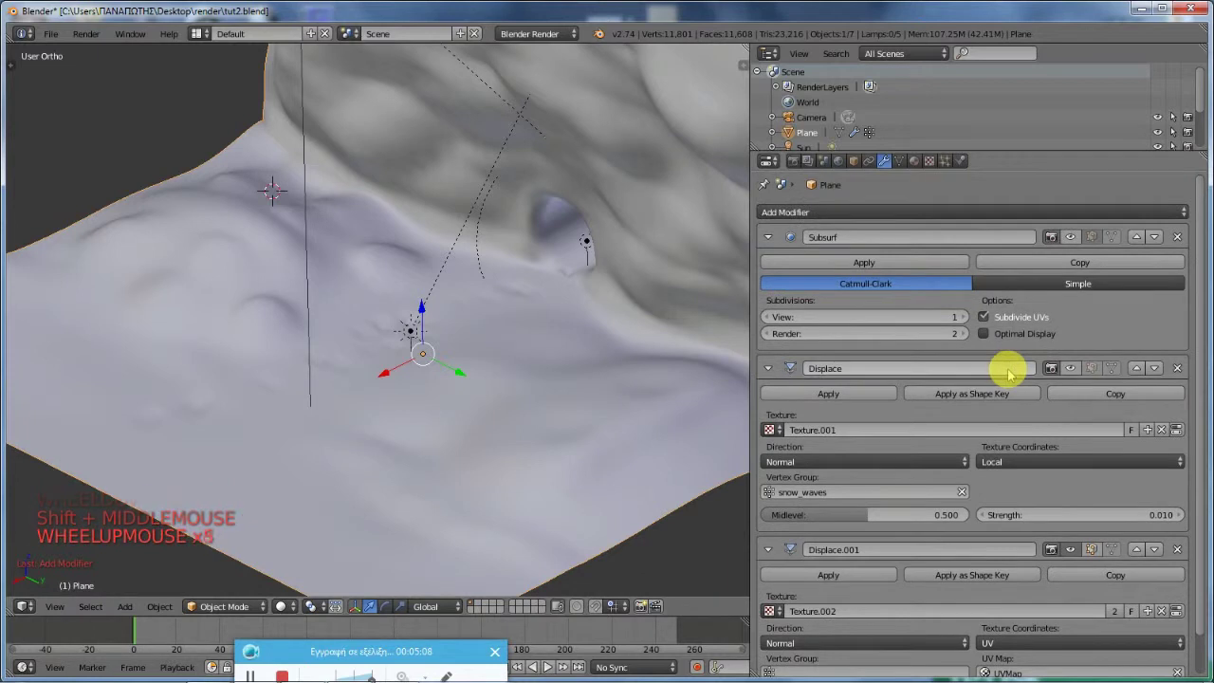
click(512, 370)
middle_drag(274, 413, 252, 373)
scroll(252, 380, down, 3)
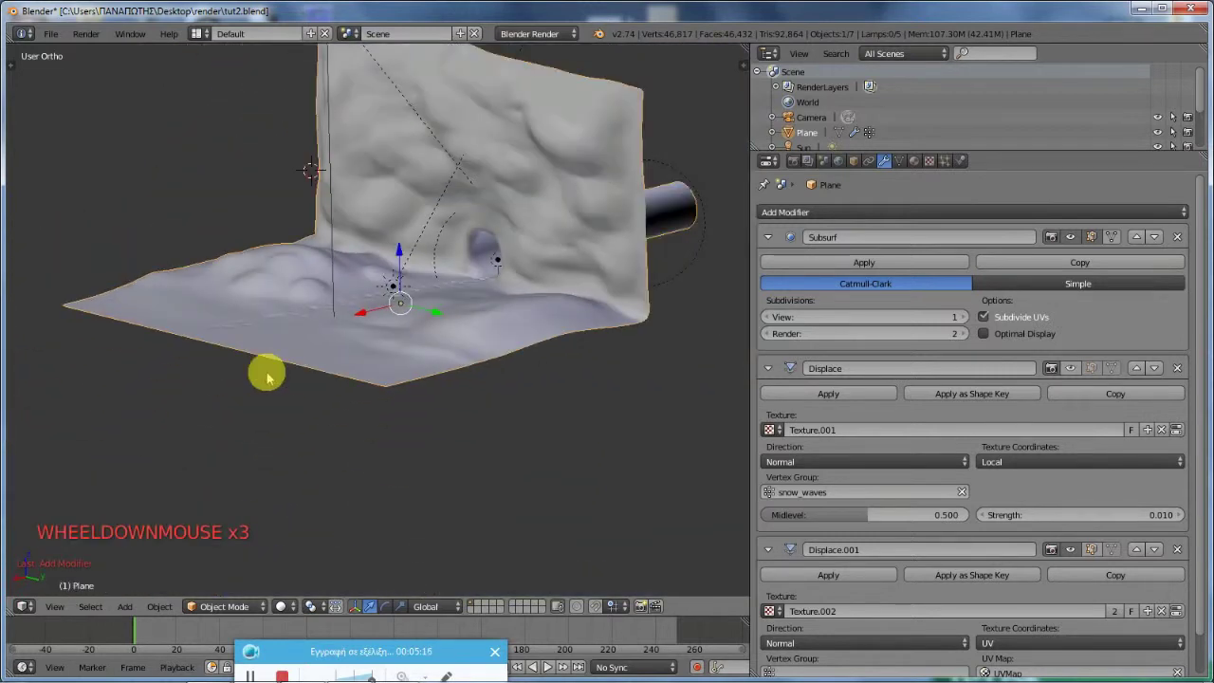
Step: Render the scene and examine the displaced footprints leading to the cave opening
key(F12)
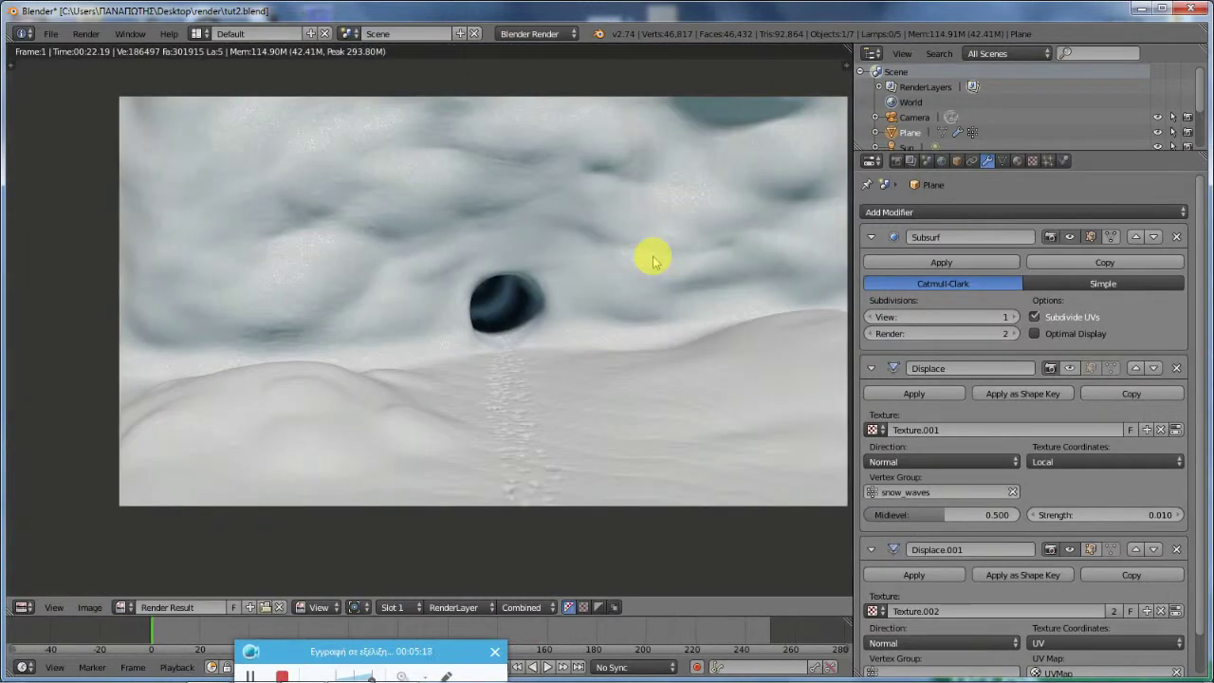
scroll(617, 369, up, 5)
scroll(617, 460, down, 7)
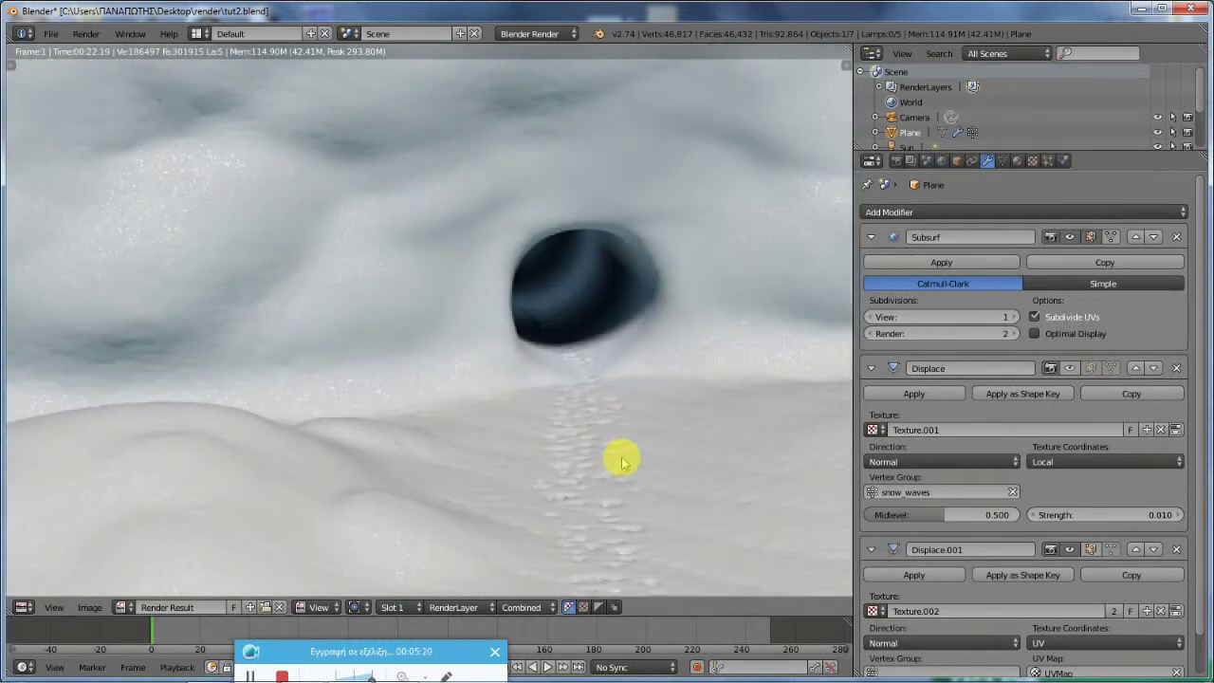
scroll(569, 452, up, 1)
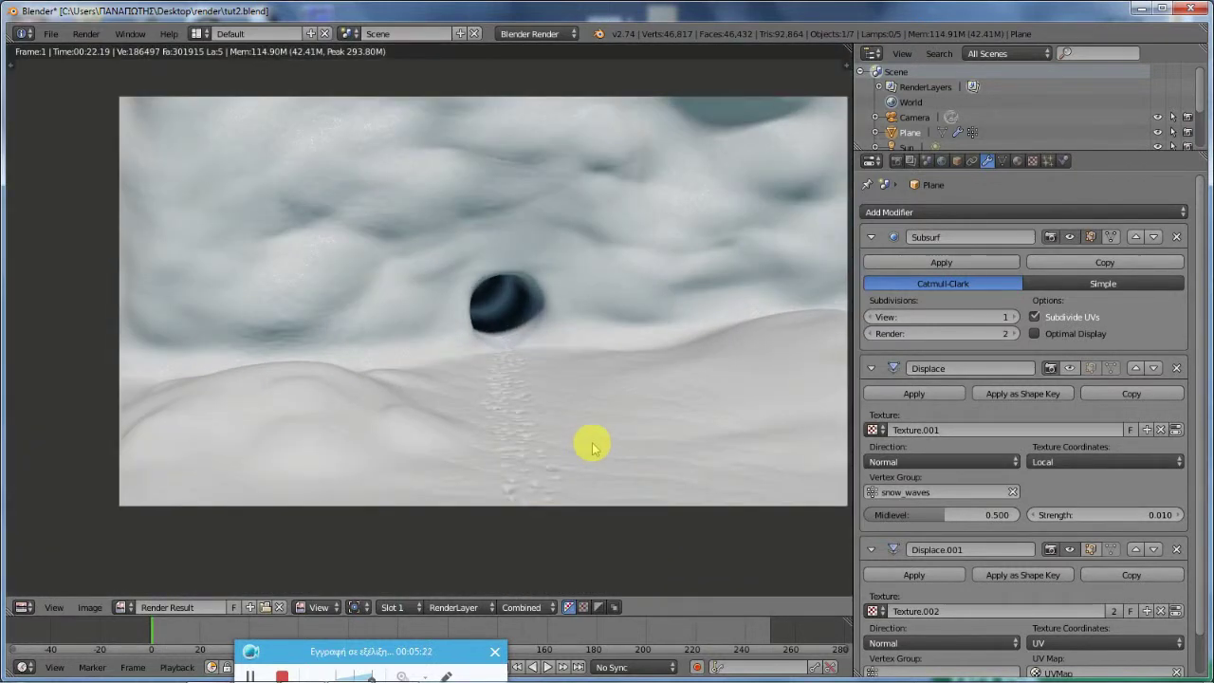
mouse_move(584, 440)
middle_down()
mouse_move(555, 409)
mouse_move(563, 433)
middle_up()
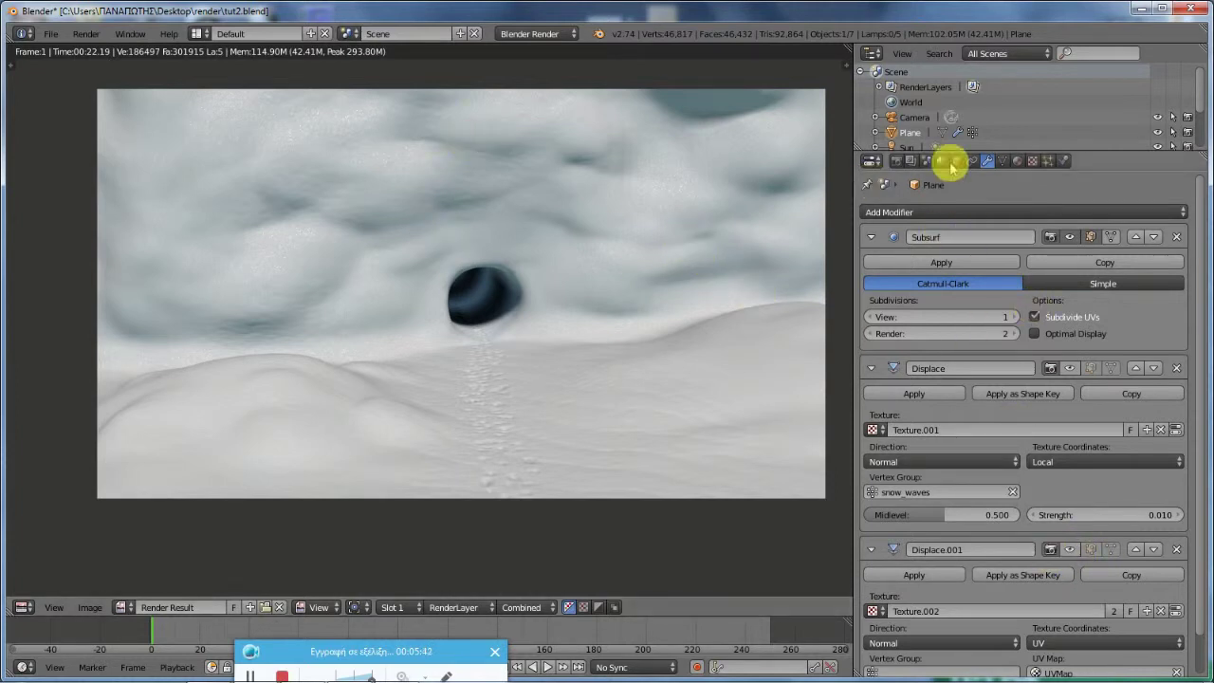
click(24, 607)
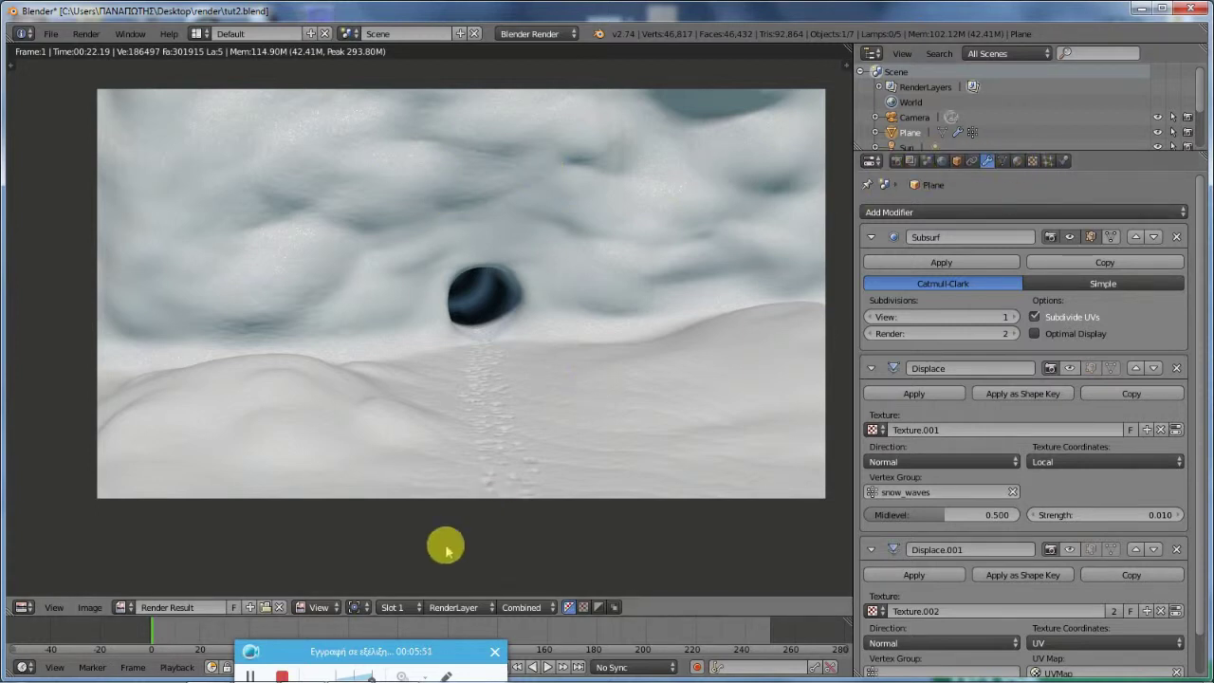
Step: Return to the 3D scene and turn off the viewport display of the plane's Subsurf modifier
key(Escape)
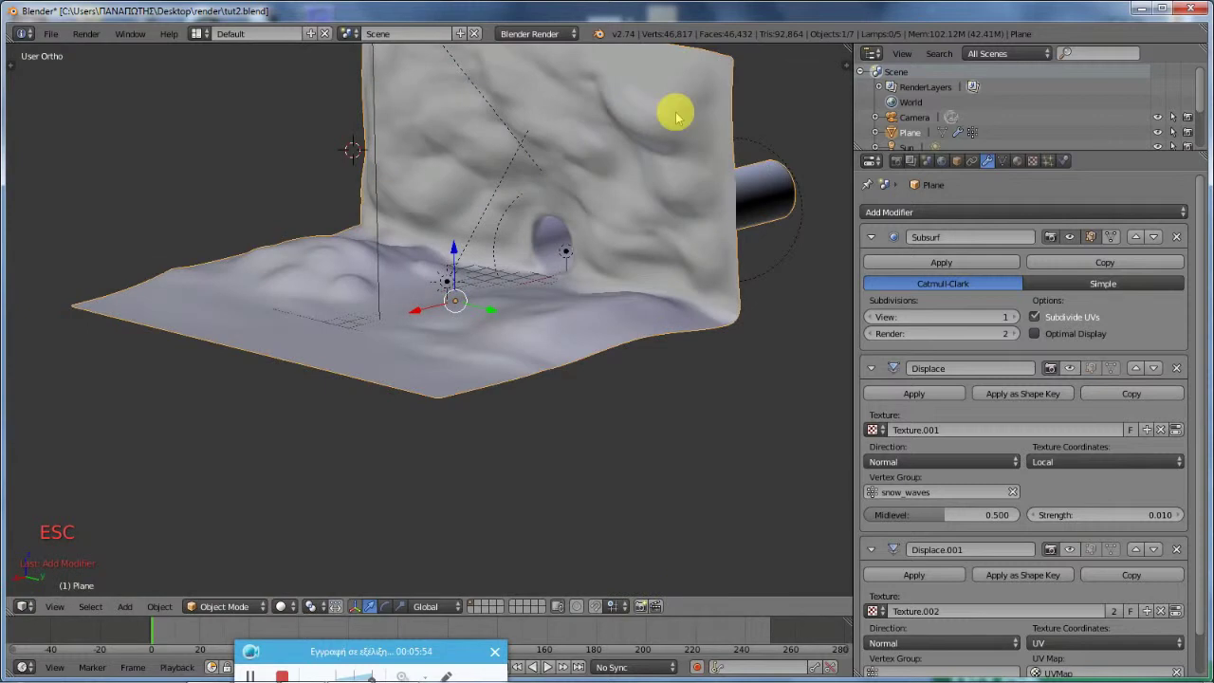
middle_drag(645, 284, 563, 306)
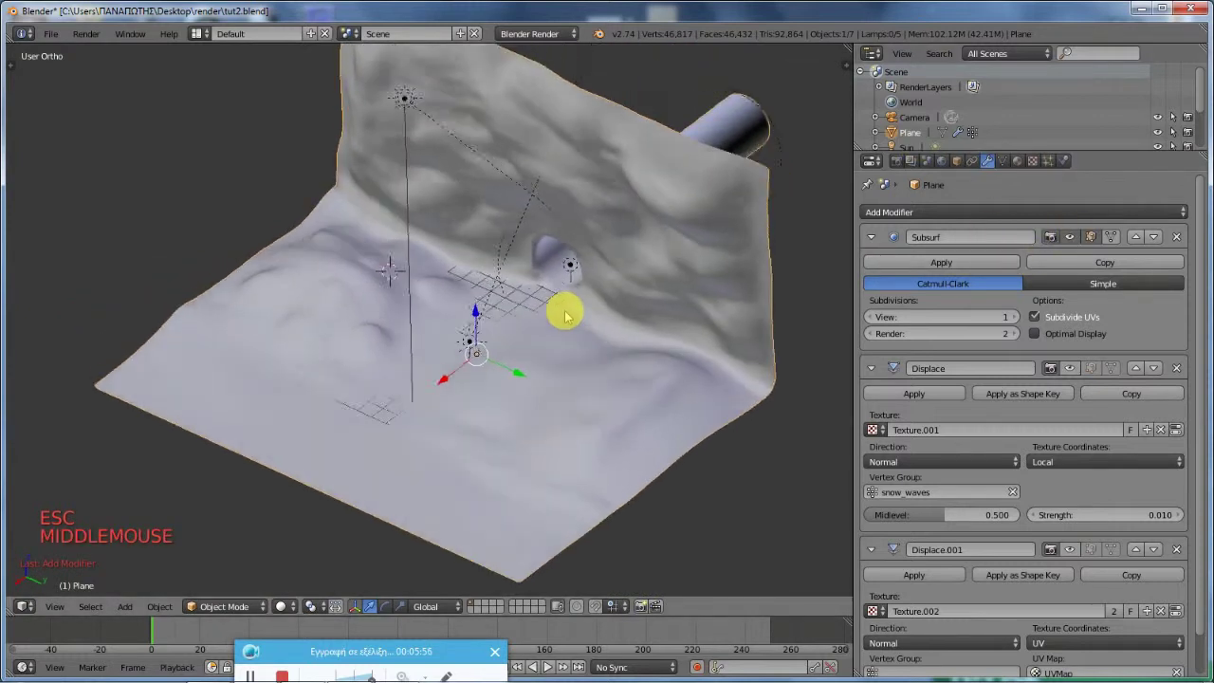
scroll(569, 303, up, 2)
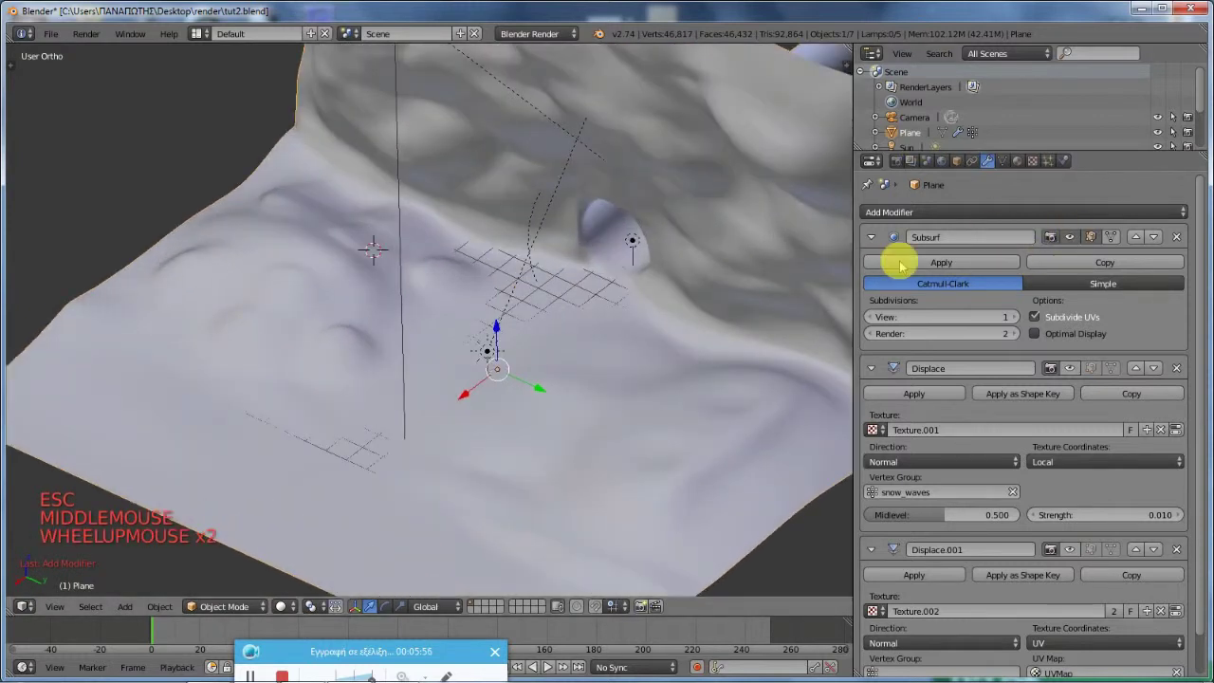
click(1068, 237)
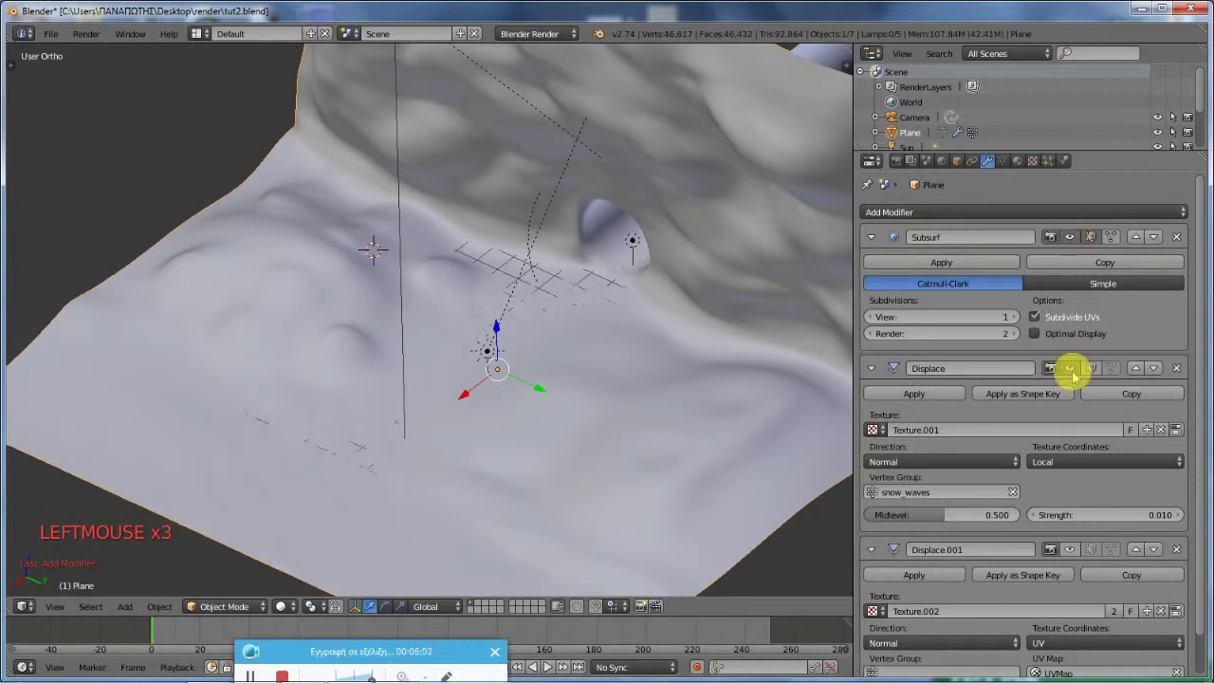
click(1091, 238)
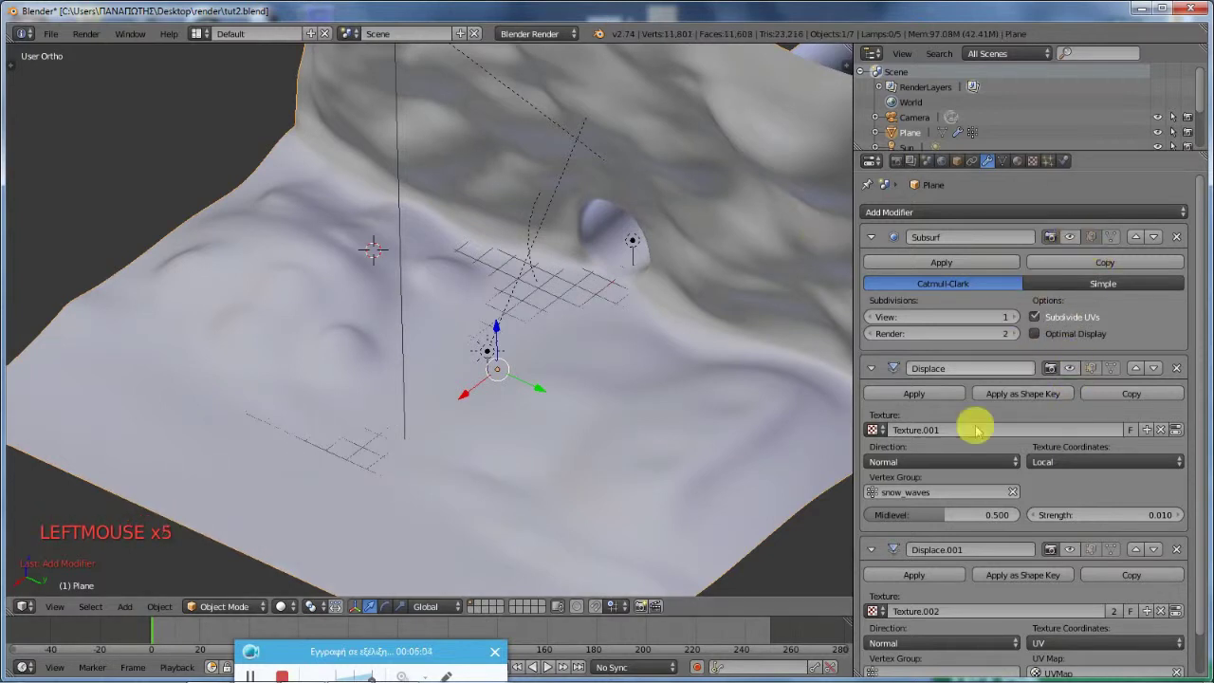
scroll(1043, 420, down, 4)
scroll(1051, 406, up, 3)
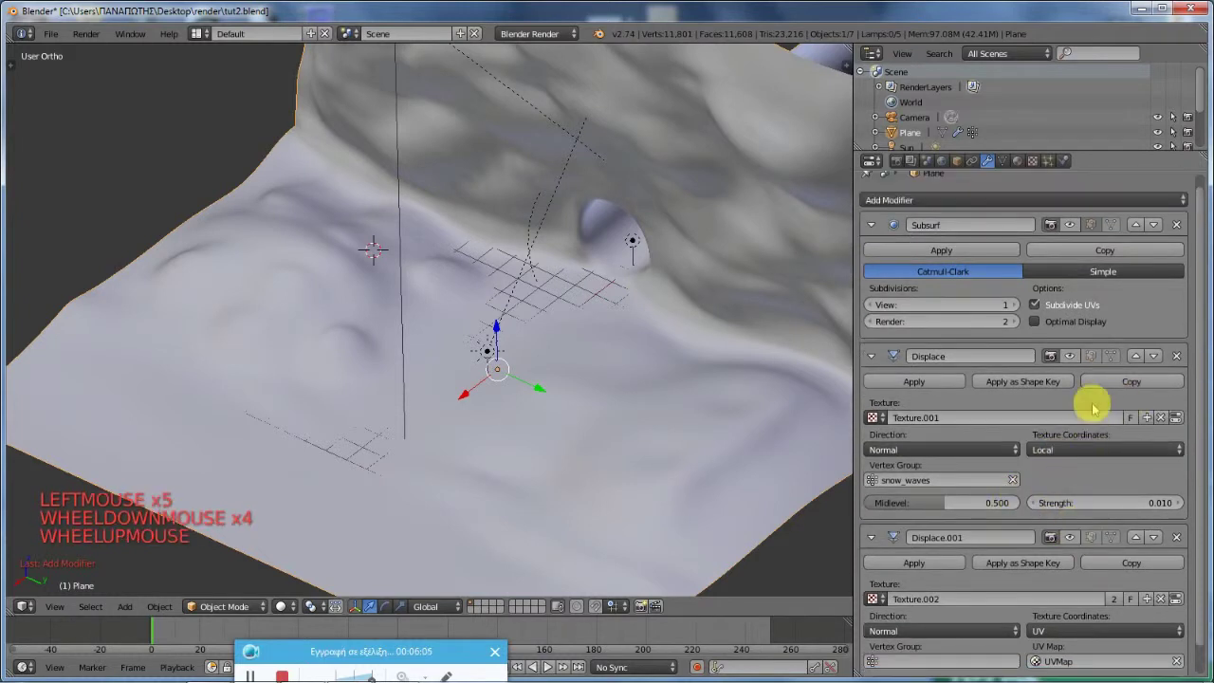
Step: Collapse the settings of the plane's Subsurf modifier and both Displace modifiers
click(871, 237)
click(870, 267)
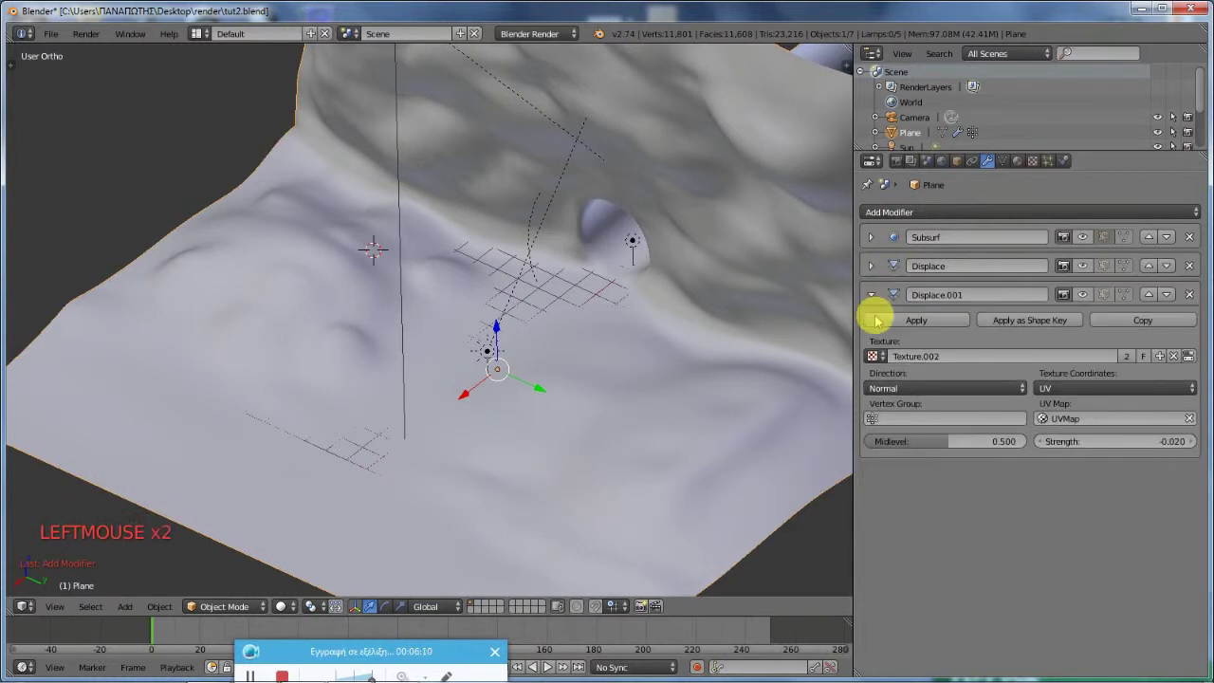
click(871, 295)
middle_drag(371, 411, 401, 354)
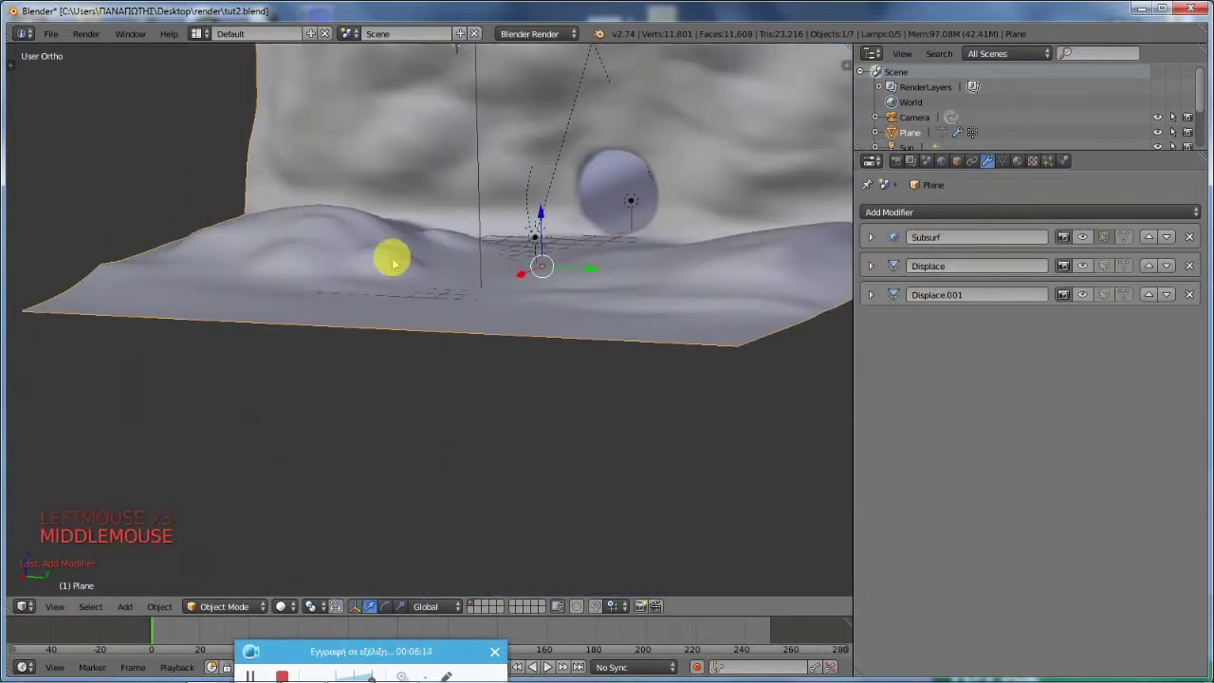
middle_drag(392, 257, 363, 324)
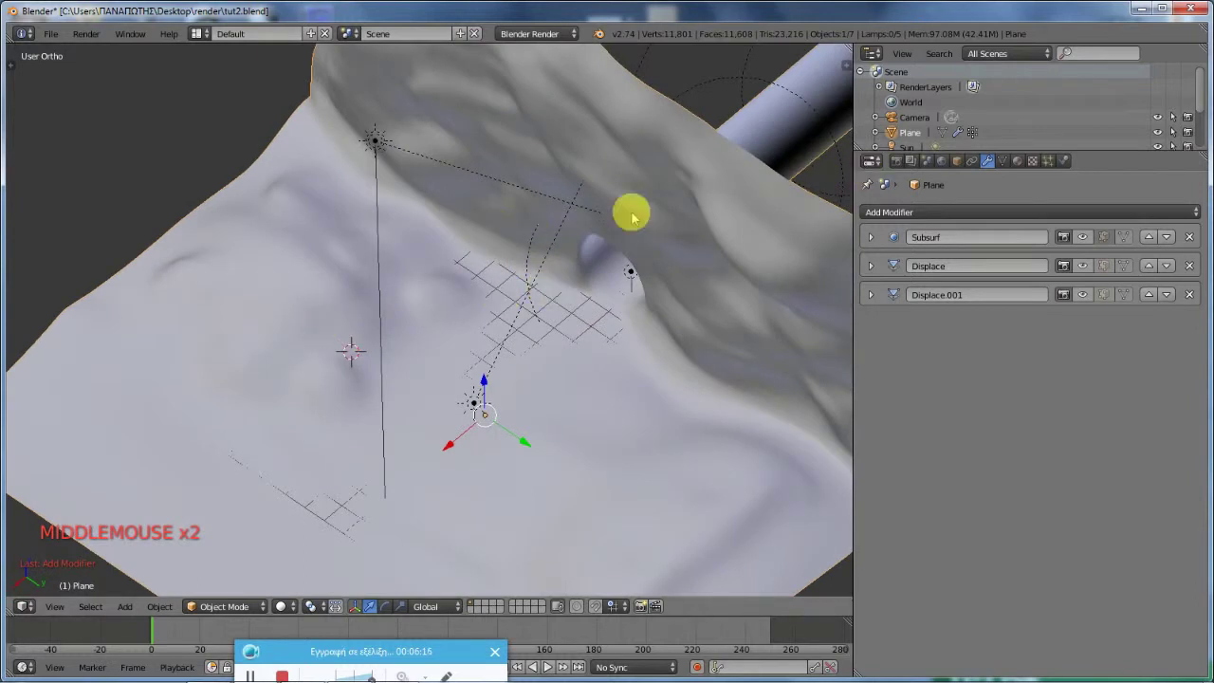
scroll(581, 274, down, 2)
middle_drag(537, 328, 522, 237)
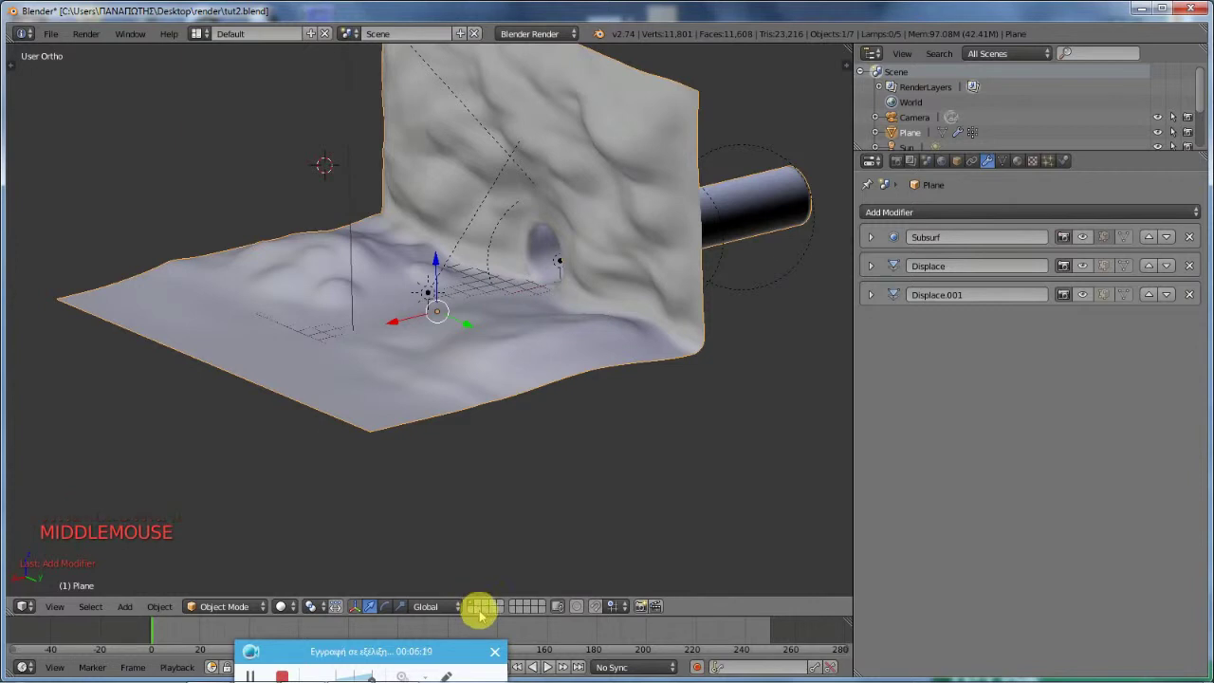
Step: Show only the empty second scene layer and look at it from the top view
click(479, 607)
middle_drag(365, 327, 477, 360)
scroll(455, 370, up, 1)
key(KP_7)
Step: Snap the 3D cursor to the scene center on the empty layer
key(shift+a)
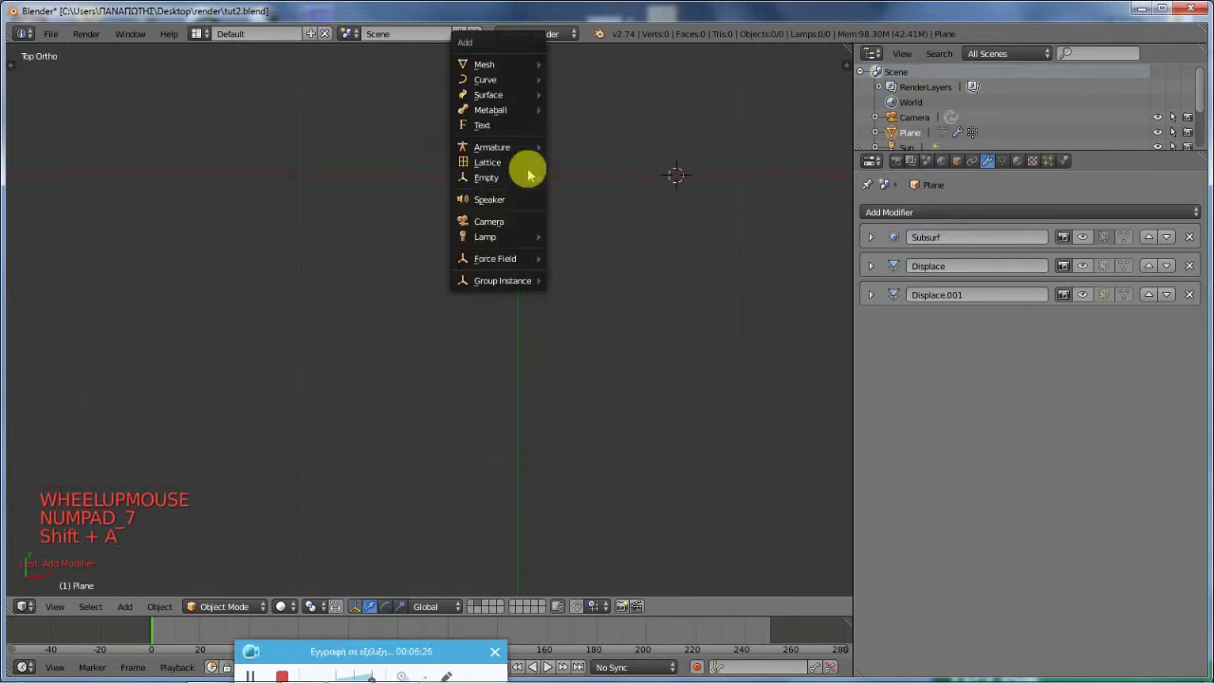
key(shift+s)
key(shift+s)
click(642, 315)
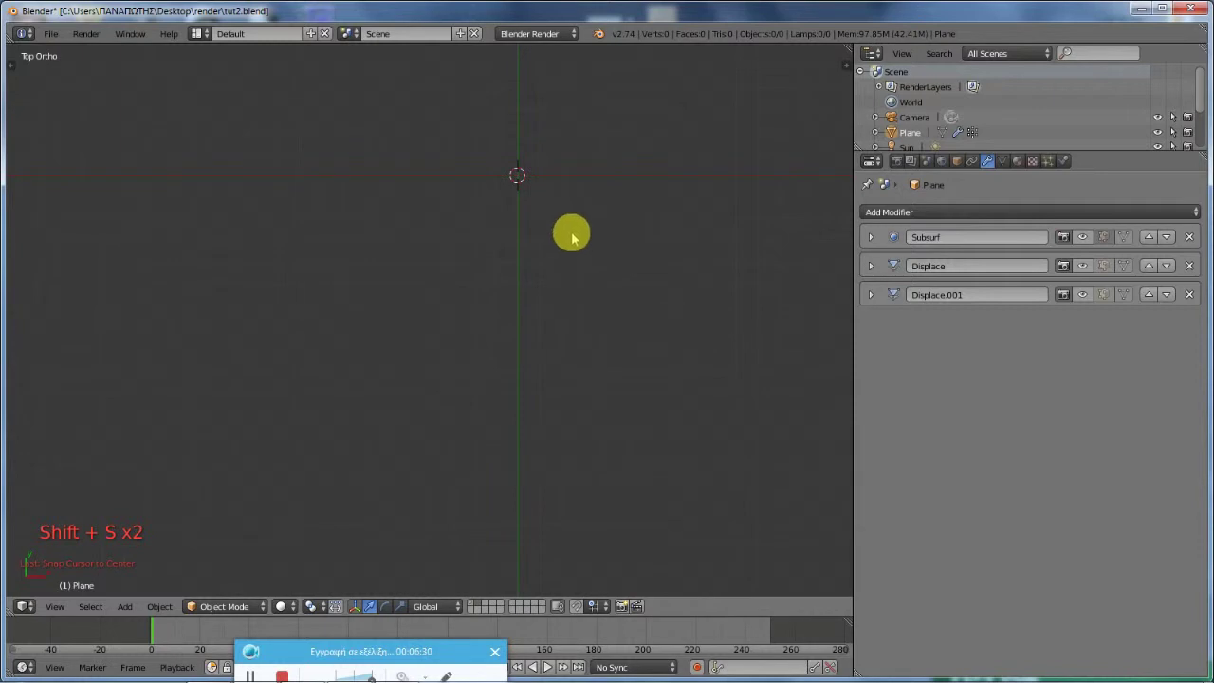
shift+middle_drag(538, 193, 481, 389)
Step: Switch to the Opera browser and look through the Google image results for snow
click(209, 670)
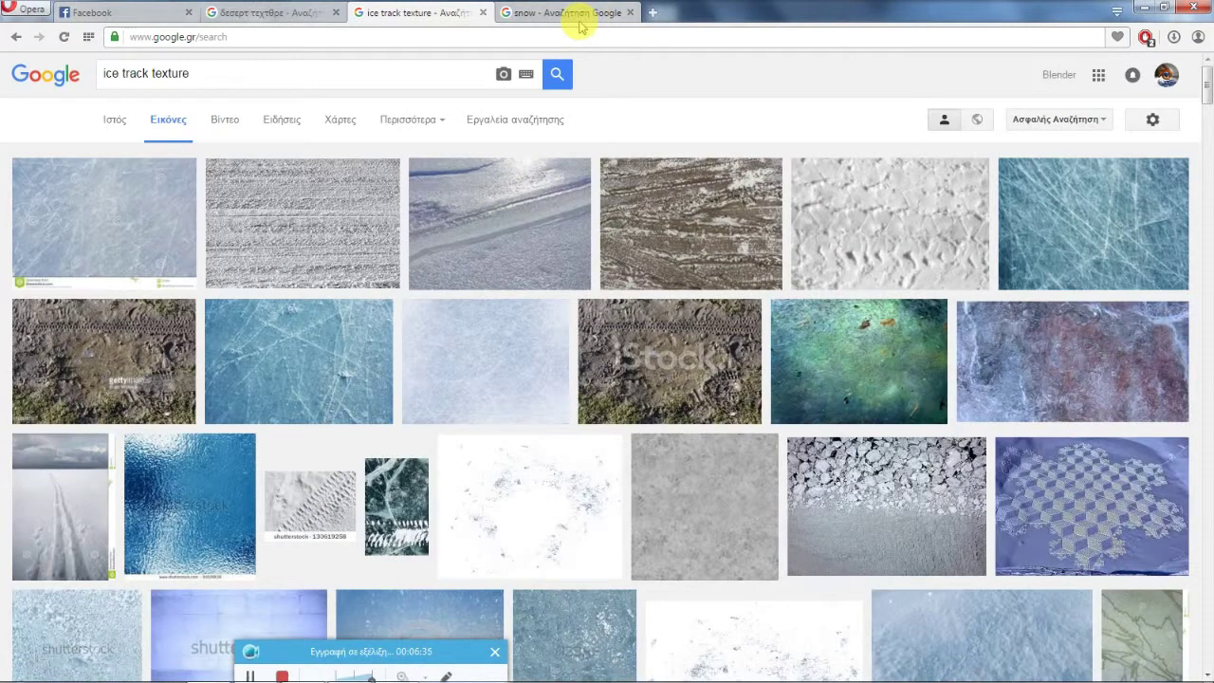
click(559, 15)
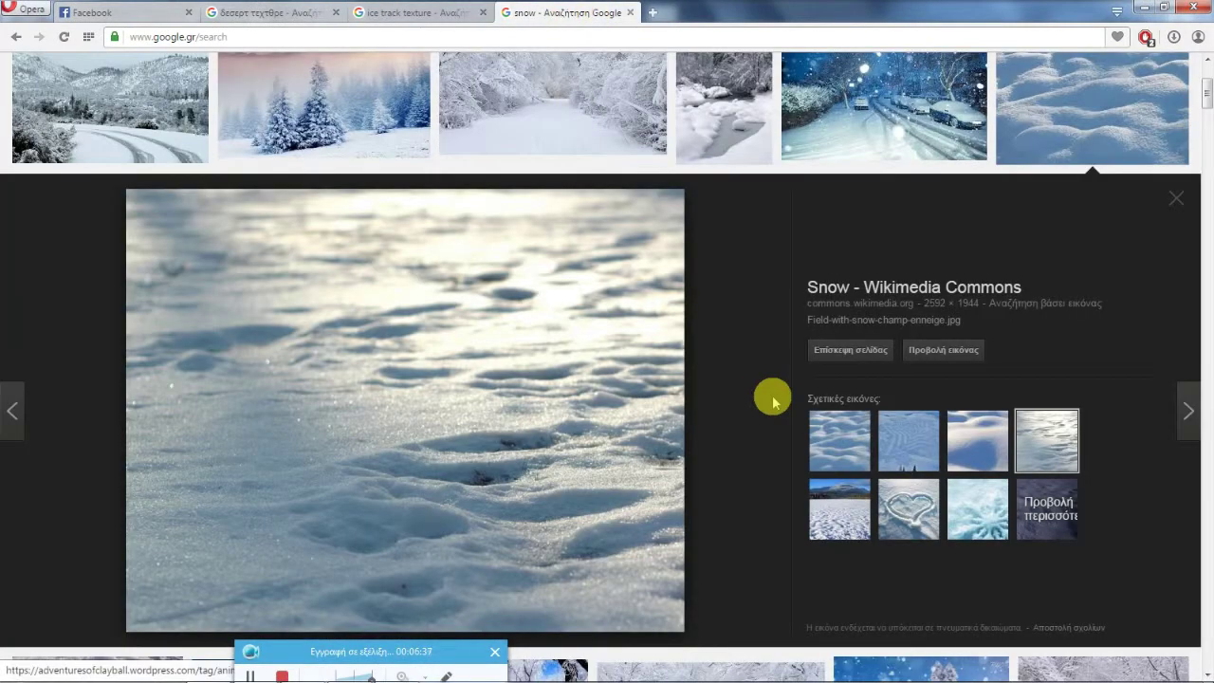
scroll(772, 402, down, 5)
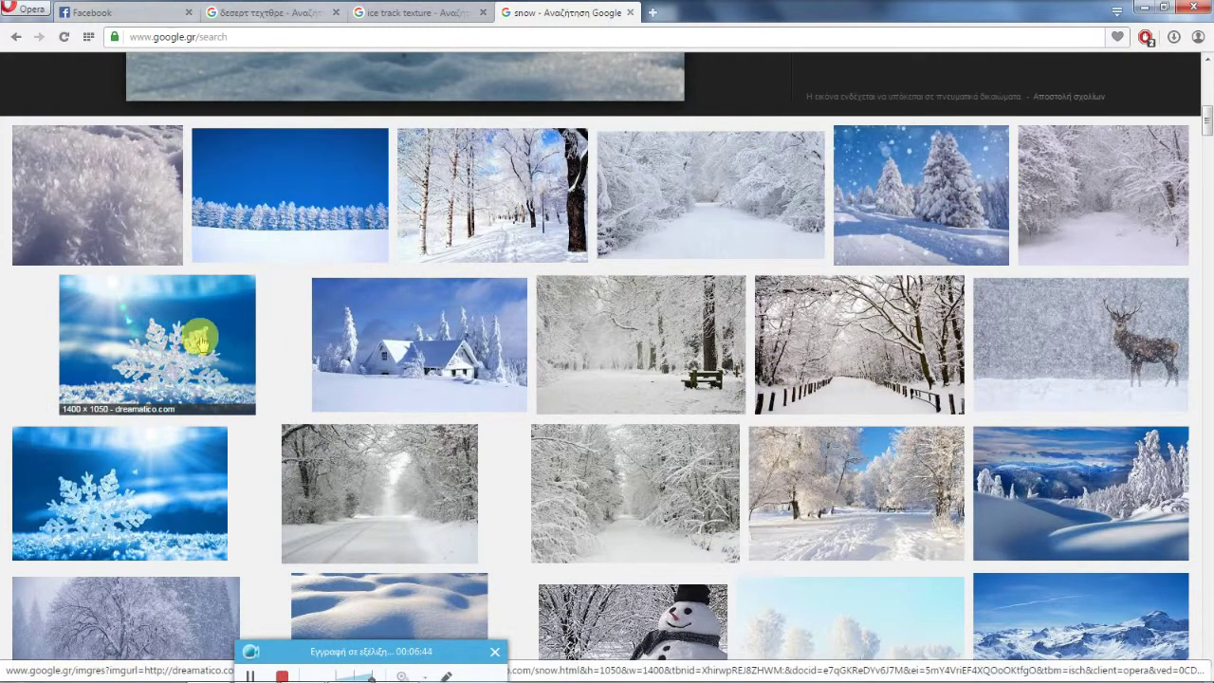
Step: Switch back to Blender and add a circle mesh at the scene center on the empty layer
scroll(393, 406, down, 1)
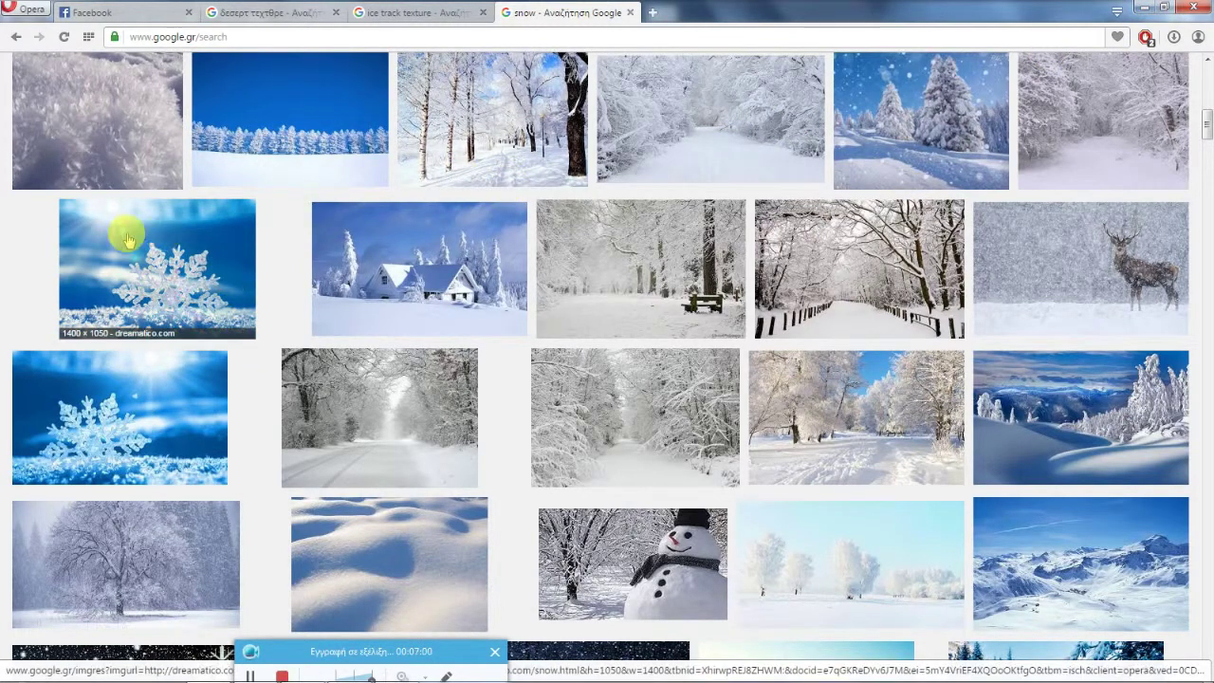
click(1138, 7)
scroll(522, 326, up, 5)
scroll(550, 323, down, 3)
key(shift+a)
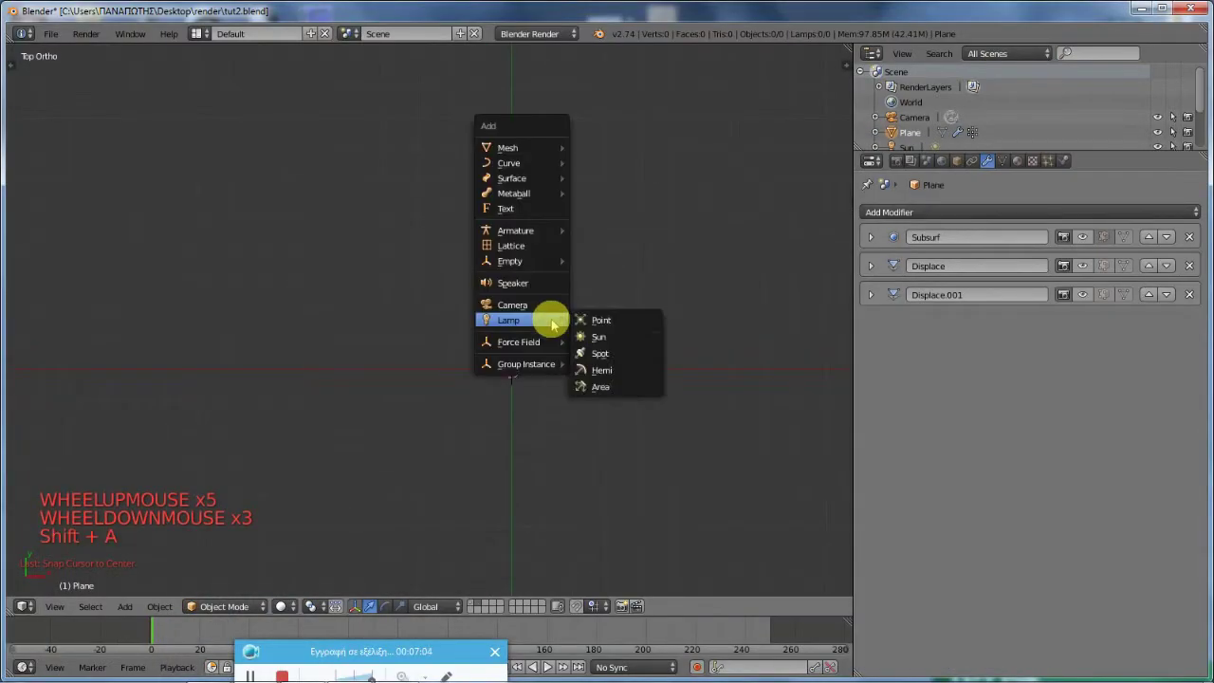
key(shift+a)
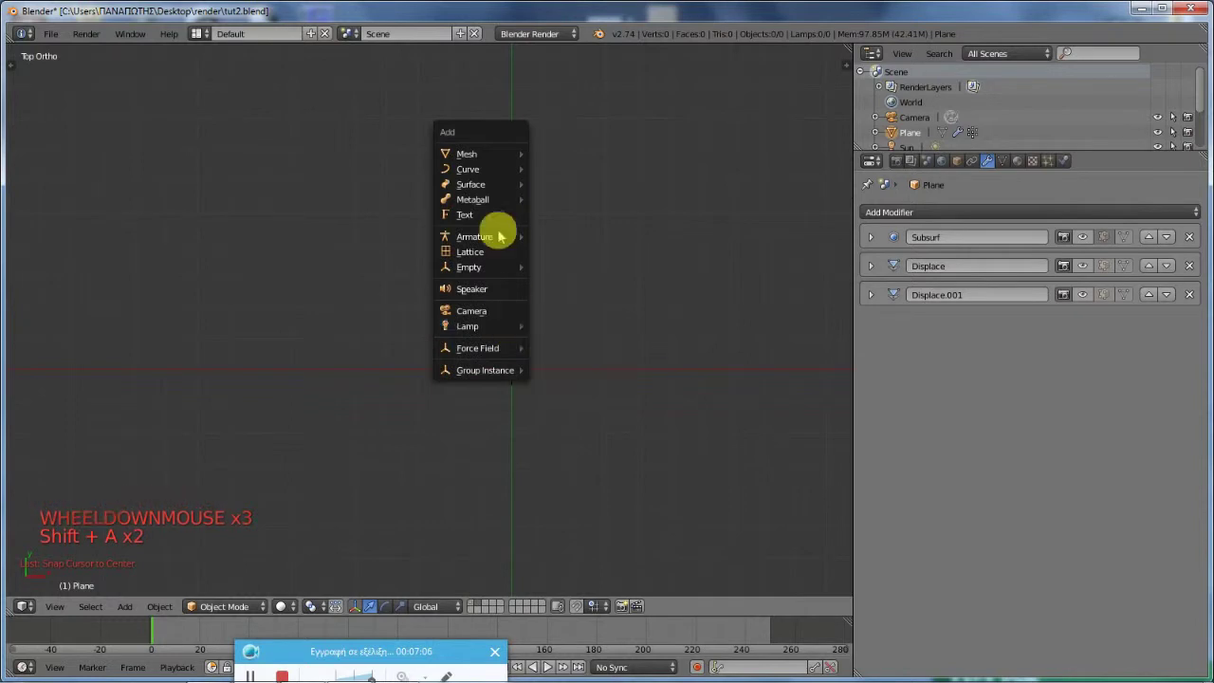
mouse_move(501, 155)
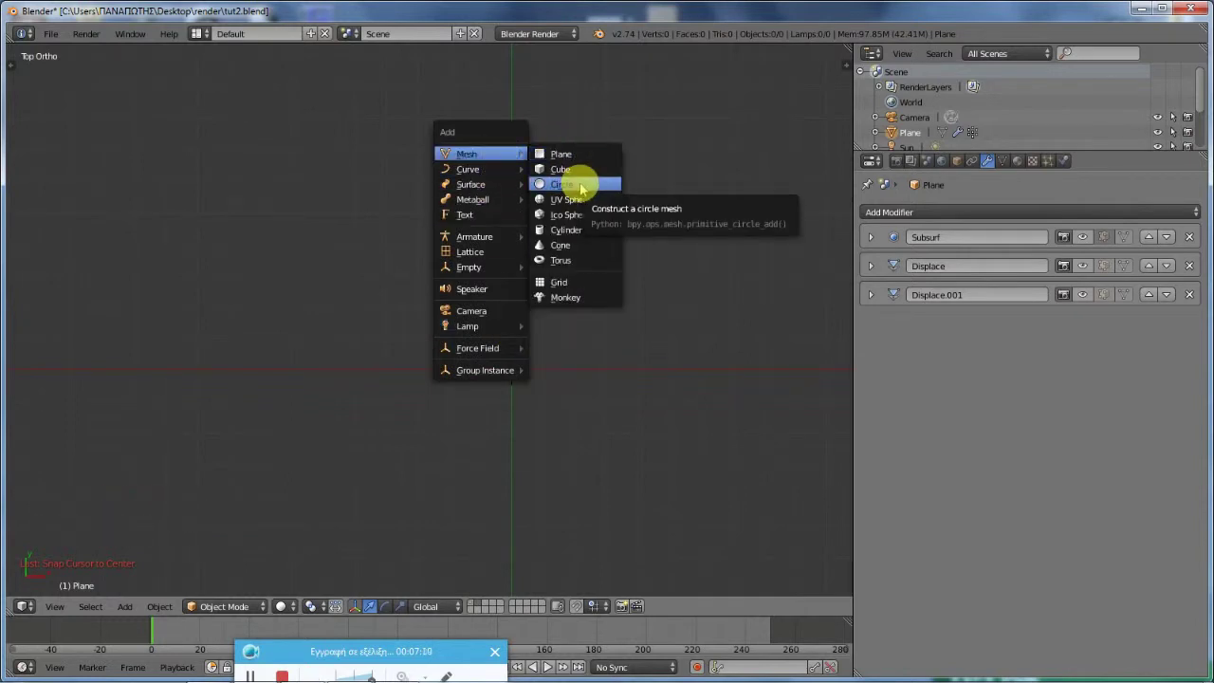
click(581, 188)
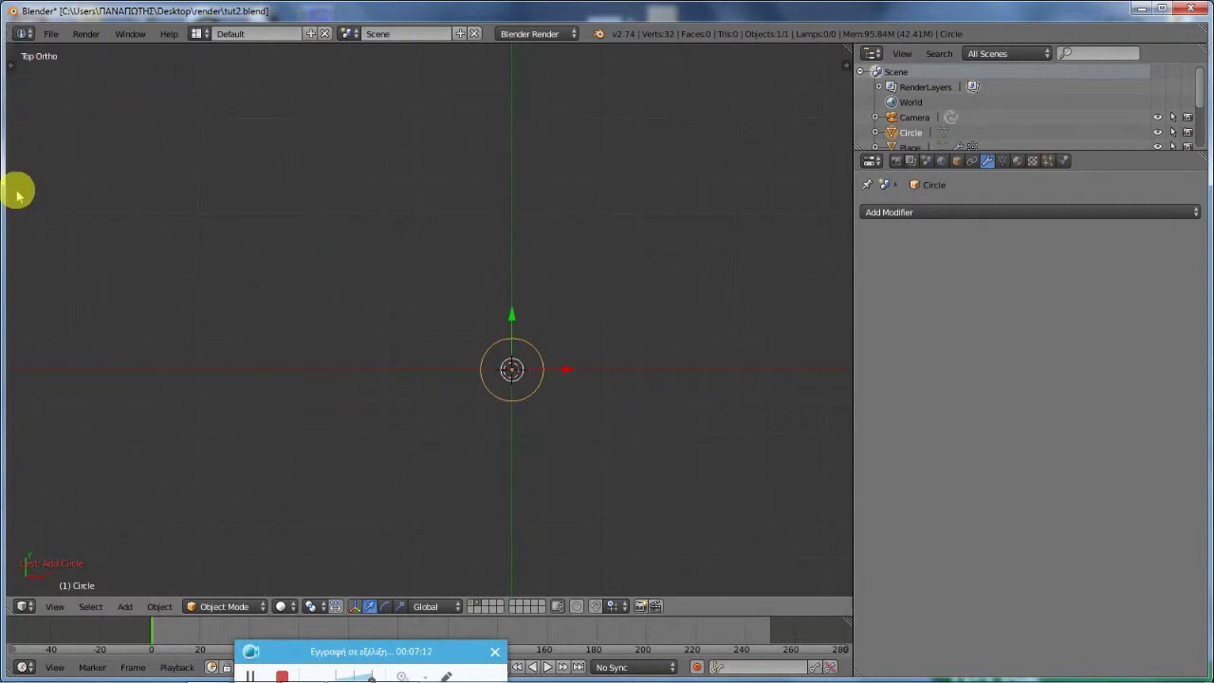
Step: Set the new circle's fill type to Triangle Fan
key(t)
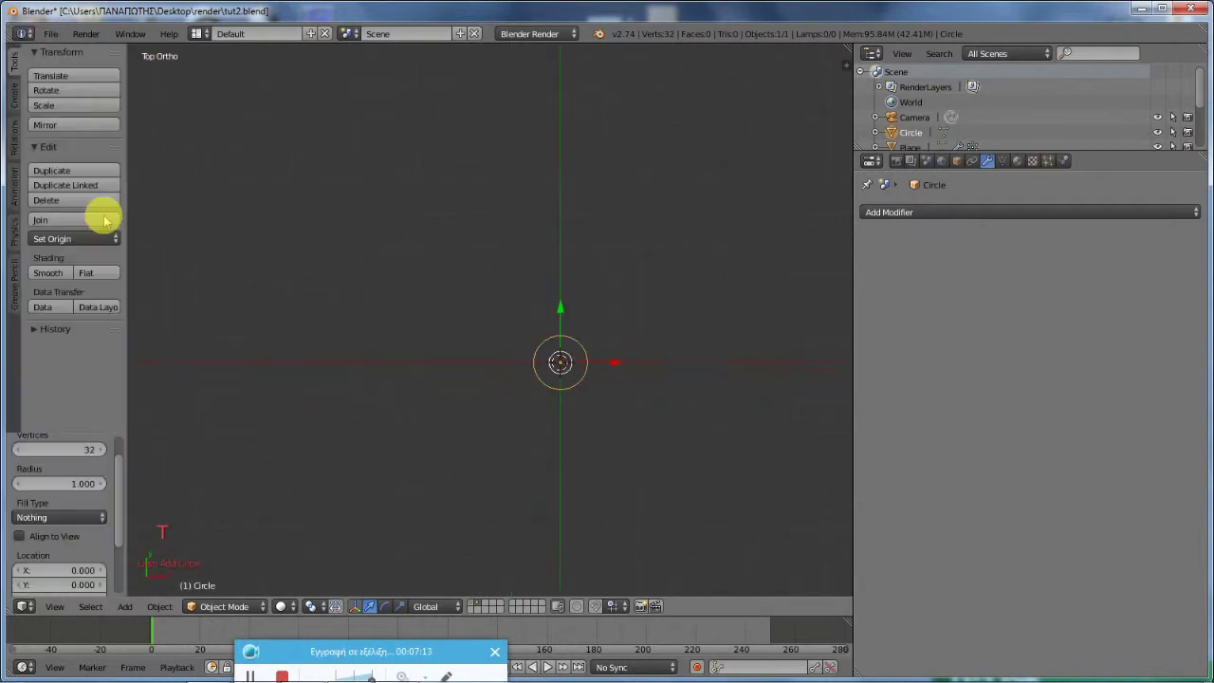
click(55, 517)
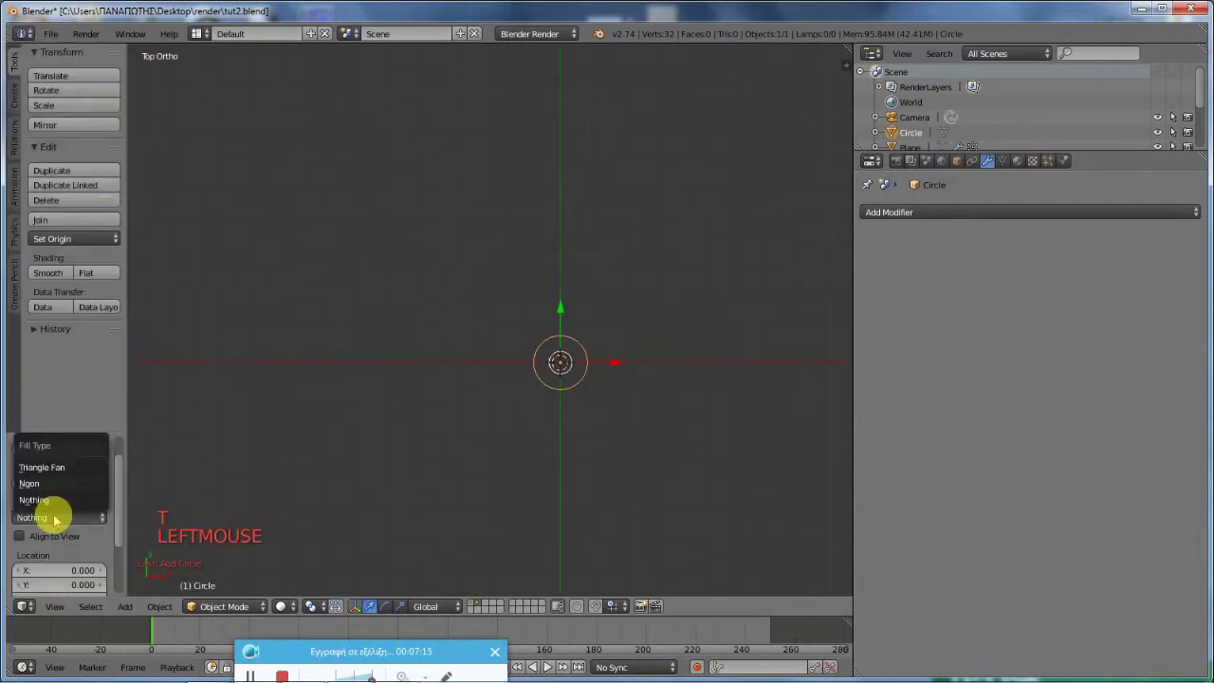
click(76, 468)
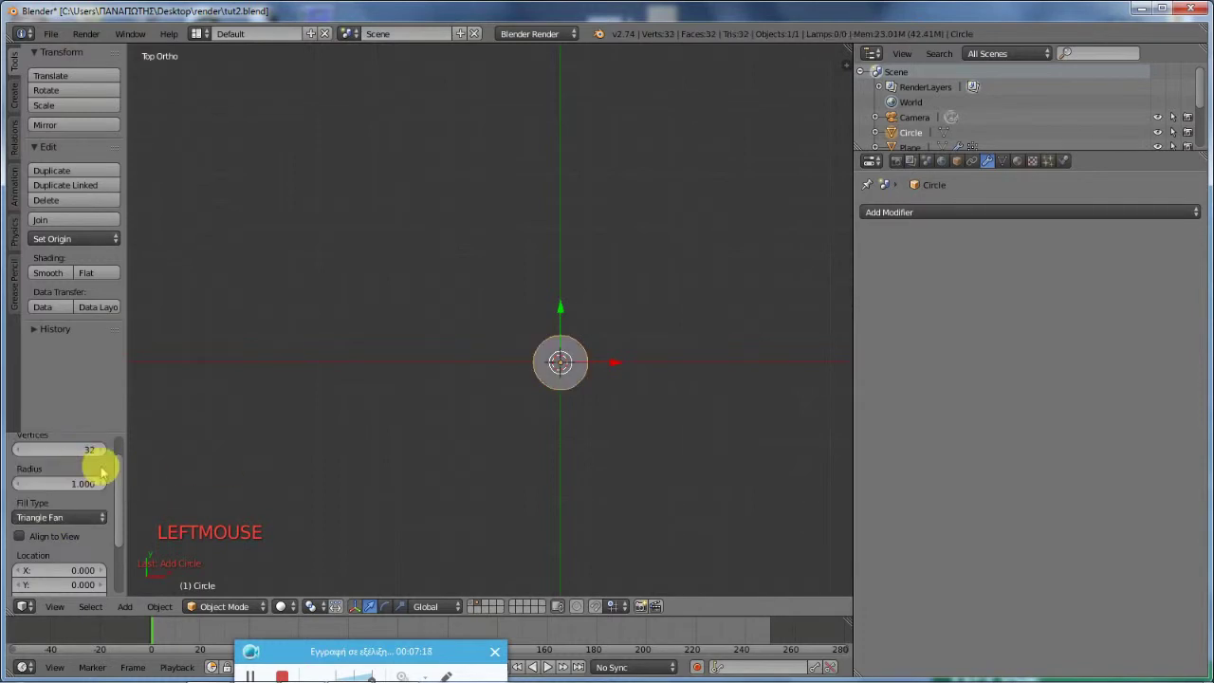
scroll(534, 411, up, 7)
drag(93, 434, 102, 375)
shift+middle_drag(601, 420, 325, 320)
shift+middle_drag(366, 374, 417, 370)
scroll(417, 370, up, 2)
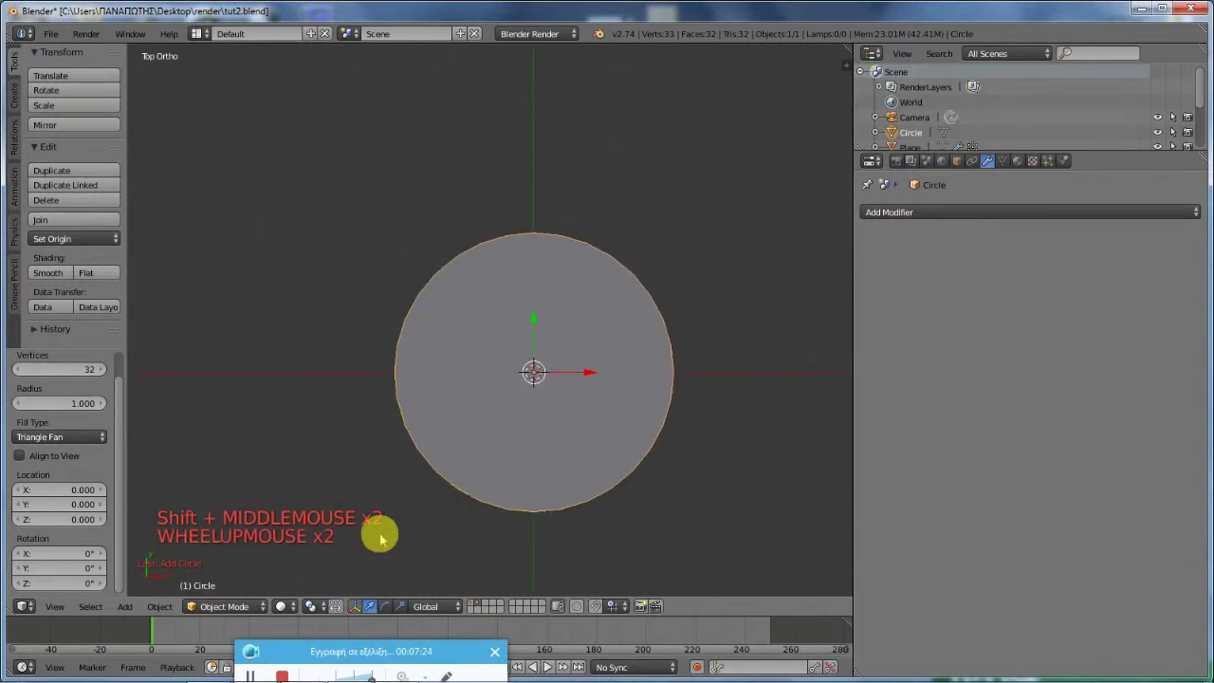
Step: Enter Edit Mode on the filled circle and subdivide all its faces with one cut
key(Tab)
scroll(626, 315, up, 1)
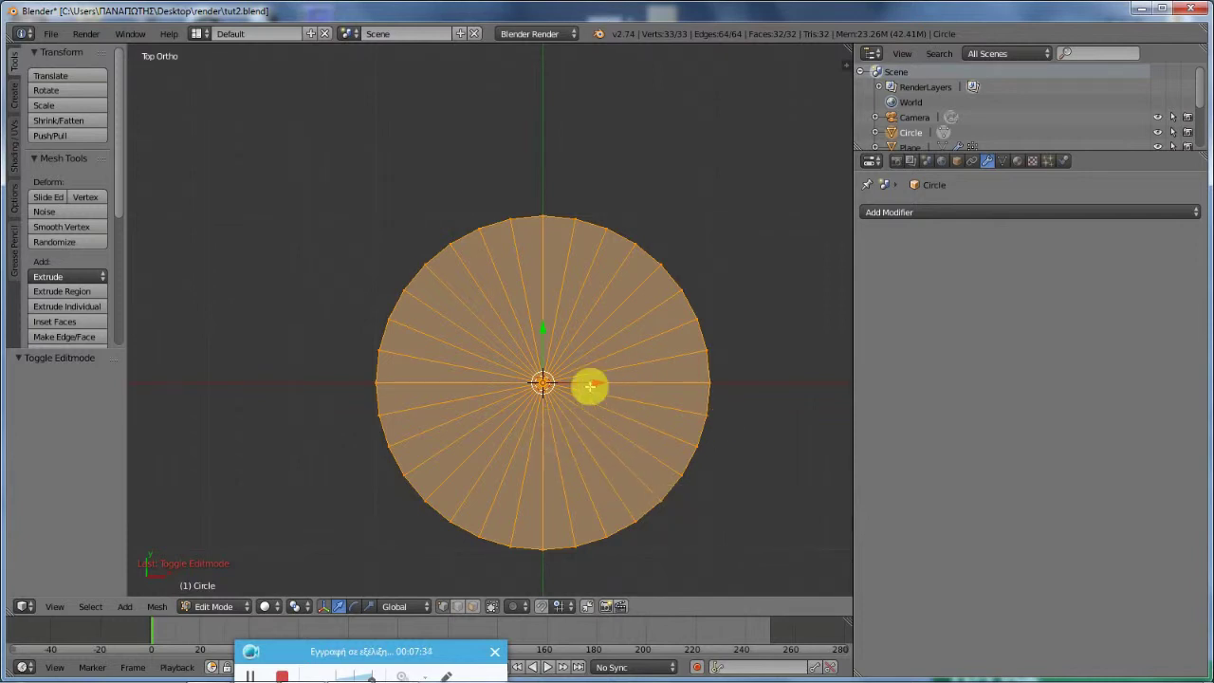
key(ctrl+r)
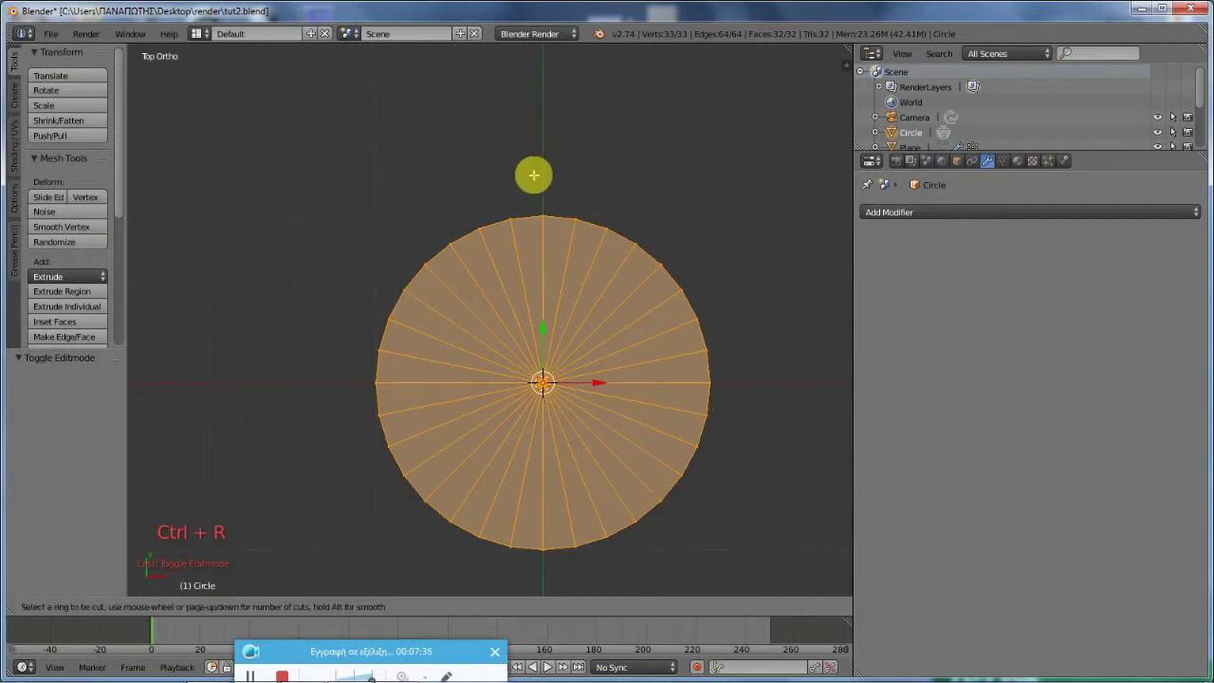
right_click(594, 286)
key(w)
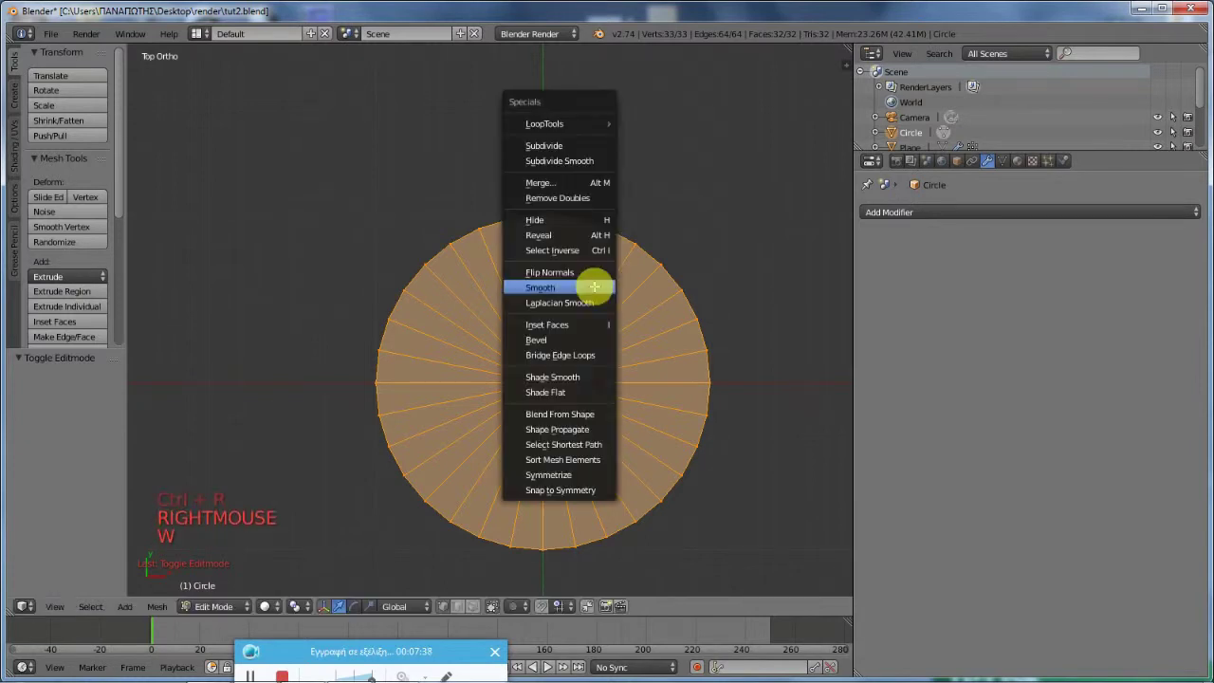
click(569, 136)
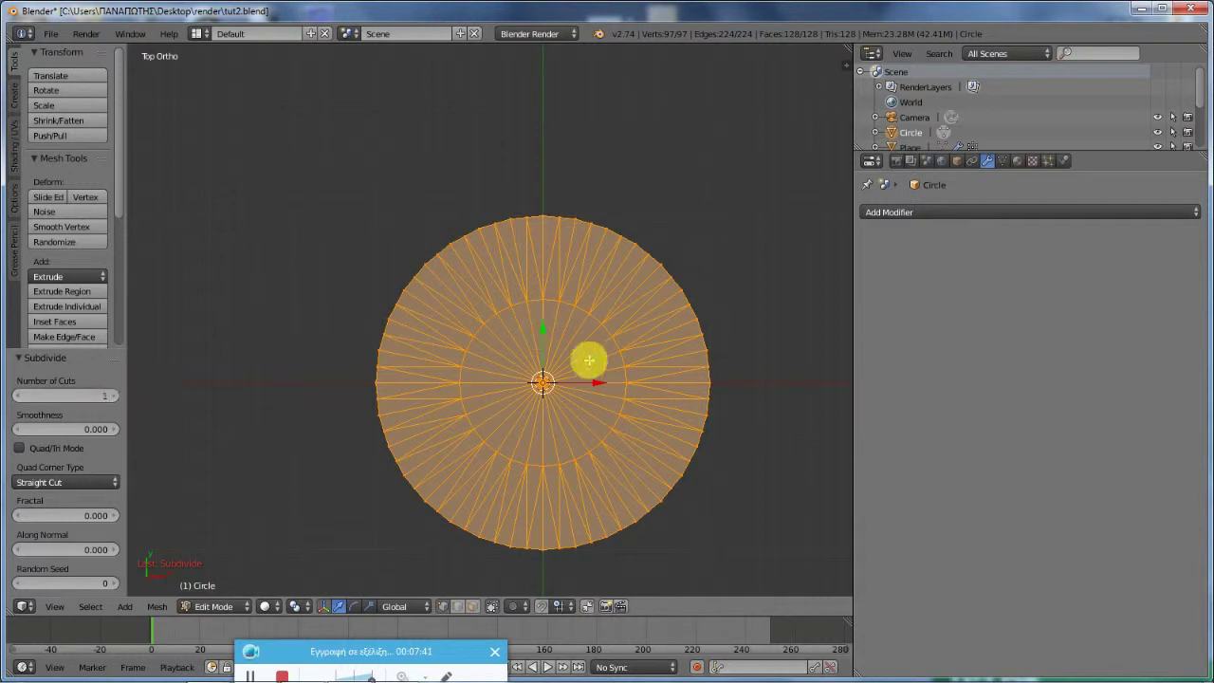
Step: Switch to face selection and select roughly every other triangle all the way around the circle's outer ring
scroll(652, 311, up, 4)
scroll(591, 344, down, 2)
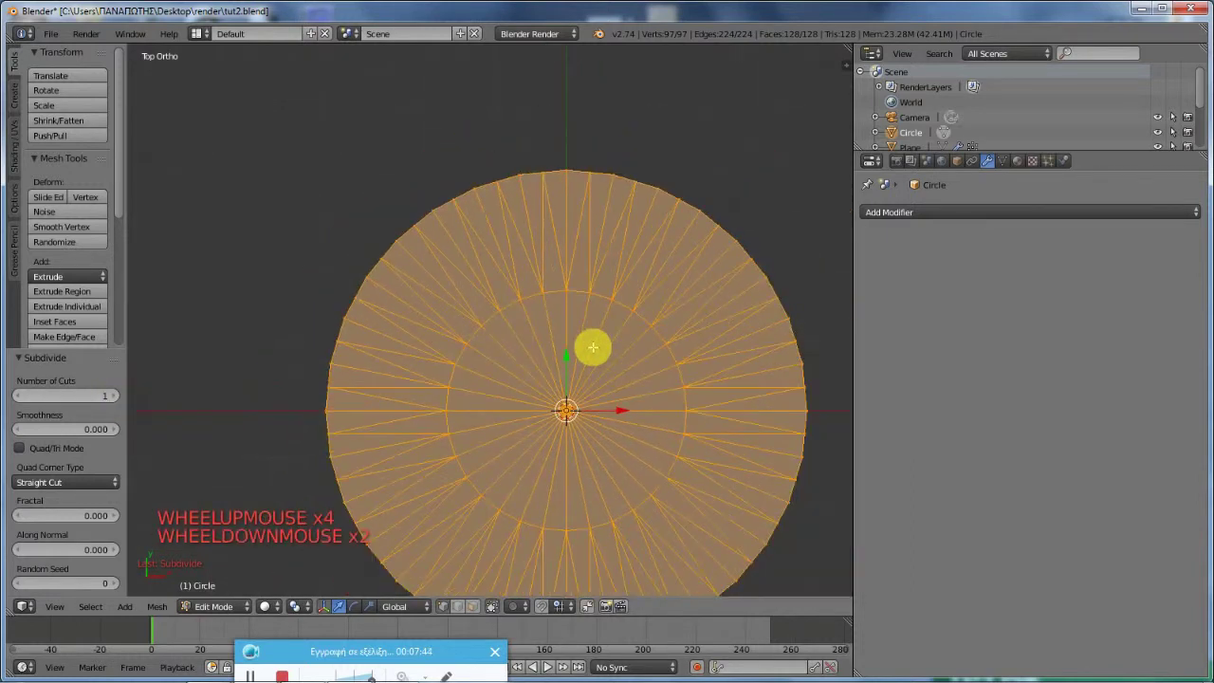
click(472, 607)
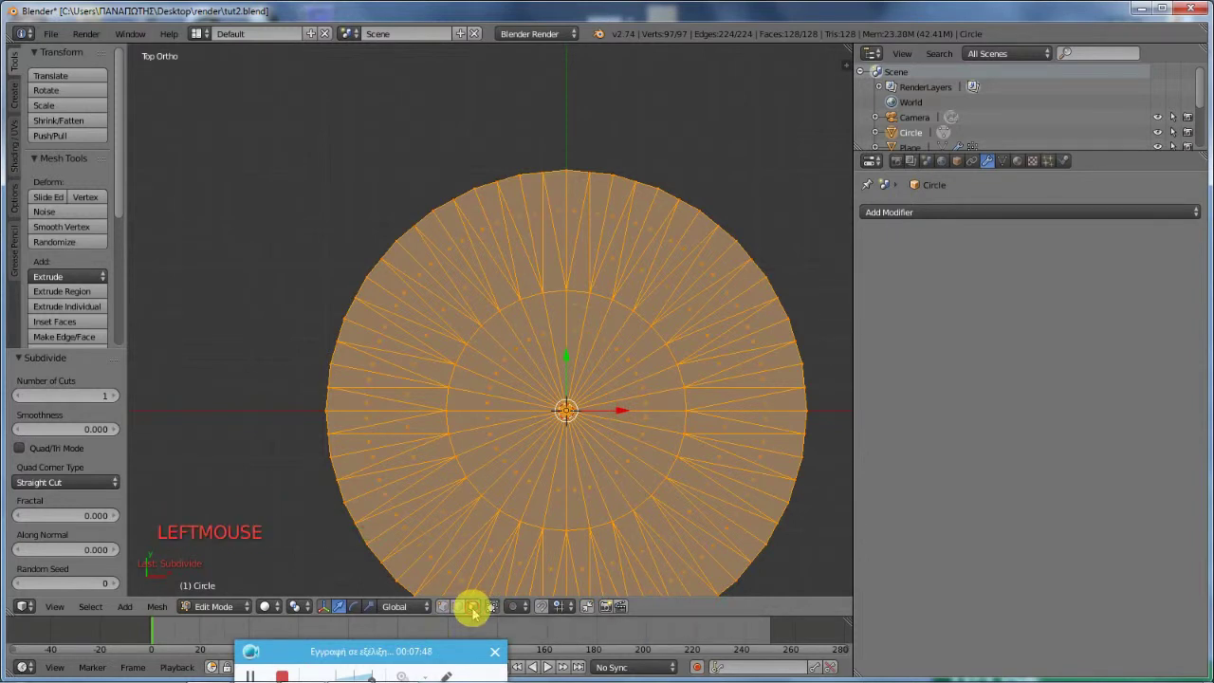
right_click(520, 240)
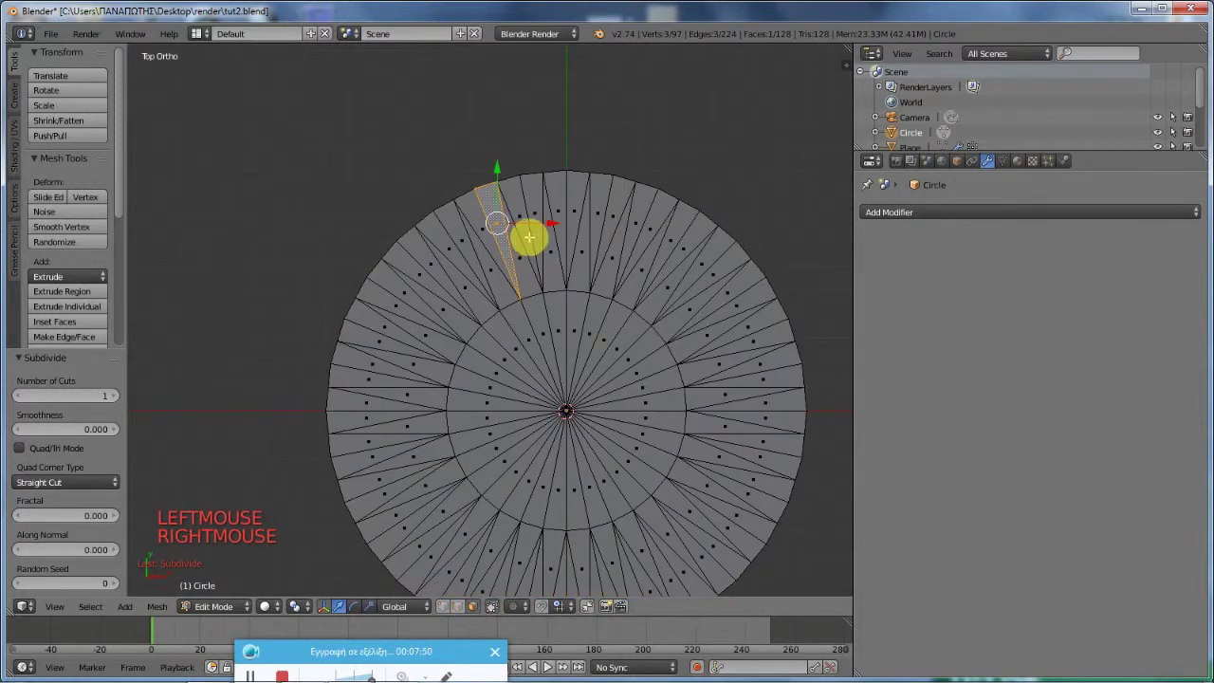
ctrl+right_click(548, 236)
right_click(503, 226)
shift+right_click(508, 224)
shift+right_click(562, 256)
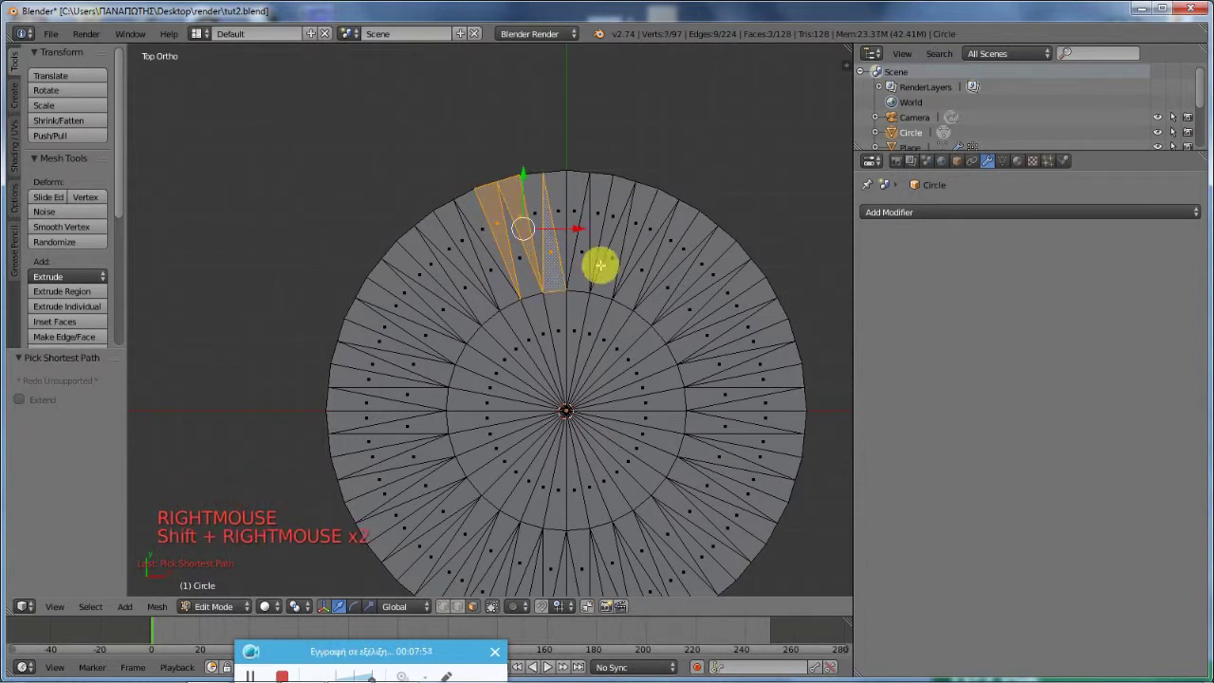
shift+right_click(591, 261)
shift+right_click(630, 252)
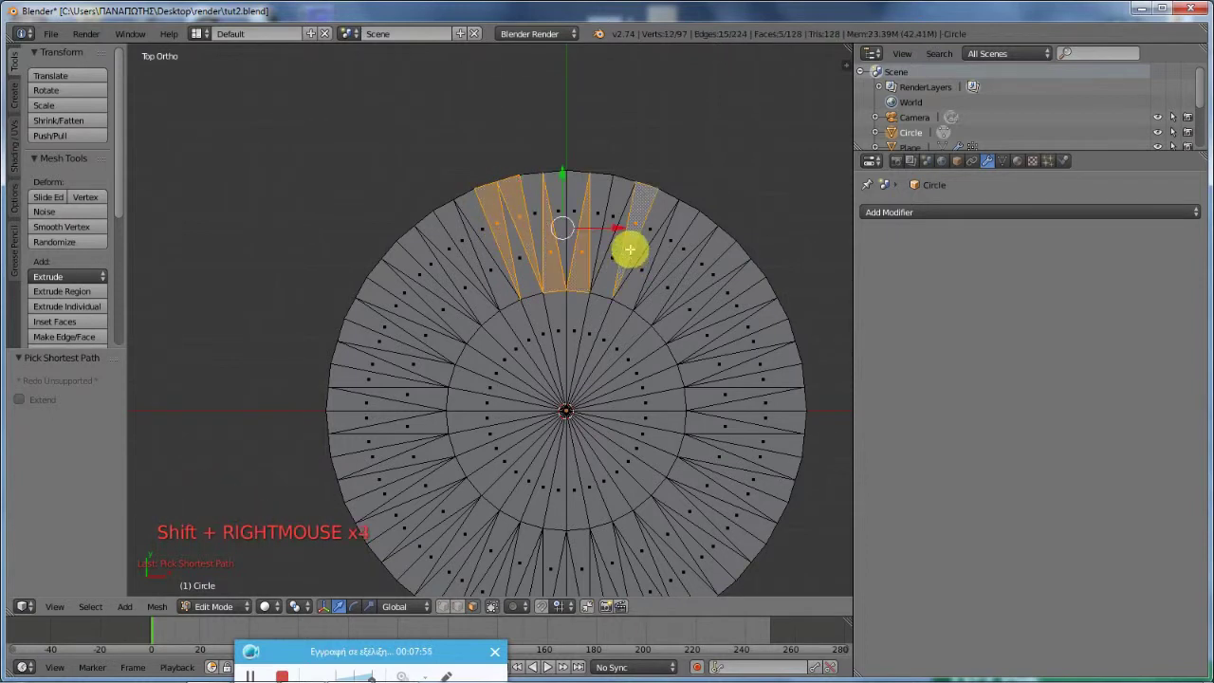
shift+right_click(681, 275)
shift+right_click(691, 289)
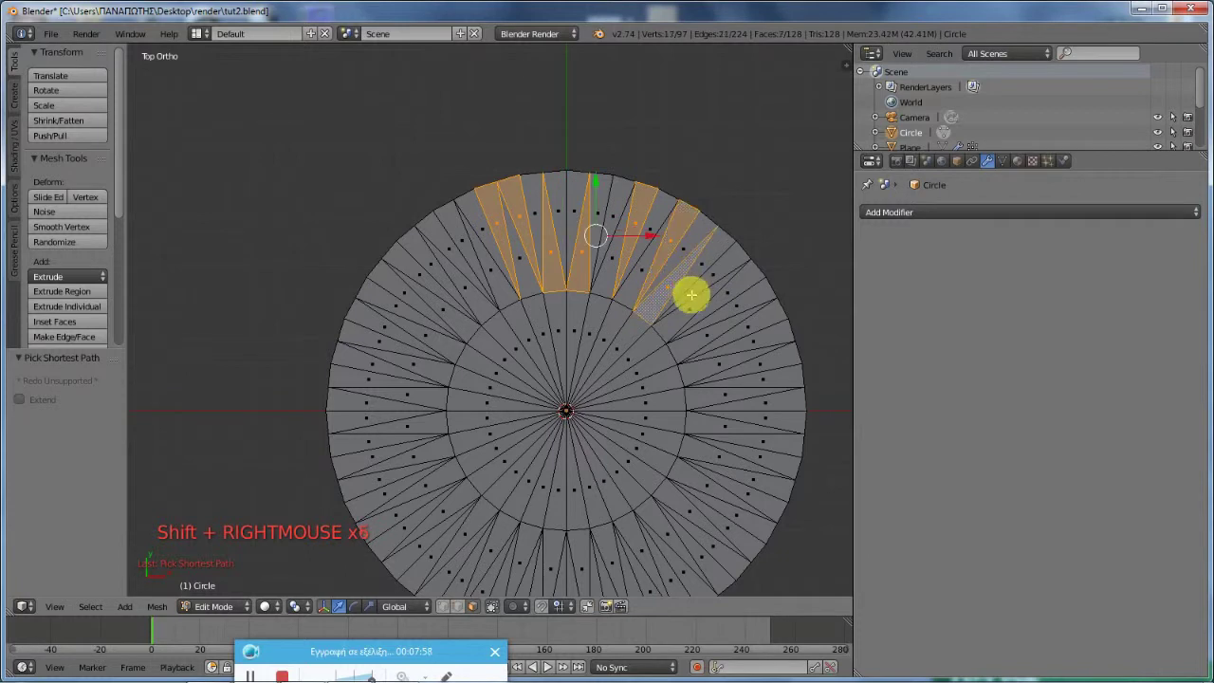
shift+right_click(706, 301)
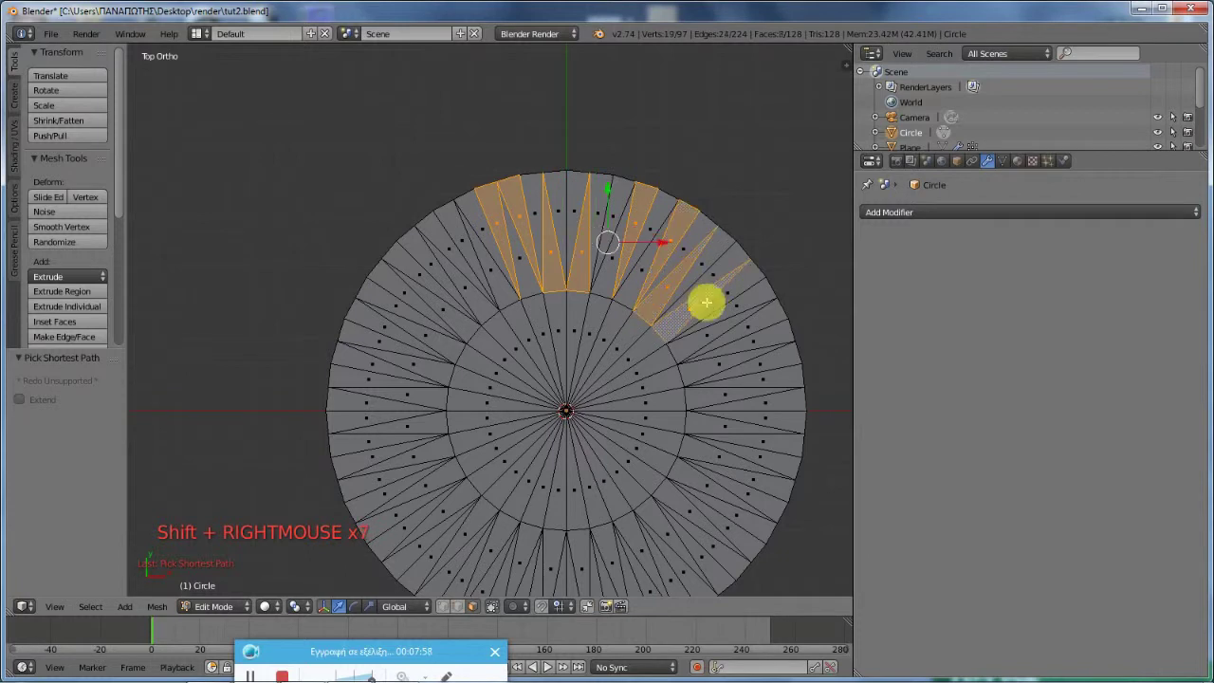
shift+right_click(744, 343)
shift+right_click(736, 366)
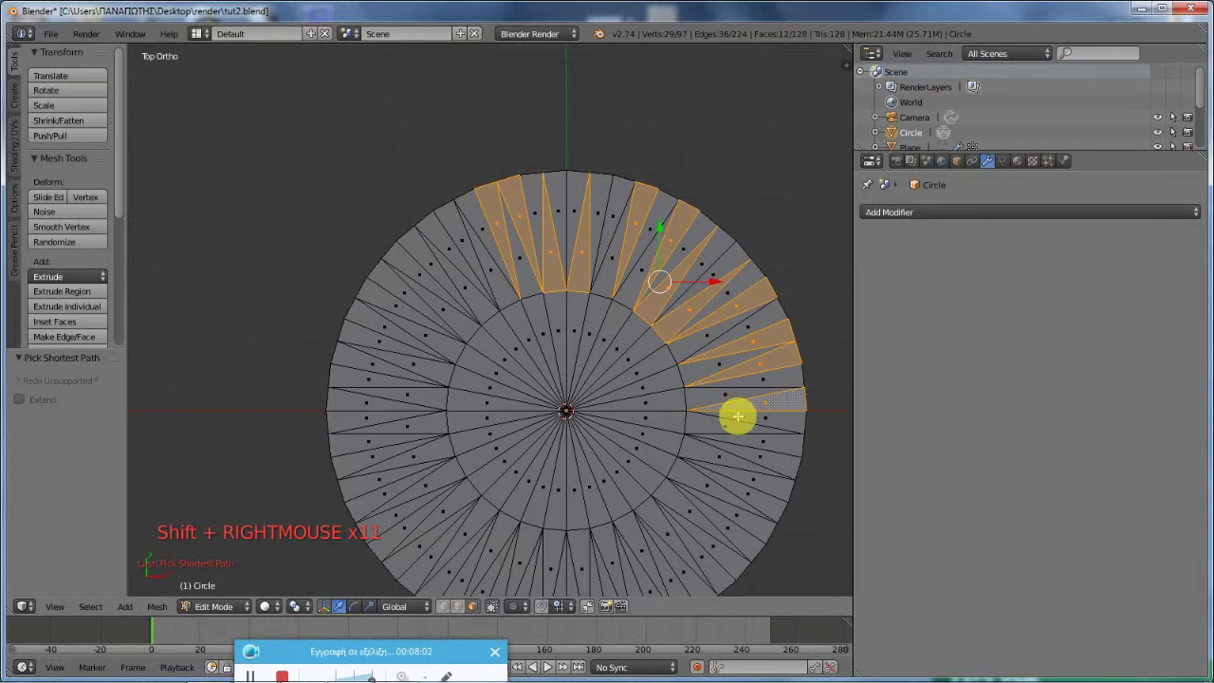
shift+right_click(742, 432)
shift+right_click(742, 466)
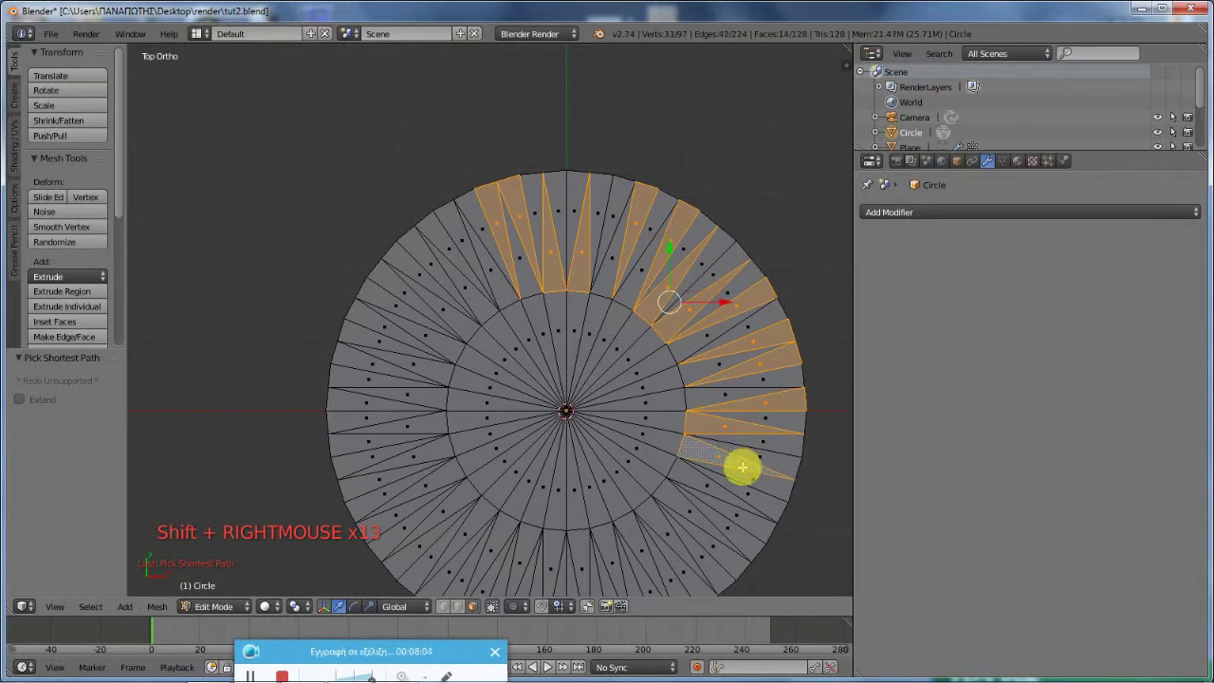
shift+right_click(716, 530)
shift+right_click(704, 538)
scroll(602, 515, down, 1)
shift+middle_drag(601, 515, 602, 506)
shift+scroll(602, 436, up, 1)
scroll(601, 436, up, 1)
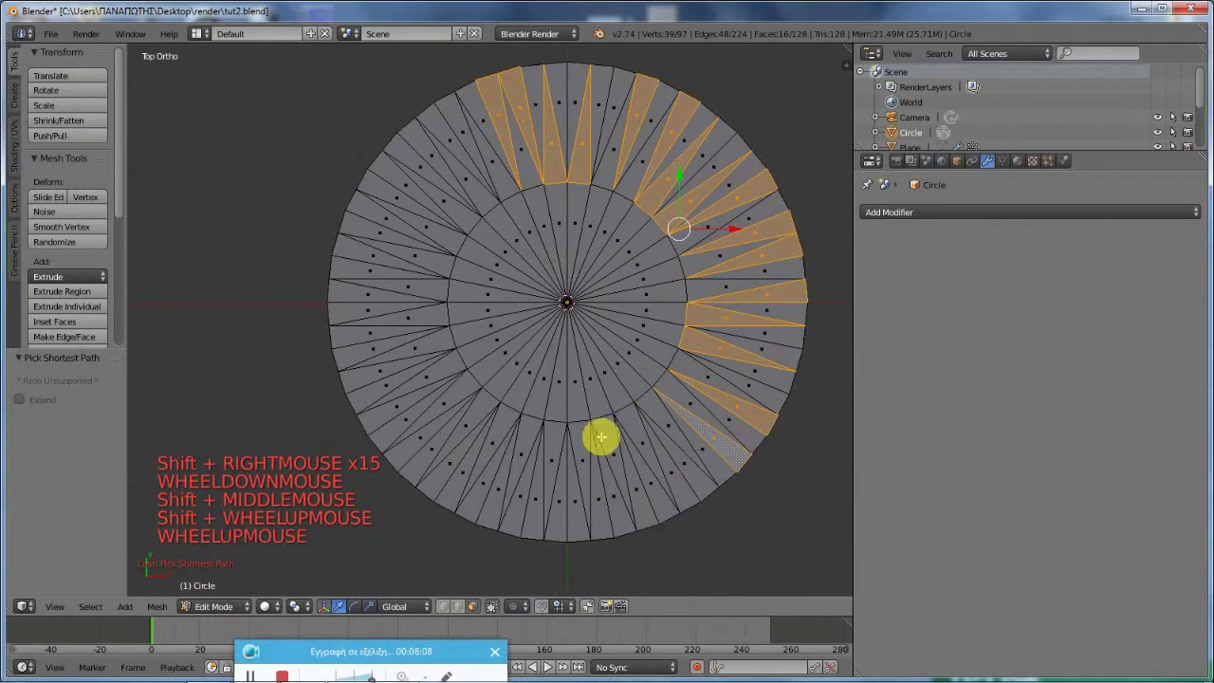
shift+right_click(645, 468)
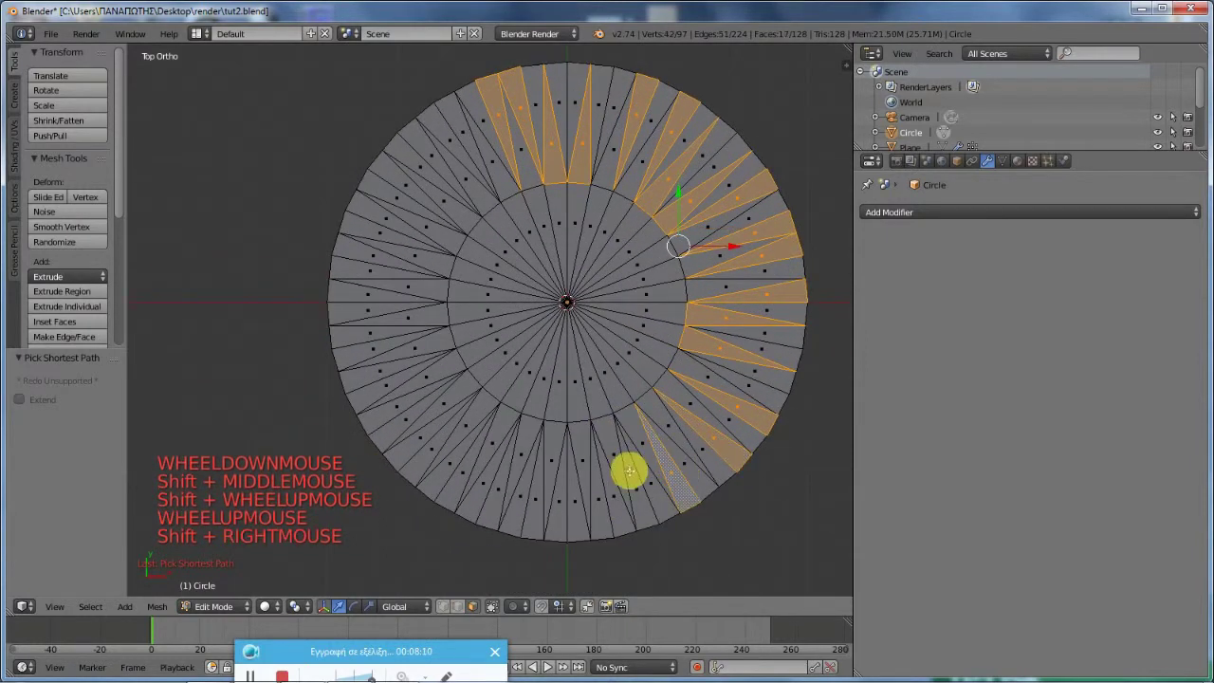
shift+right_click(608, 474)
shift+right_click(592, 480)
shift+right_click(557, 490)
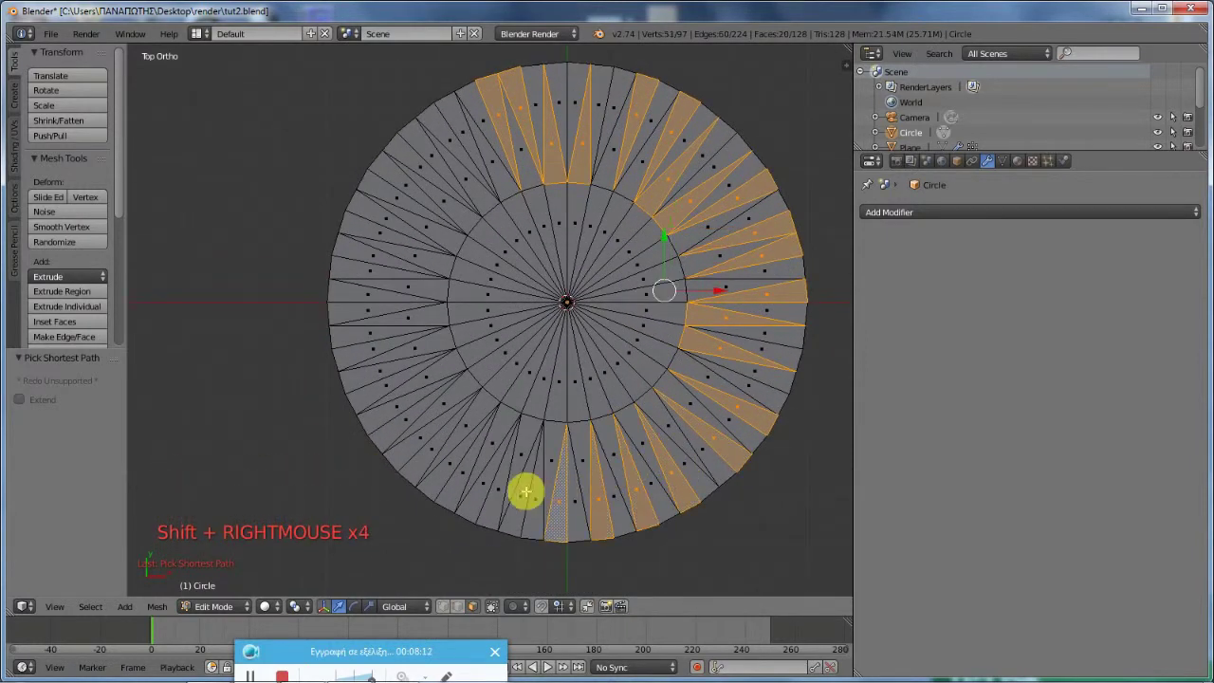
shift+right_click(522, 492)
shift+right_click(478, 489)
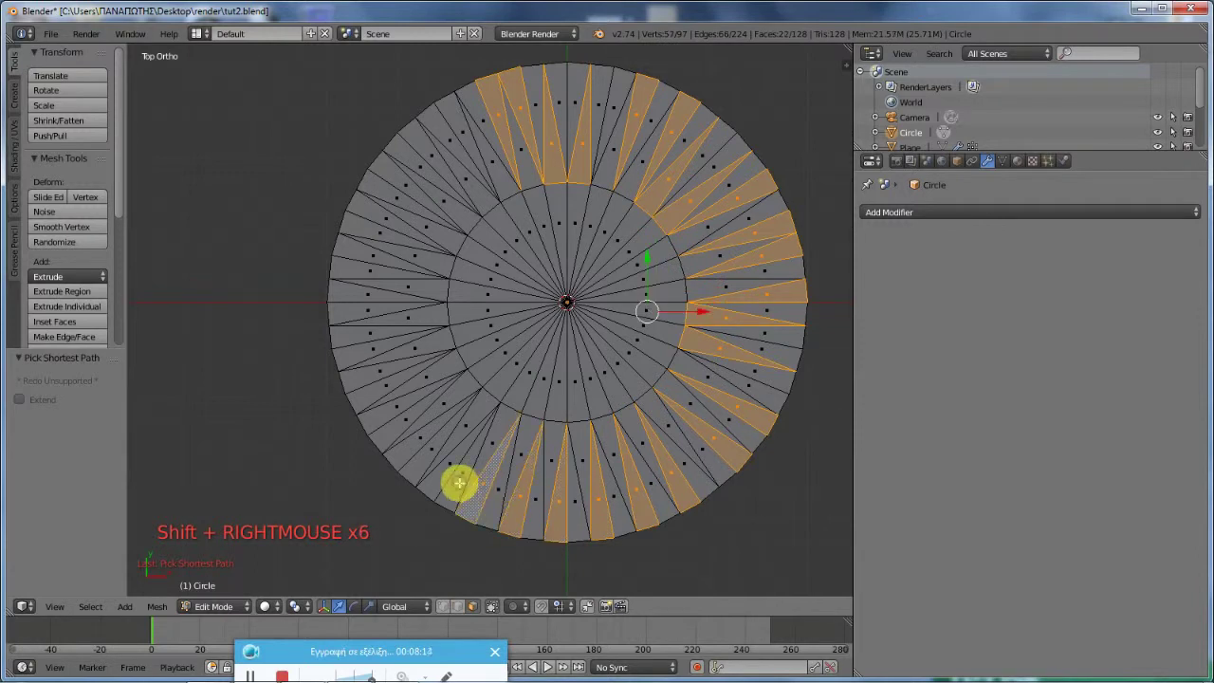
shift+right_click(443, 478)
shift+right_click(416, 445)
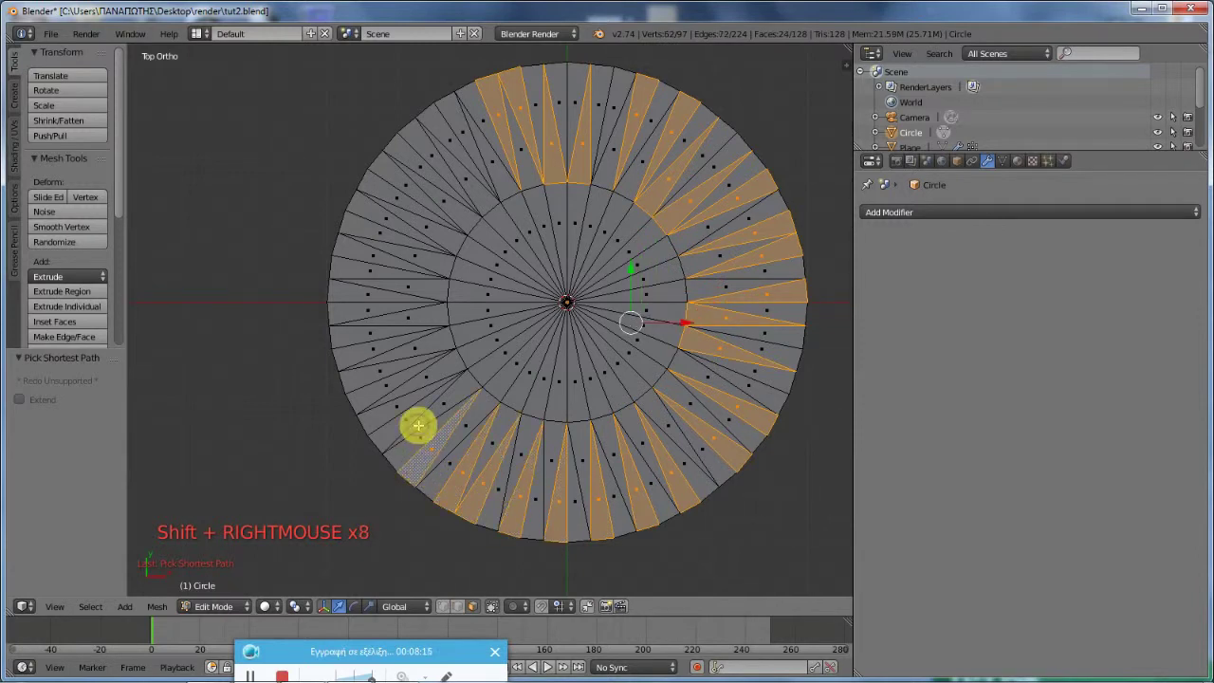
shift+right_click(384, 410)
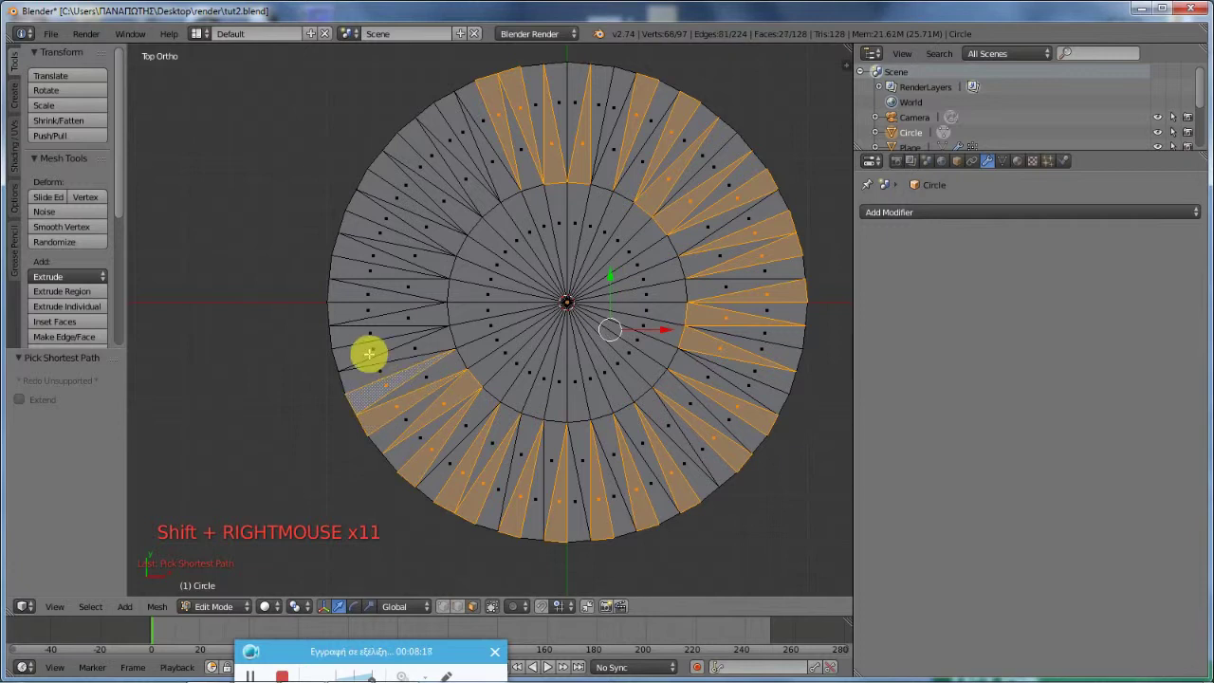
shift+right_click(390, 322)
shift+right_click(379, 290)
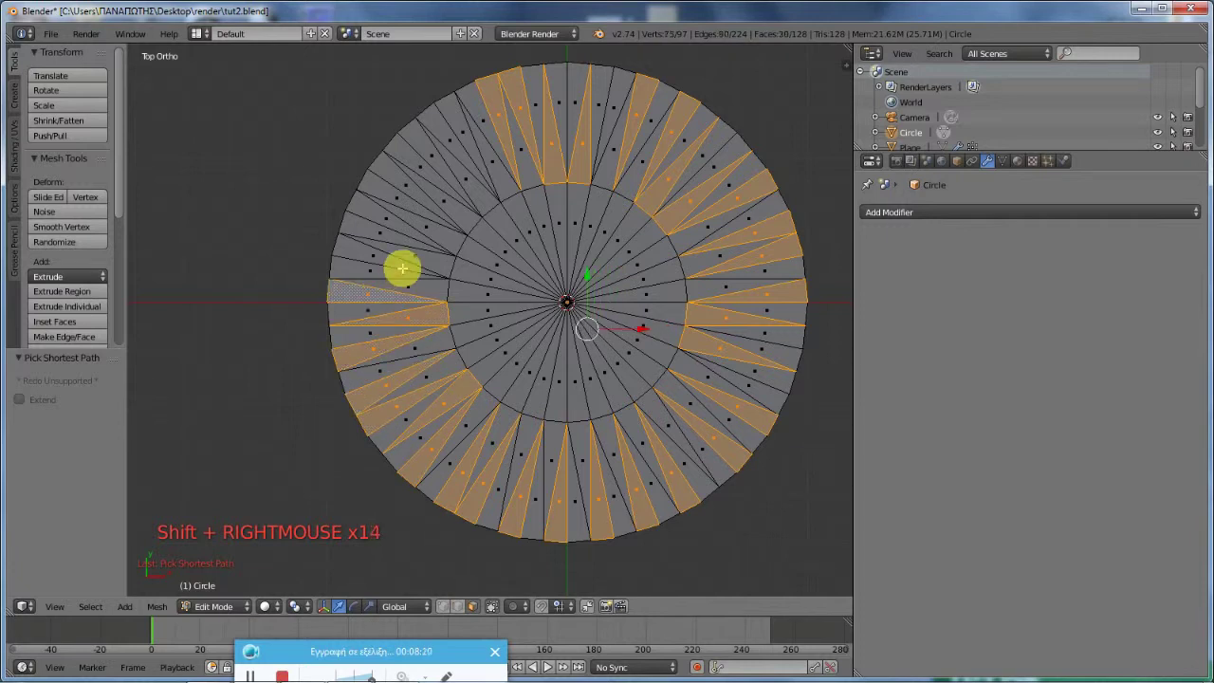
shift+right_click(402, 266)
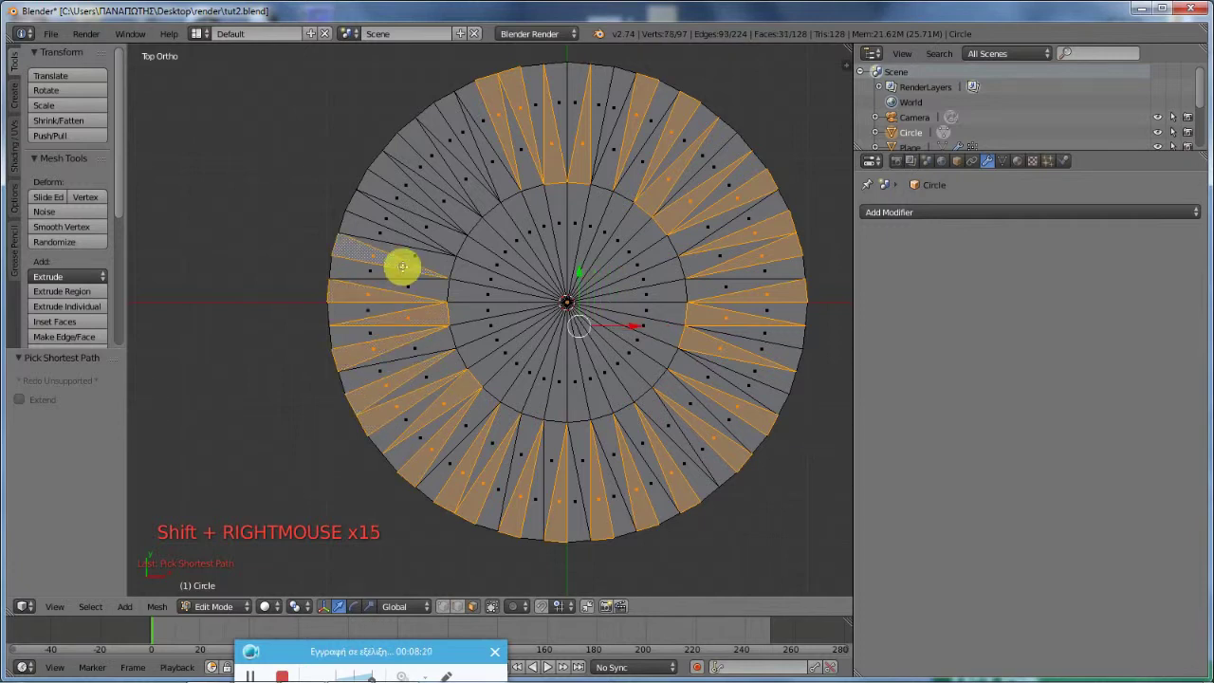
shift+right_click(439, 201)
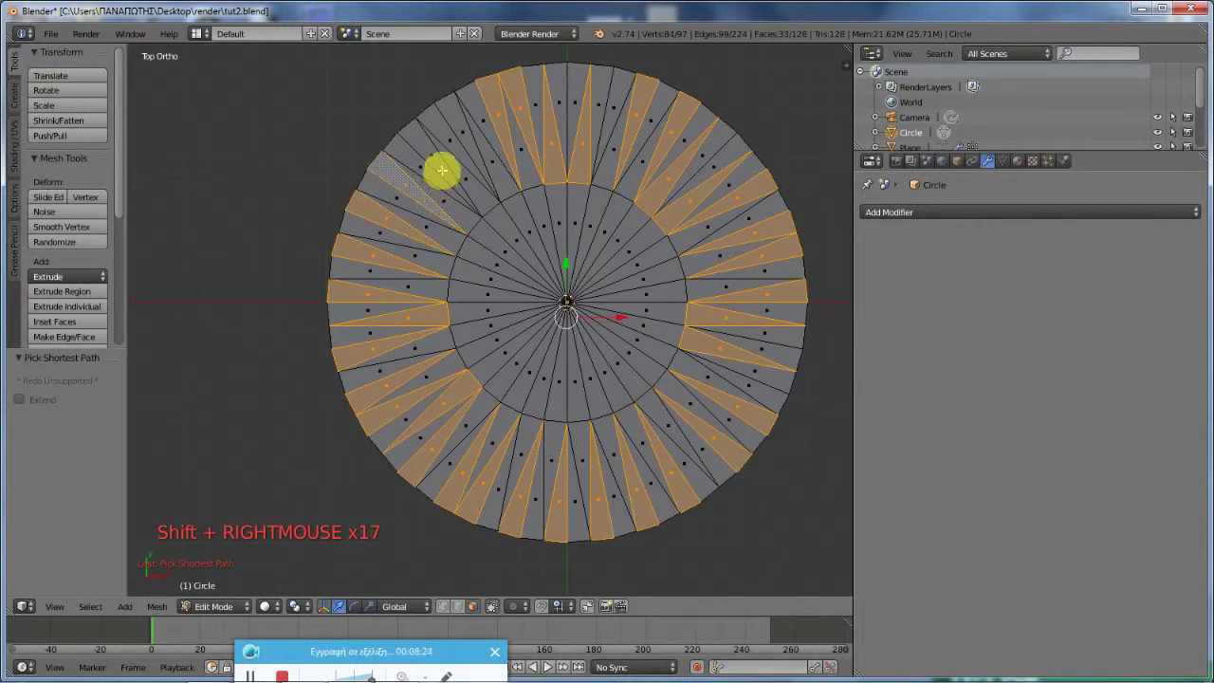
shift+right_click(467, 175)
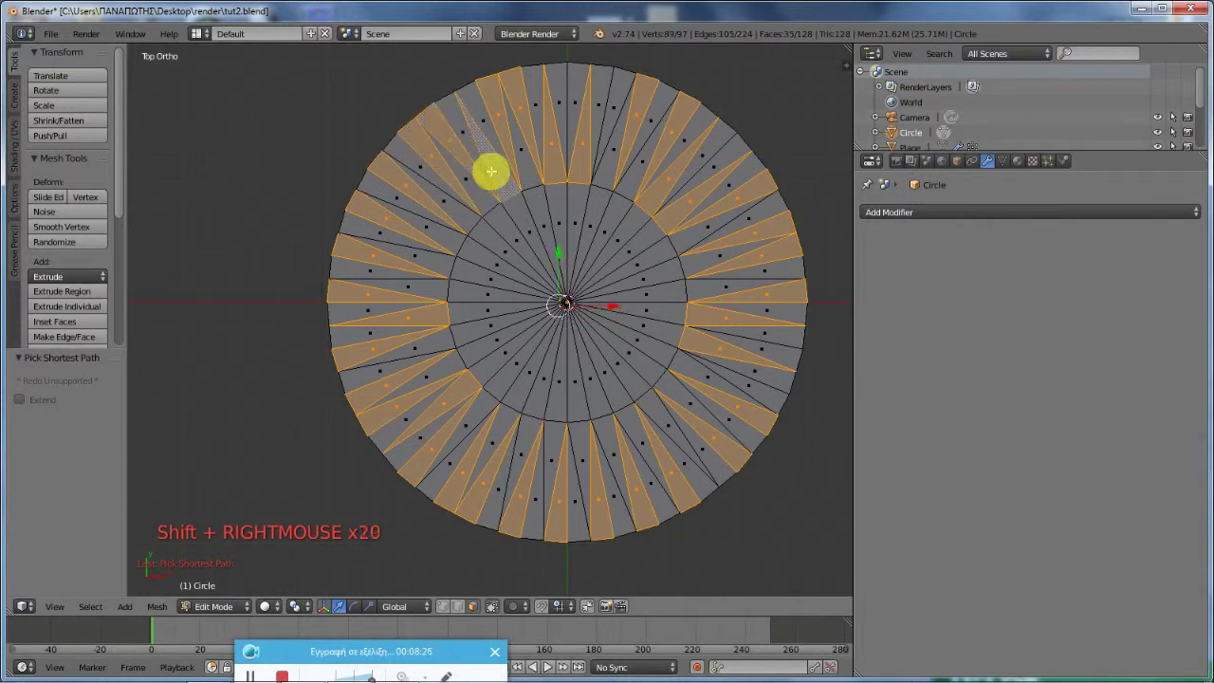
Step: Add every other triangle of the circle's inner ring to the selection and delete all the selected faces
scroll(614, 351, up, 1)
shift+right_click(494, 306)
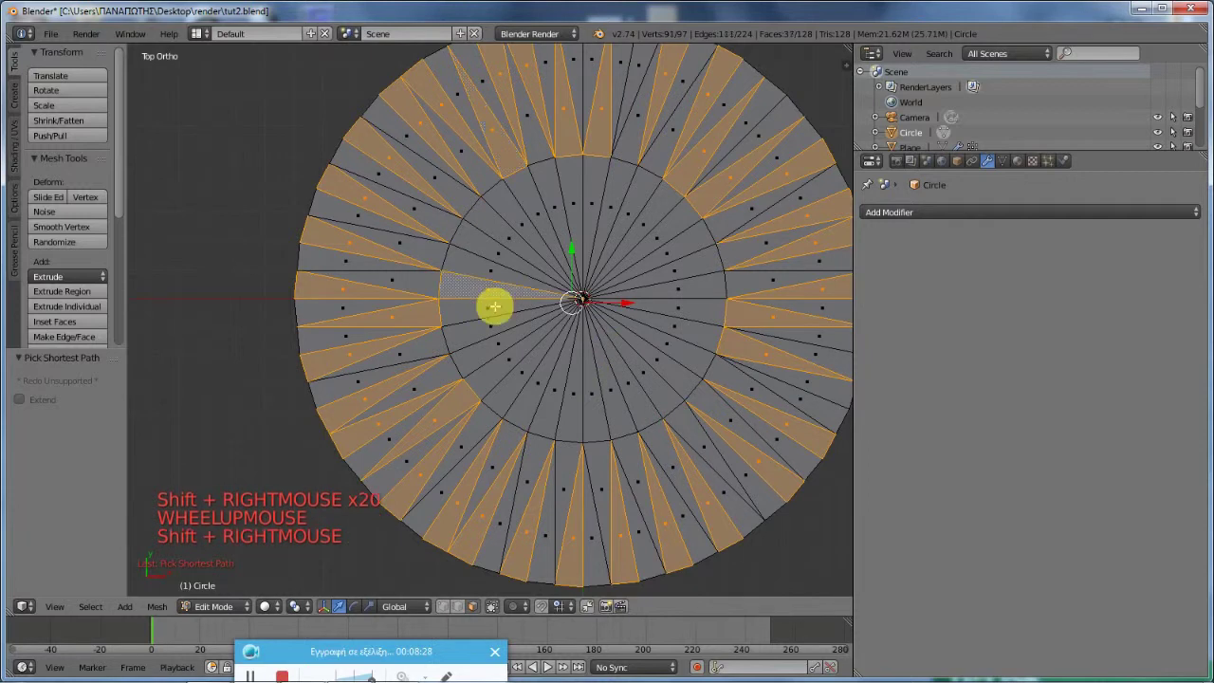
shift+right_click(502, 350)
shift+right_click(531, 379)
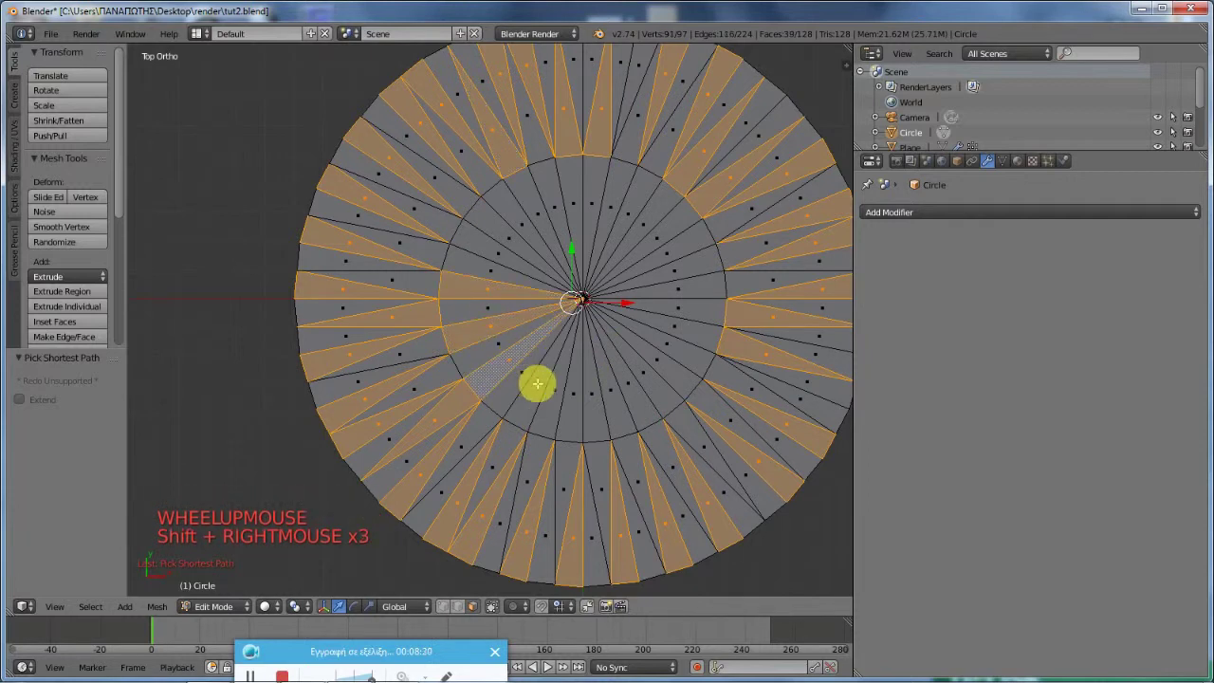
shift+right_click(546, 389)
shift+right_click(580, 396)
shift+right_click(624, 385)
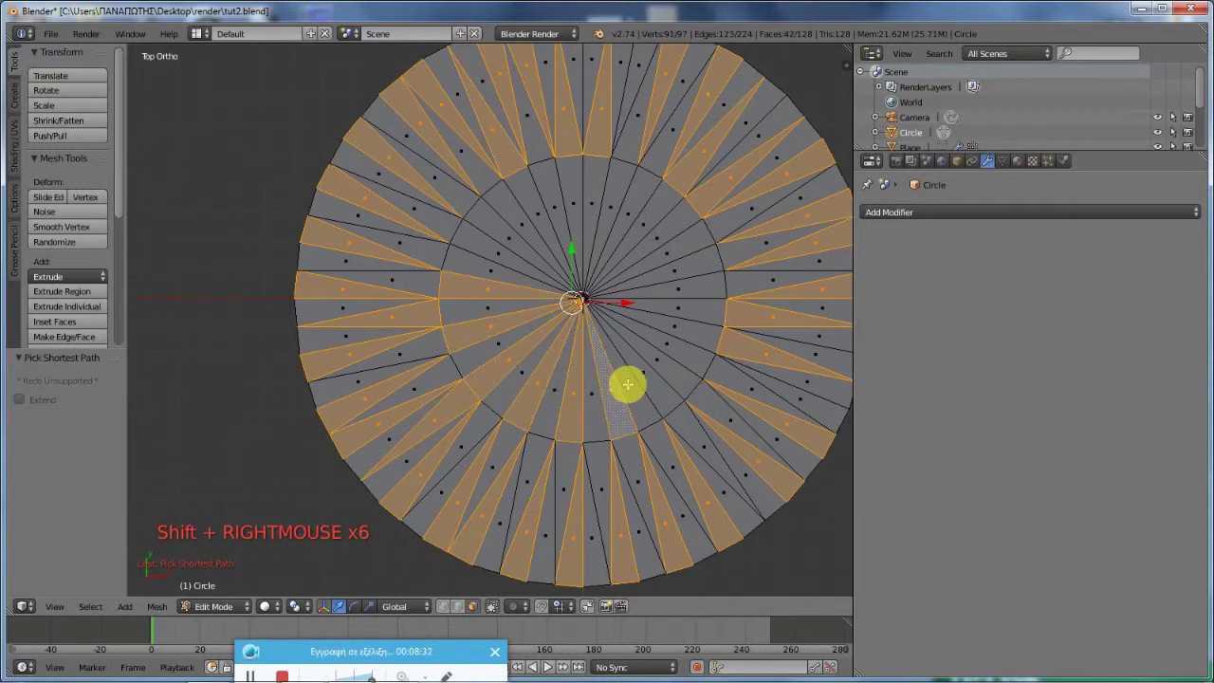
shift+right_click(661, 354)
shift+right_click(670, 347)
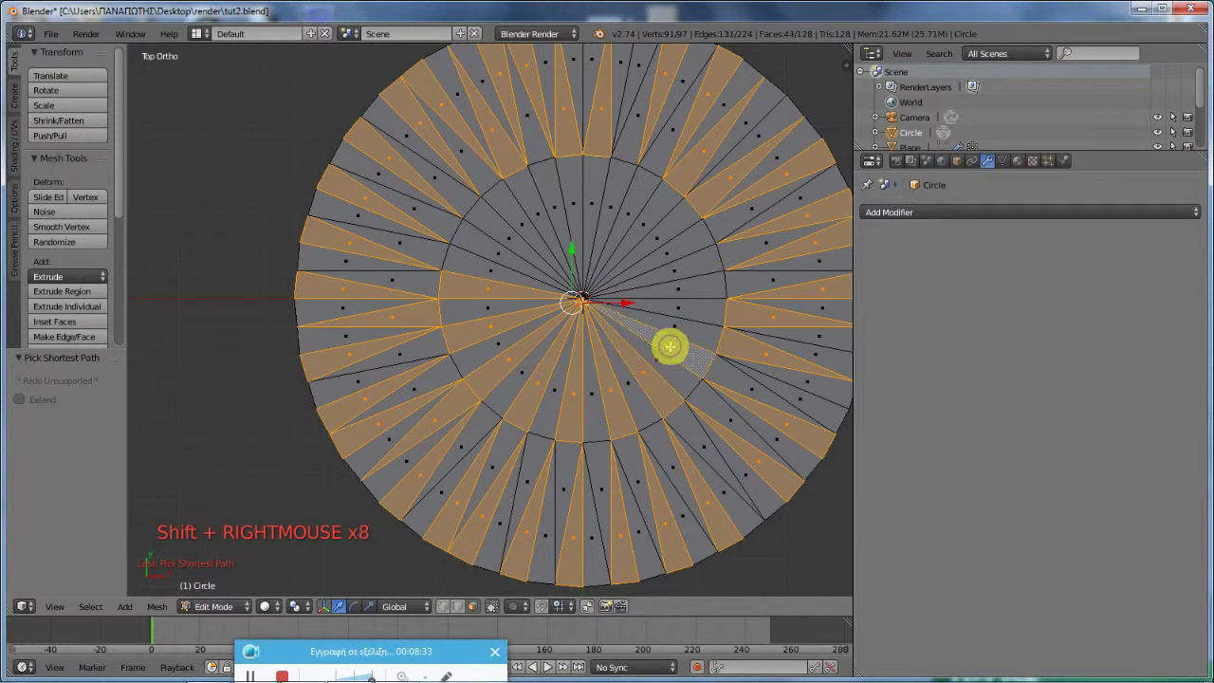
shift+right_click(690, 302)
shift+right_click(685, 272)
shift+right_click(649, 227)
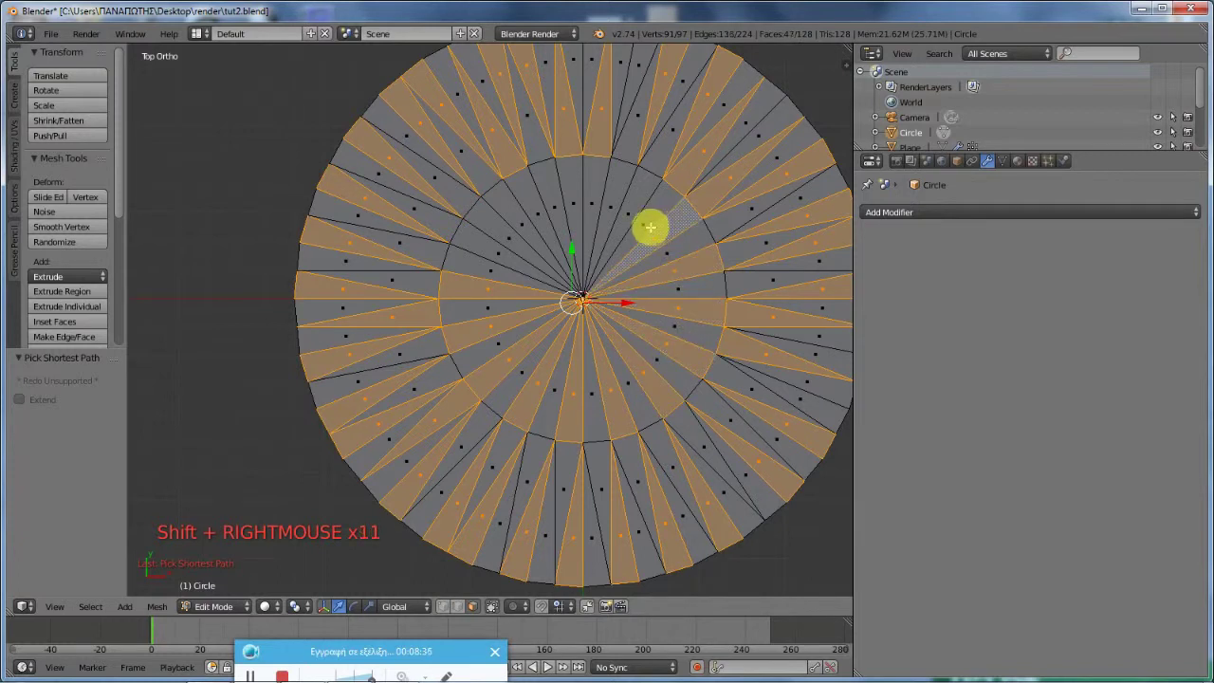
shift+right_click(571, 212)
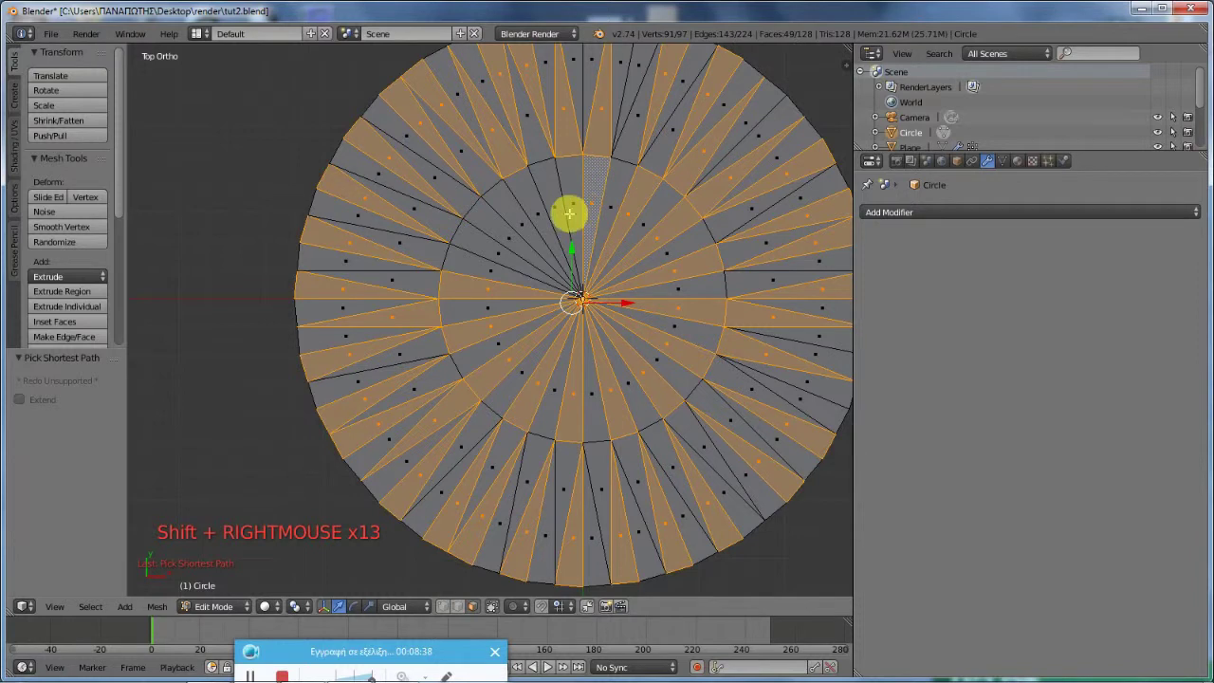
shift+right_click(535, 223)
shift+right_click(500, 251)
scroll(533, 290, down, 1)
key(x)
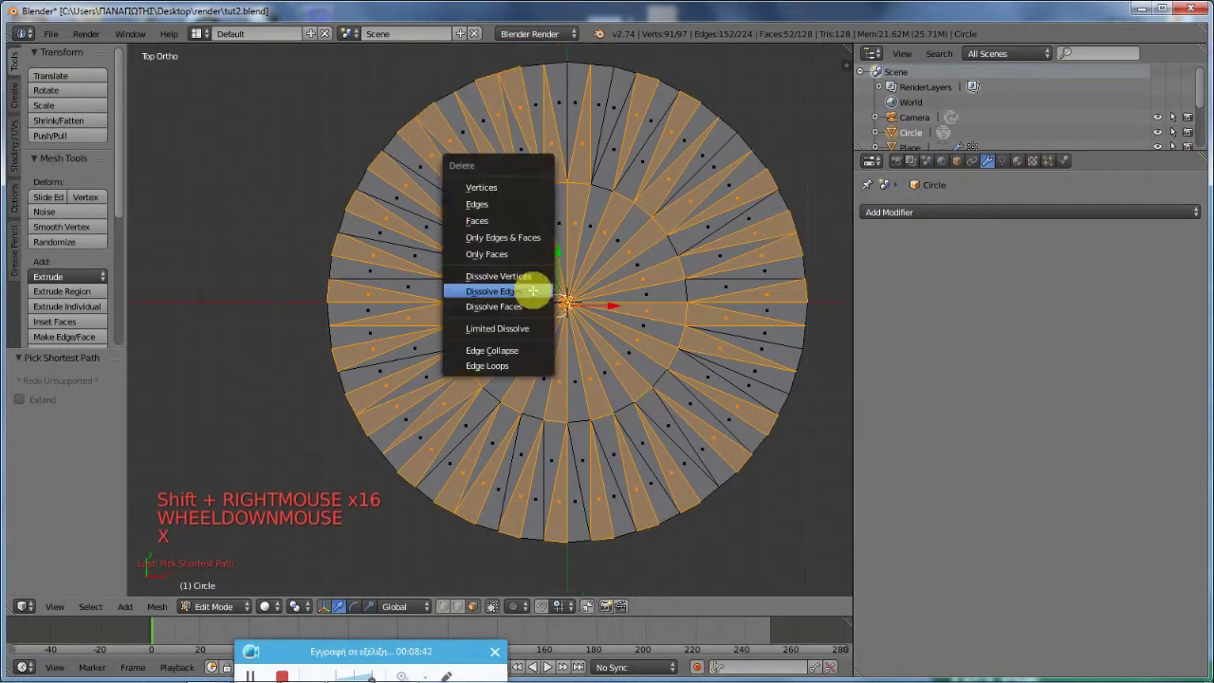
click(523, 220)
Step: Delete four more single triangles from the outer ring to make the flake's spokes more irregular
scroll(658, 411, down, 3)
middle_drag(658, 411, 607, 418)
scroll(644, 408, up, 5)
shift+middle_drag(476, 421, 411, 335)
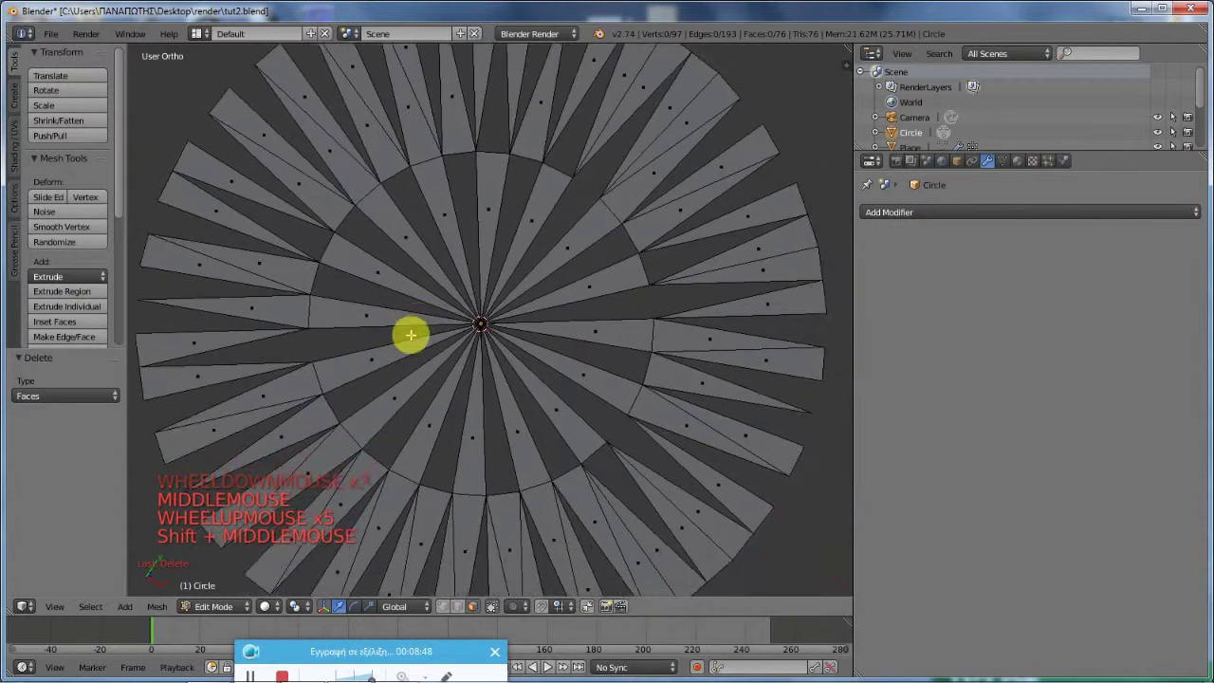
scroll(634, 120, down, 1)
right_click(644, 139)
key(x)
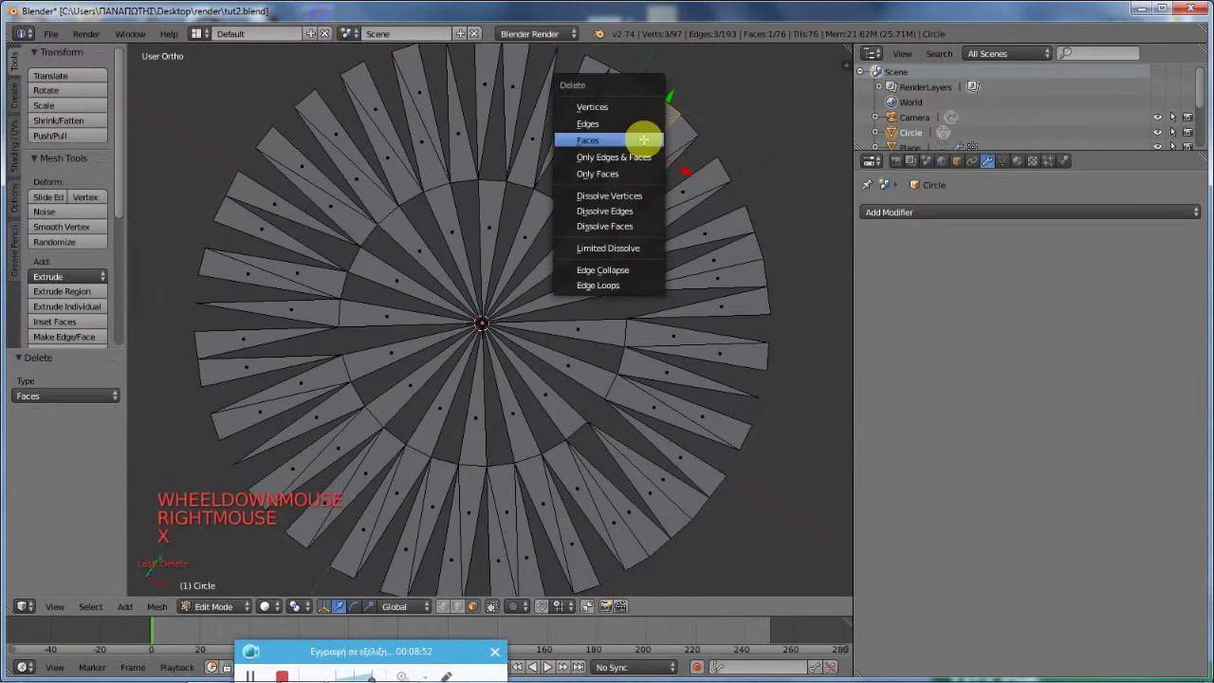
click(645, 142)
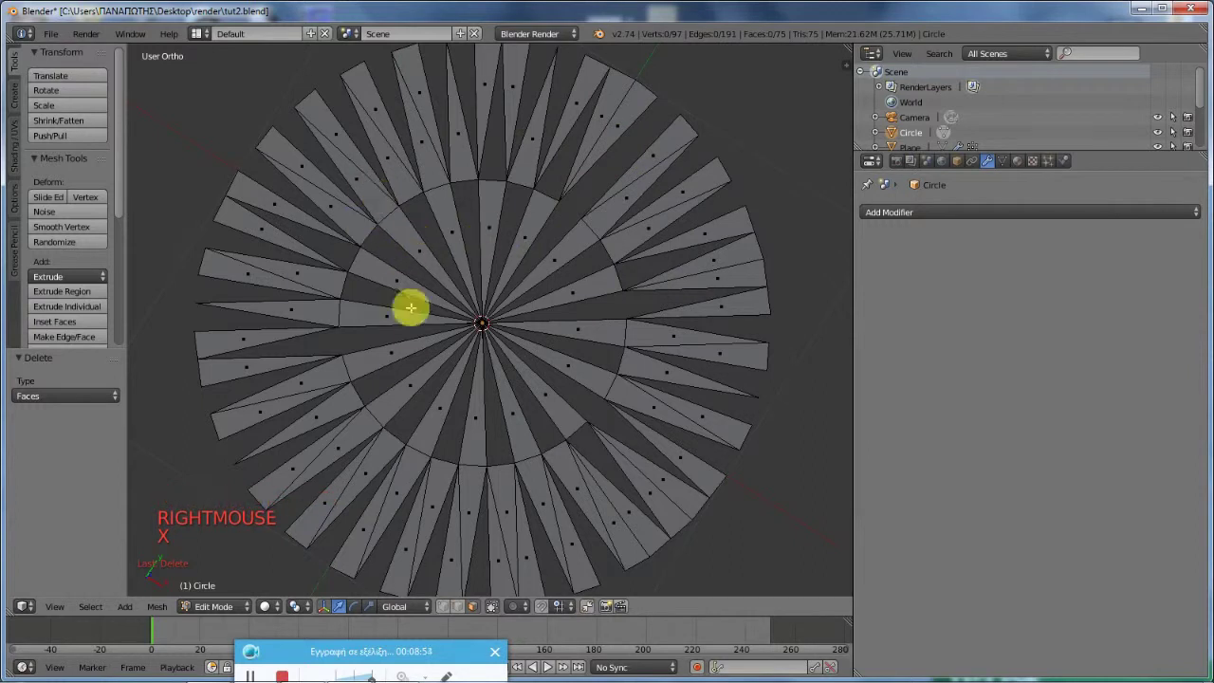
right_click(270, 413)
key(x)
click(271, 412)
scroll(605, 500, down, 1)
right_click(605, 500)
key(x)
click(601, 499)
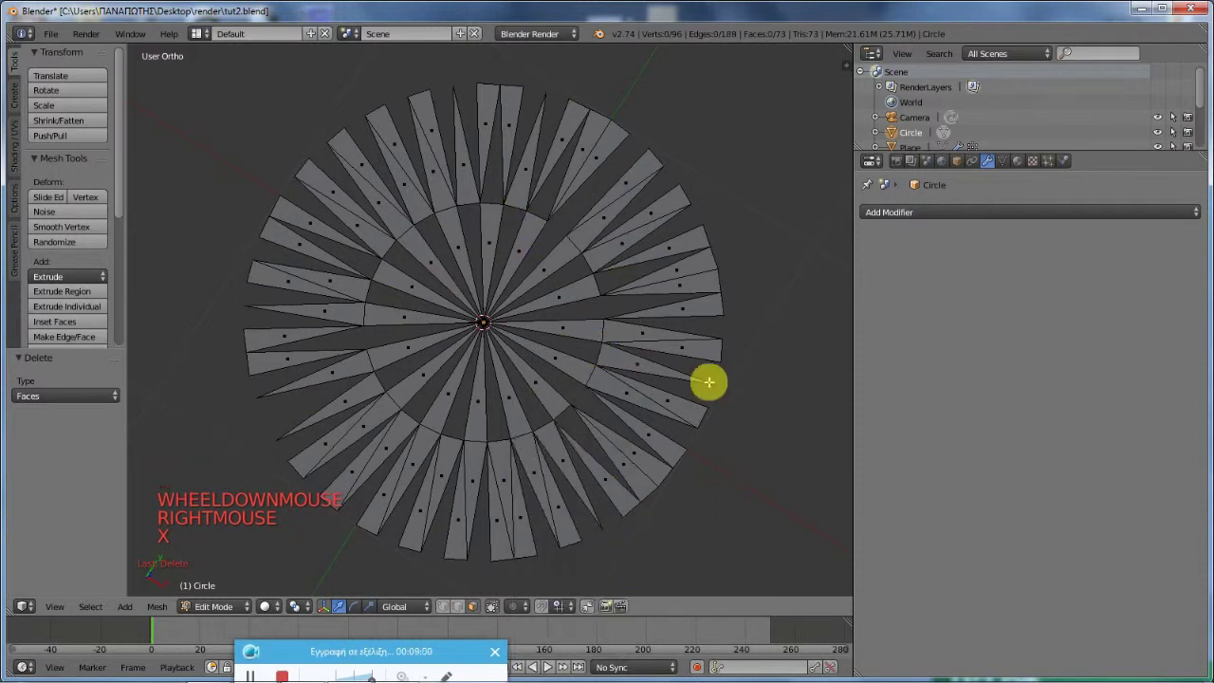
right_click(701, 347)
key(x)
click(699, 345)
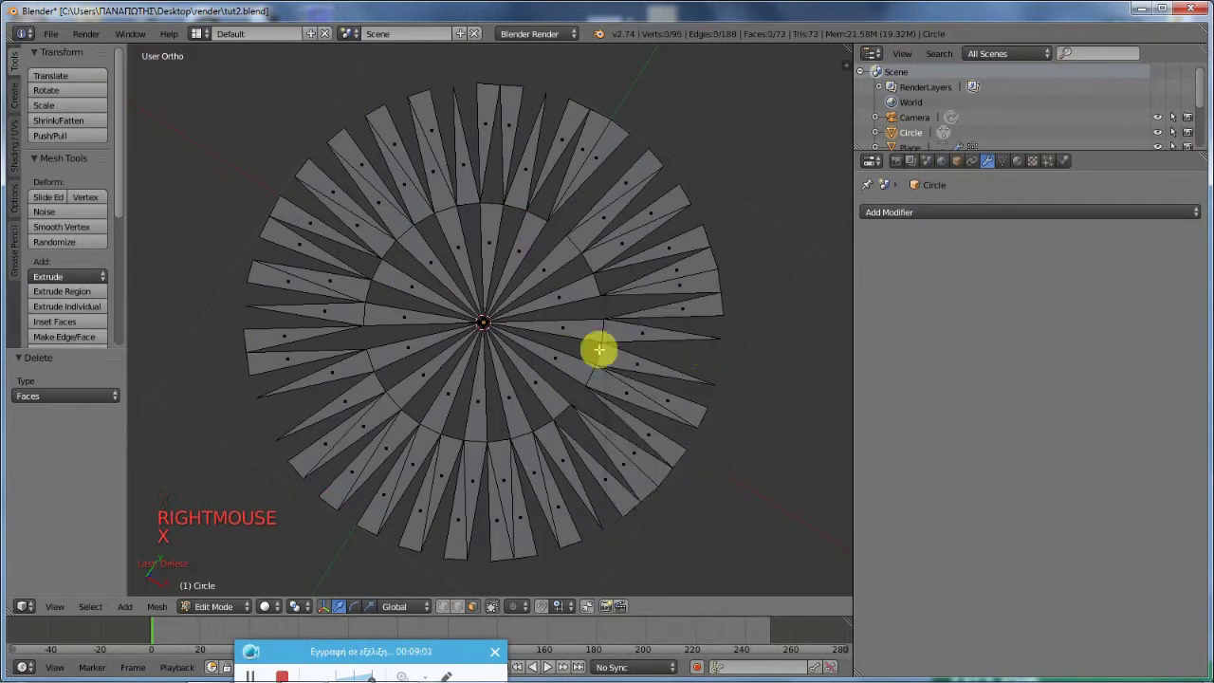
Step: Return the flake to Object Mode and create a new material for it
scroll(452, 336, down, 3)
middle_drag(452, 336, 526, 405)
scroll(560, 341, down, 6)
scroll(526, 405, up, 4)
shift+middle_drag(550, 465, 494, 284)
scroll(525, 440, up, 3)
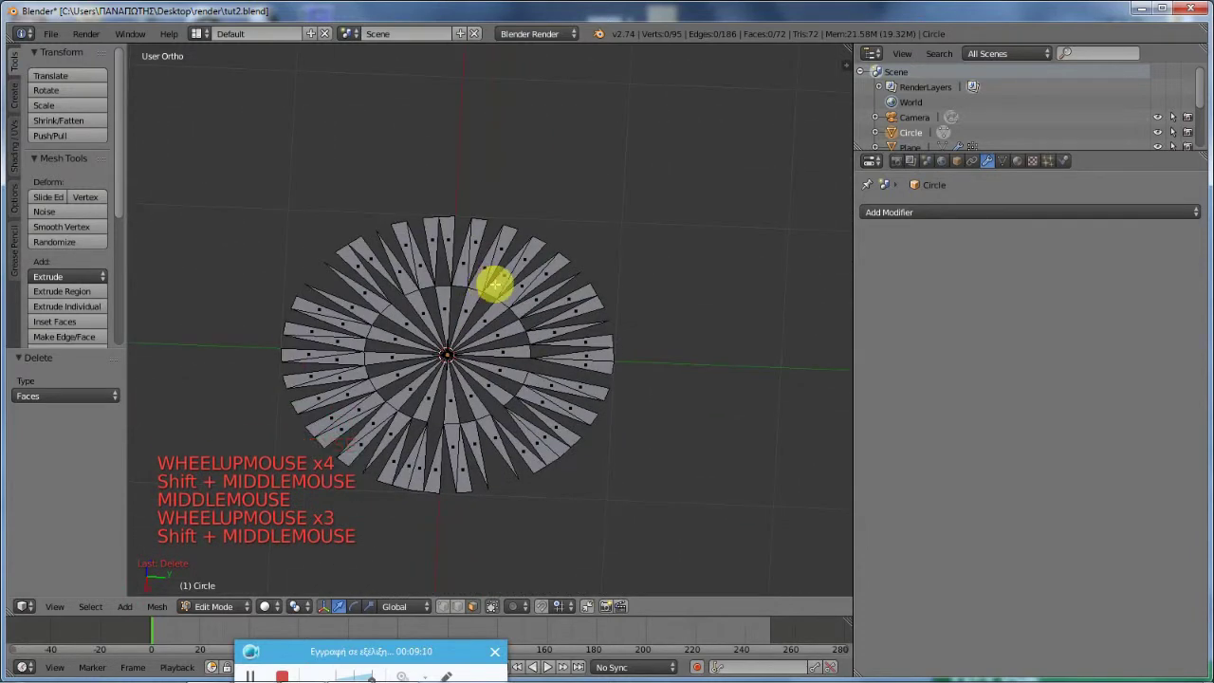
key(Tab)
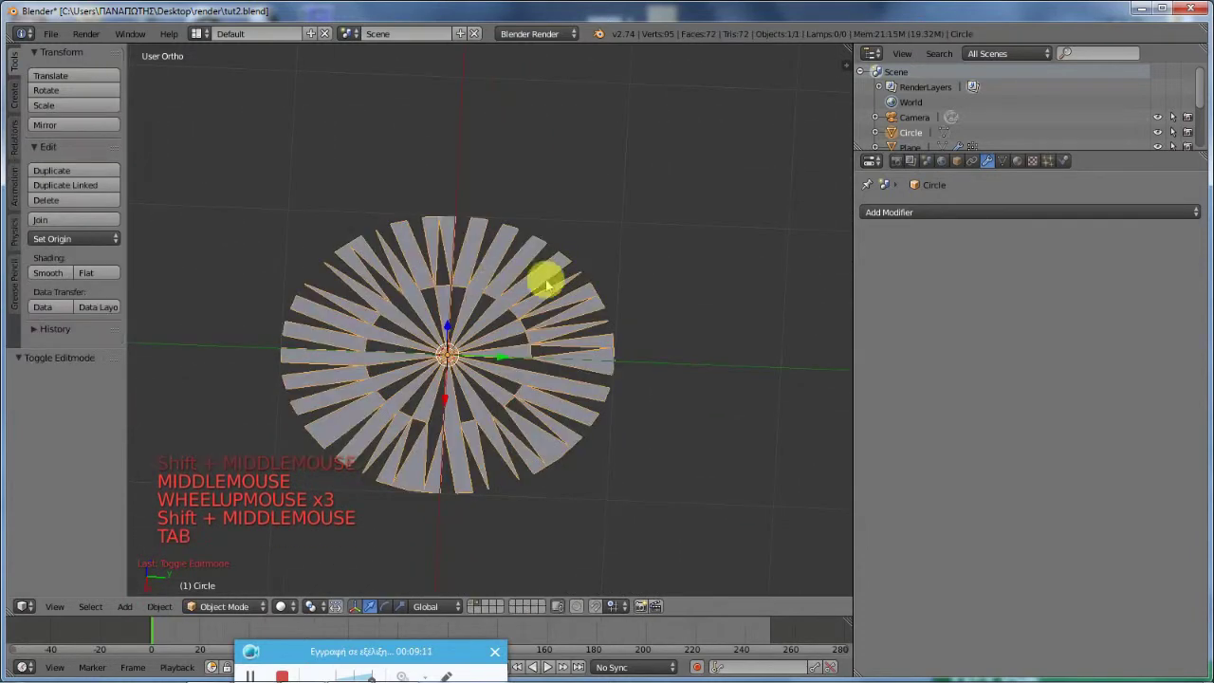
click(1018, 160)
click(984, 259)
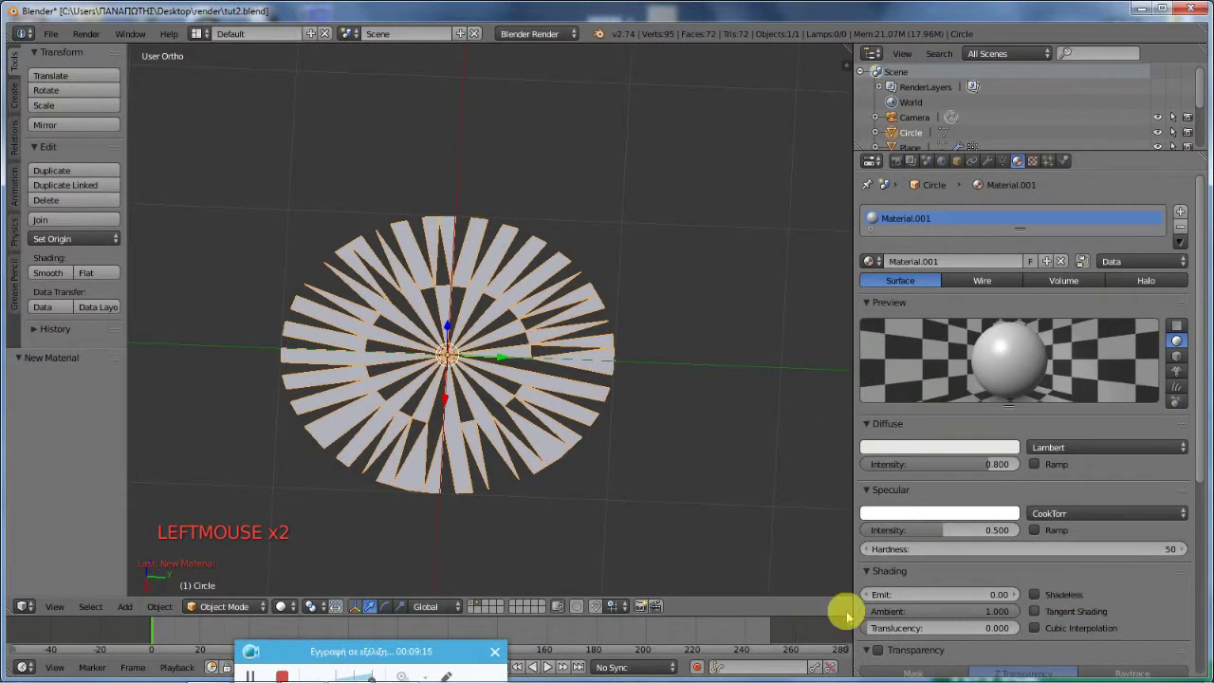
Step: Set the material's diffuse intensity to 1.000 and its diffuse color to pure white, and make the surface Shadeless
drag(1002, 463, 1020, 463)
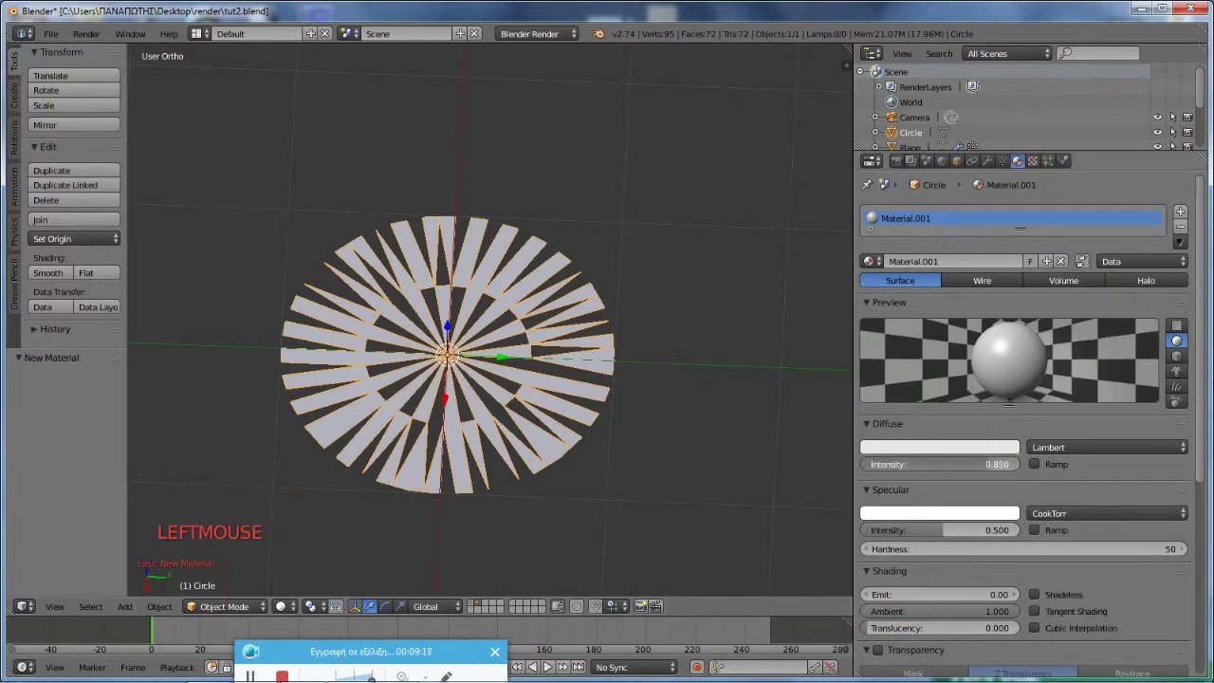
click(961, 450)
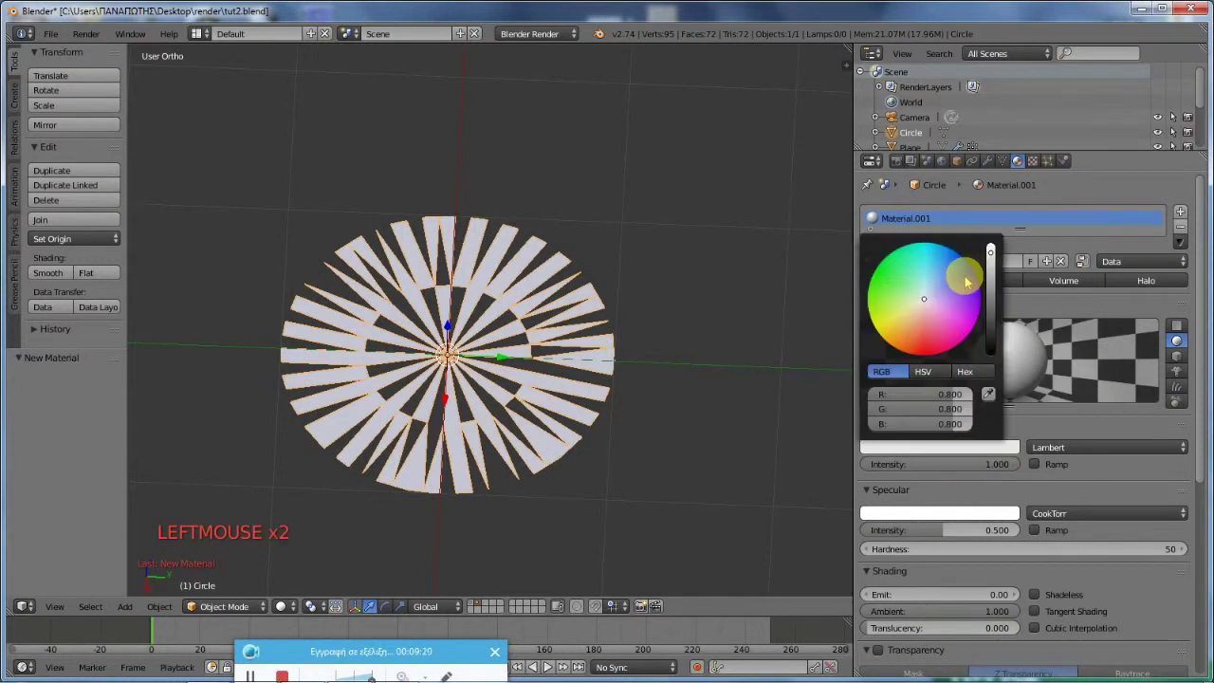
drag(990, 254, 995, 238)
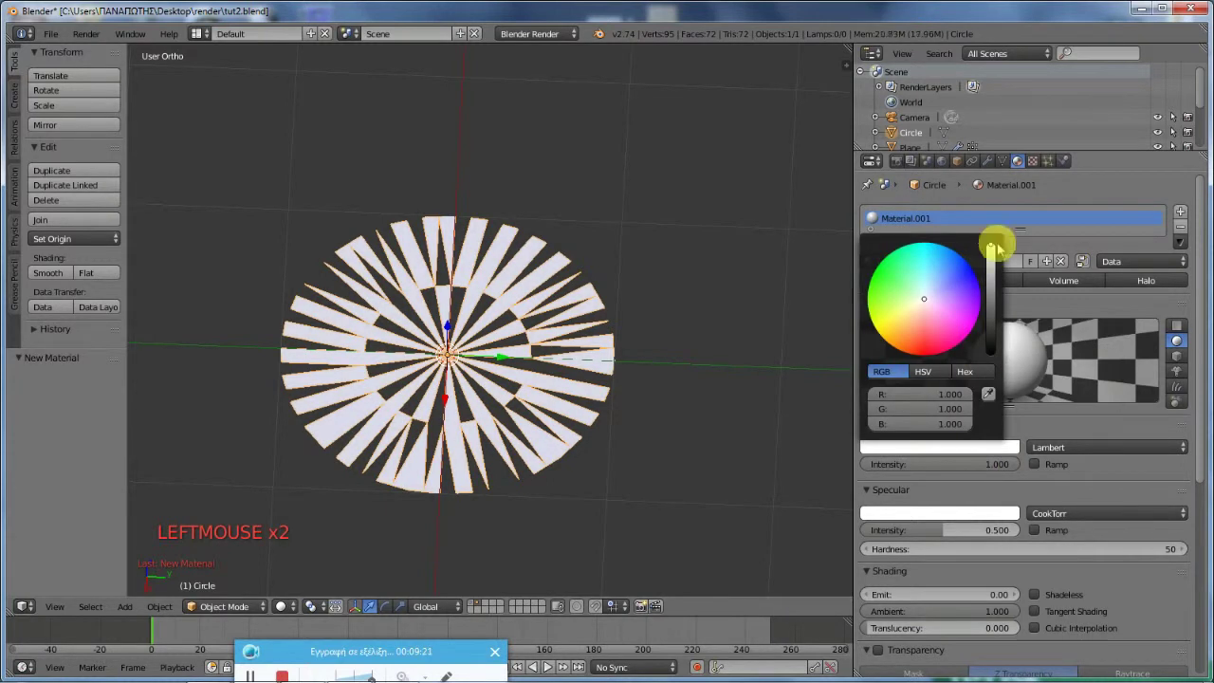
click(1033, 594)
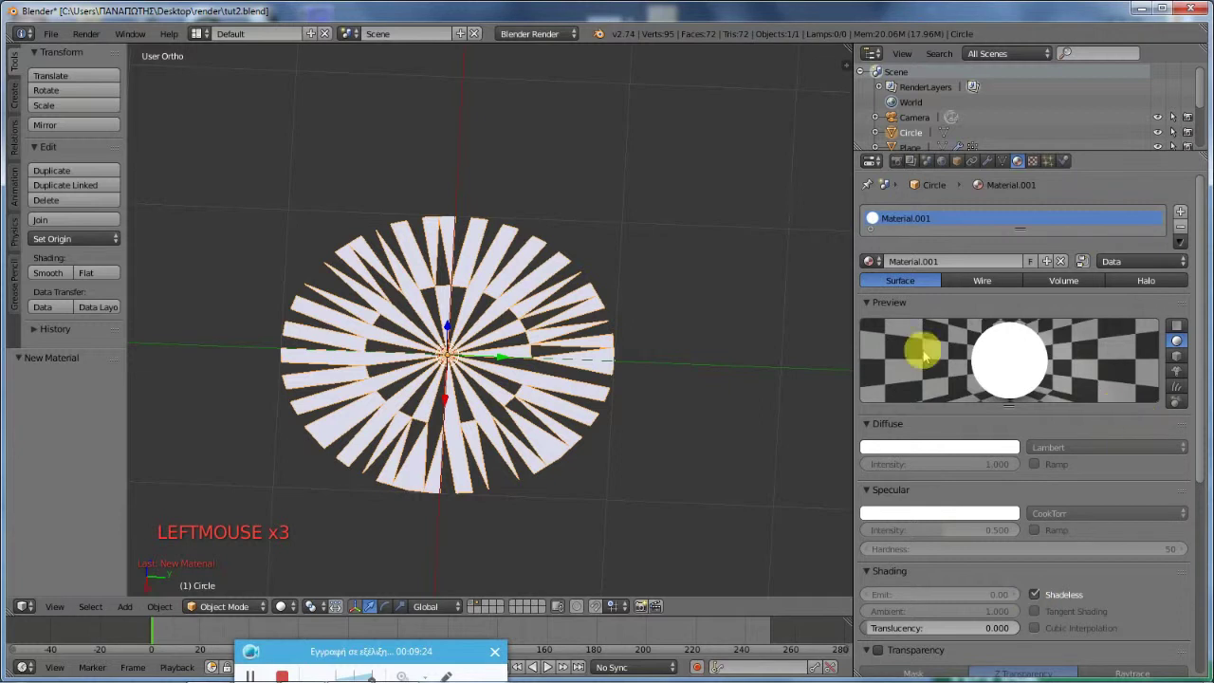
click(1059, 282)
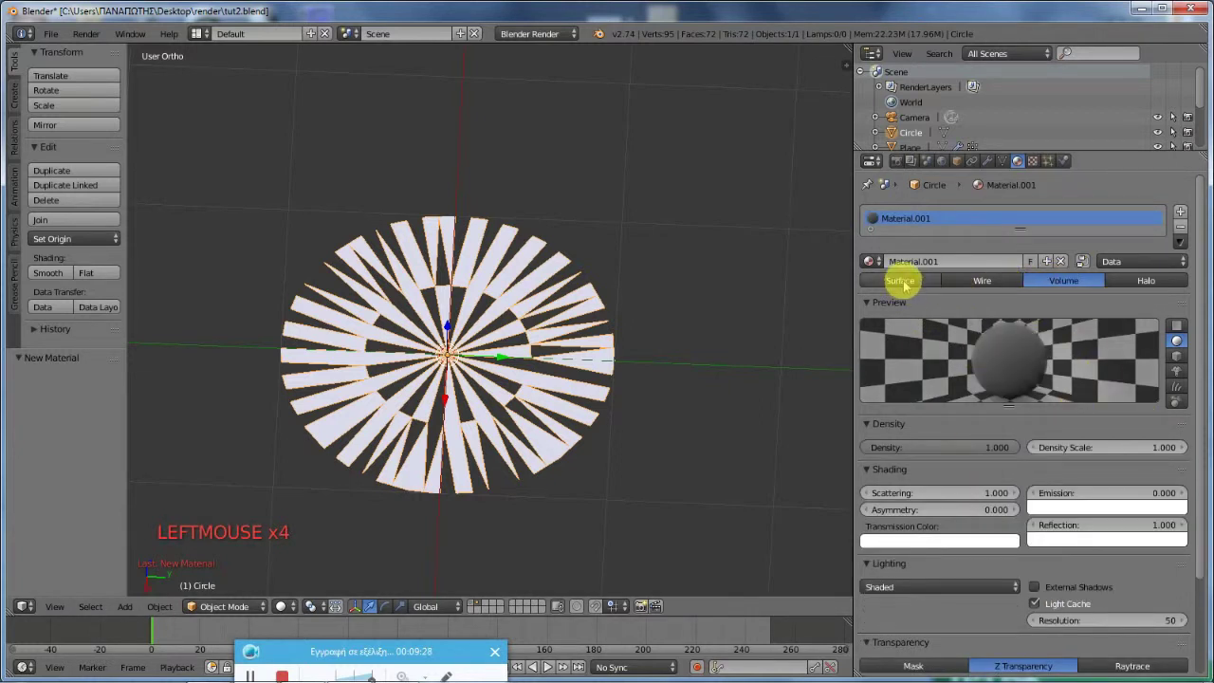
click(901, 281)
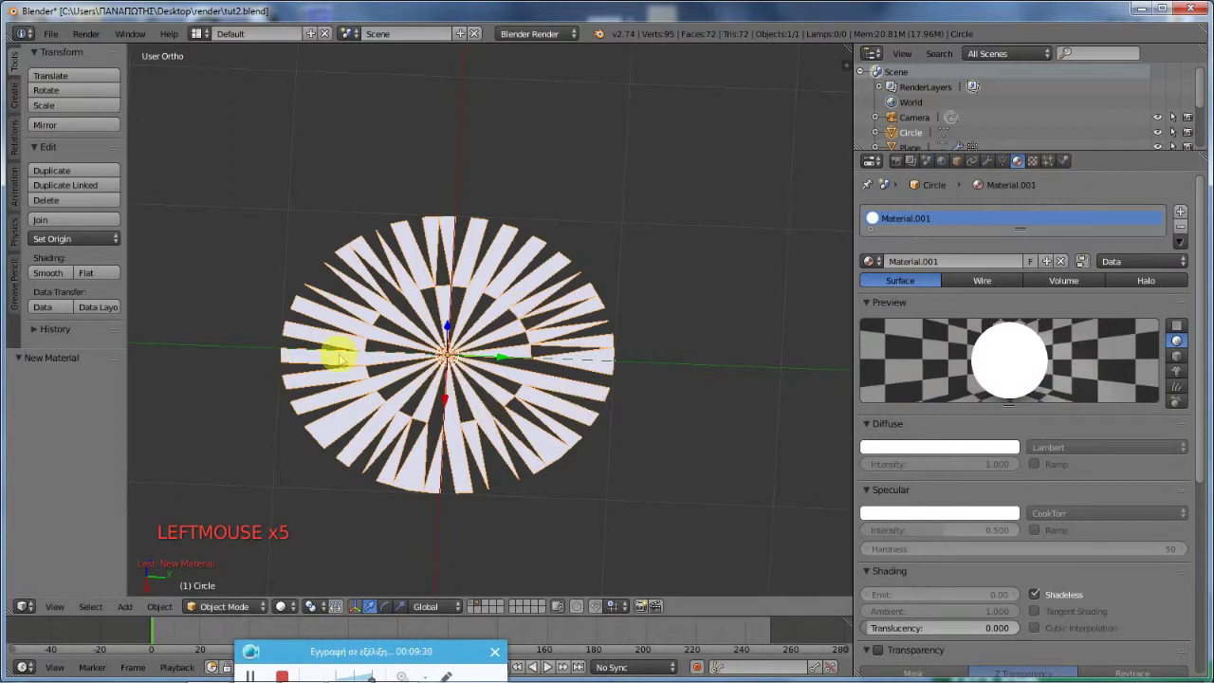
Step: Show the layer with the snow scene and add a plane mesh at the scene center
scroll(446, 327, down, 4)
middle_drag(482, 322, 511, 322)
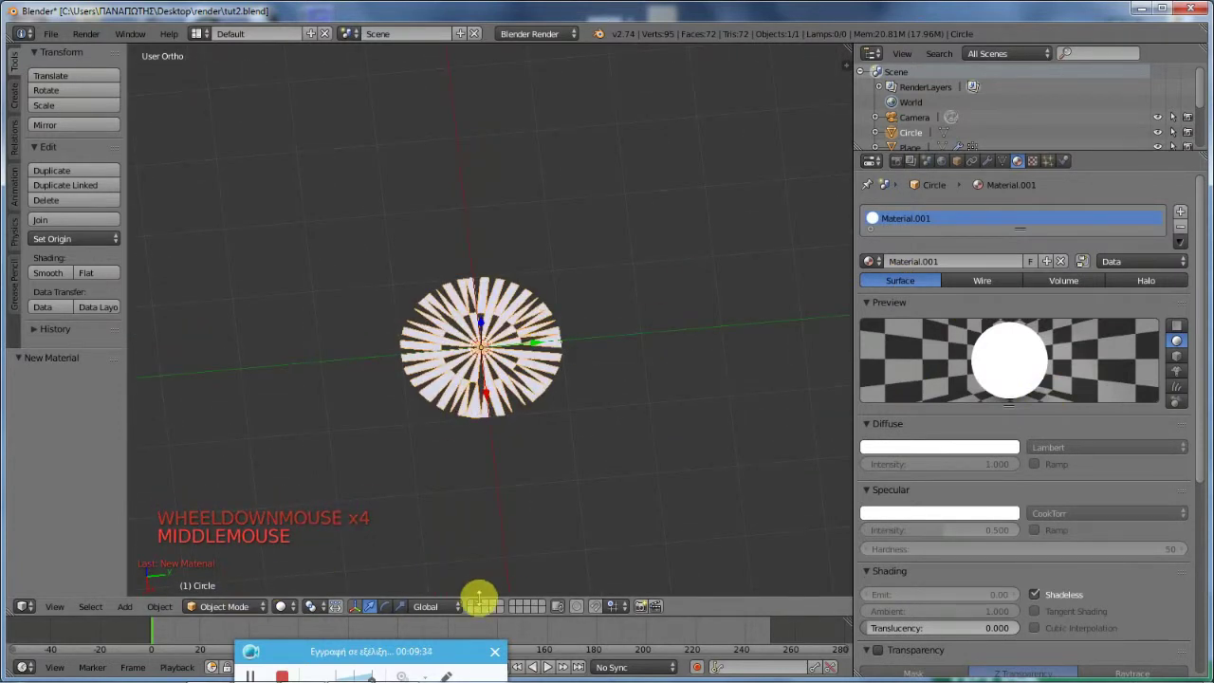
click(474, 605)
scroll(499, 345, down, 10)
middle_drag(518, 392, 481, 328)
key(KP_1)
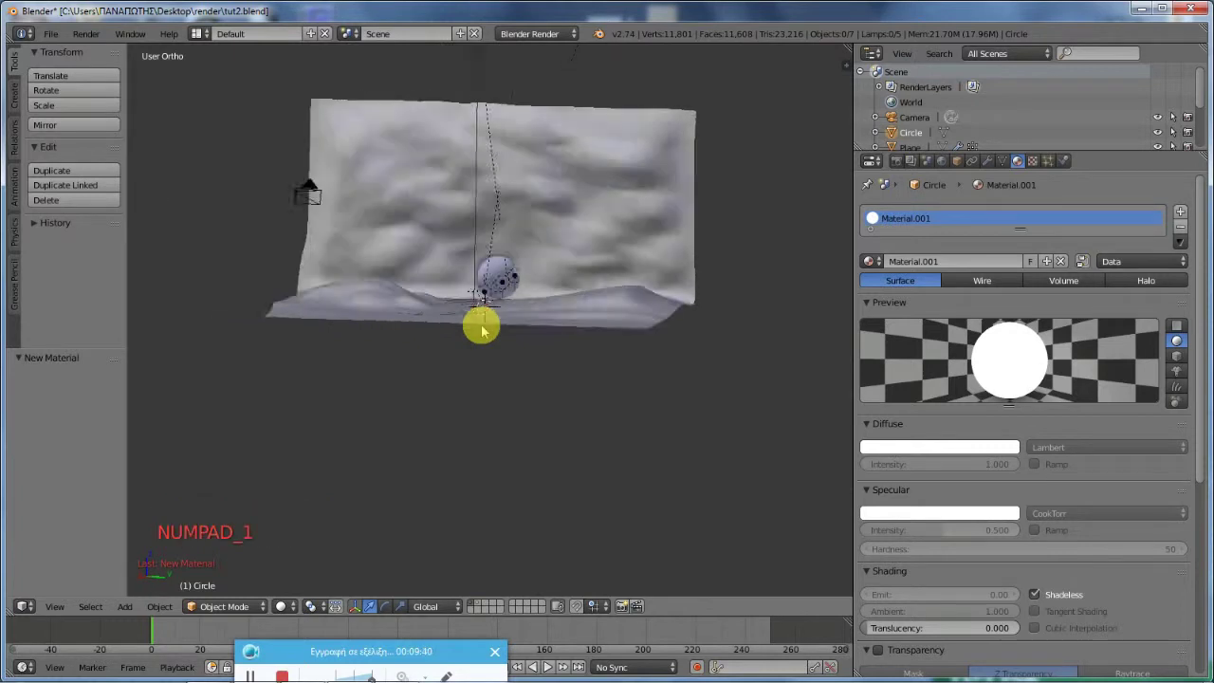
scroll(486, 321, up, 3)
scroll(501, 307, down, 2)
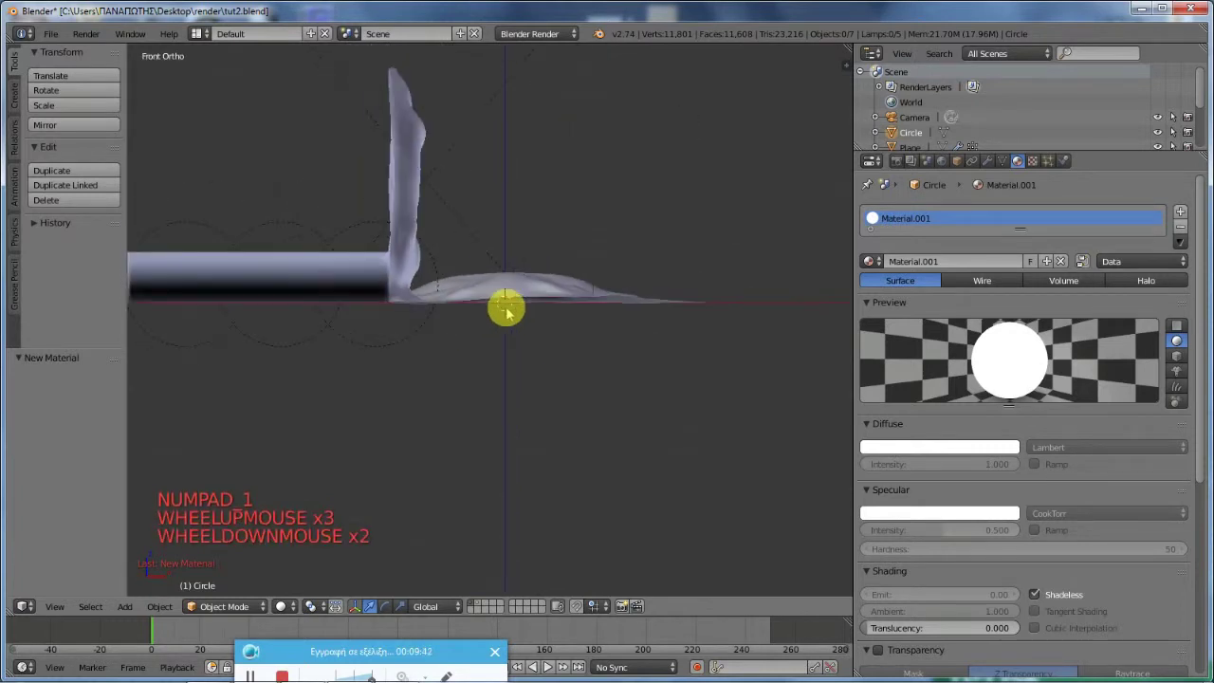
key(shift+a)
mouse_move(515, 306)
click(580, 309)
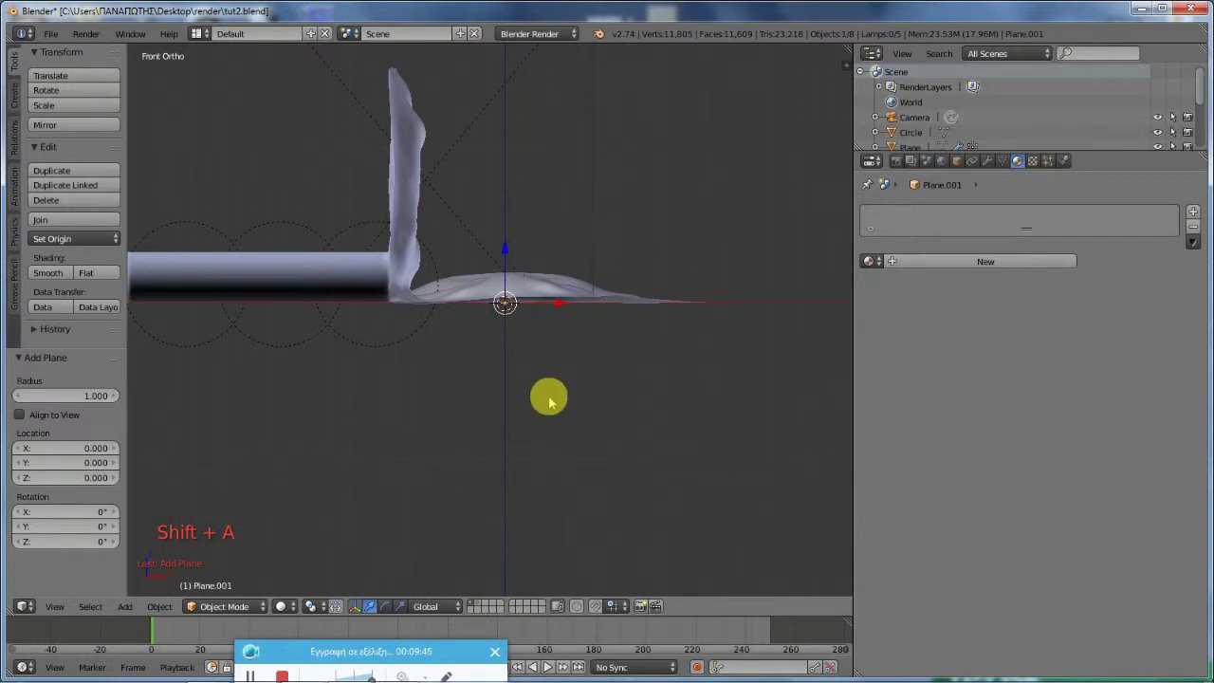
Step: Scale the new plane up about ten times and move it about 2.43 units along X
key(s)
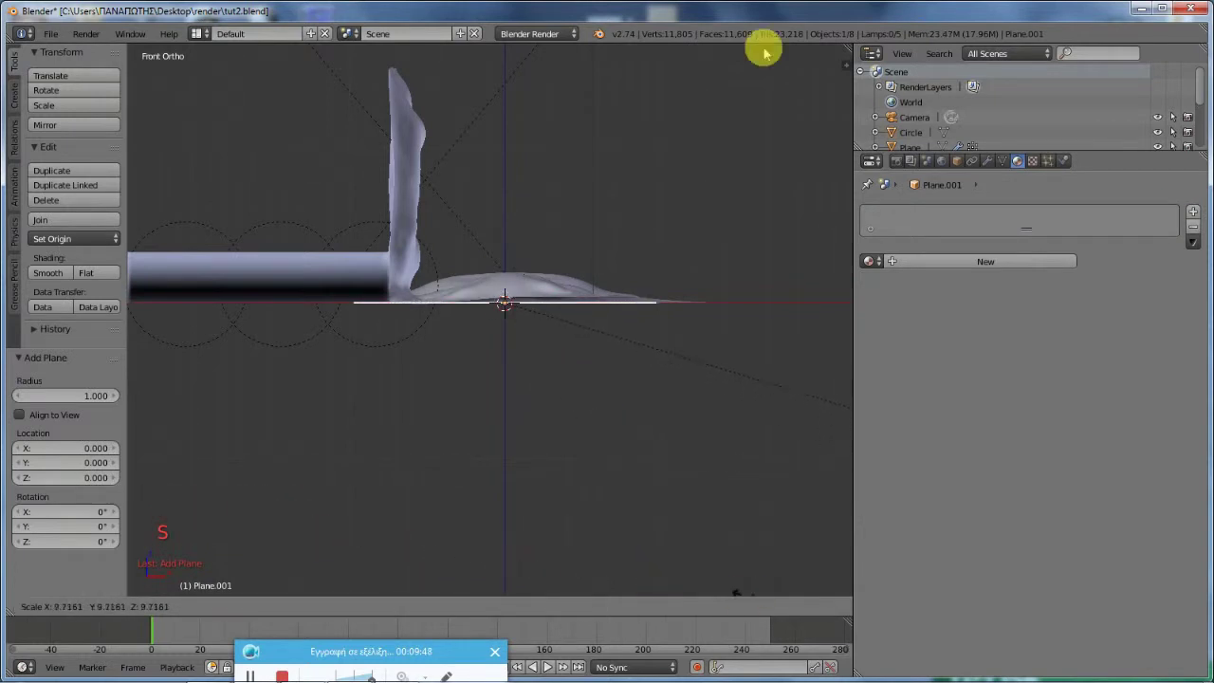
click(789, 80)
drag(562, 313, 596, 311)
Step: Stretch the plane along Y by about 2.06 and raise it about 16.7 units along Z above the snow scene
middle_drag(637, 272, 466, 249)
key(KP_3)
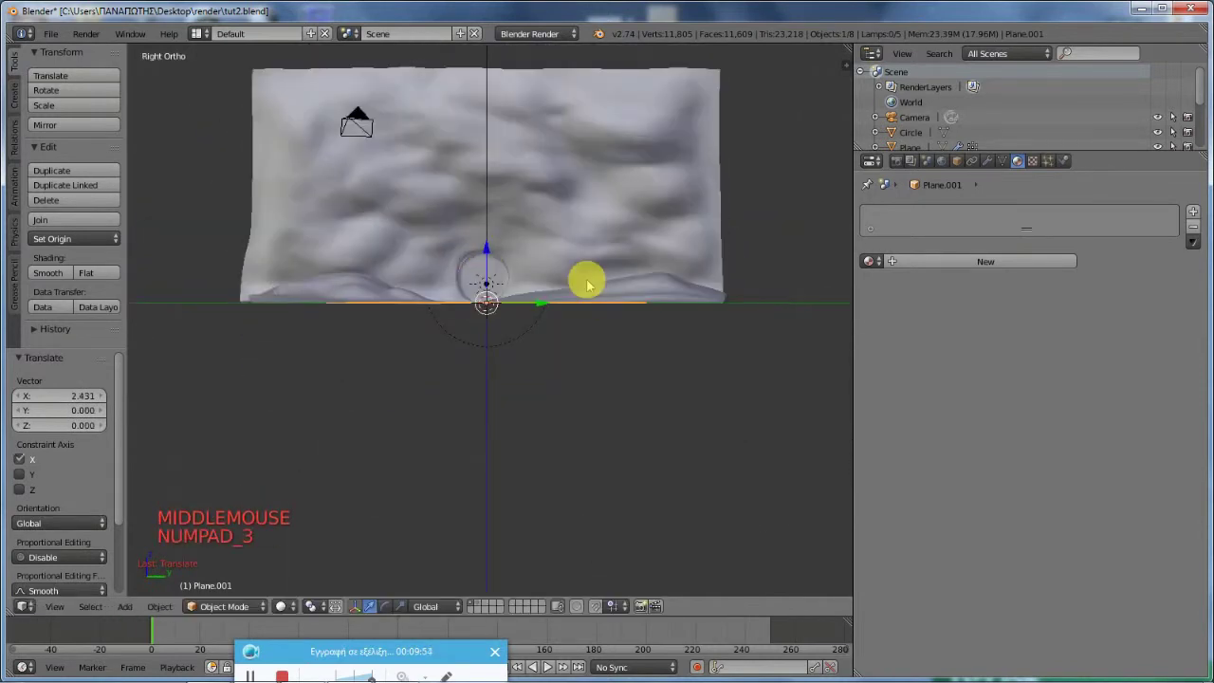
key(s)
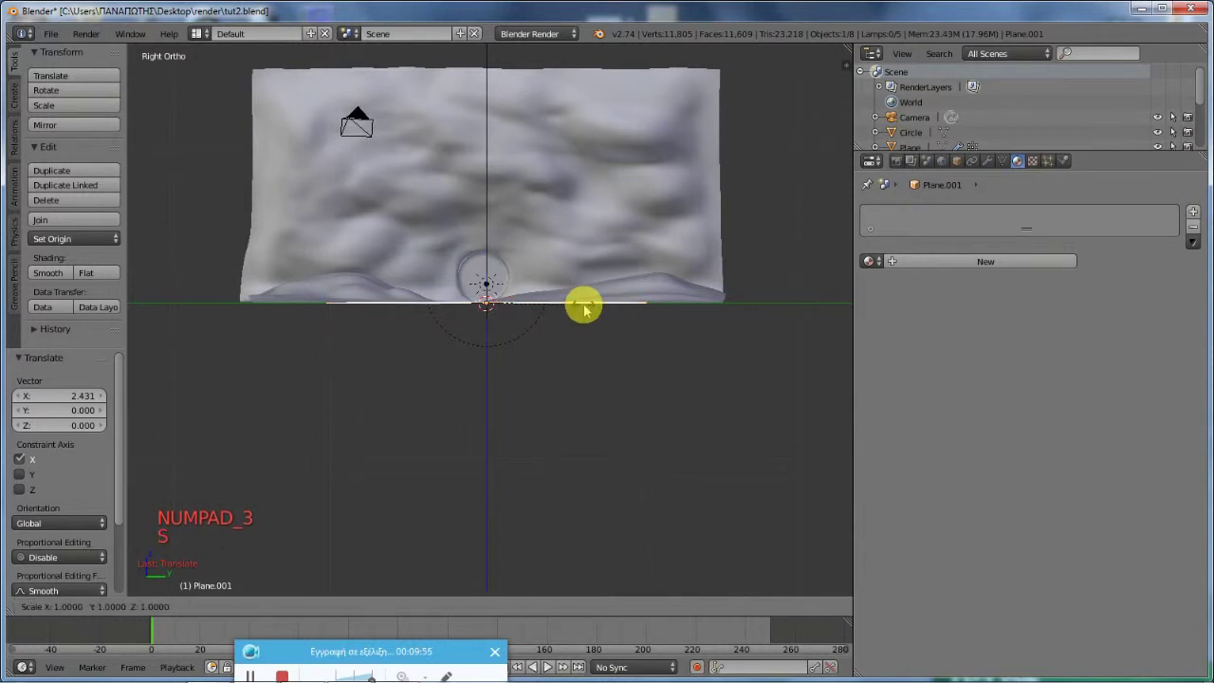
click(687, 319)
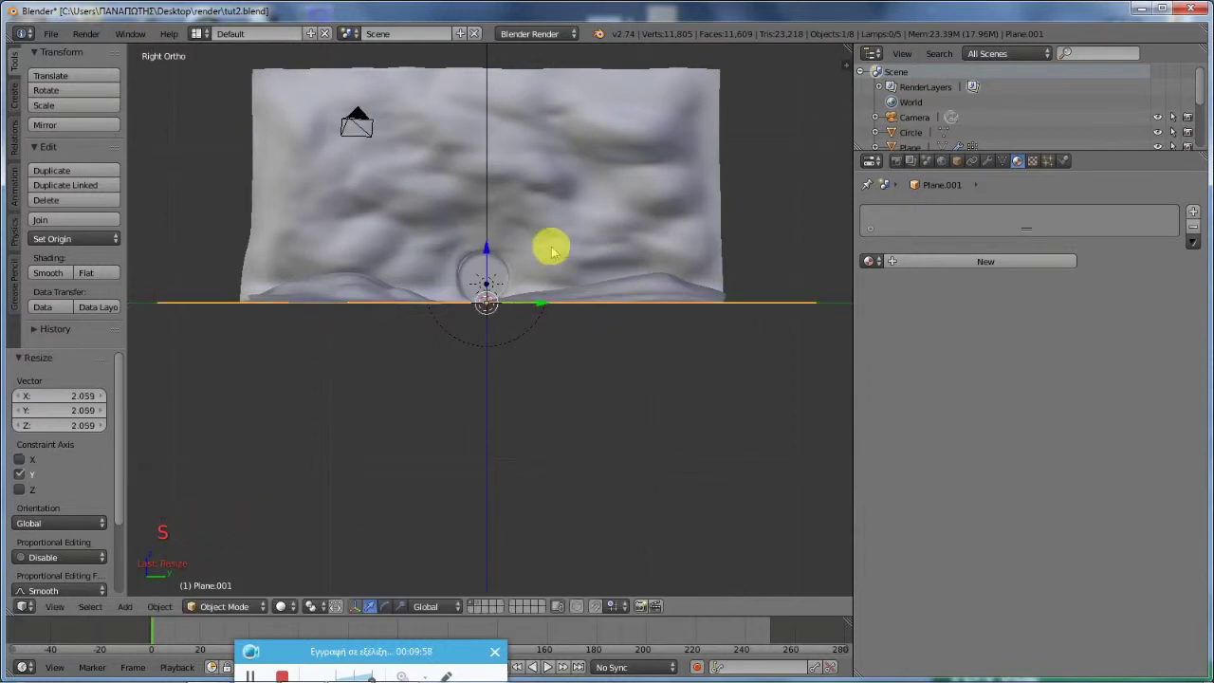
drag(491, 249, 477, 531)
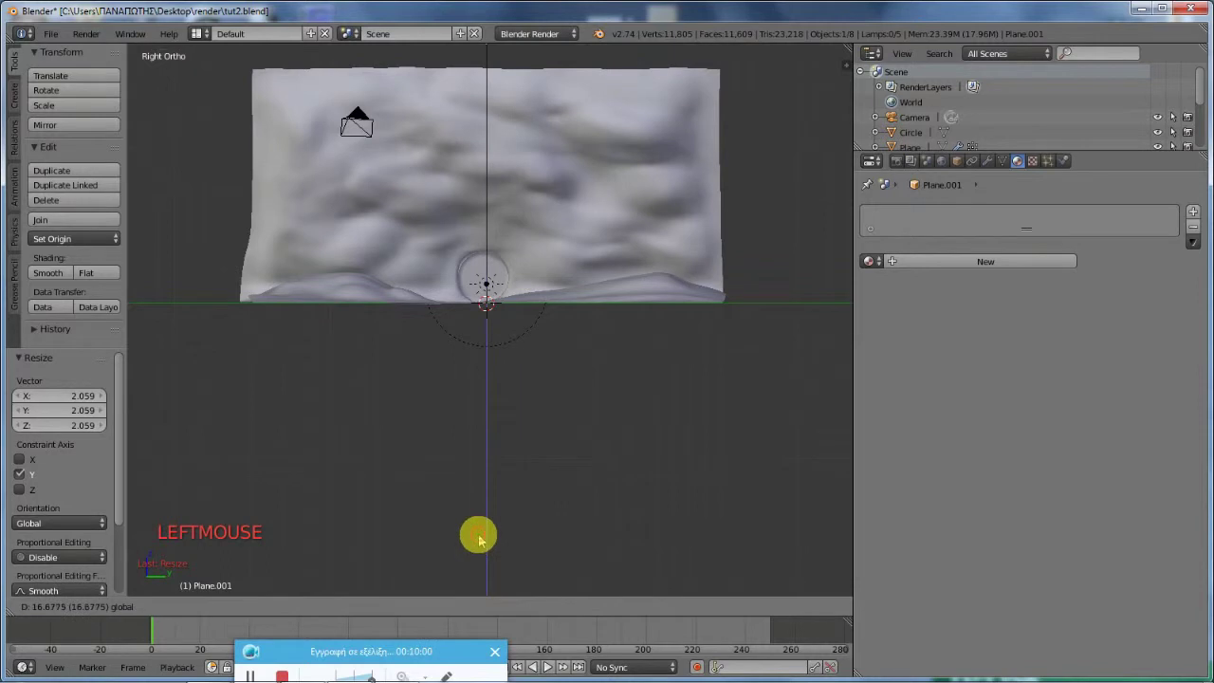
Step: Check the raised plane against the camera view and stretch it along X by about 1.21
key(KP_0)
scroll(490, 271, down, 3)
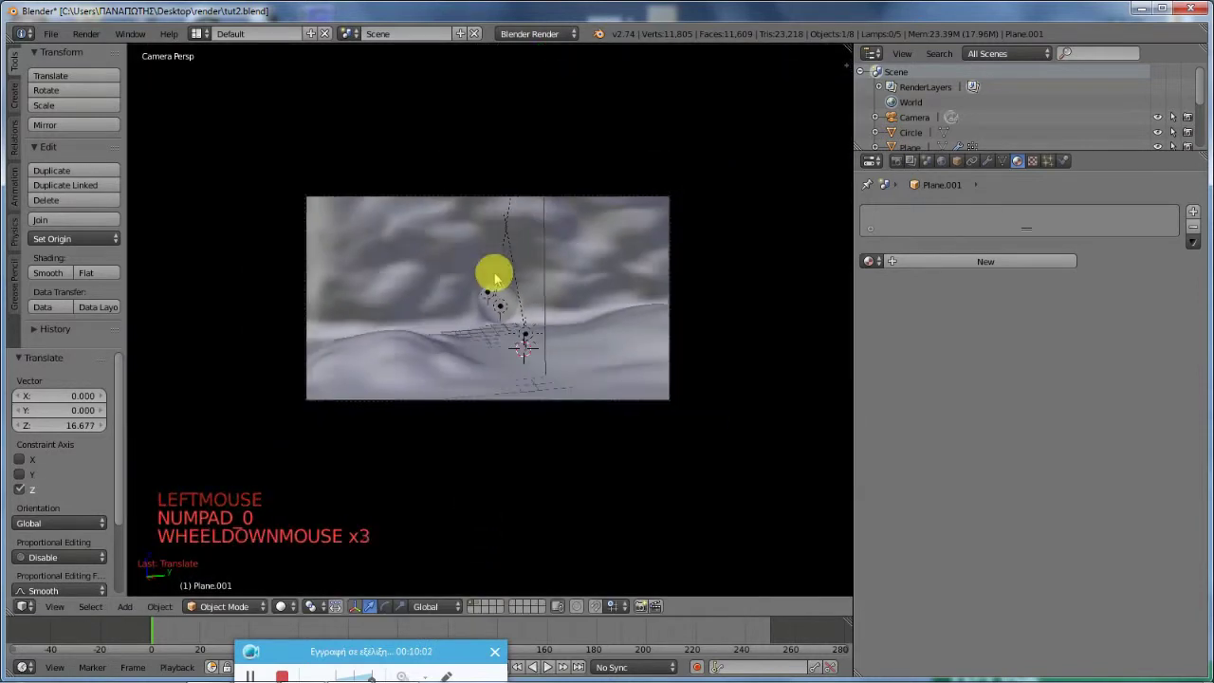
scroll(500, 181, up, 3)
scroll(503, 238, down, 4)
middle_drag(501, 217, 649, 233)
key(KP_1)
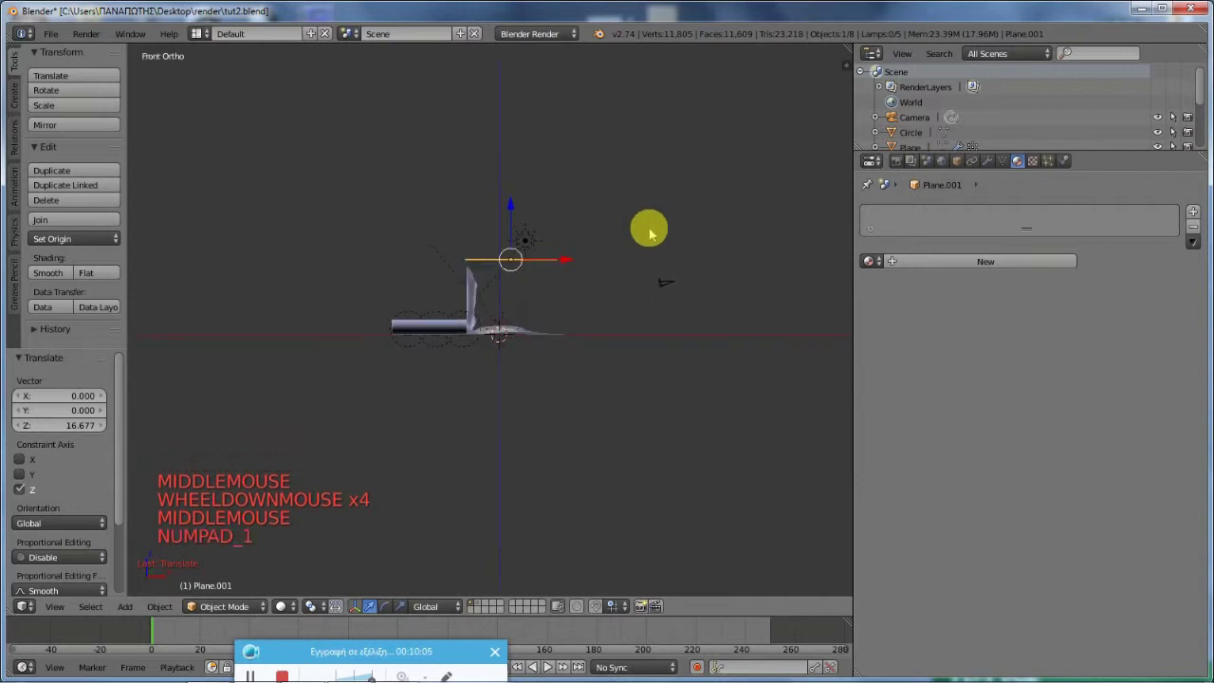
key(s)
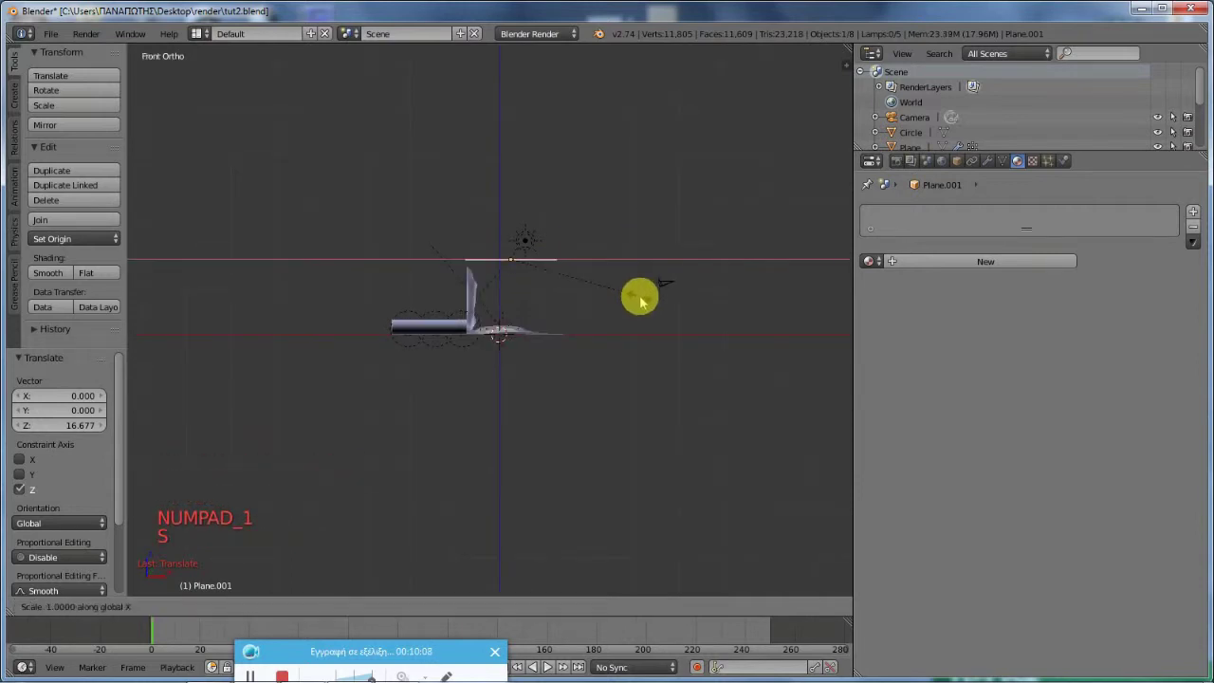
click(669, 300)
middle_drag(593, 257, 582, 345)
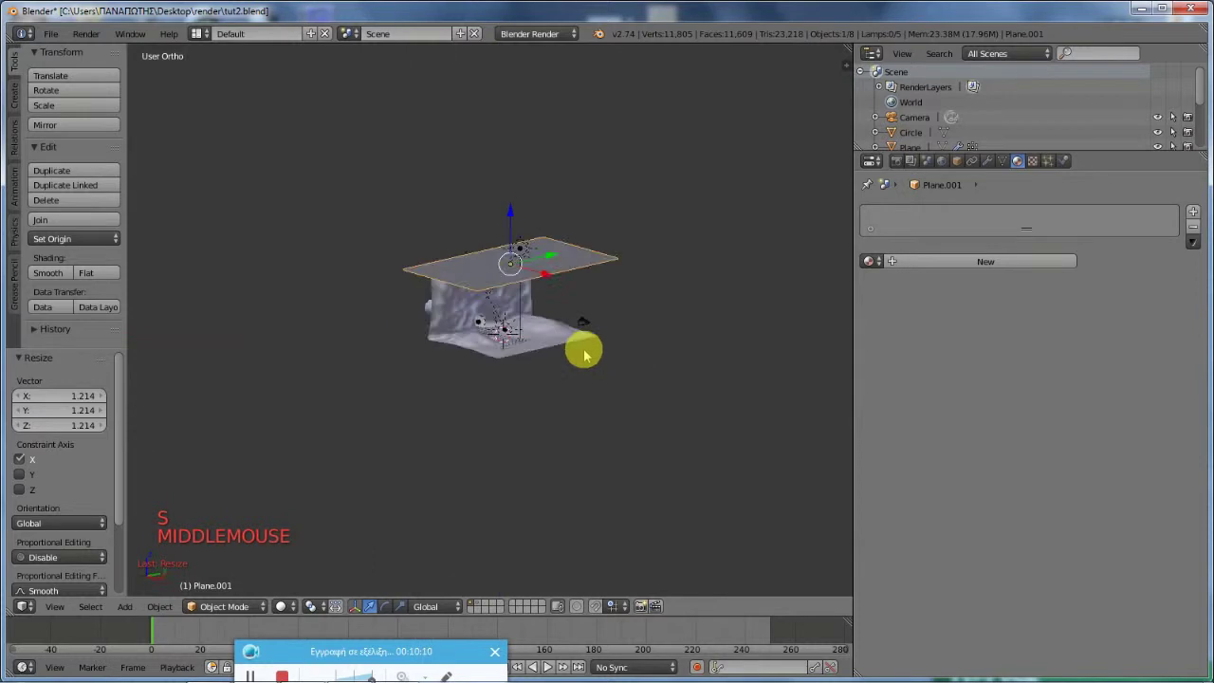
scroll(442, 347, up, 5)
middle_drag(509, 339, 446, 309)
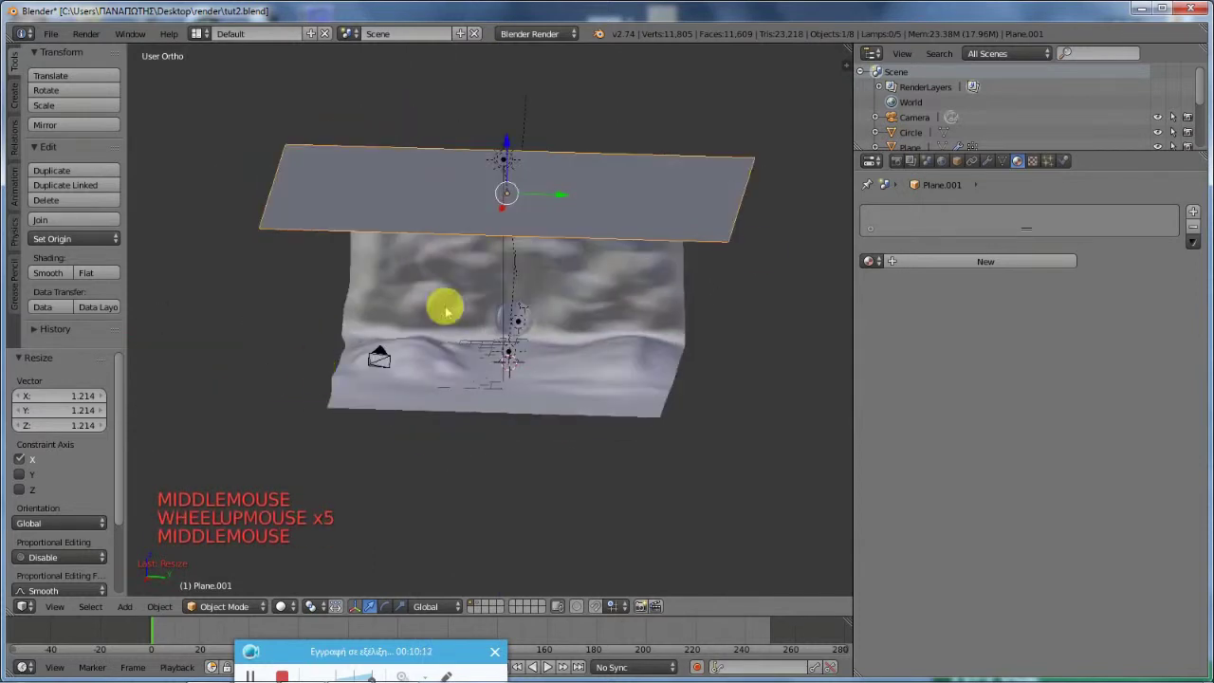
Step: Add a particle system to the raised plane and set its emission number to 3000
click(1051, 163)
click(1039, 262)
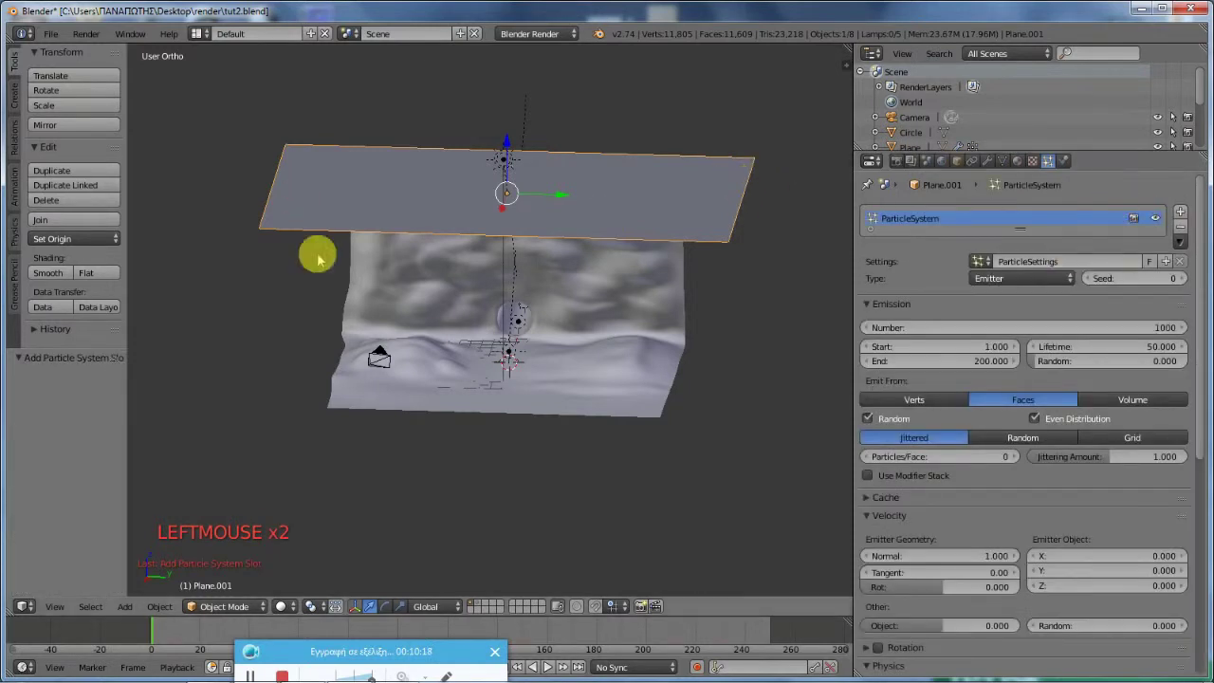
mouse_move(617, 347)
middle_down()
mouse_move(578, 395)
mouse_move(615, 369)
middle_up()
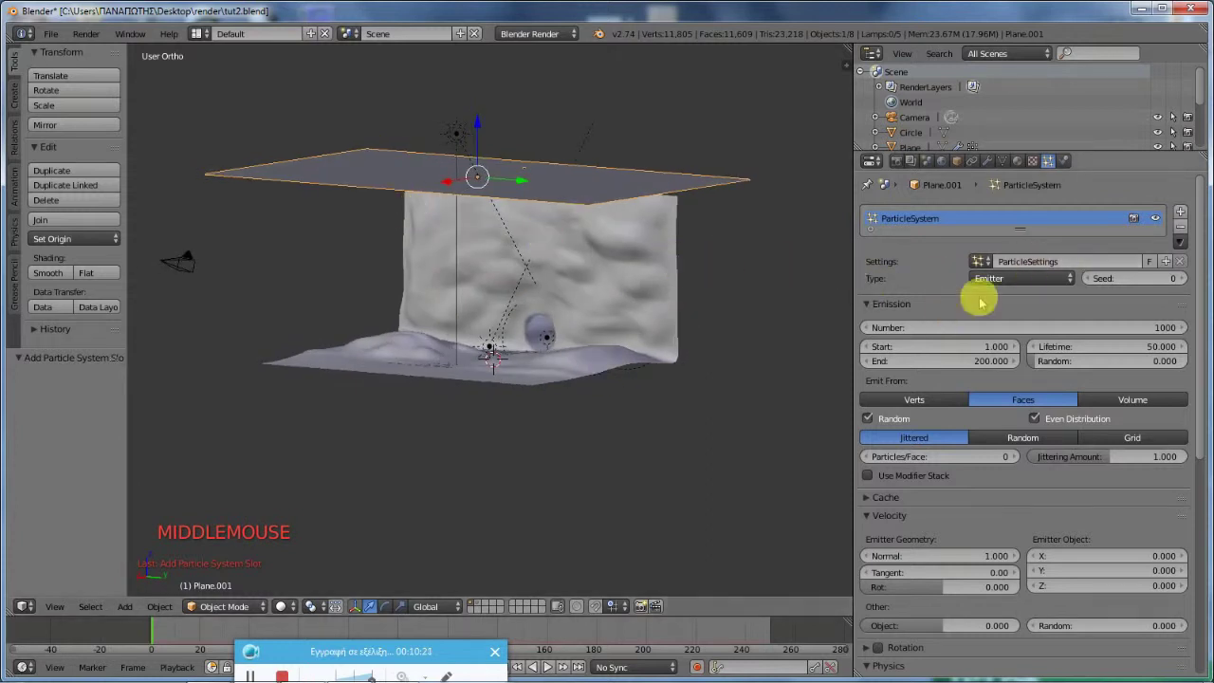
middle_drag(627, 302, 648, 323)
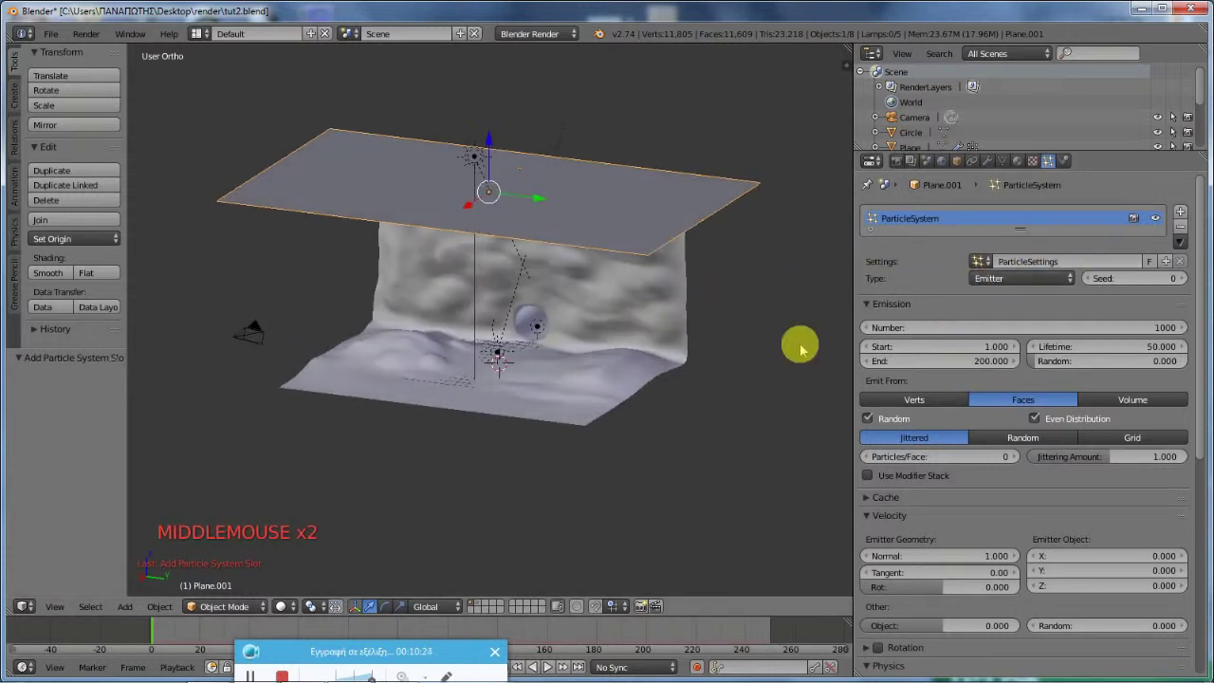
click(1005, 327)
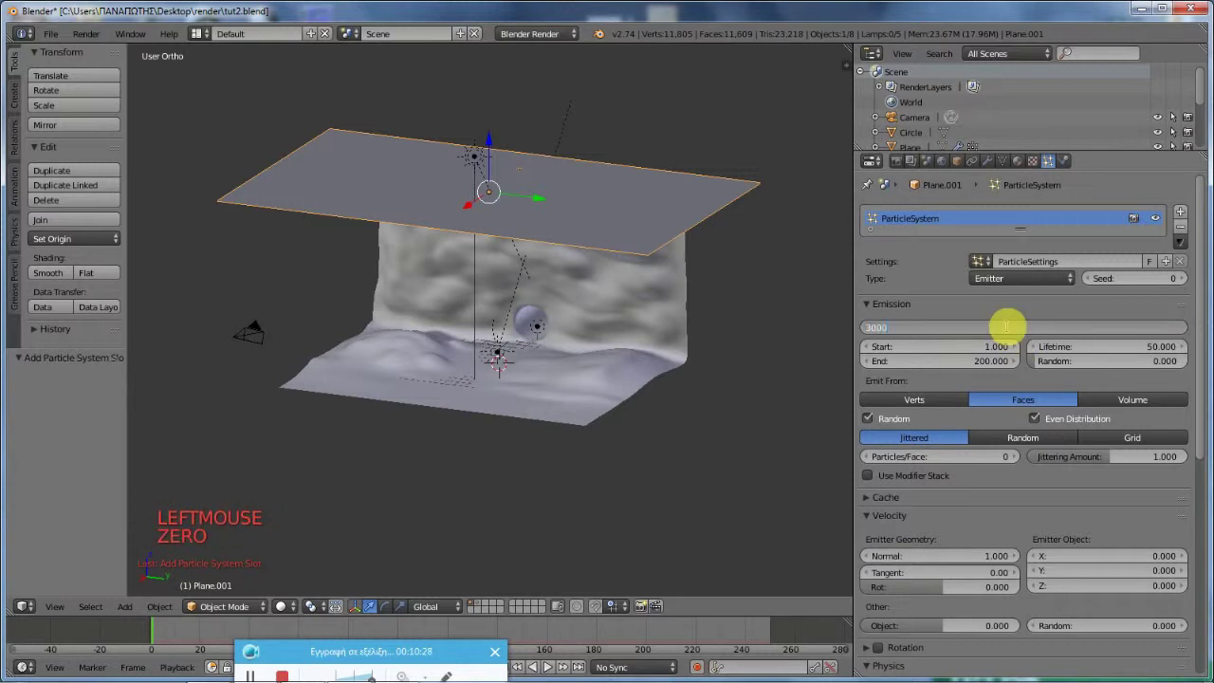
text(3000)
key(Return)
Step: Play the animation to preview the particles falling from the plane, stop it and inspect them over the scene
mouse_move(480, 332)
middle_down()
mouse_move(490, 360)
mouse_move(464, 344)
middle_up()
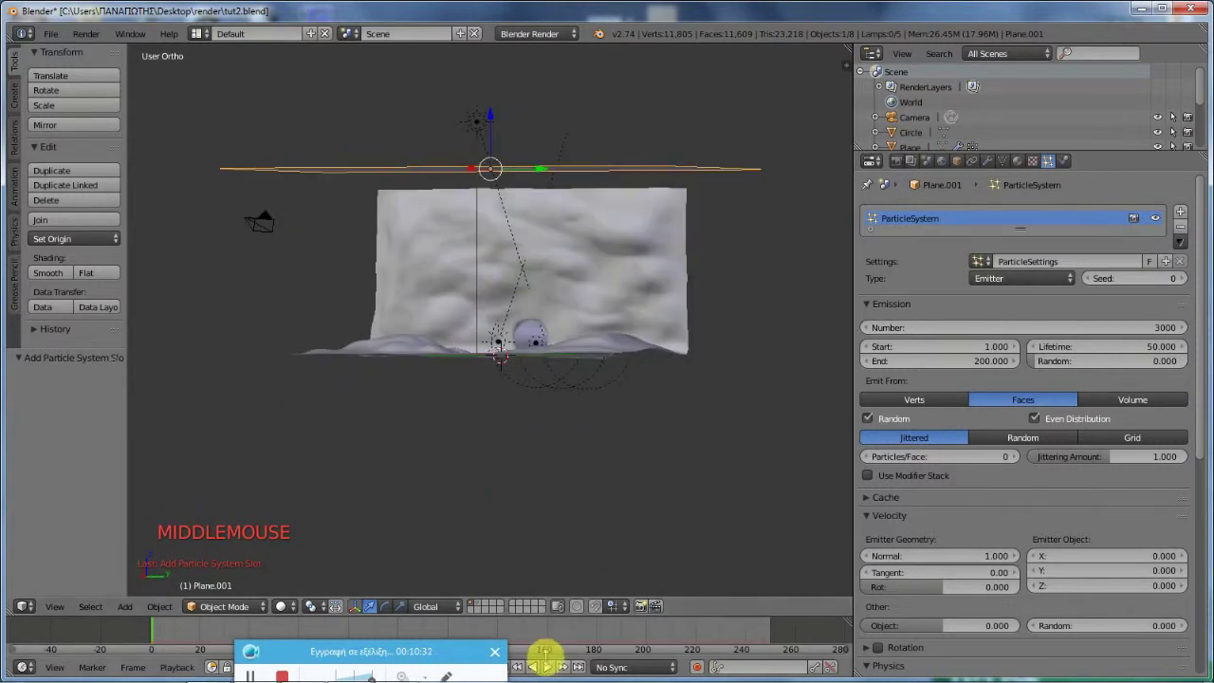
click(549, 667)
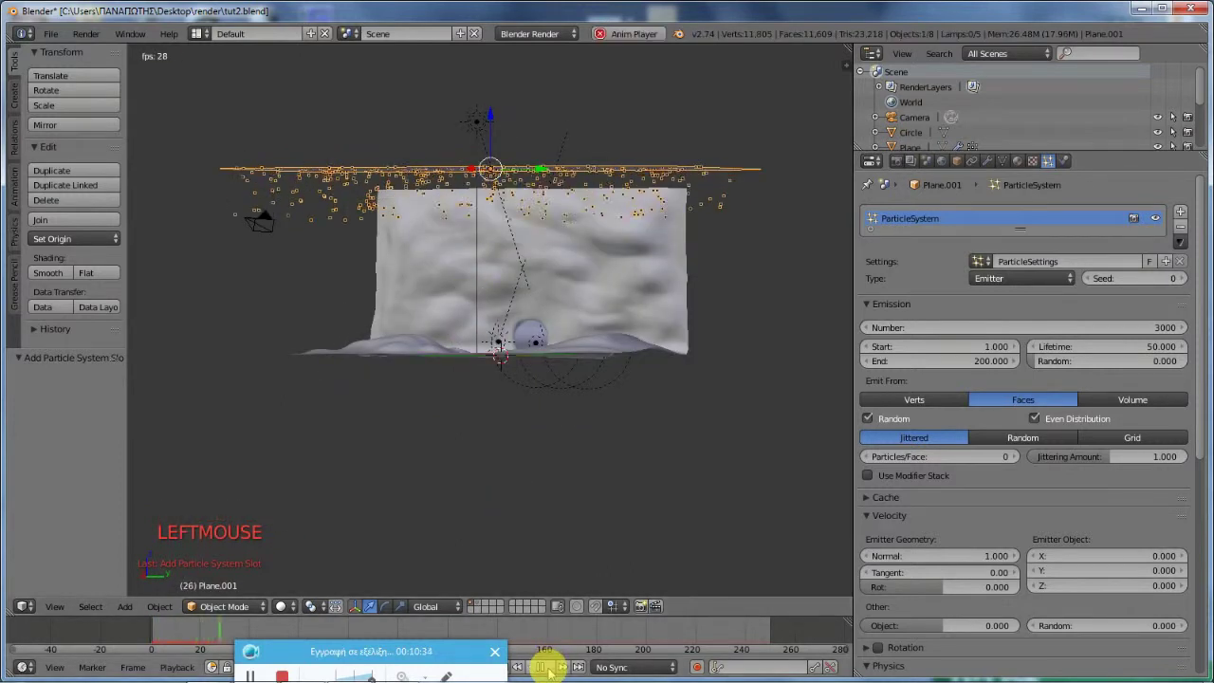
click(541, 666)
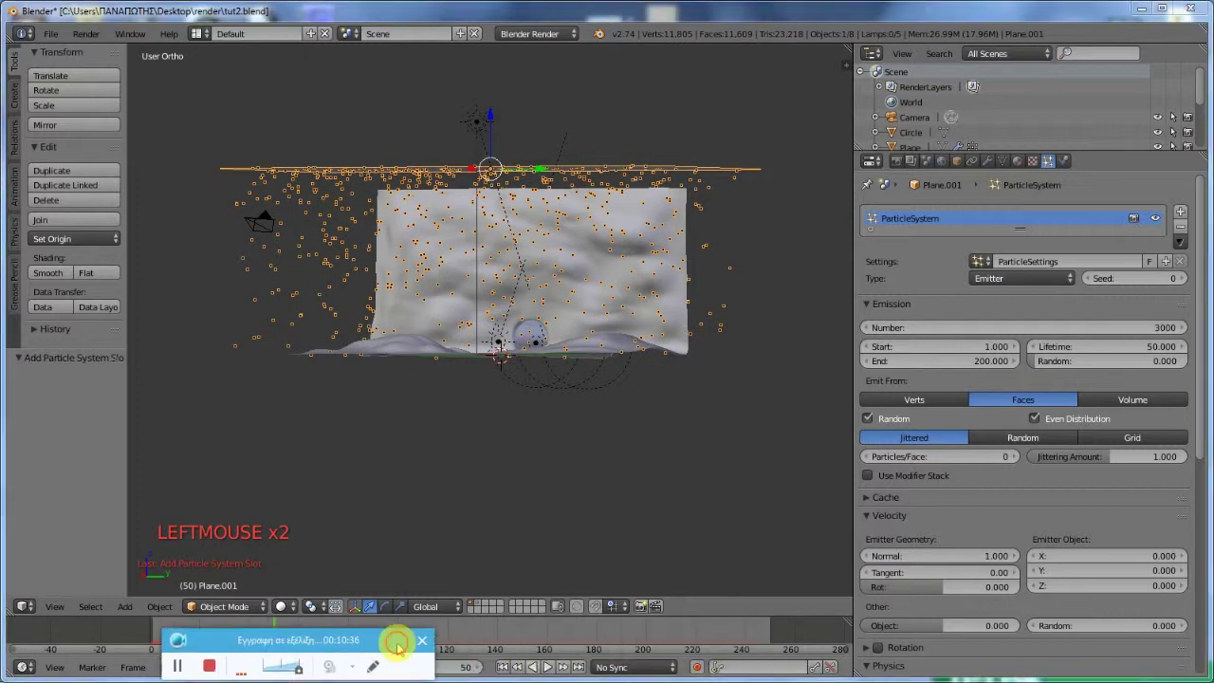
mouse_move(640, 388)
middle_down()
mouse_move(631, 414)
mouse_move(639, 398)
middle_up()
scroll(640, 398, up, 2)
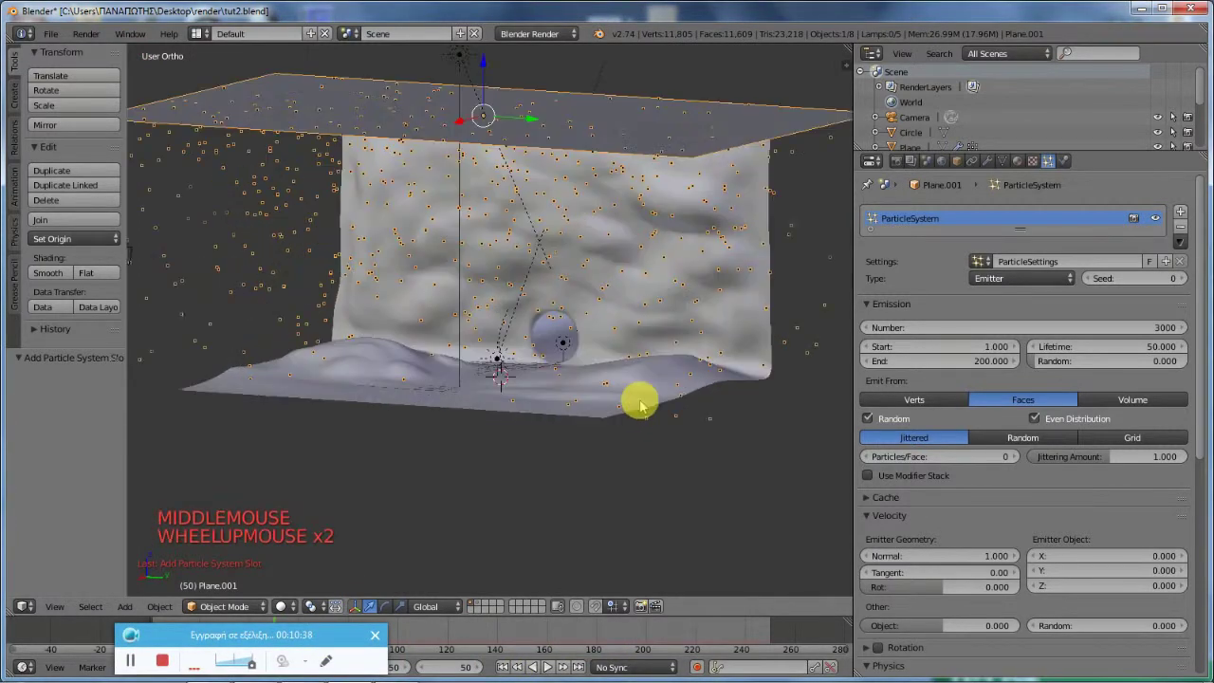
Step: Set the particle emission start to -260, the lifetime to 260 and the end to 260
click(907, 347)
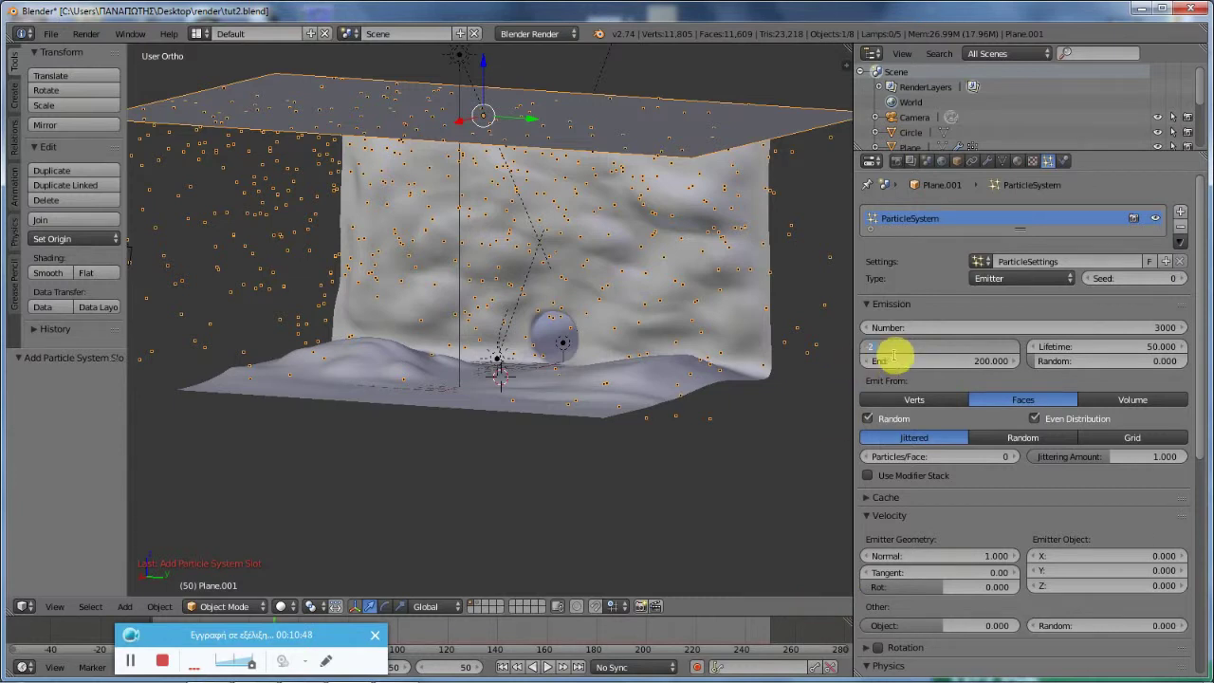
key(Return)
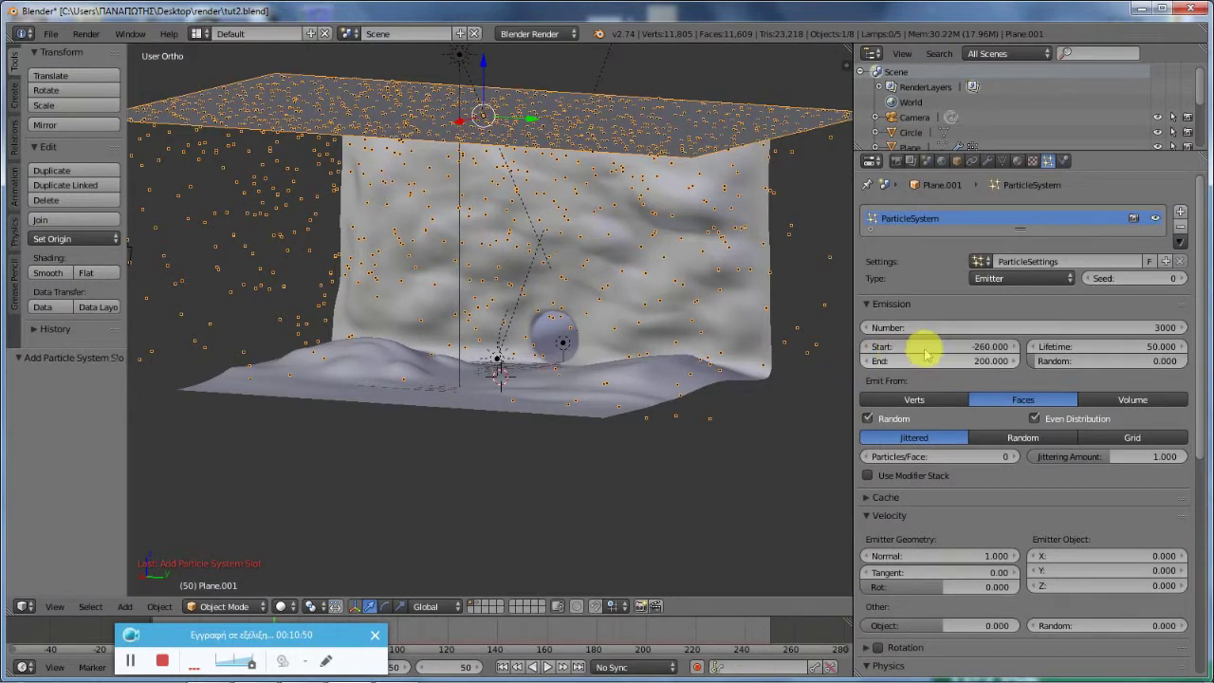
click(1060, 346)
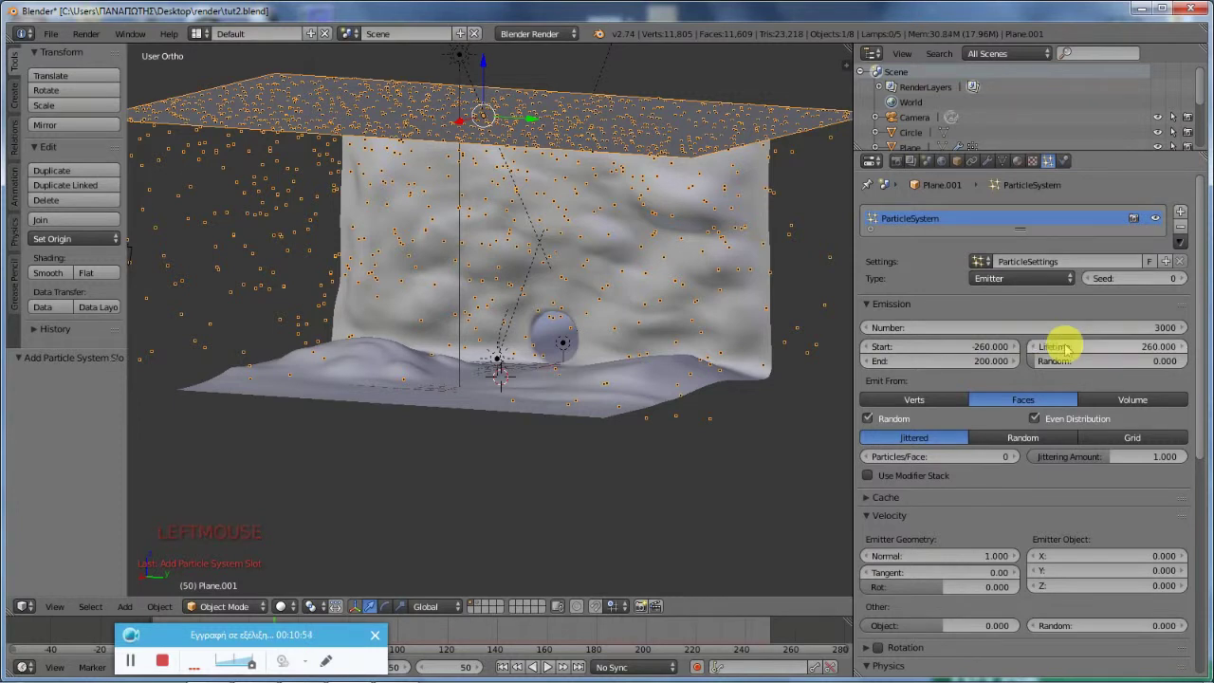
click(968, 361)
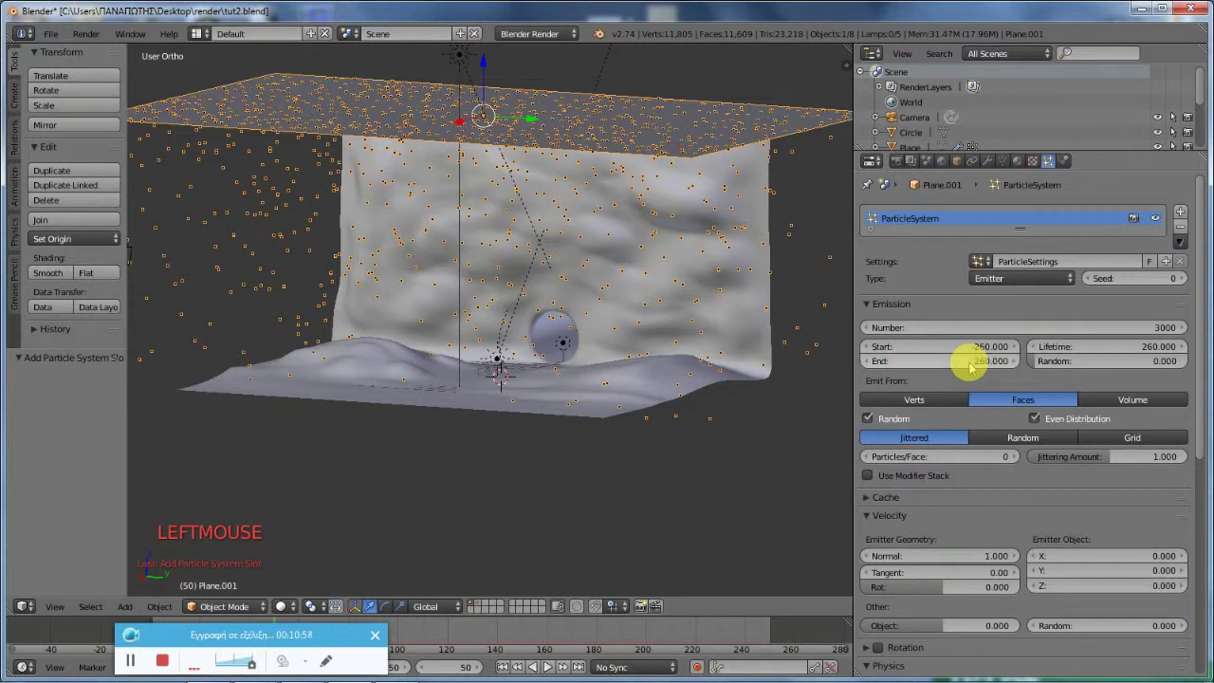
Step: Replay the animation from the first frame, examine the particle fall from the front, and stop playback
scroll(432, 332, down, 2)
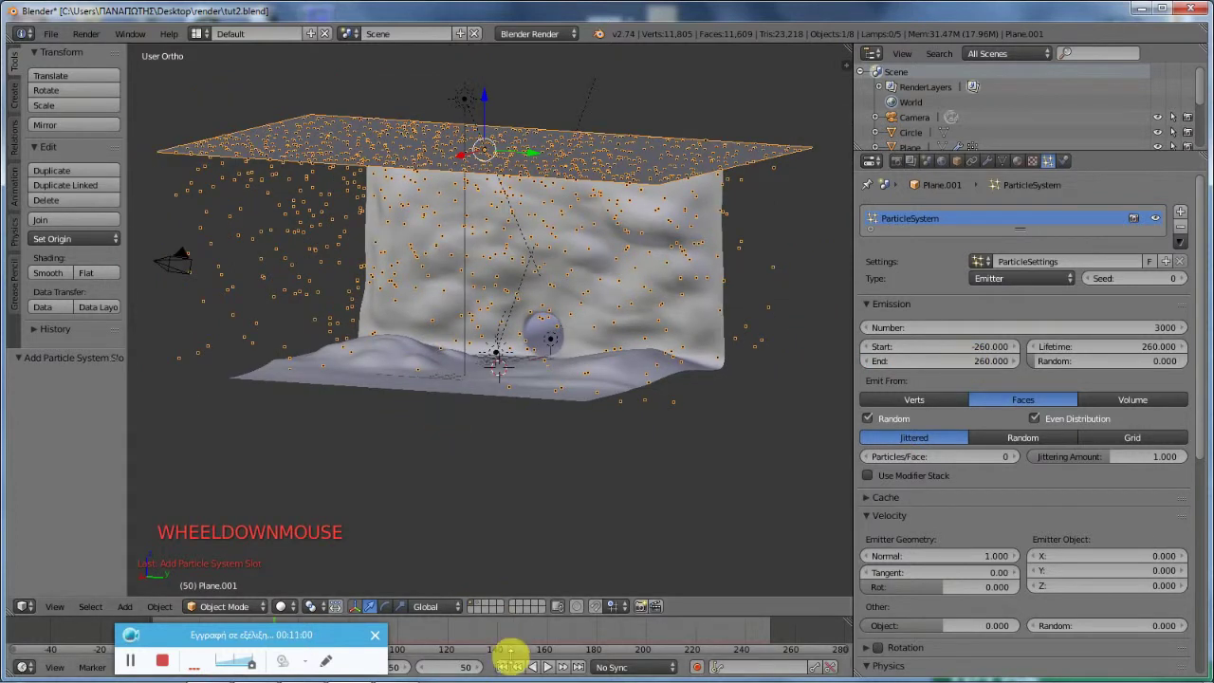
click(504, 667)
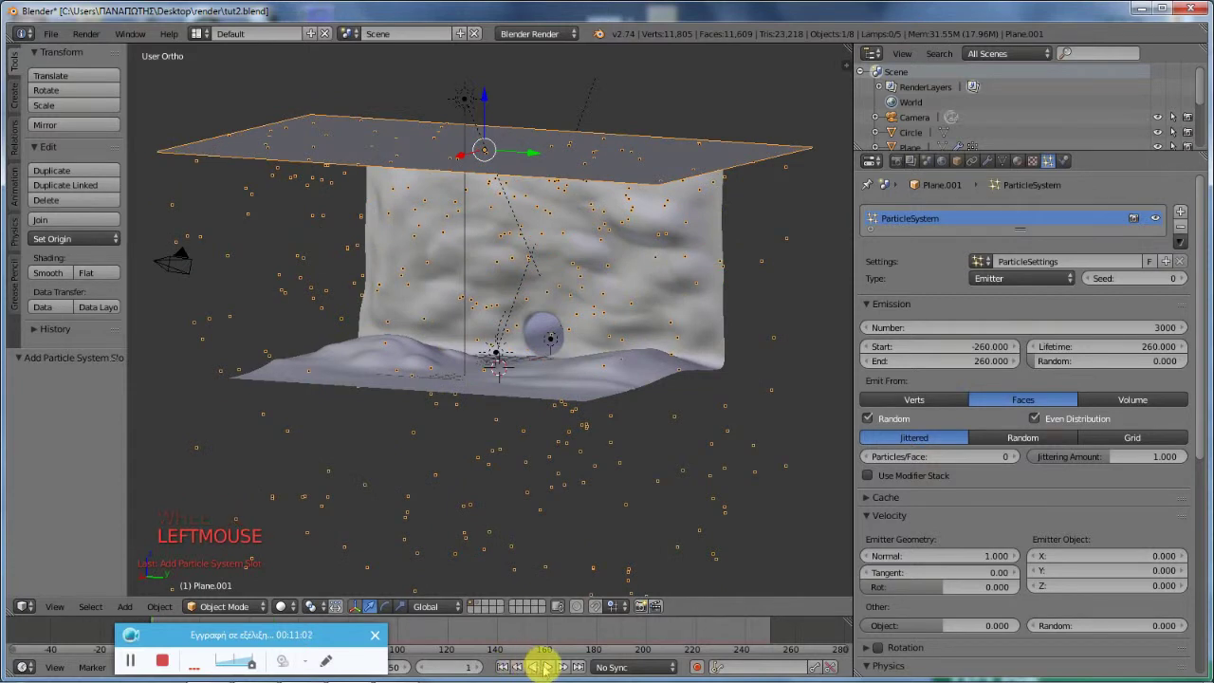
click(546, 666)
scroll(550, 441, down, 4)
scroll(550, 441, down, 4)
scroll(548, 441, up, 11)
scroll(539, 441, down, 2)
middle_drag(455, 426, 503, 414)
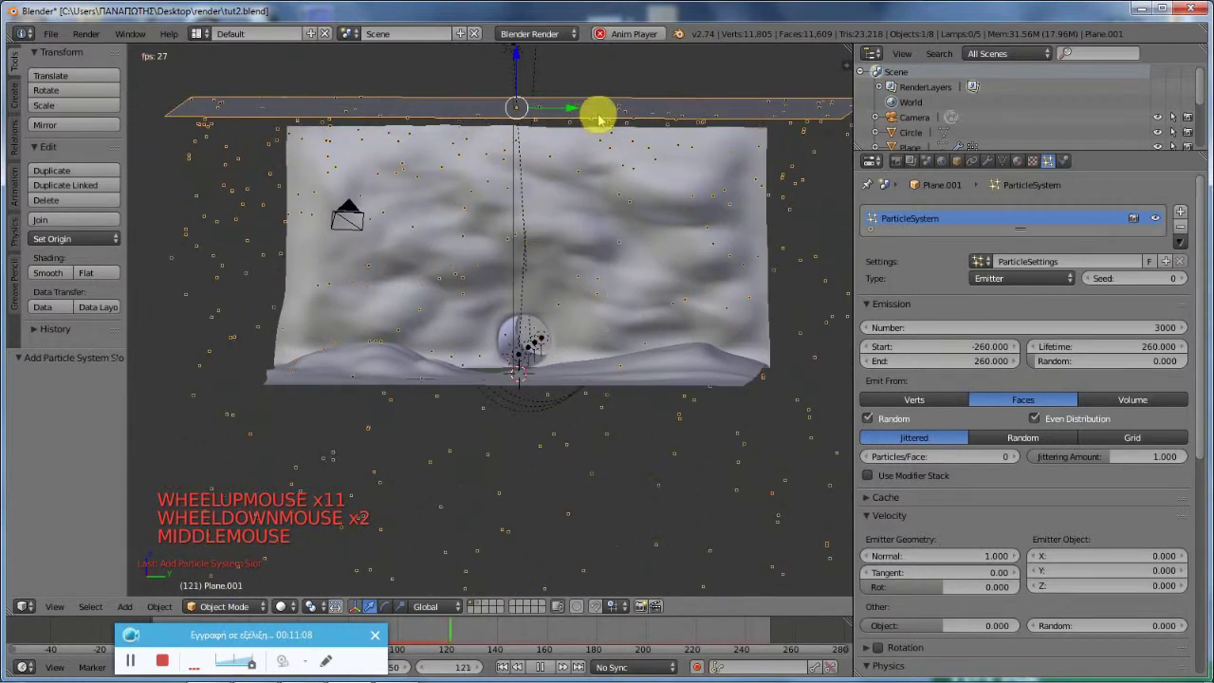
scroll(937, 417, down, 6)
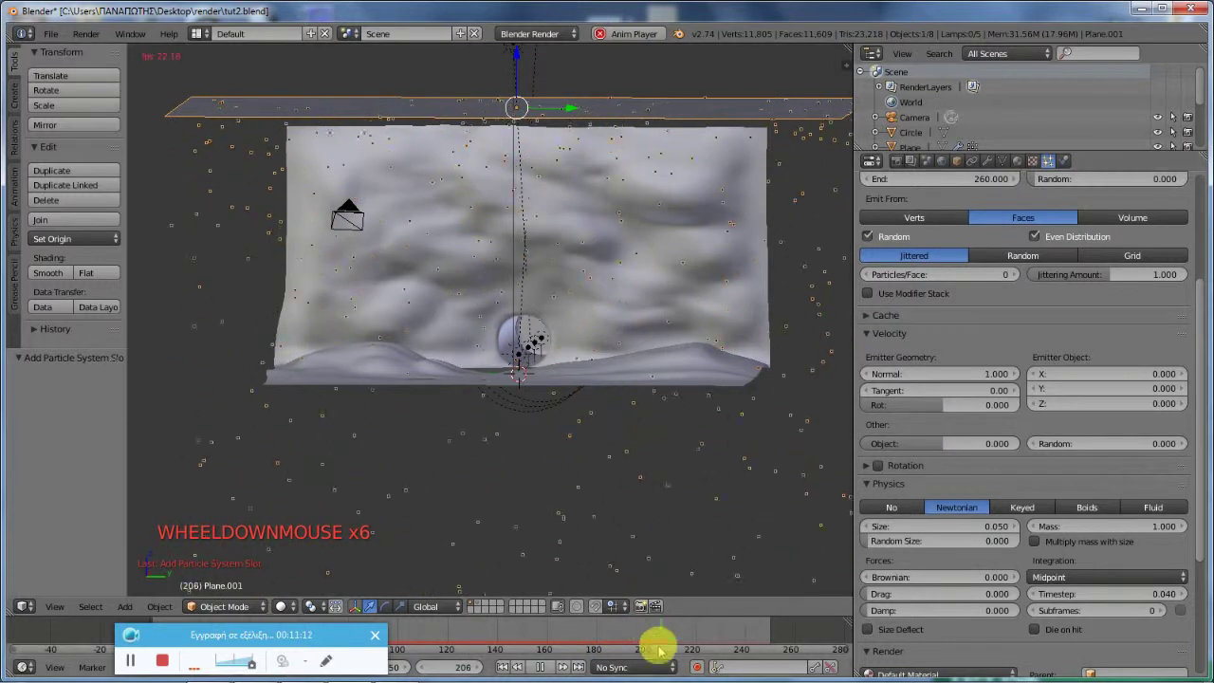
click(550, 666)
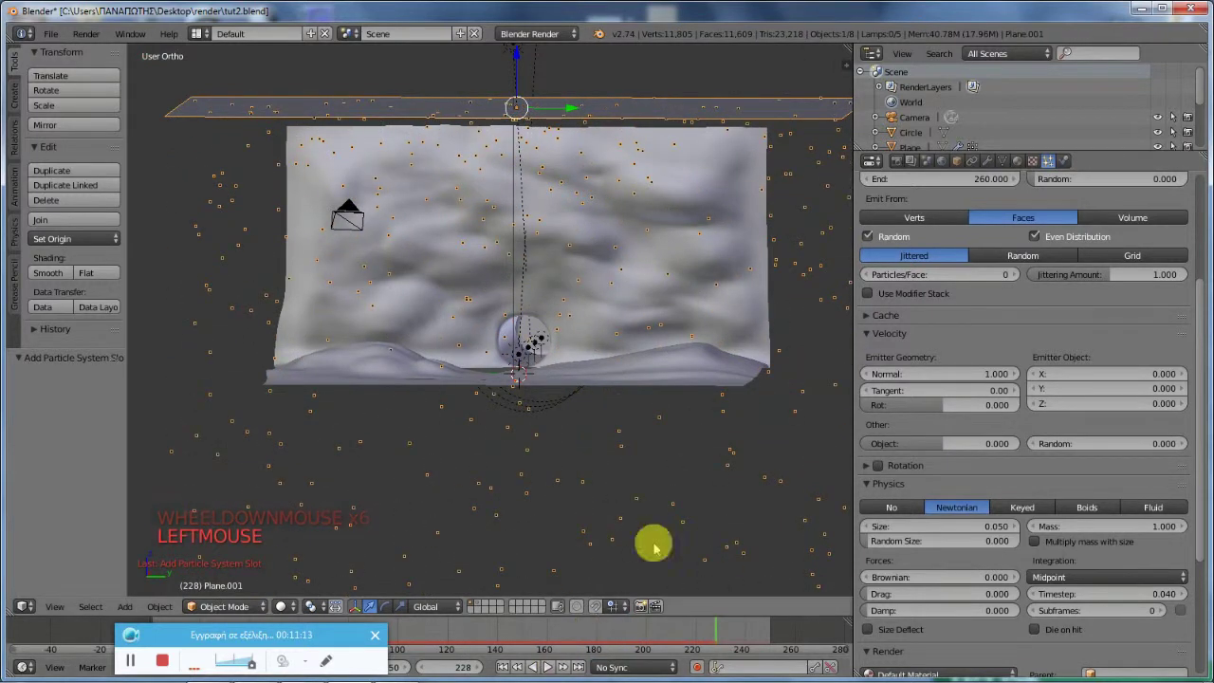
Step: Set the particles' Brownian force to 0.5 and replay the animation from the first frame
click(918, 577)
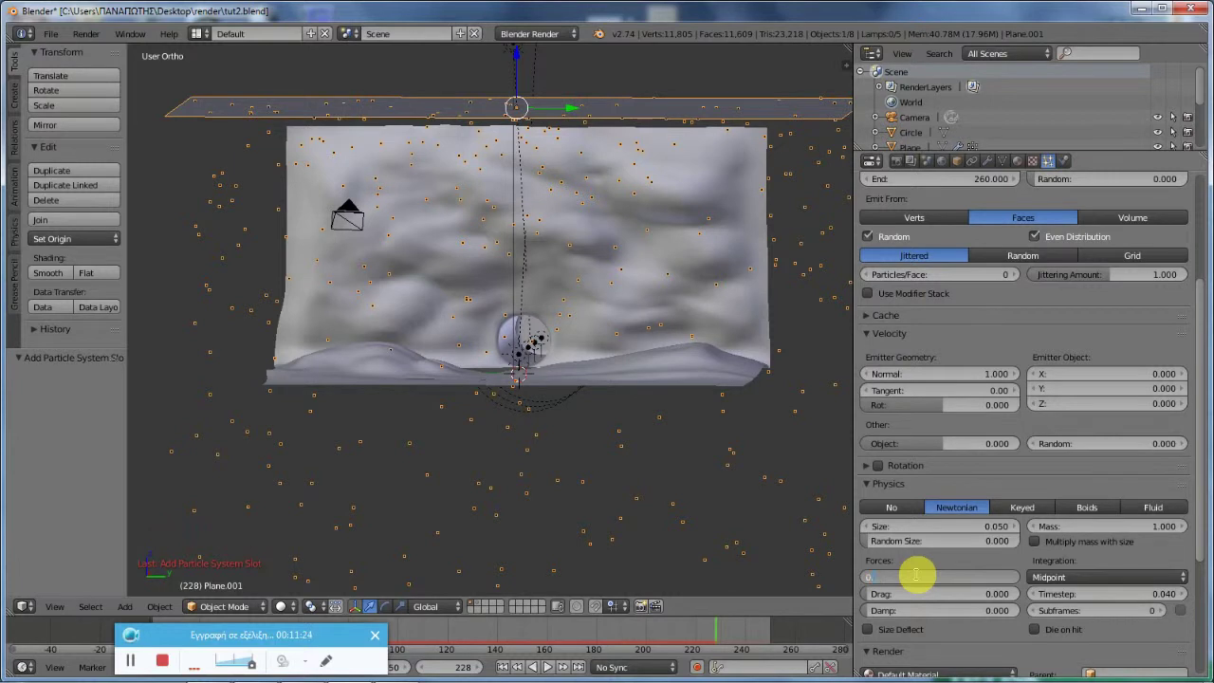
text(0.5)
key(Return)
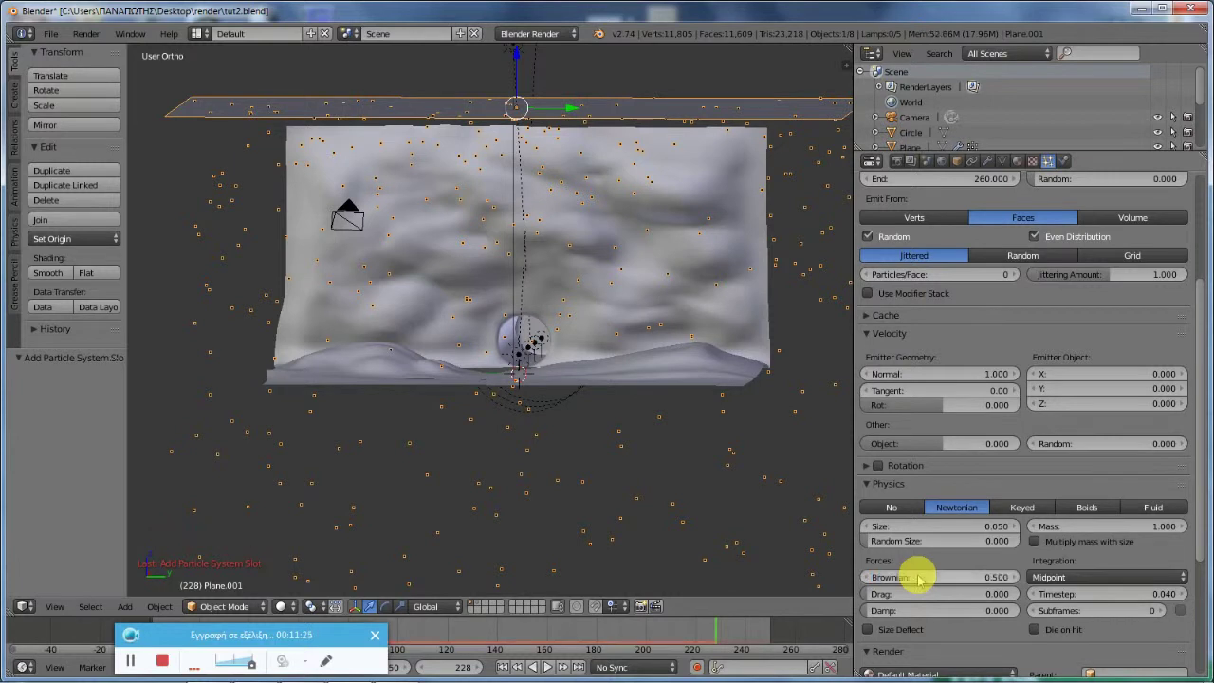
click(502, 667)
click(547, 667)
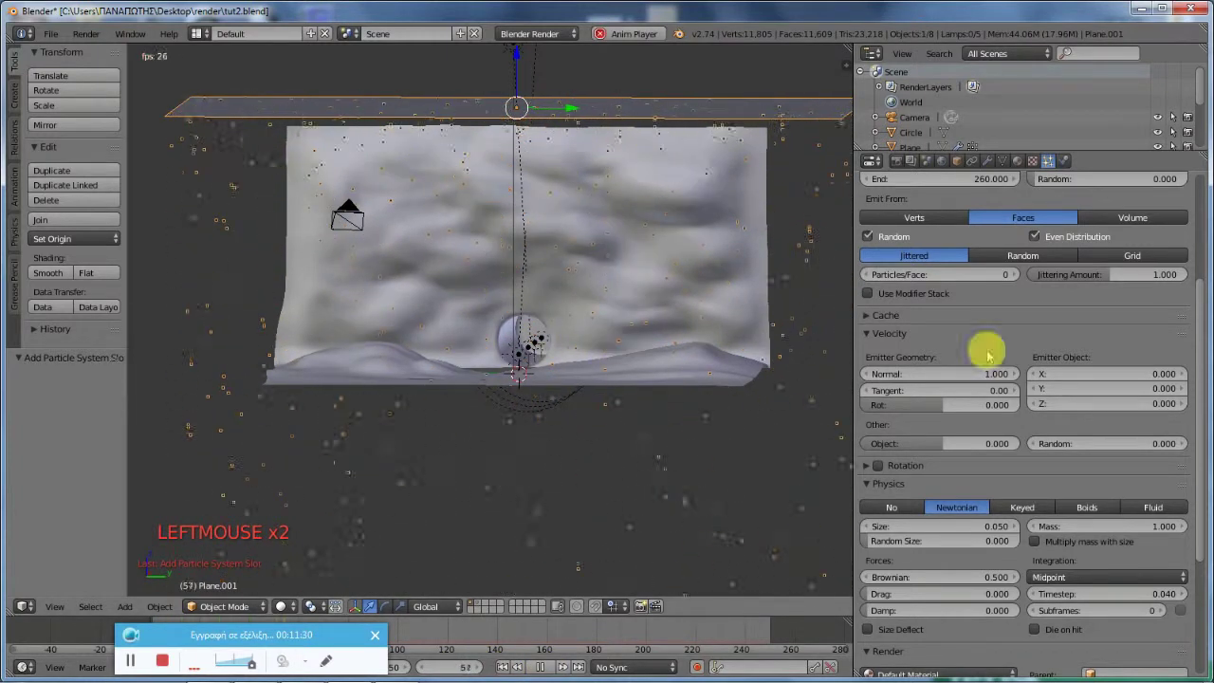
Step: Try a gravity field weight of 0.01 for the particles and check their motion above the plane
scroll(996, 408, down, 1)
scroll(1003, 414, down, 9)
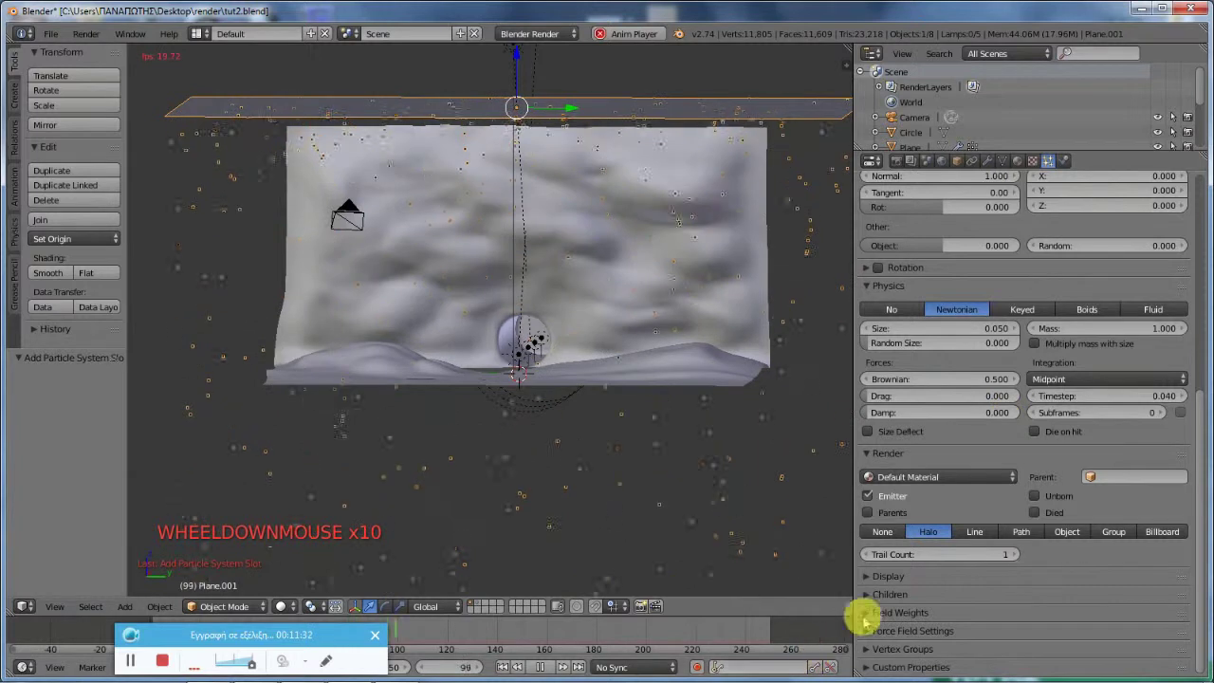
click(866, 617)
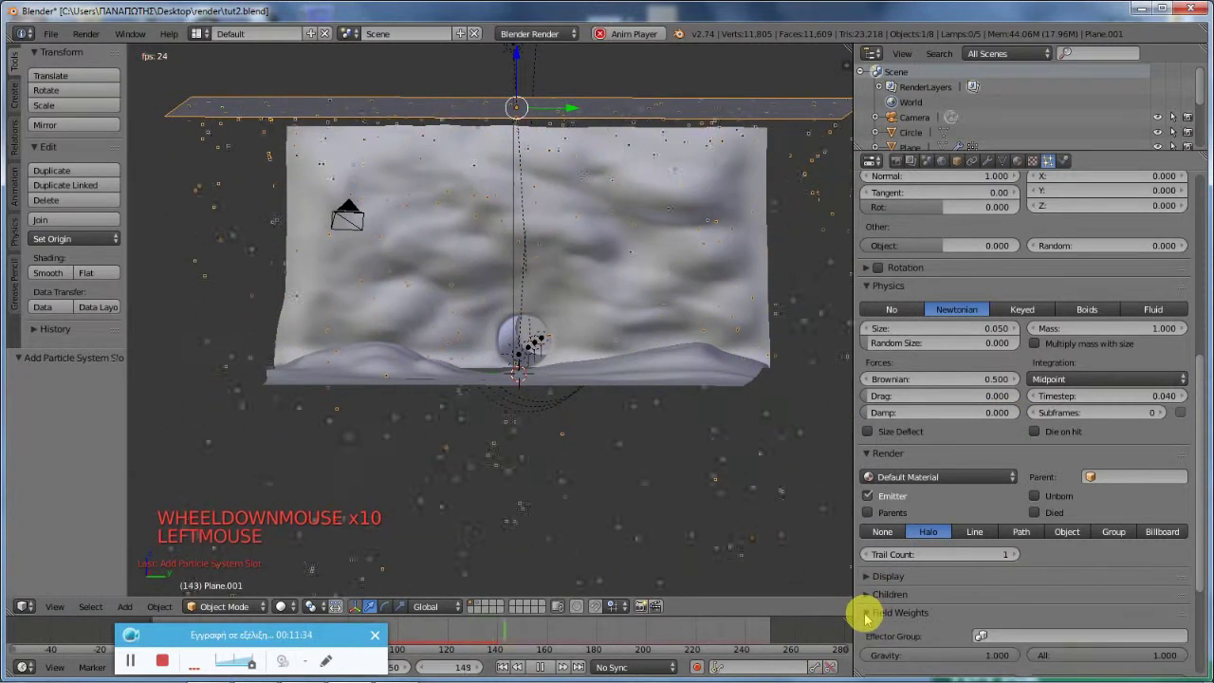
scroll(895, 601, down, 5)
click(919, 504)
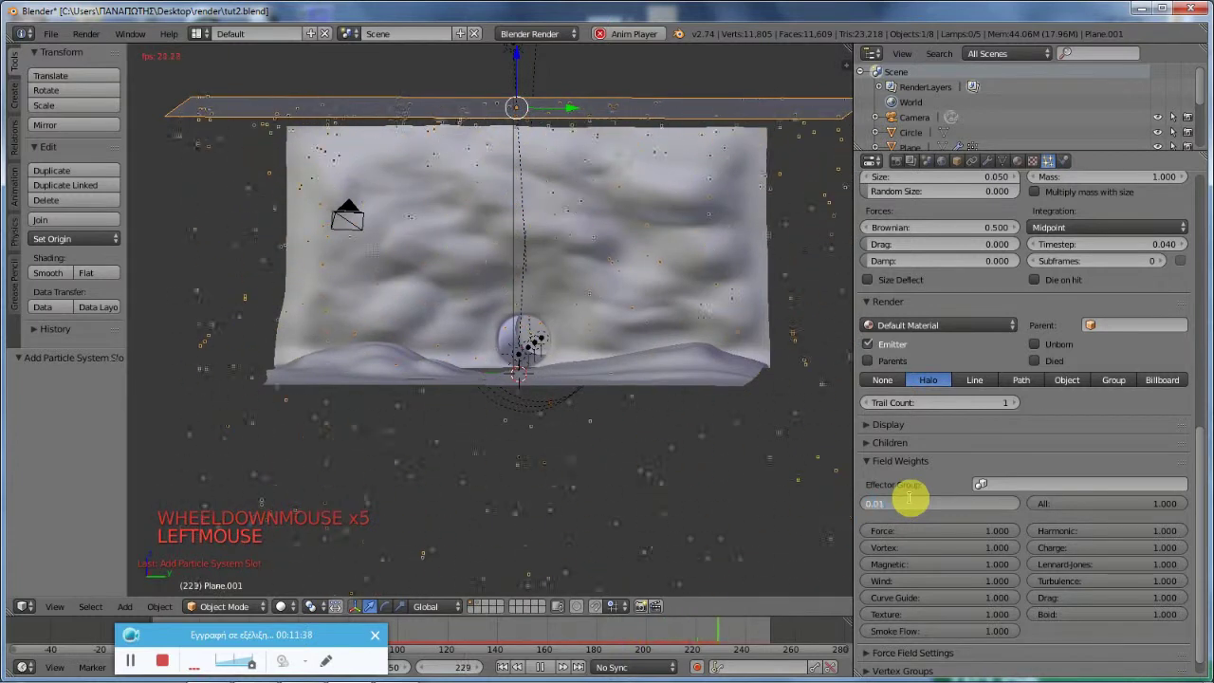
text(0.01)
key(Return)
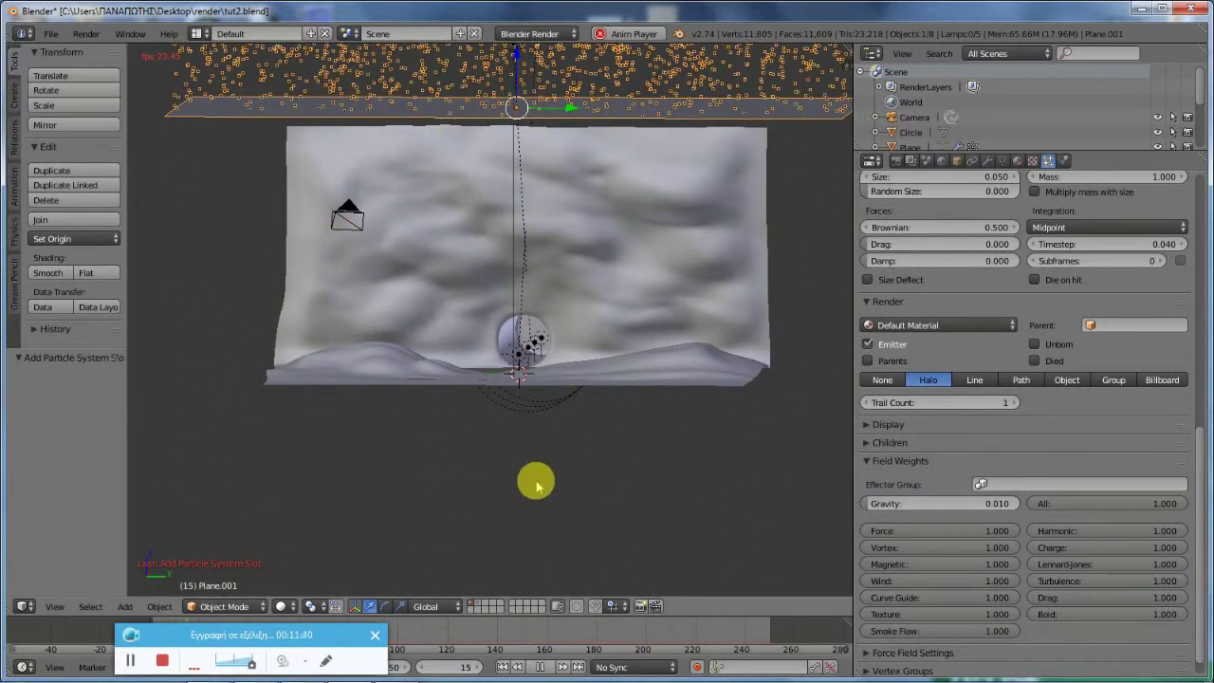
scroll(590, 323, down, 3)
shift+middle_drag(563, 216, 488, 269)
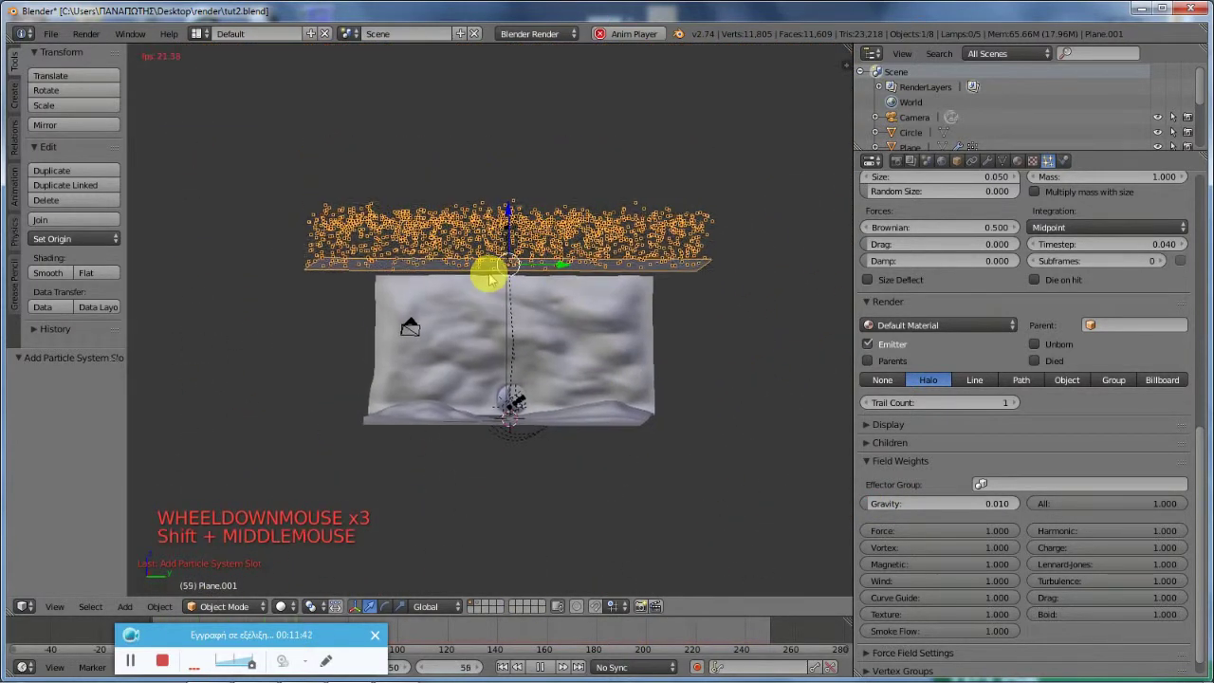
Step: Try a gravity field weight of 0.1, restart the animation and check the particle fall around the scene
scroll(487, 275, up, 4)
click(901, 505)
text(0.1)
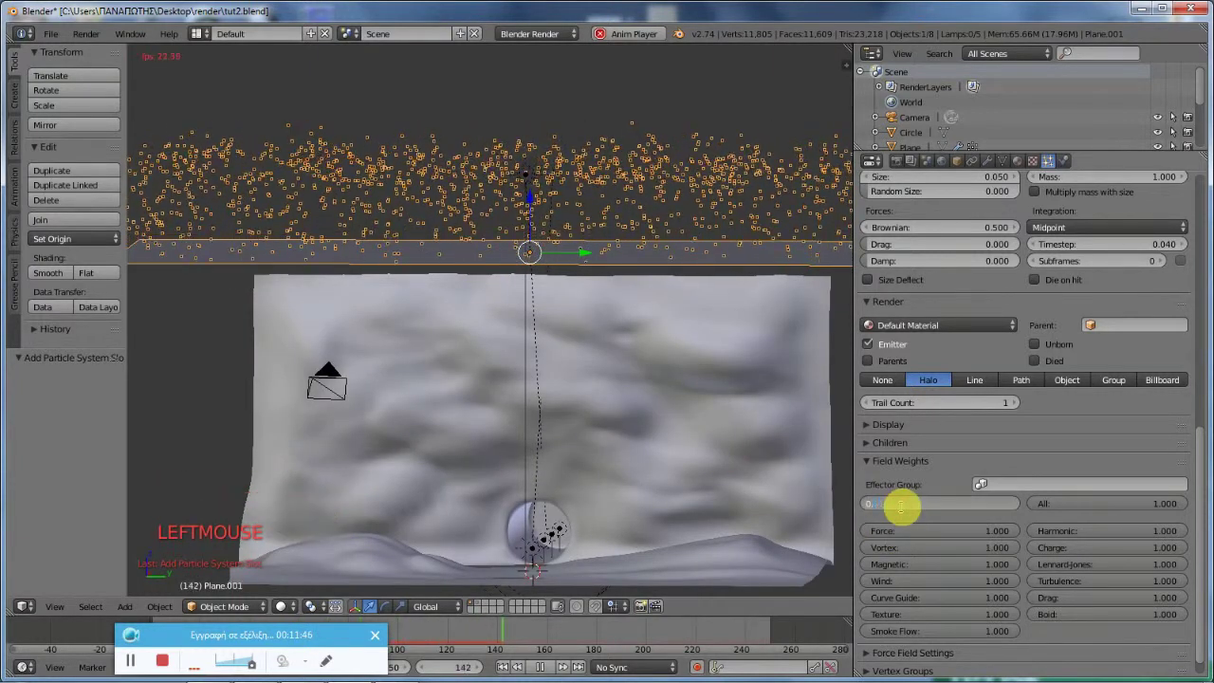
key(Return)
click(505, 663)
scroll(560, 483, down, 6)
middle_drag(640, 477, 585, 499)
scroll(582, 496, up, 6)
scroll(531, 491, down, 3)
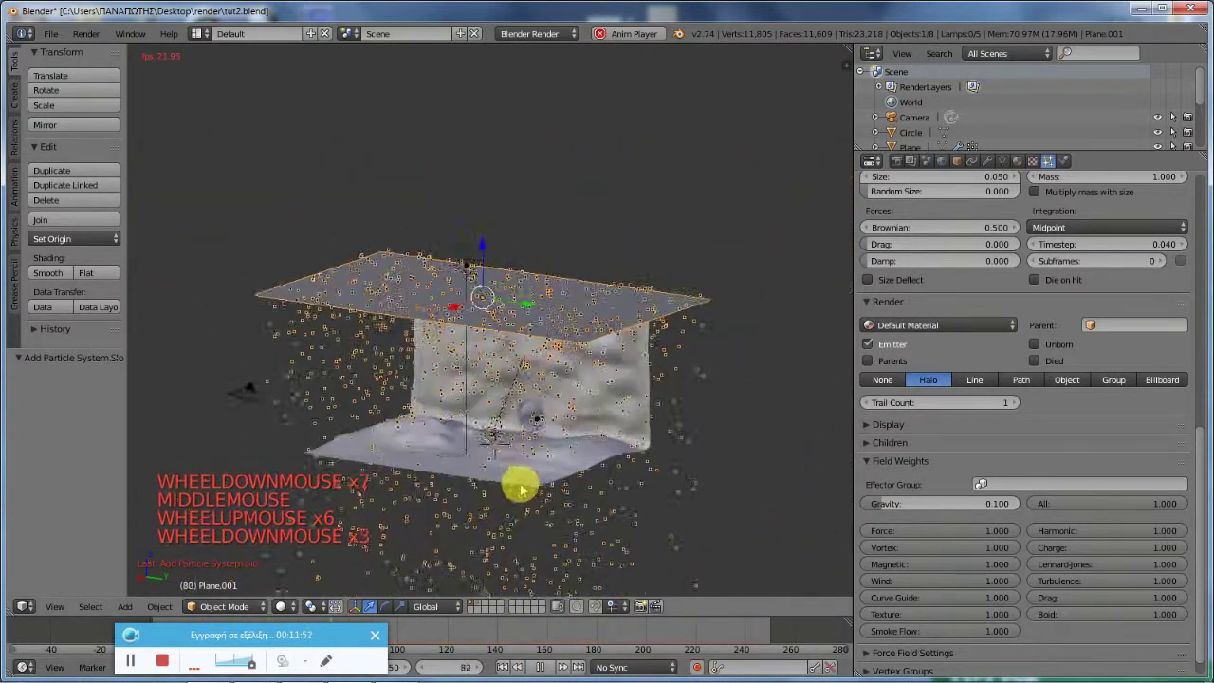
scroll(520, 490, down, 2)
middle_drag(446, 490, 485, 477)
Step: Try a gravity field weight of 0.8 for the particles
click(939, 502)
text(0.8)
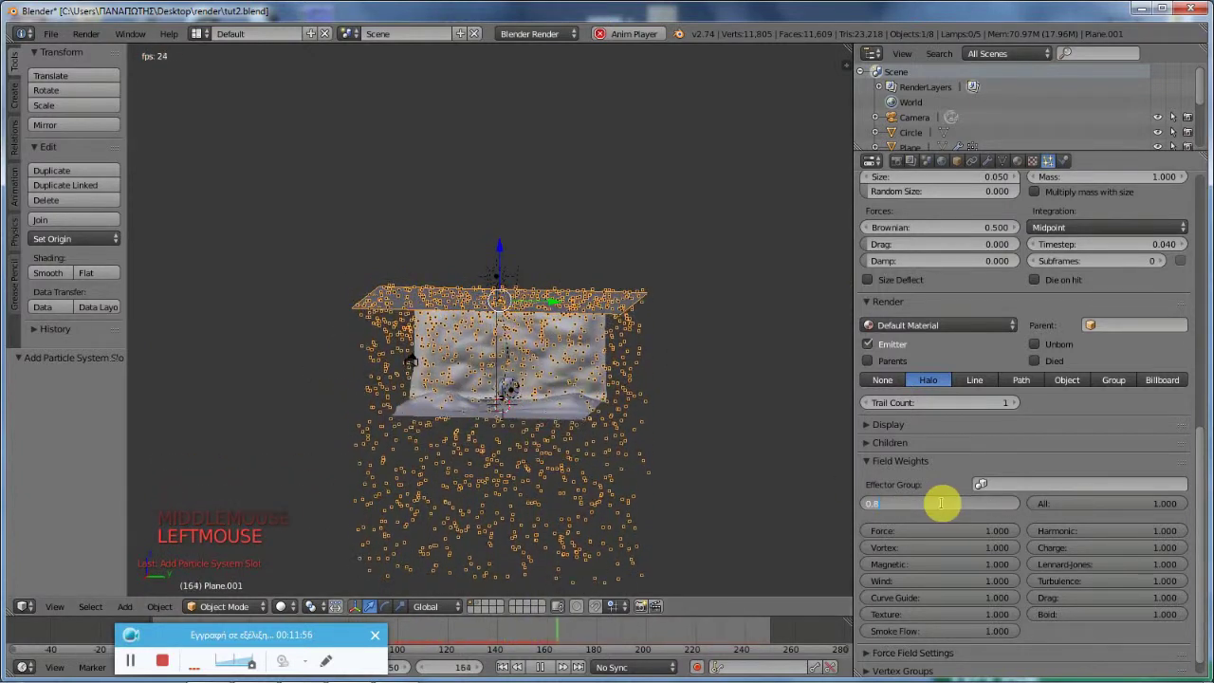
key(Return)
Step: Reduce the particles' gravity field weight to 0.08 and watch the restarted animation over the scene
click(944, 505)
text(0)
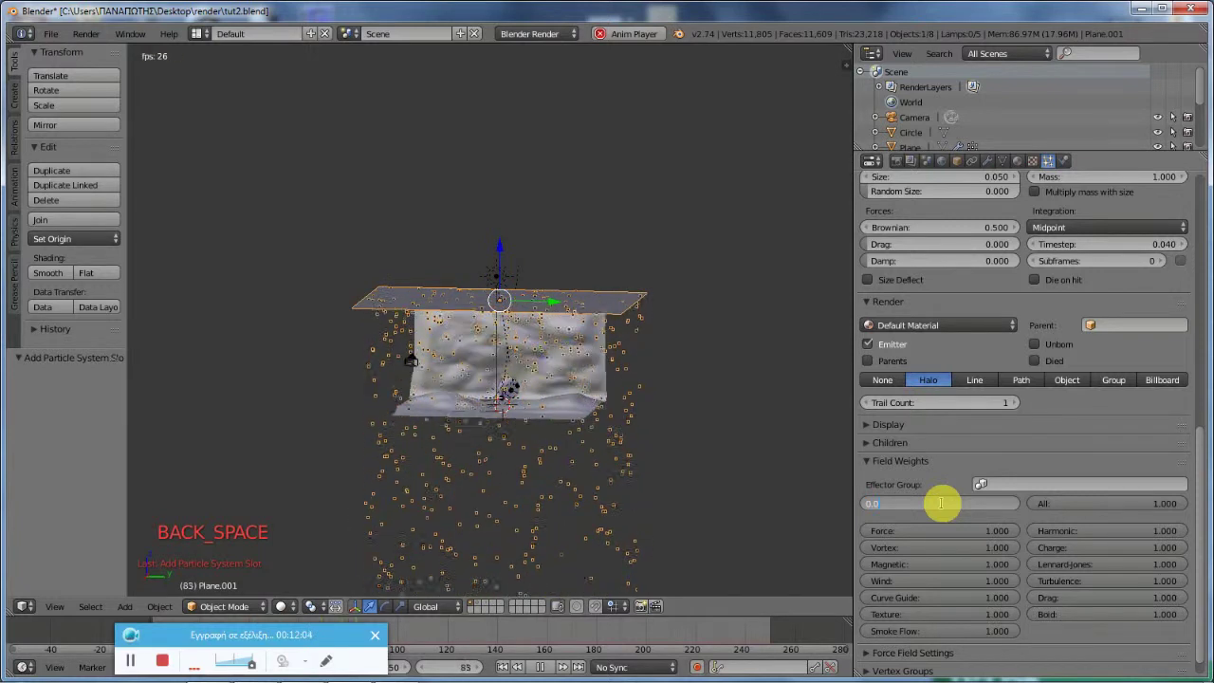
key(Return)
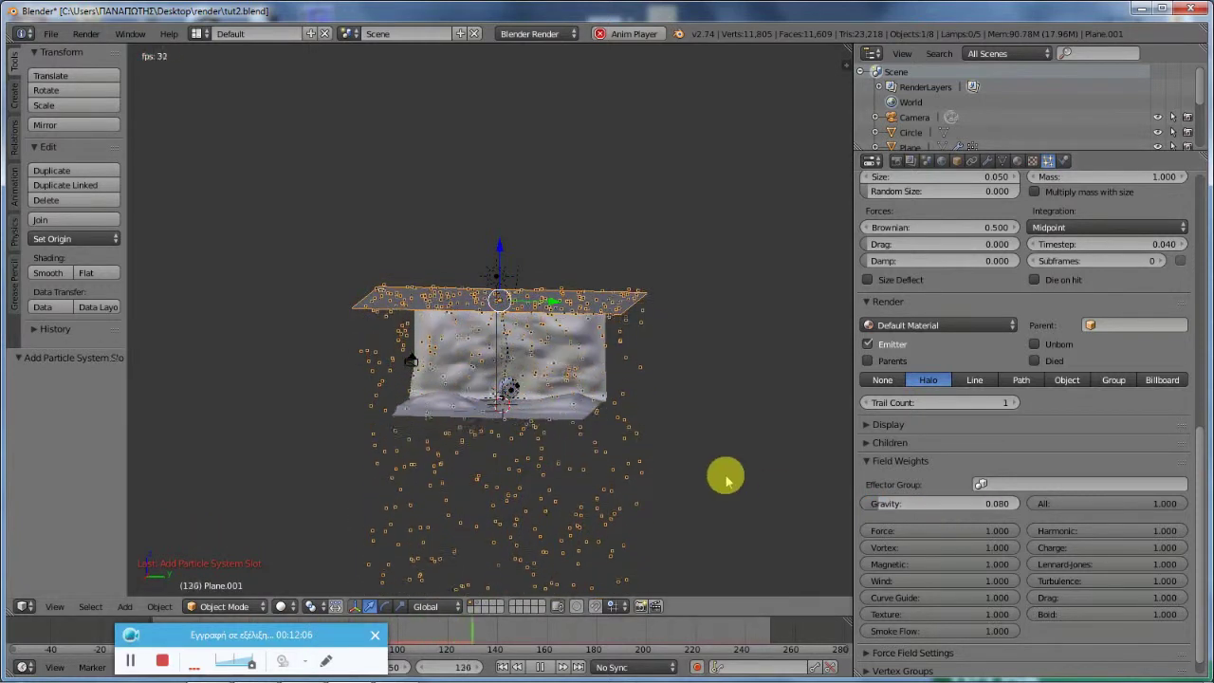
scroll(685, 527, down, 2)
click(503, 666)
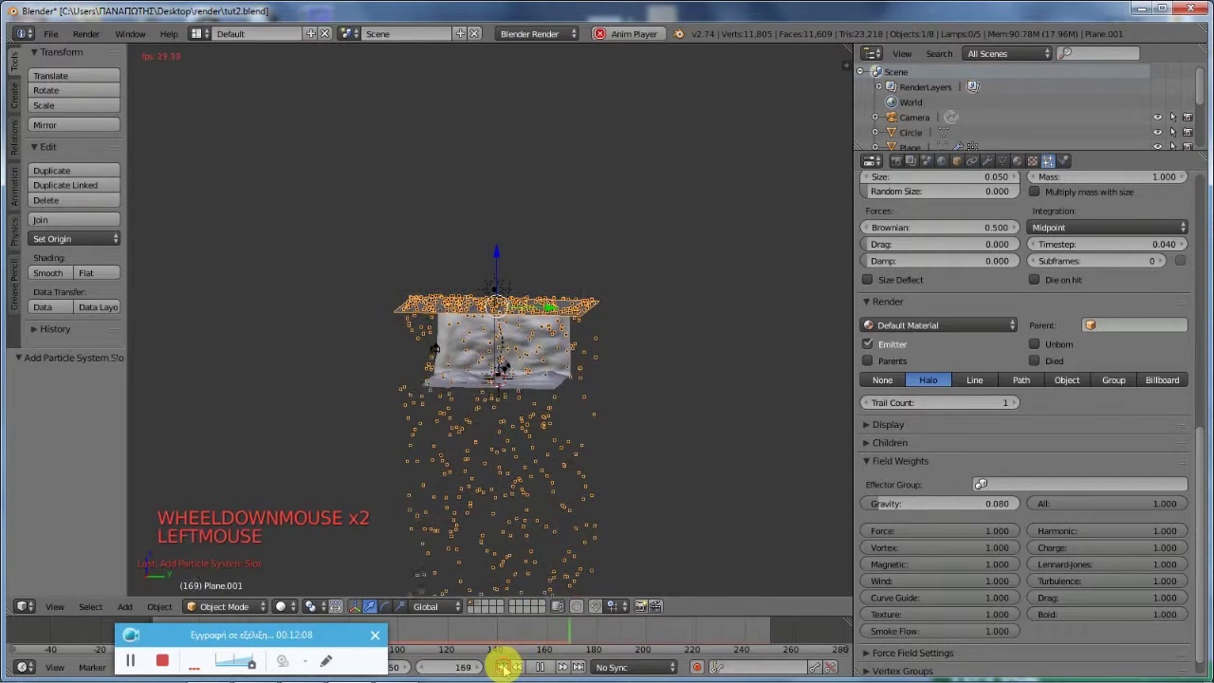
scroll(515, 432, up, 4)
shift+middle_drag(520, 482, 527, 281)
Step: Try a gravity field weight of 0.04 and restart the animation from the first frame
click(948, 504)
click(949, 504)
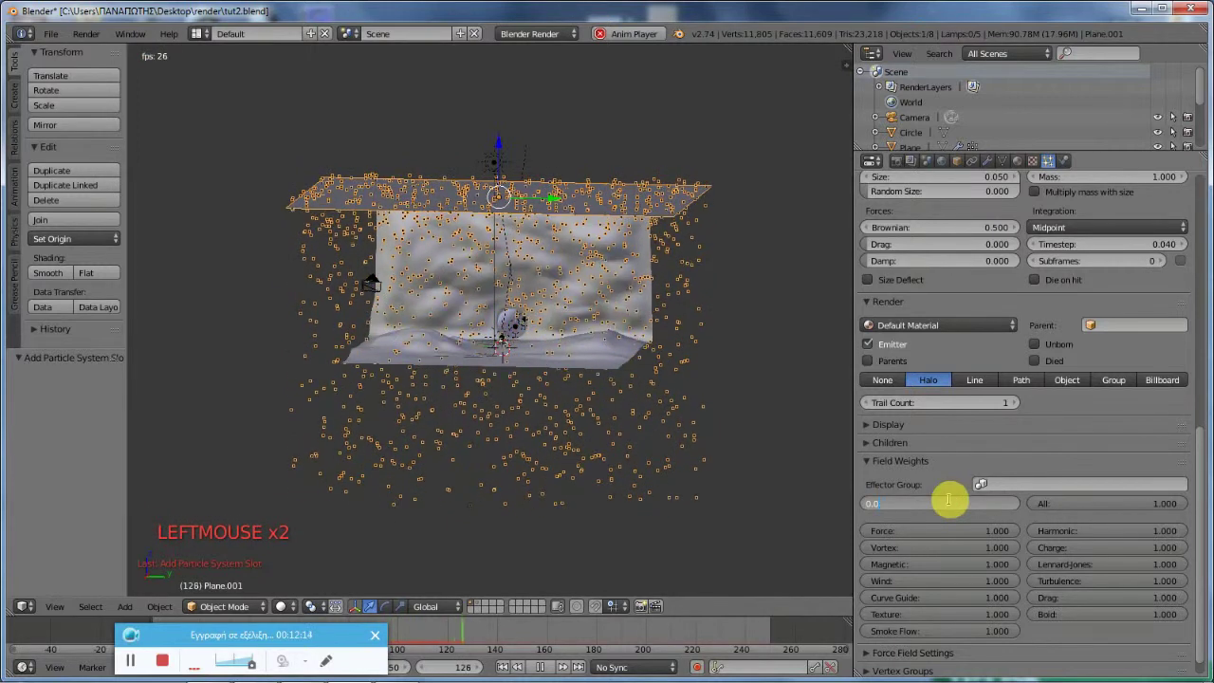
key(Return)
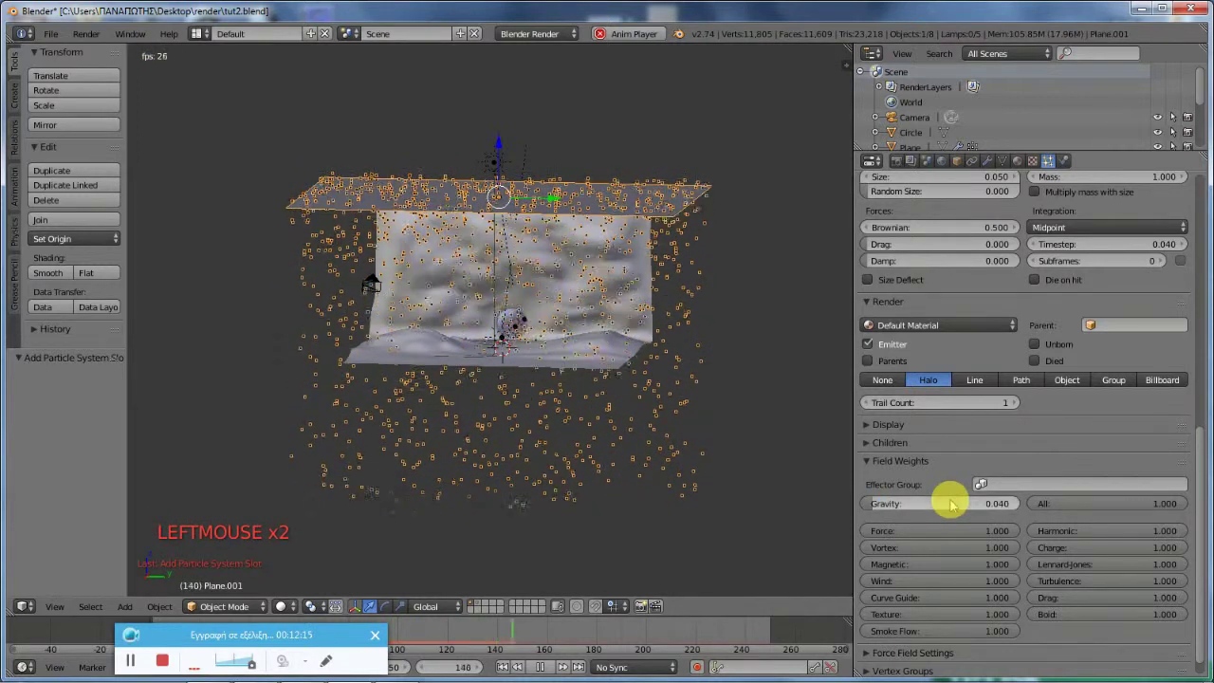
click(507, 666)
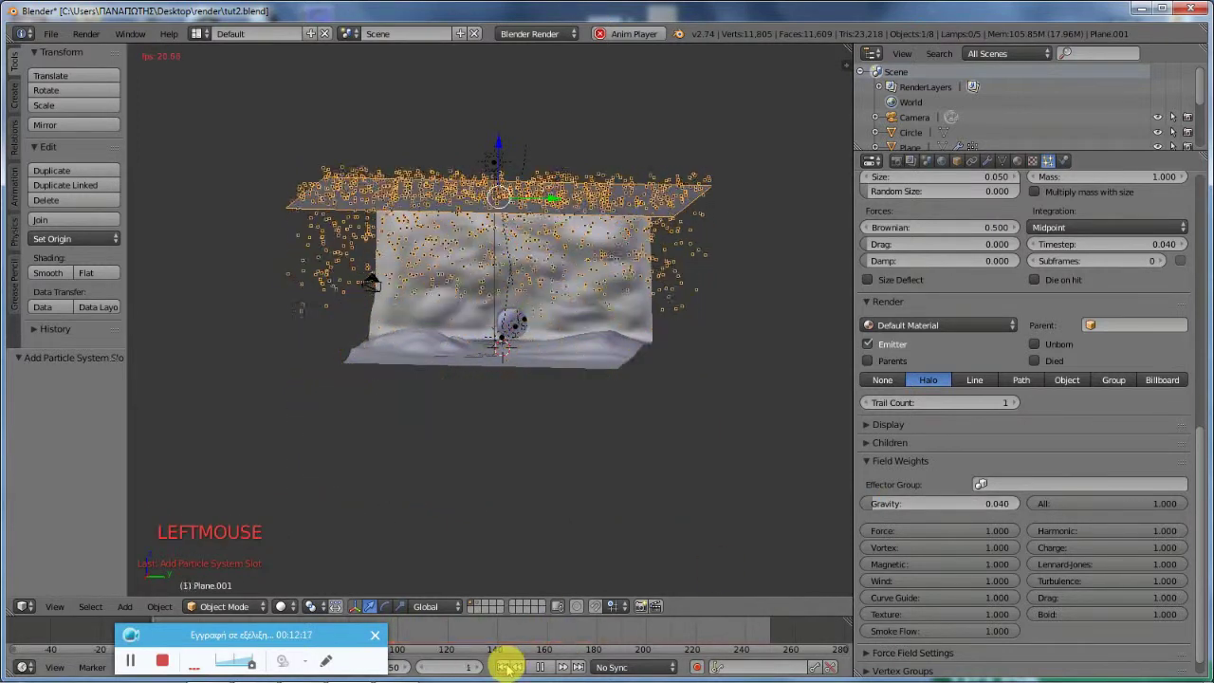
Step: Set the particles' gravity field weight to 0.076
click(969, 508)
click(968, 505)
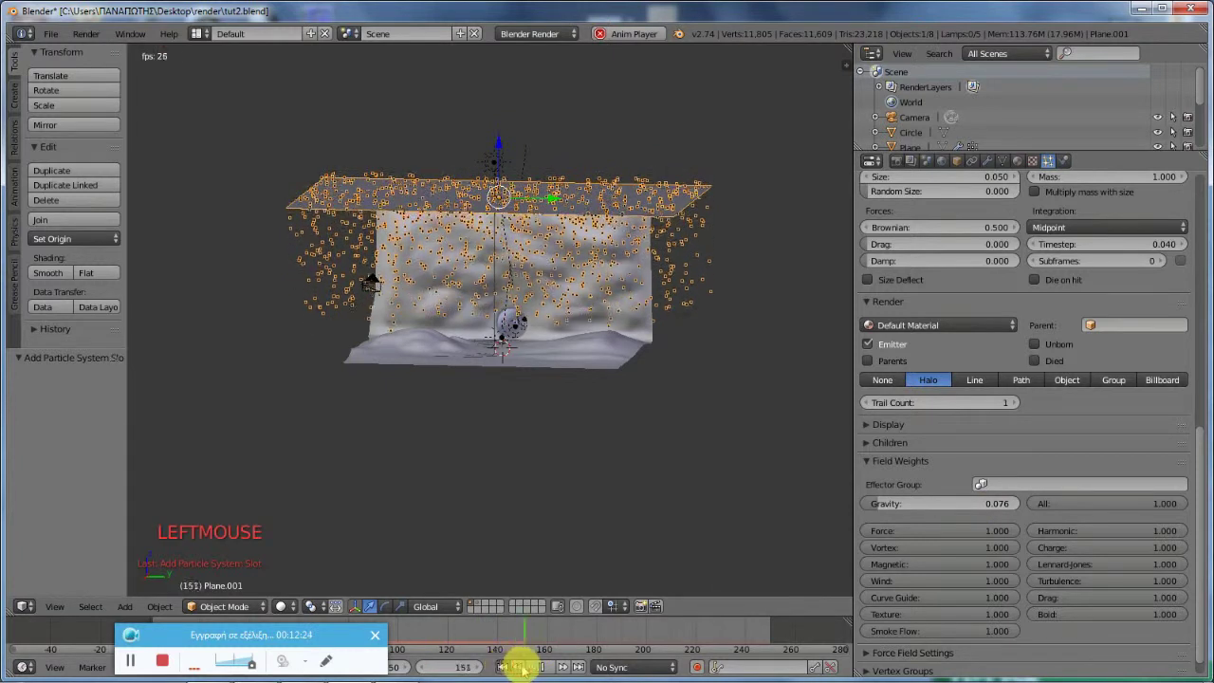
Step: Try a gravity field weight of 0.06 and watch the restarted animation up close and through the camera
click(974, 504)
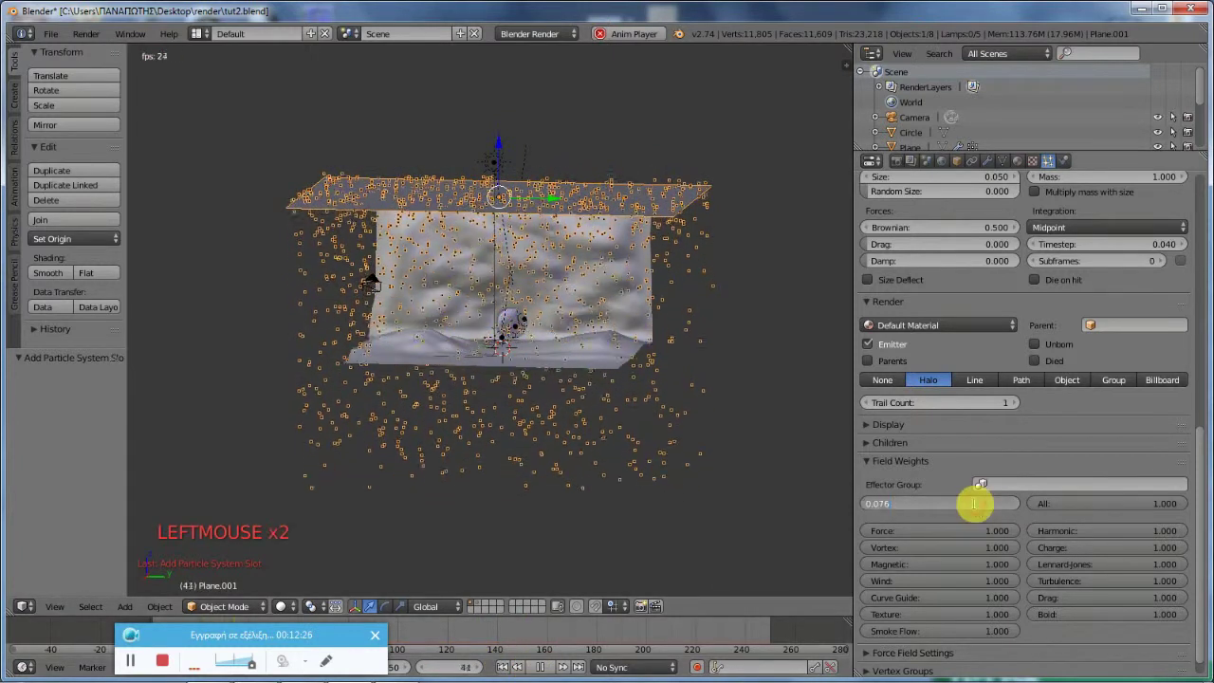
key(BackSpace)
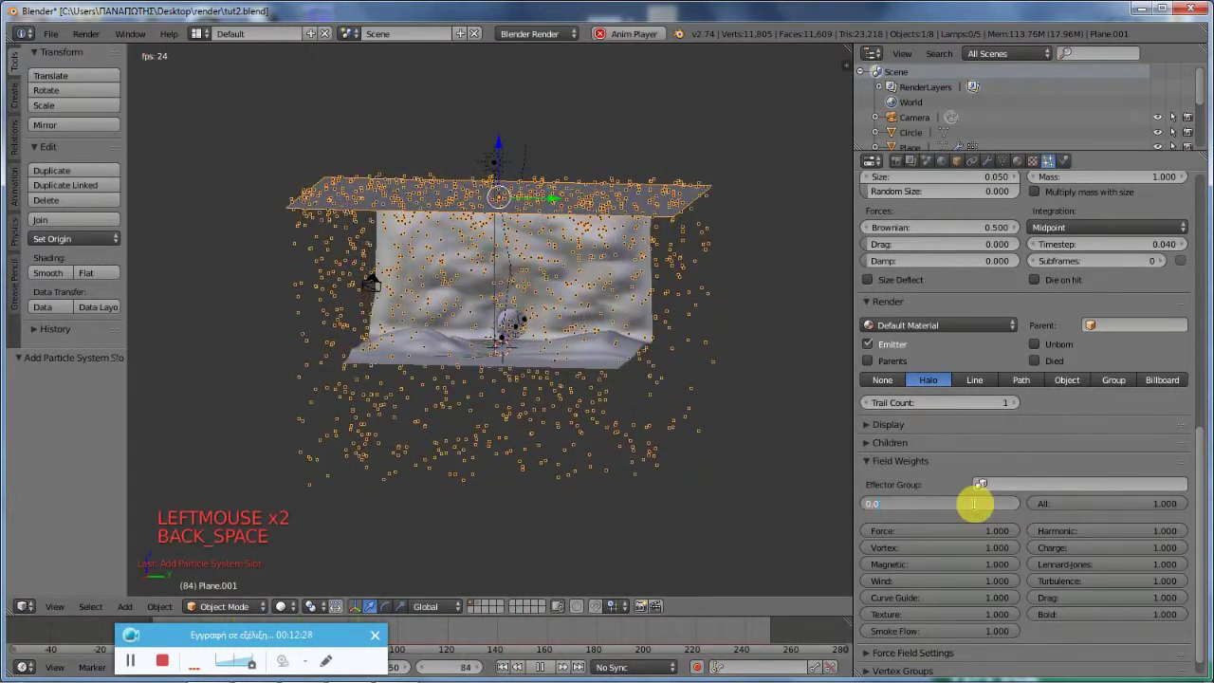
text(0.06)
key(Return)
click(504, 666)
scroll(550, 420, up, 4)
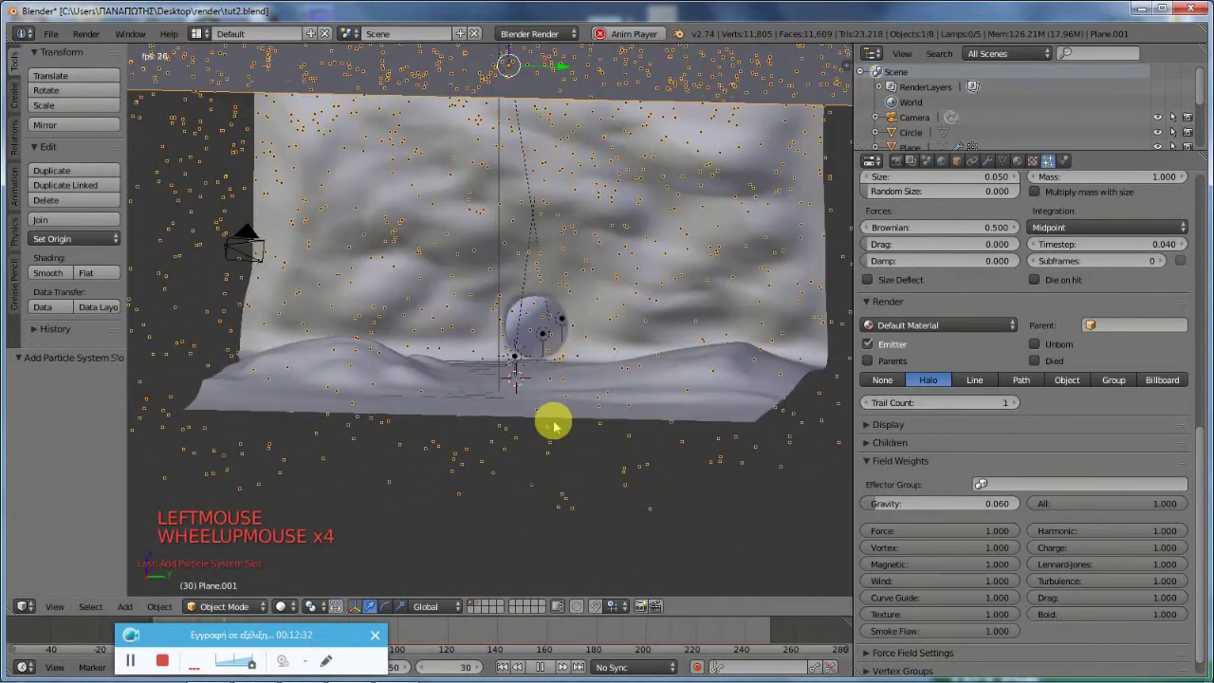
key(KP_0)
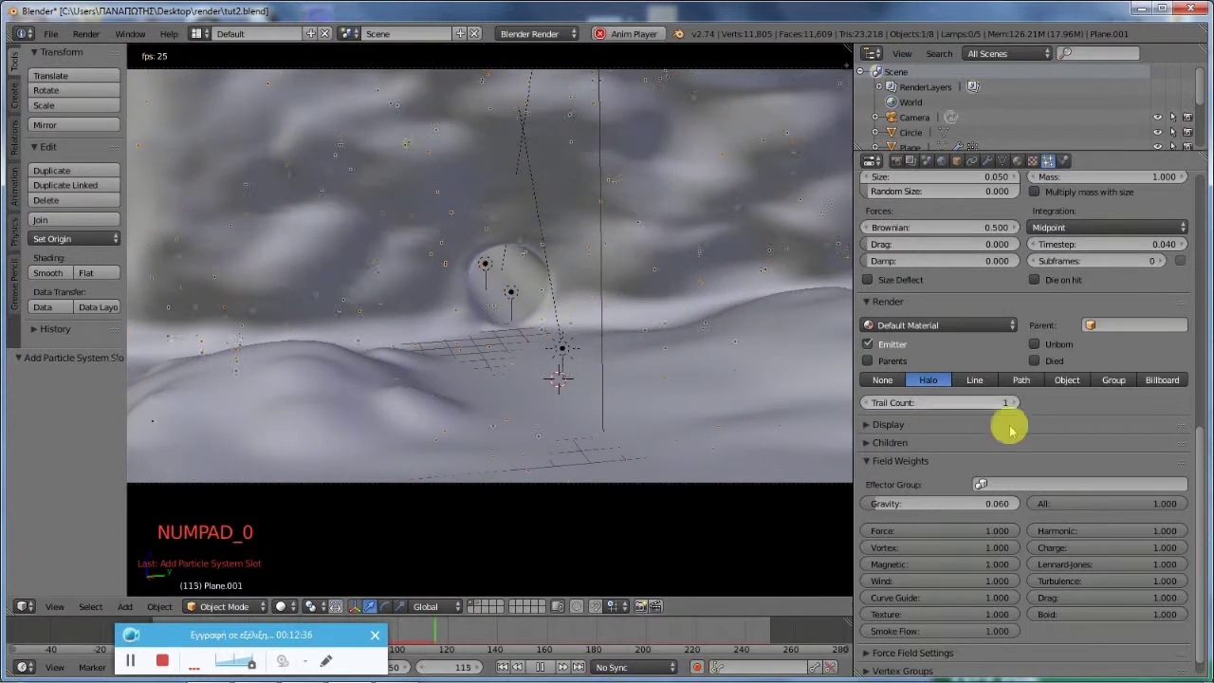
Step: Switch the particle render type to Object and open the Dupli Object choices
scroll(1008, 423, up, 4)
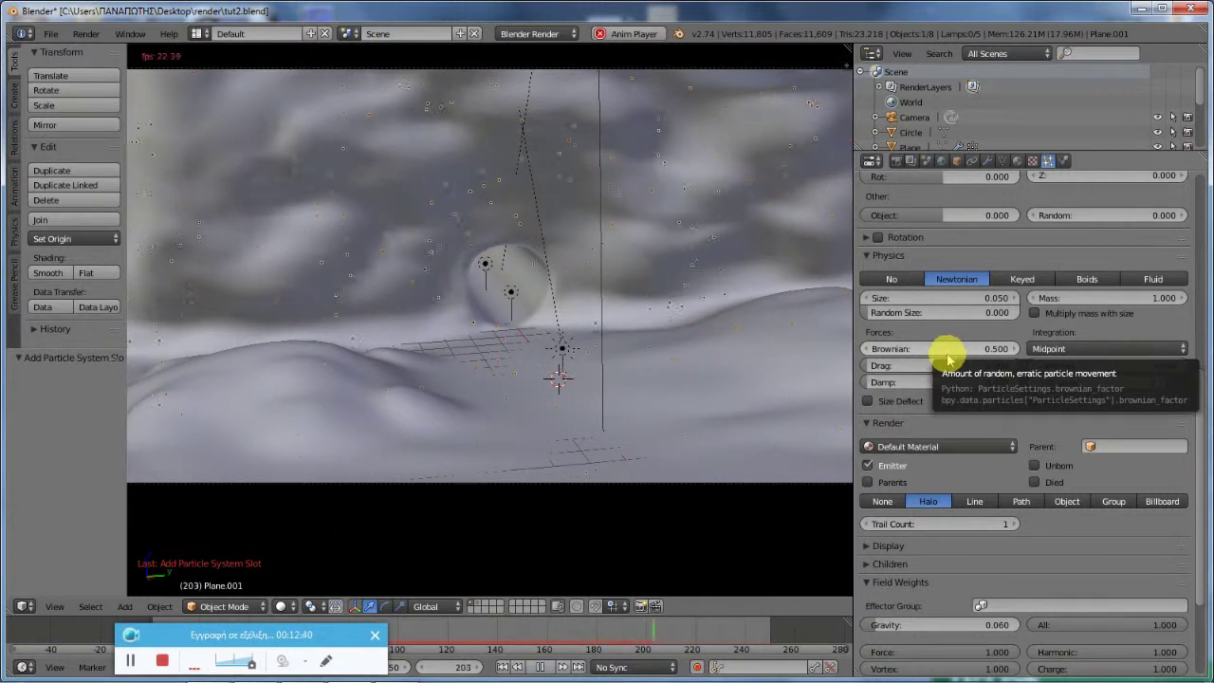
scroll(989, 443, up, 1)
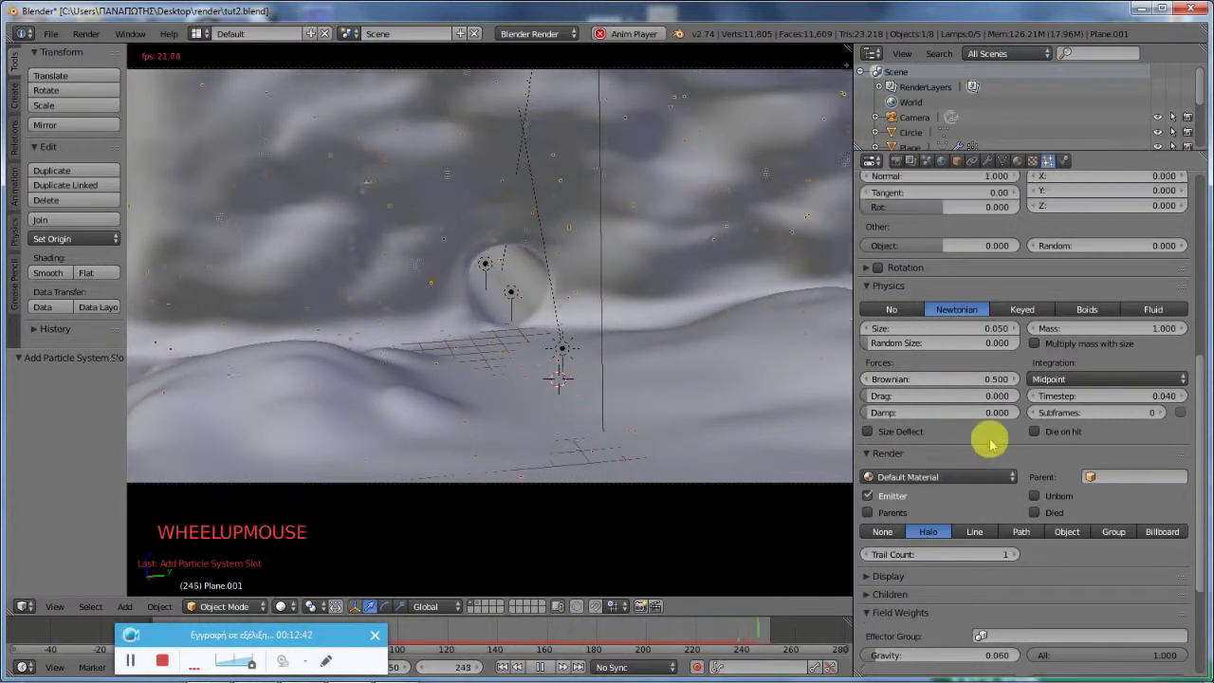
scroll(989, 443, up, 2)
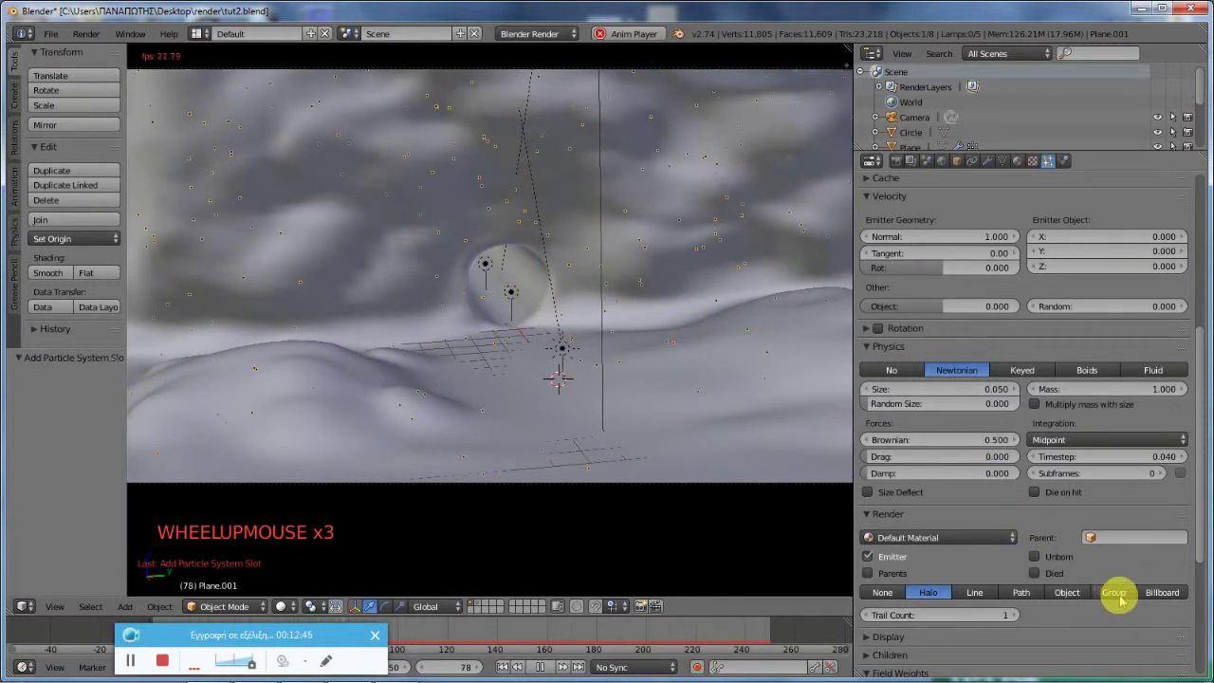
click(1070, 594)
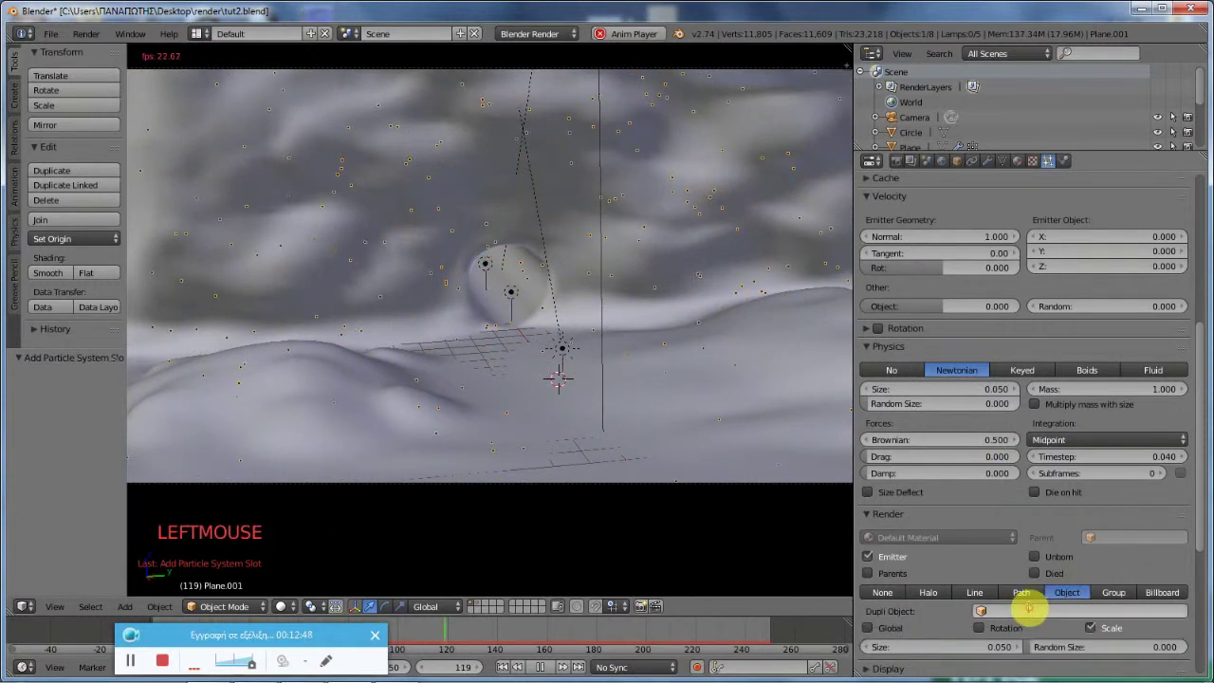
click(1032, 613)
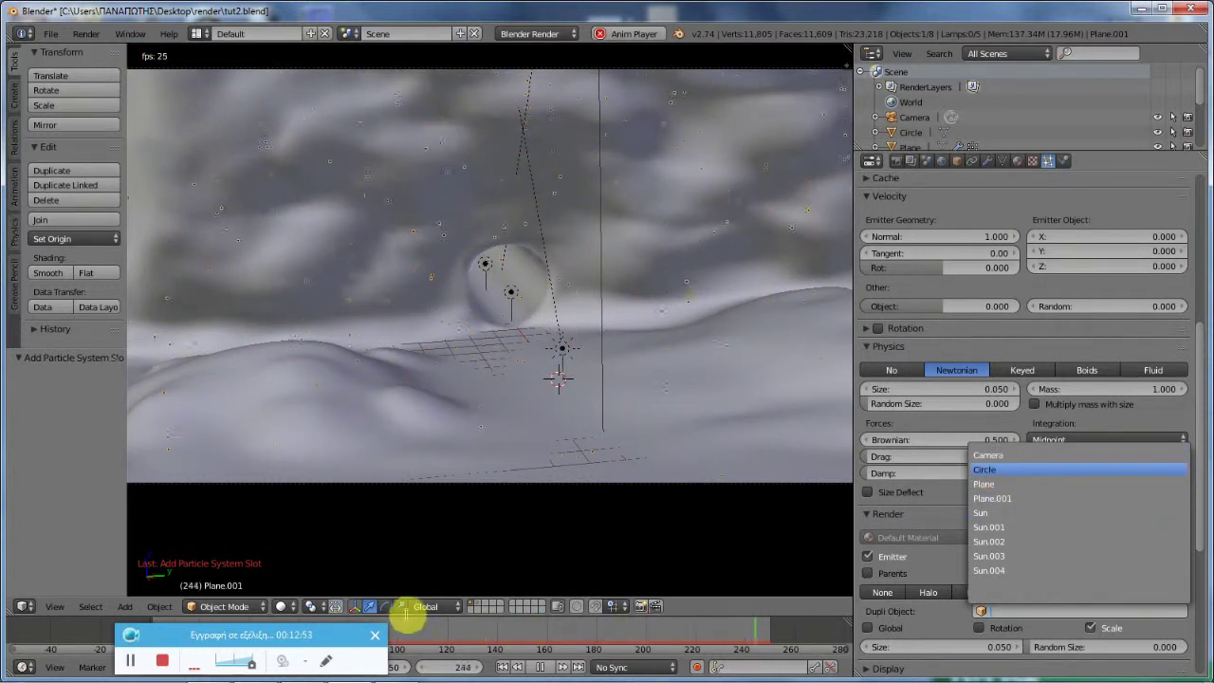
Step: Show the layer holding the modelled snowflake, select the flake and rename the object to snowflake
click(477, 602)
click(477, 602)
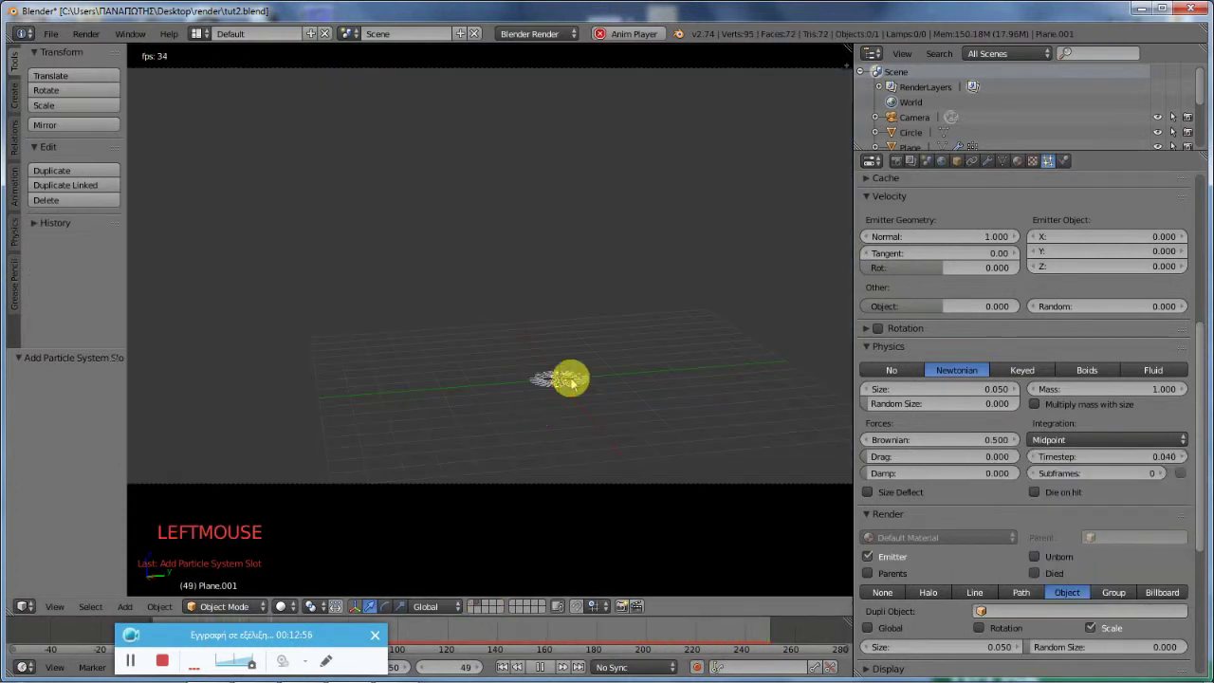
right_click(570, 380)
key(n)
scroll(786, 266, up, 3)
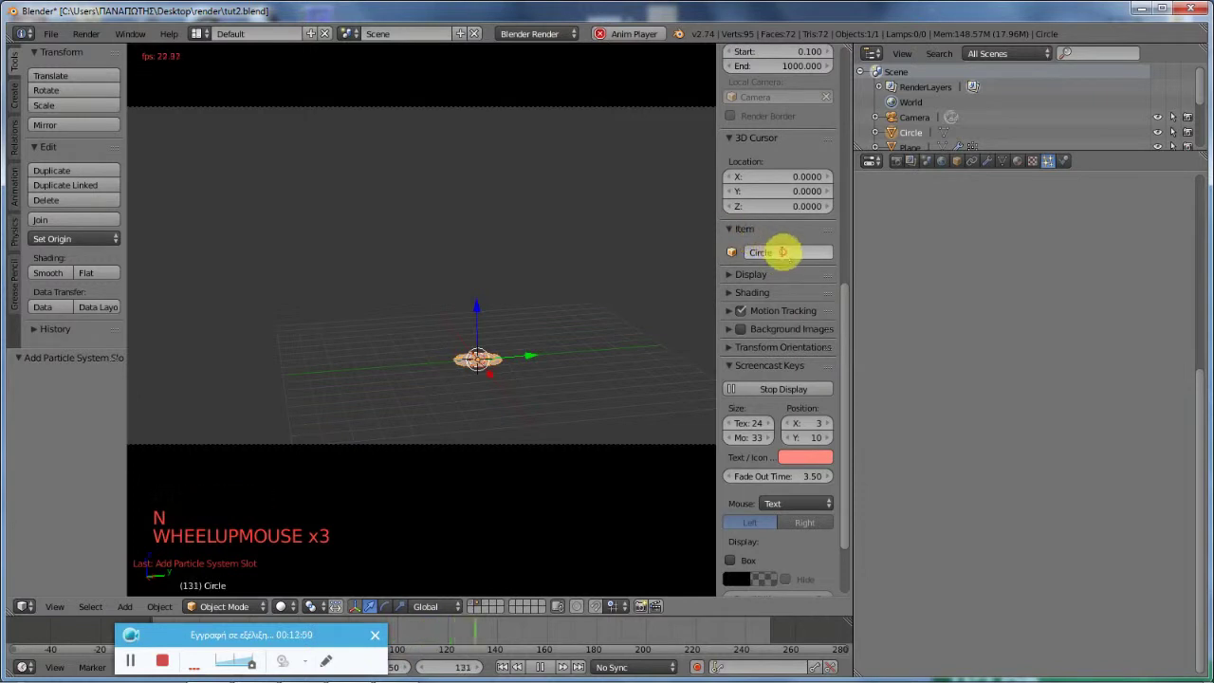
click(782, 251)
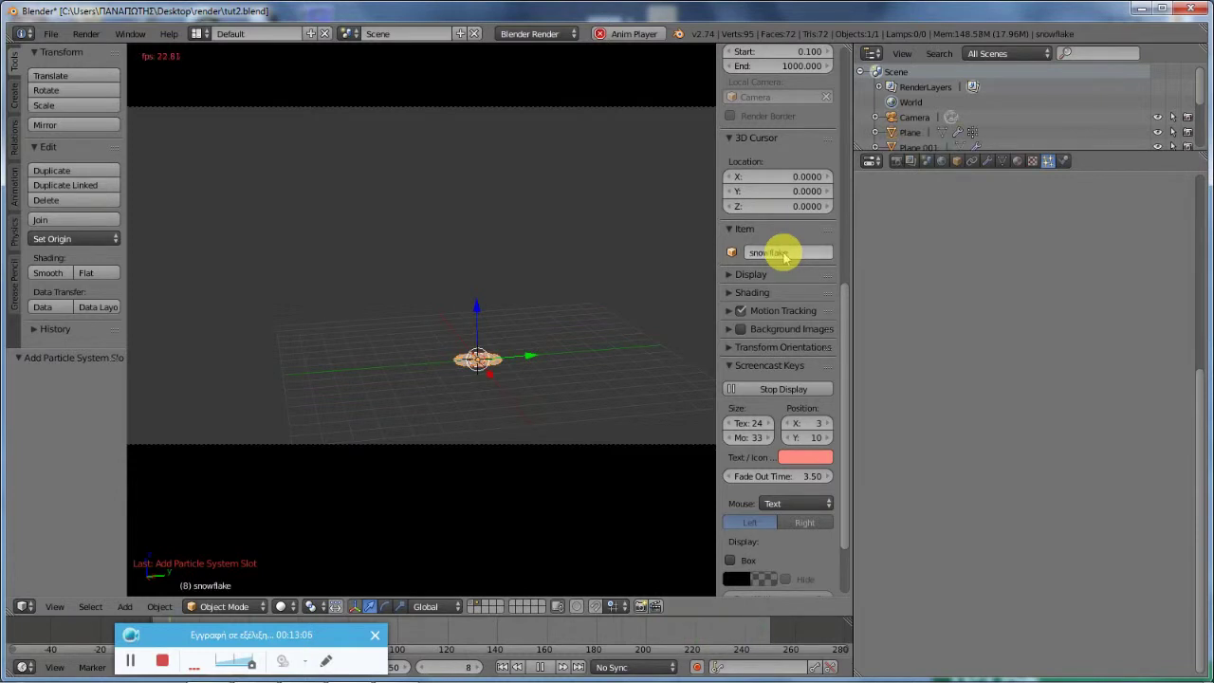
Step: Return to the scene layer, select the emitter plane above the scene and assign snowflake as its particles' Dupli Object
click(470, 603)
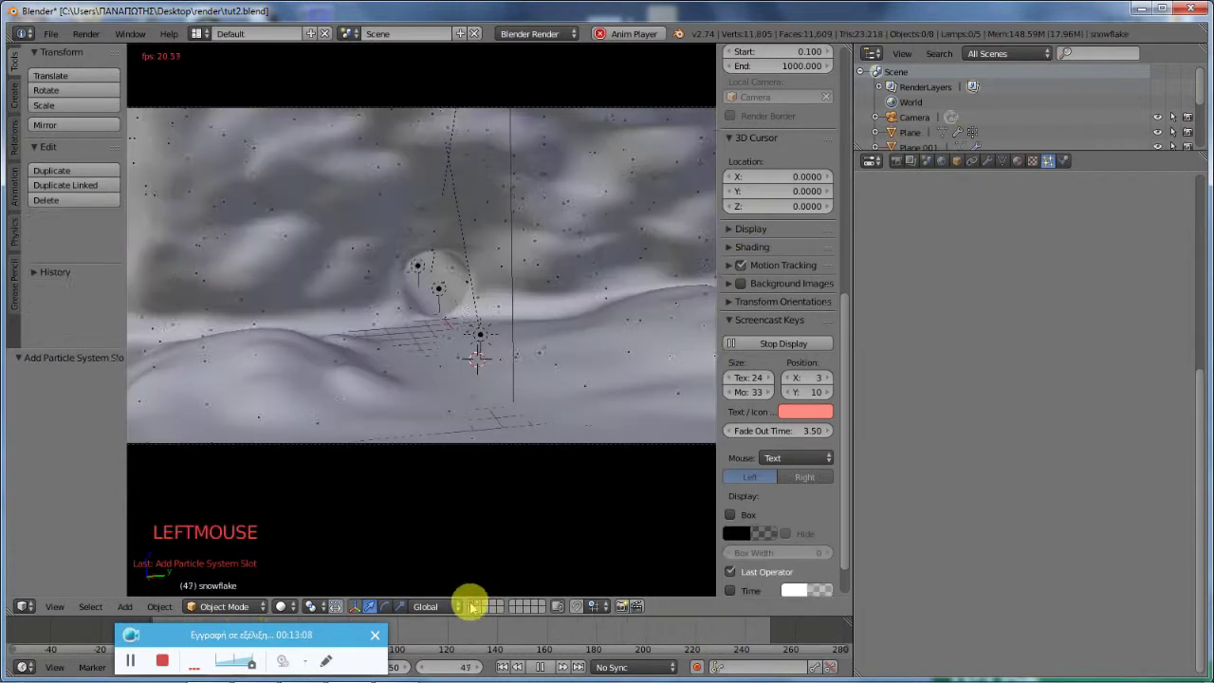
scroll(628, 225, down, 2)
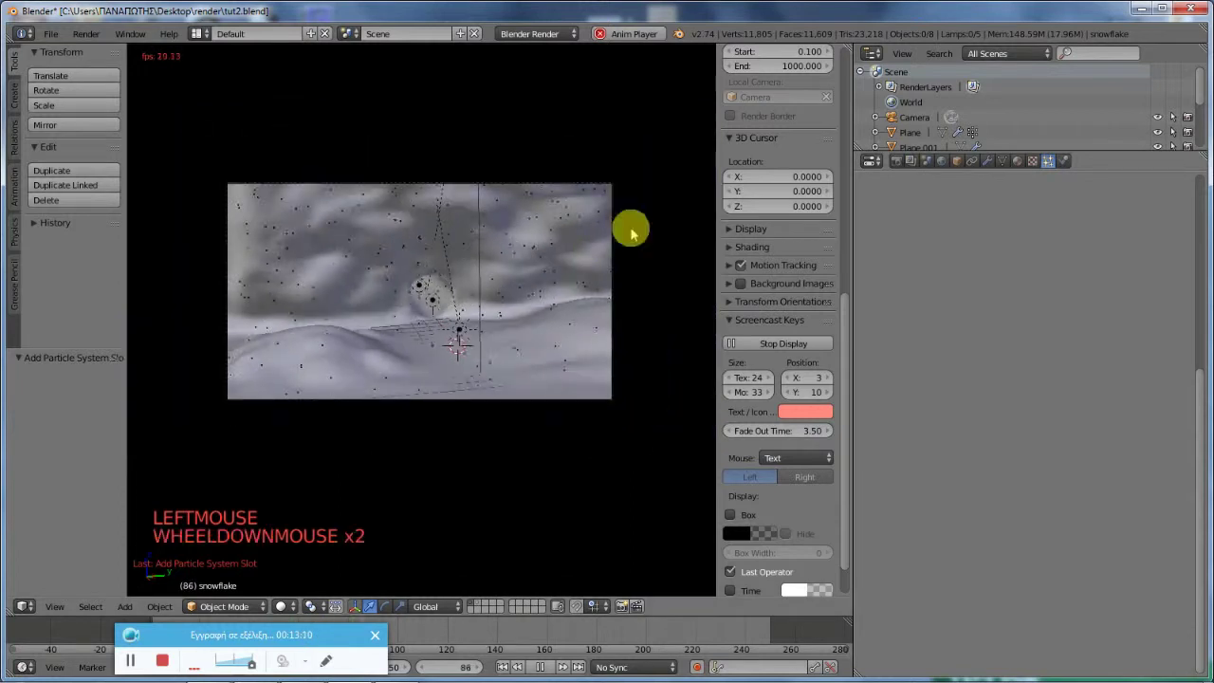
middle_drag(629, 225, 628, 234)
right_click(577, 207)
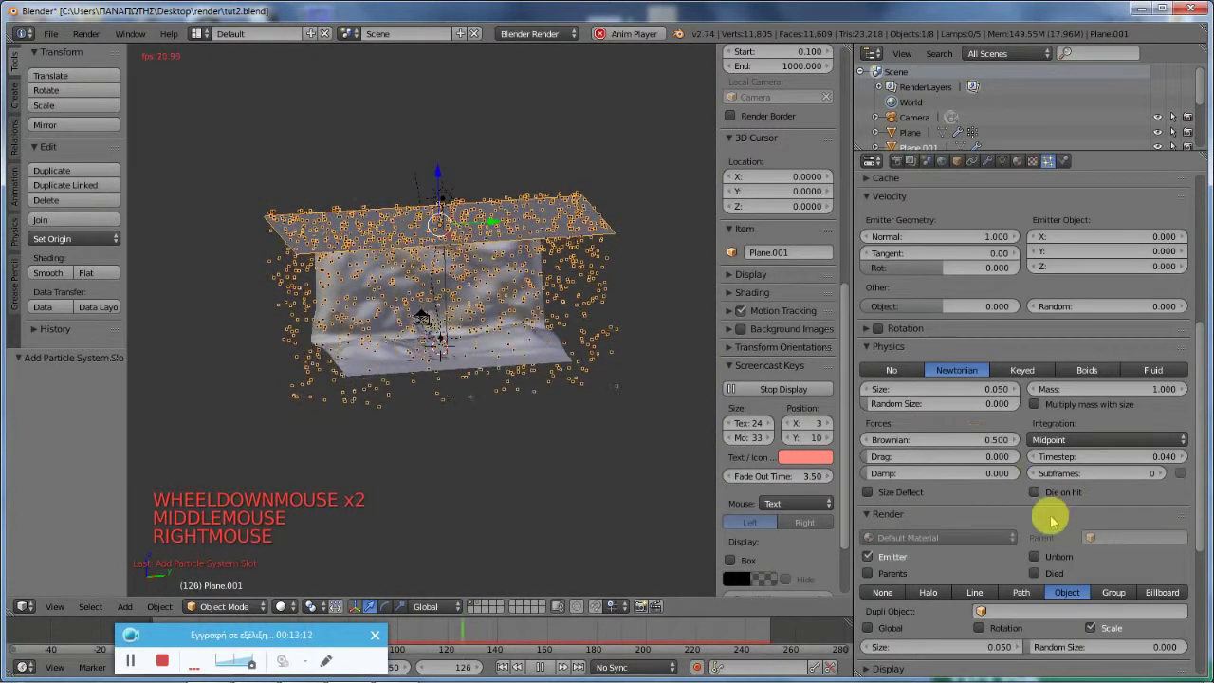
click(1049, 610)
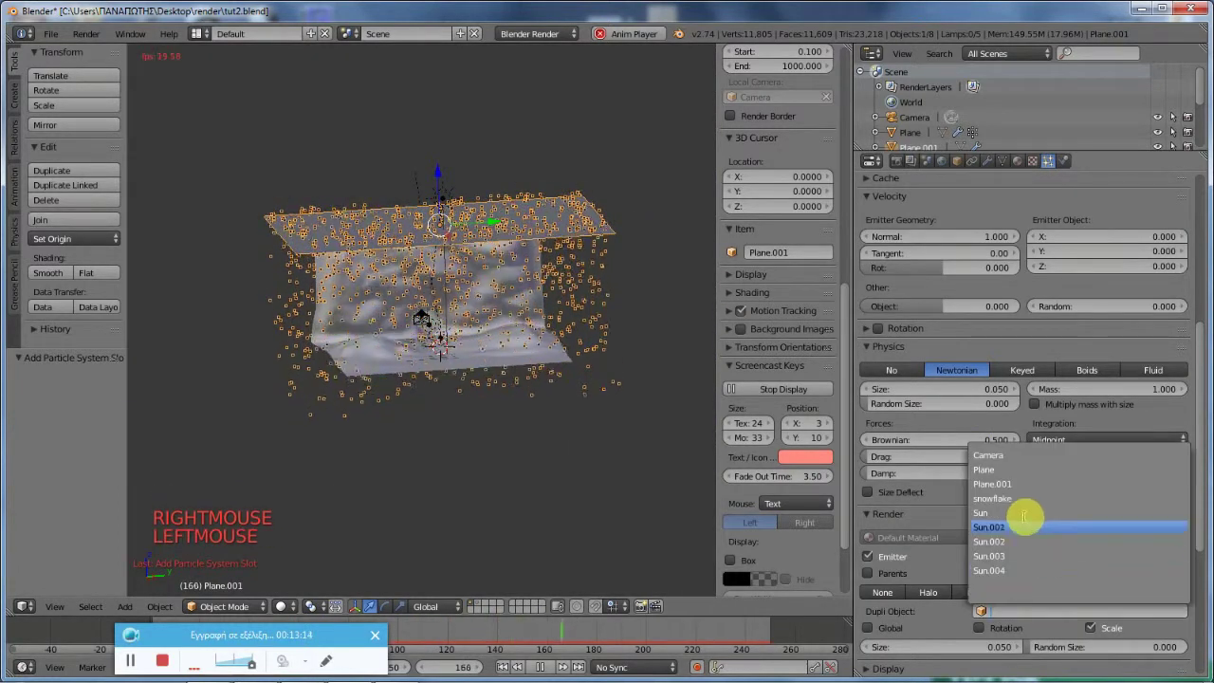
click(1019, 498)
scroll(446, 334, up, 8)
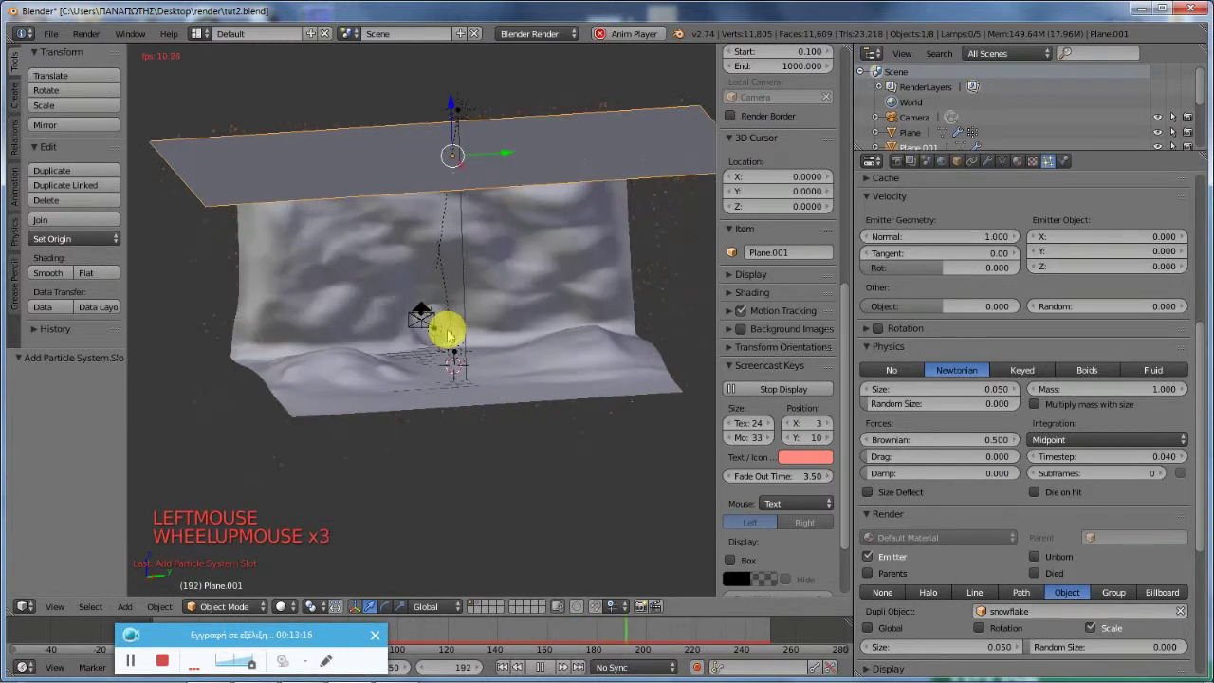
scroll(441, 192, up, 2)
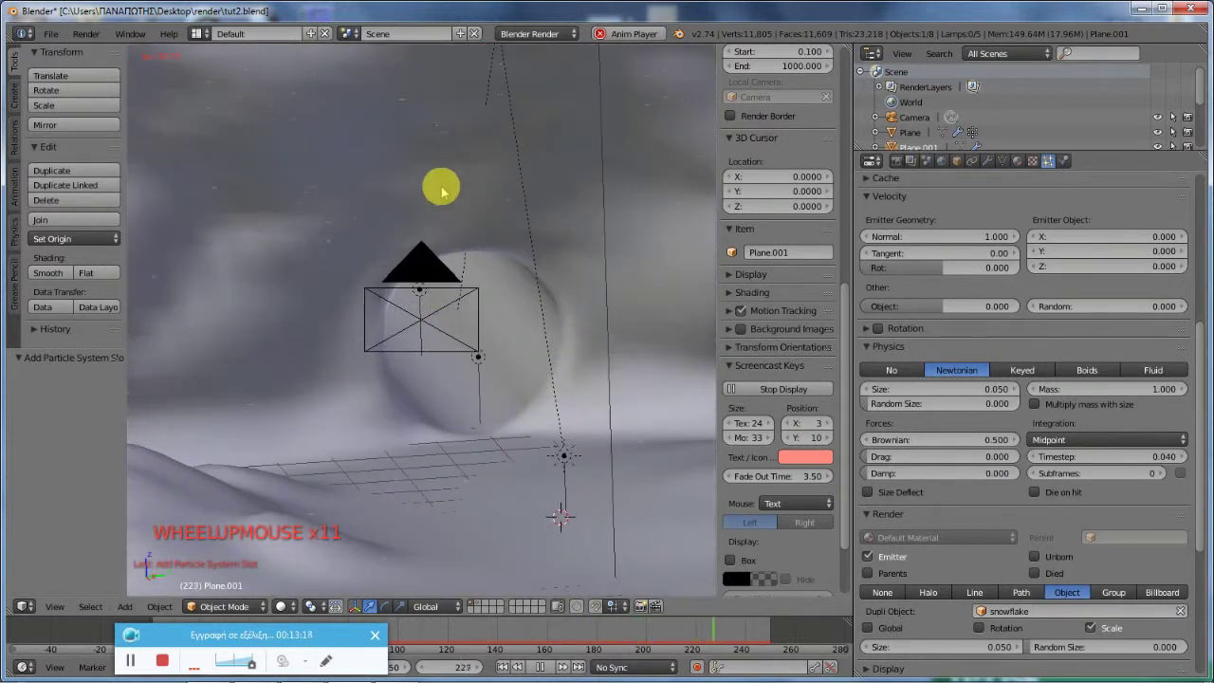
Step: Try a physics timestep of 0.03 for the snow particles
scroll(990, 432, up, 4)
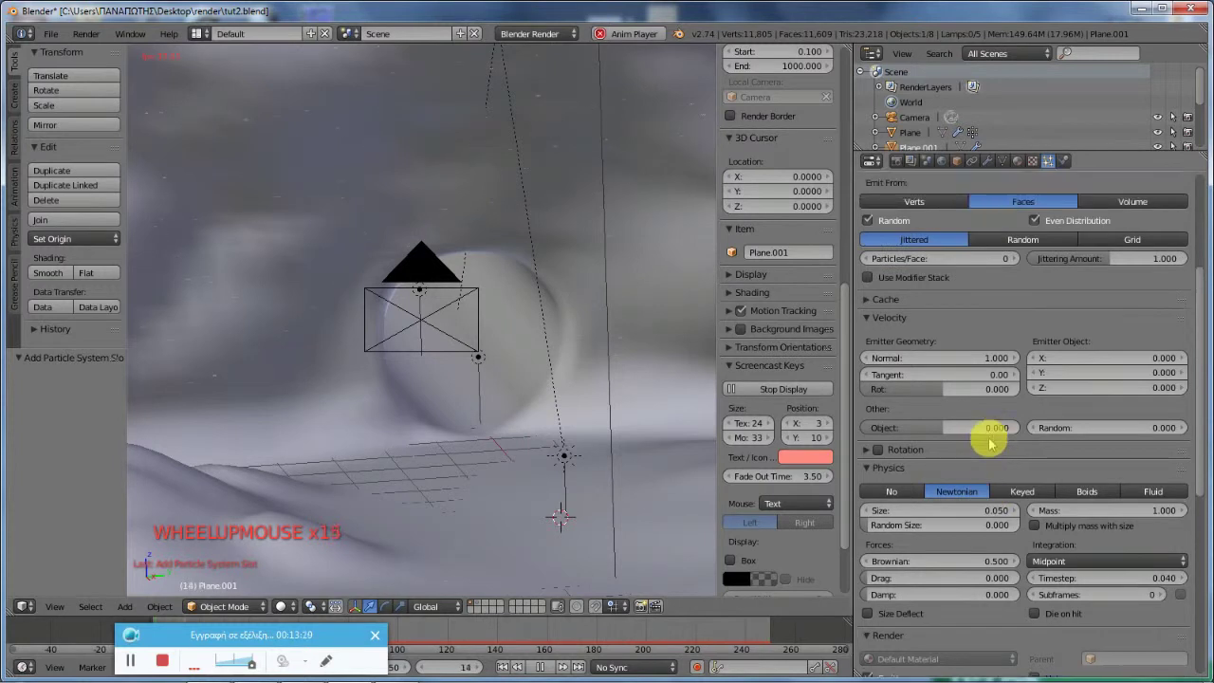
scroll(989, 441, up, 2)
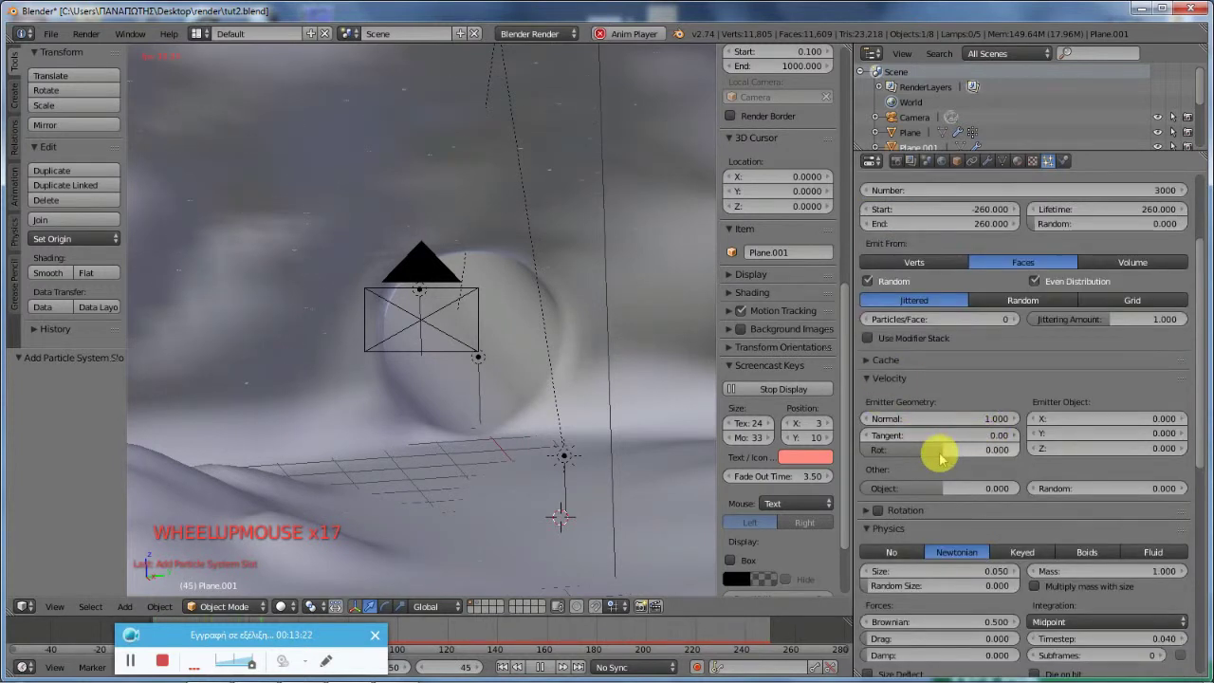
scroll(941, 458, up, 4)
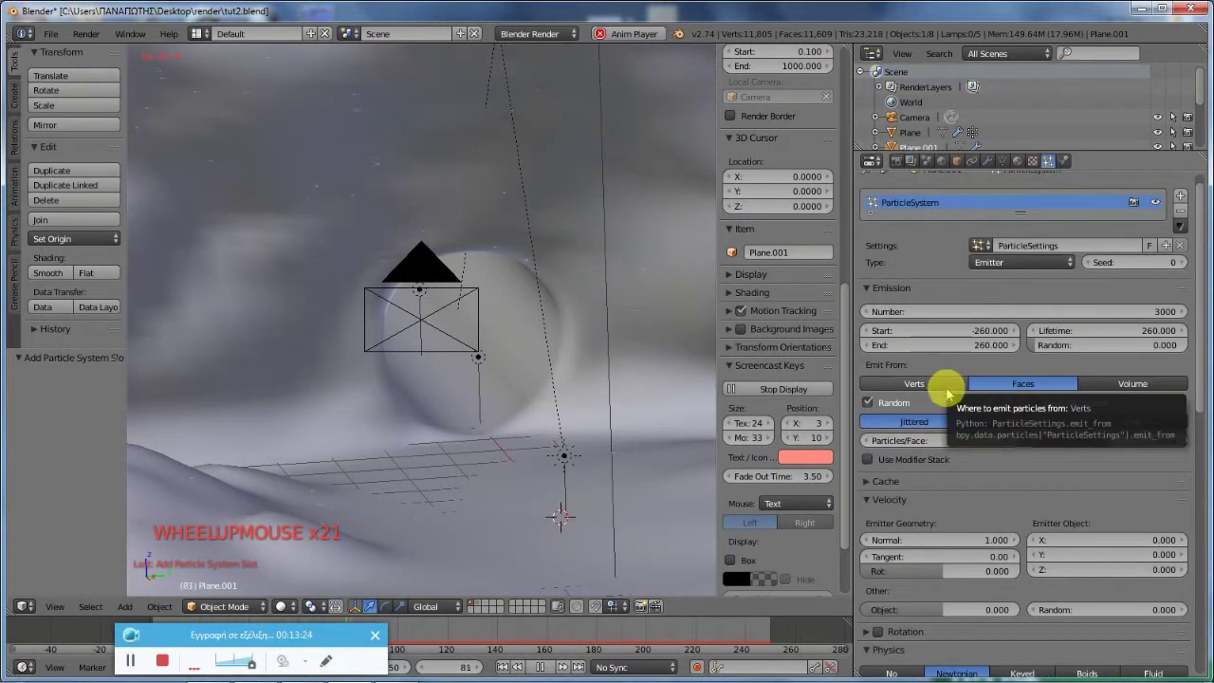
scroll(940, 394, down, 3)
scroll(946, 433, down, 2)
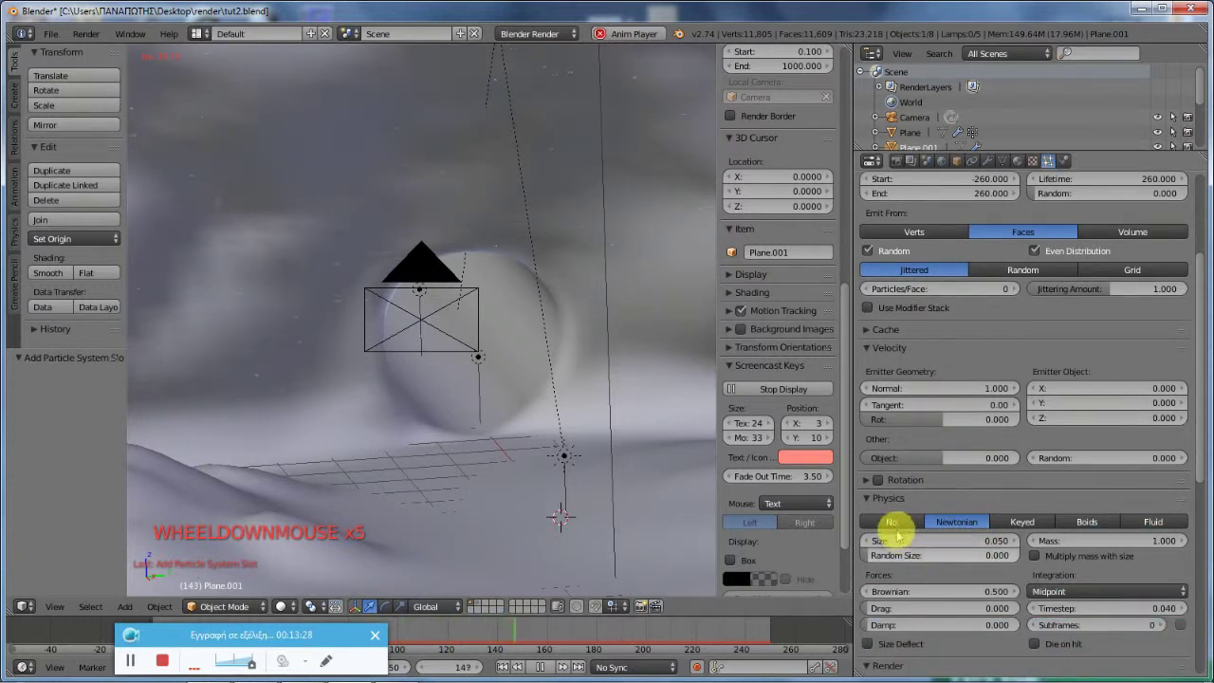
click(1067, 608)
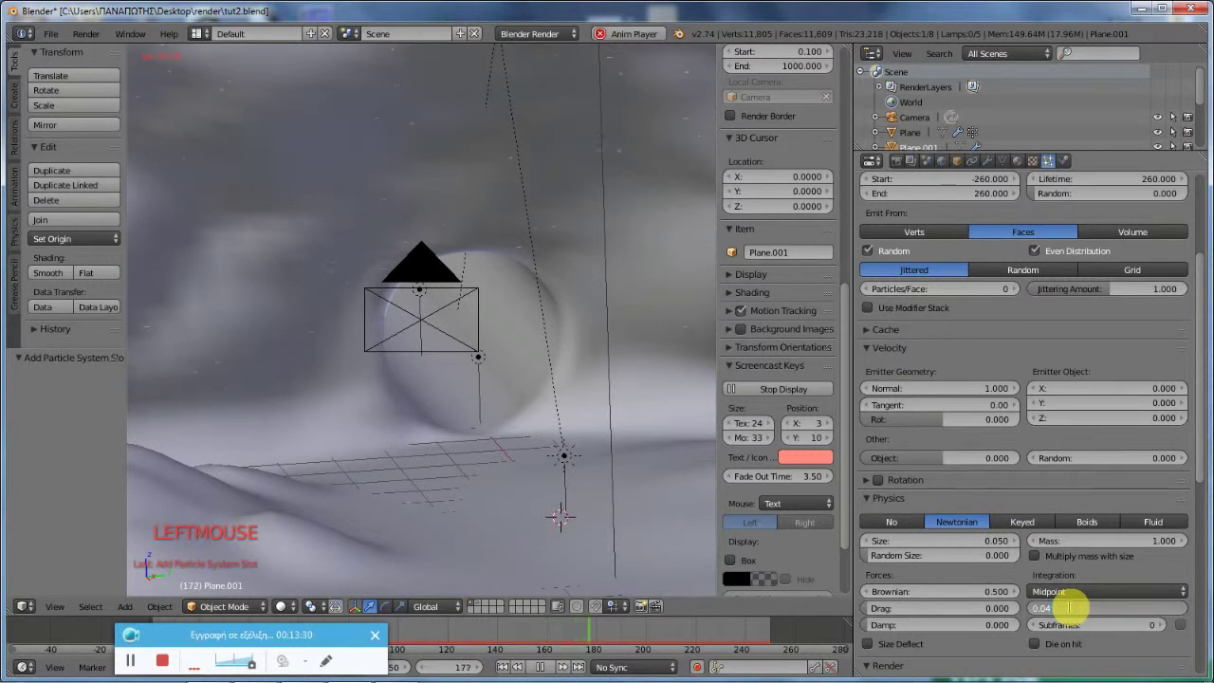
text(0.03)
key(Return)
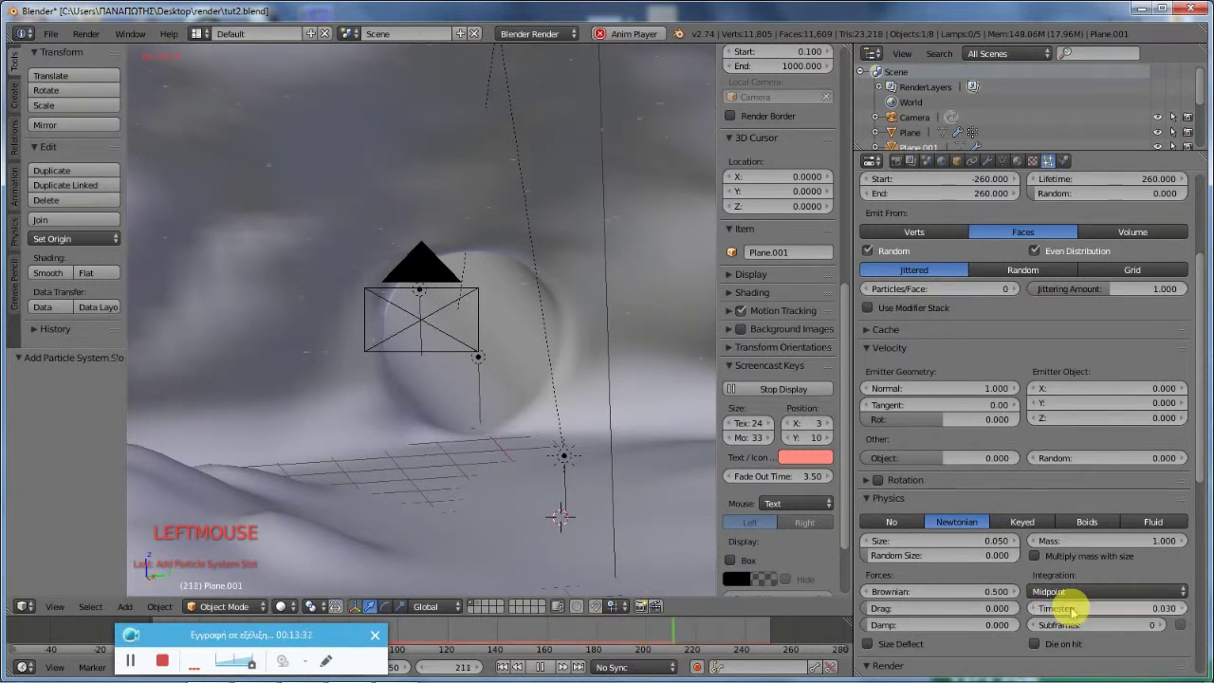
scroll(591, 228, down, 1)
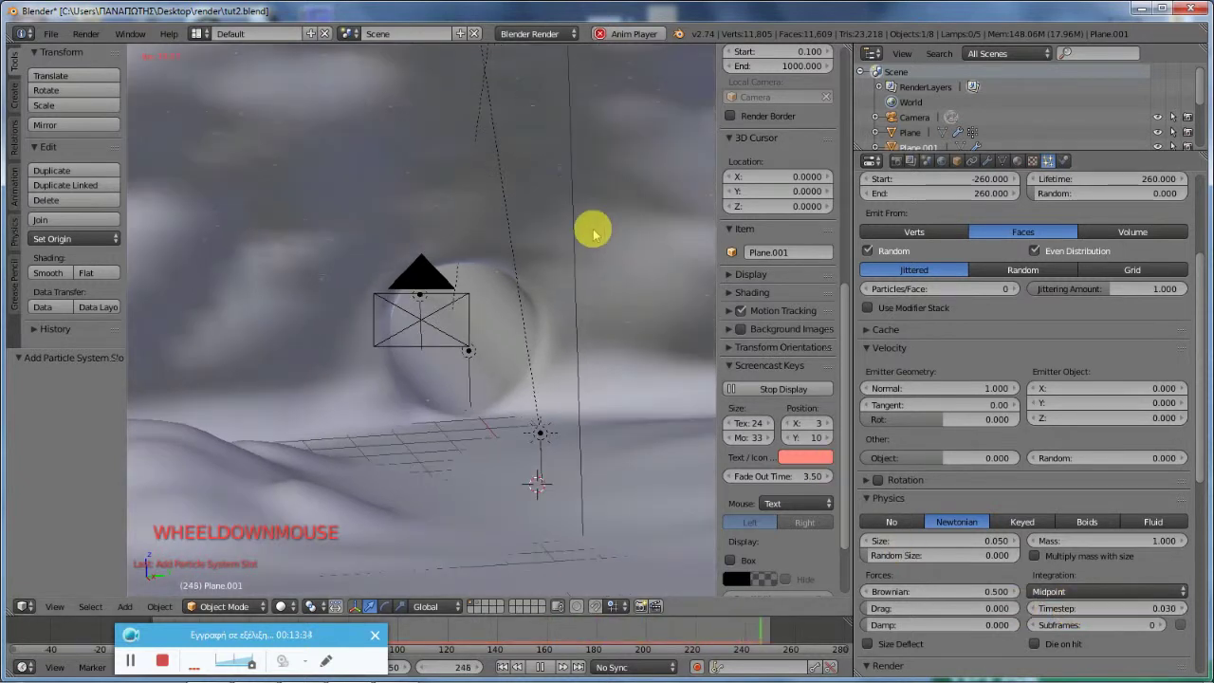
Step: Set the snow particles' physics timestep to 0.02
click(1122, 608)
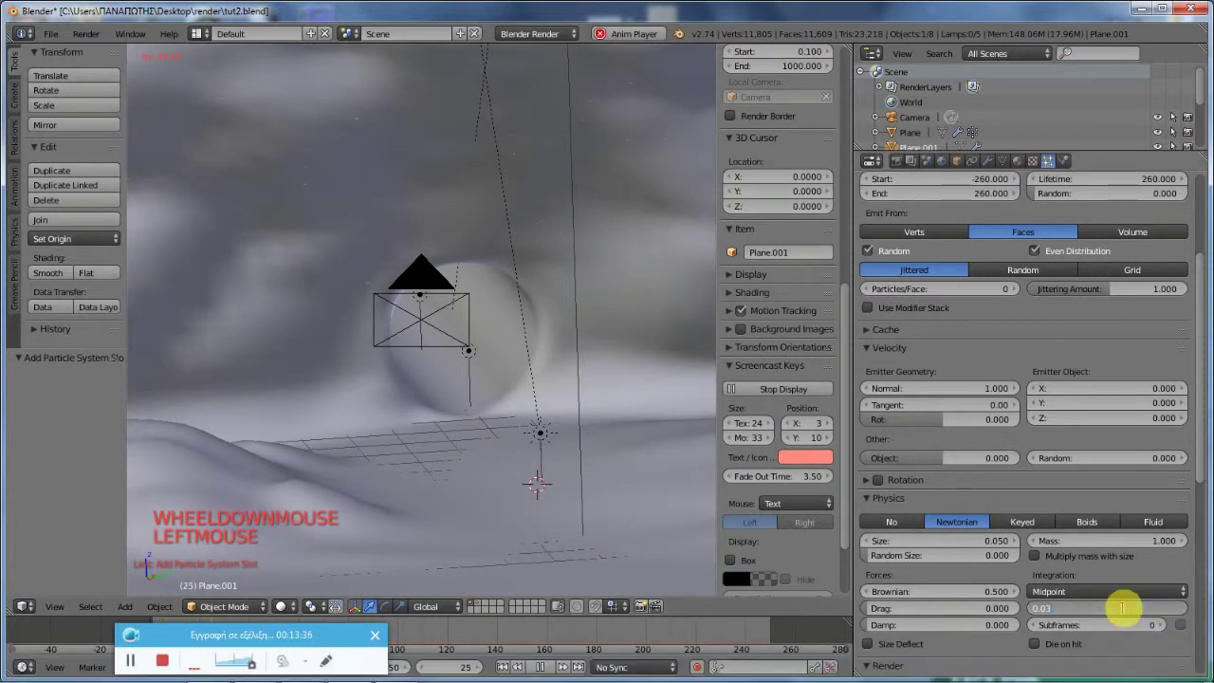
text(0.02)
key(Return)
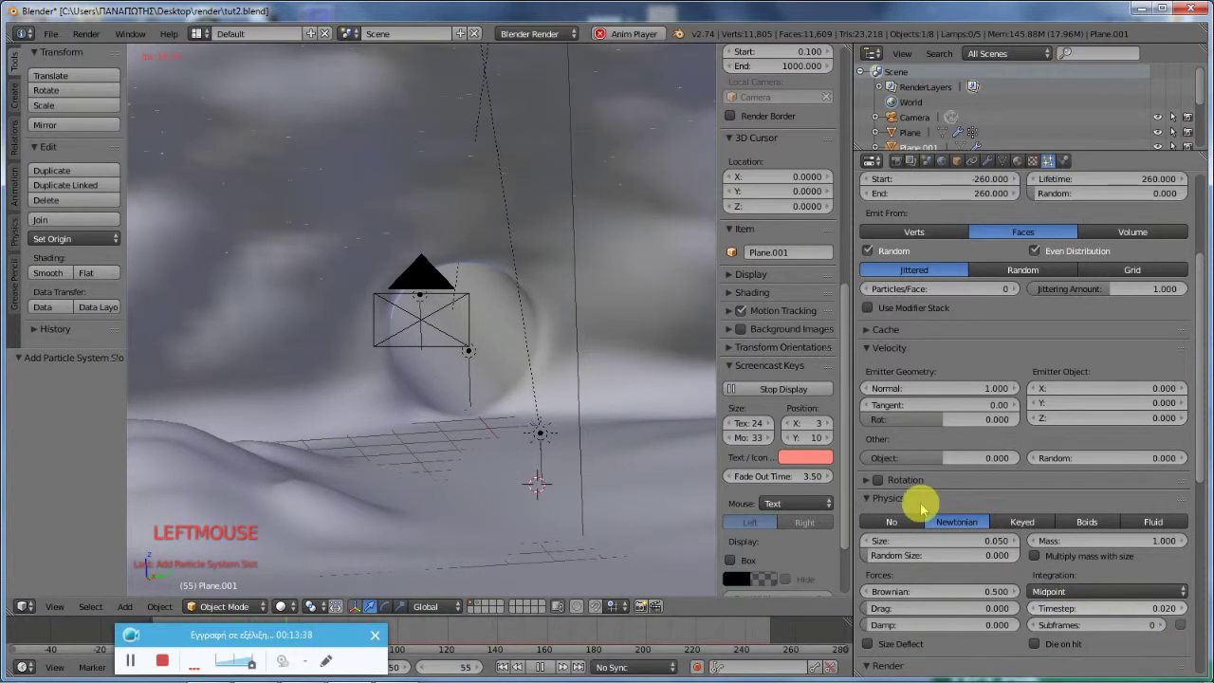
Step: Examine the playing snowfall around the emitter plane from several angles and through the camera
scroll(492, 313, down, 1)
scroll(491, 313, down, 5)
middle_drag(496, 344, 426, 326)
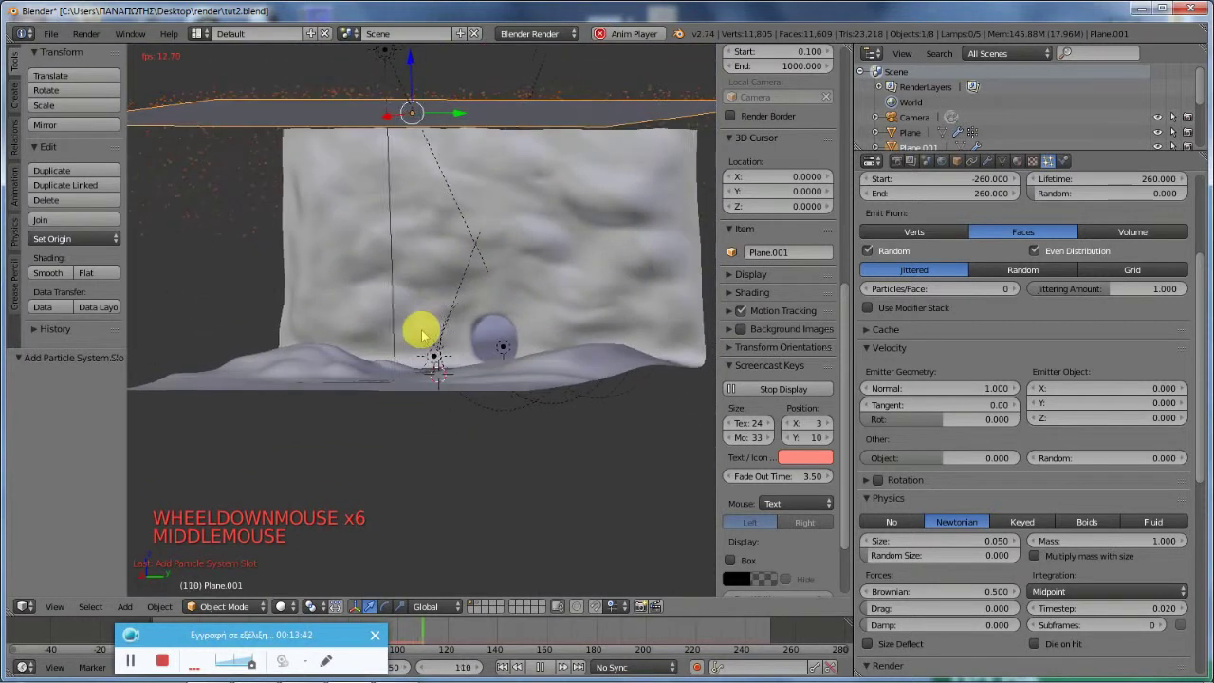
middle_drag(490, 291, 538, 278)
key(KP_0)
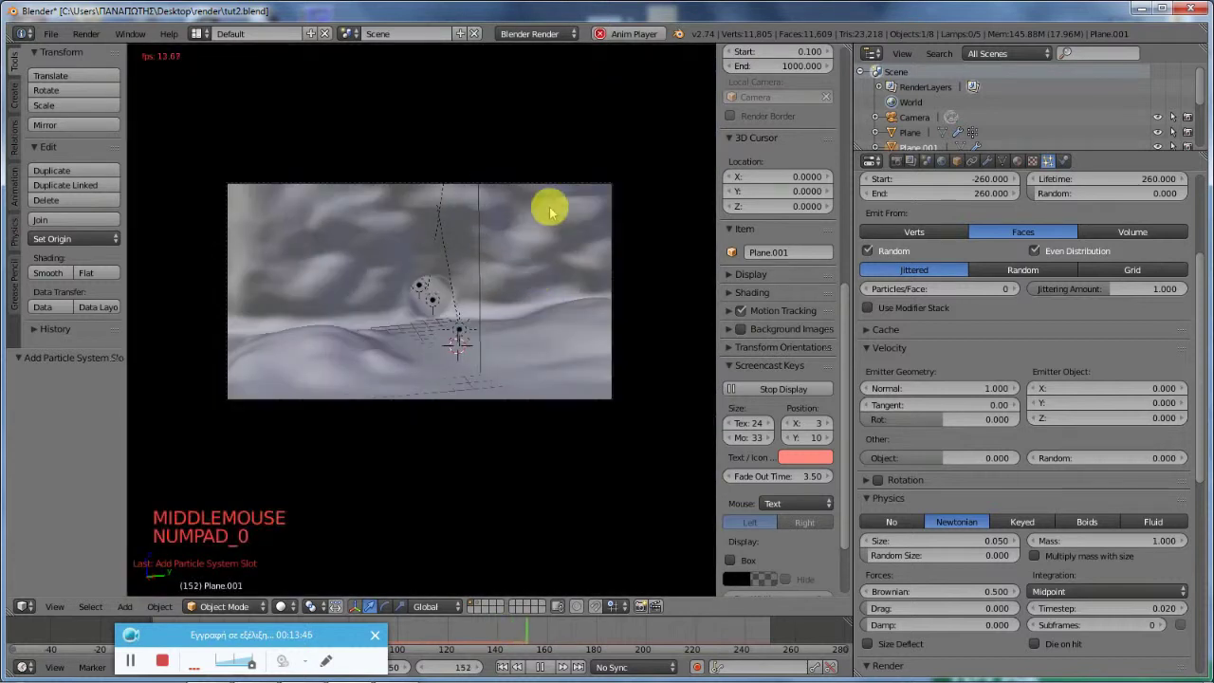
scroll(545, 208, up, 2)
scroll(503, 242, down, 3)
middle_drag(510, 259, 415, 260)
scroll(407, 244, up, 4)
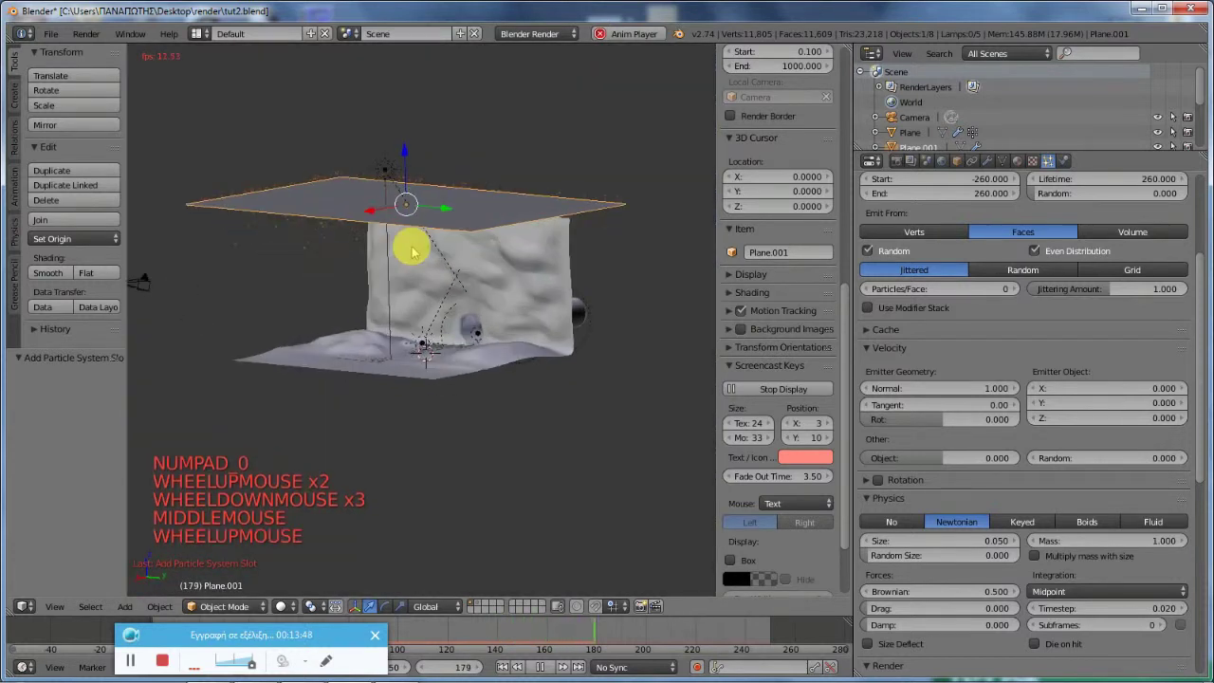
scroll(412, 250, down, 1)
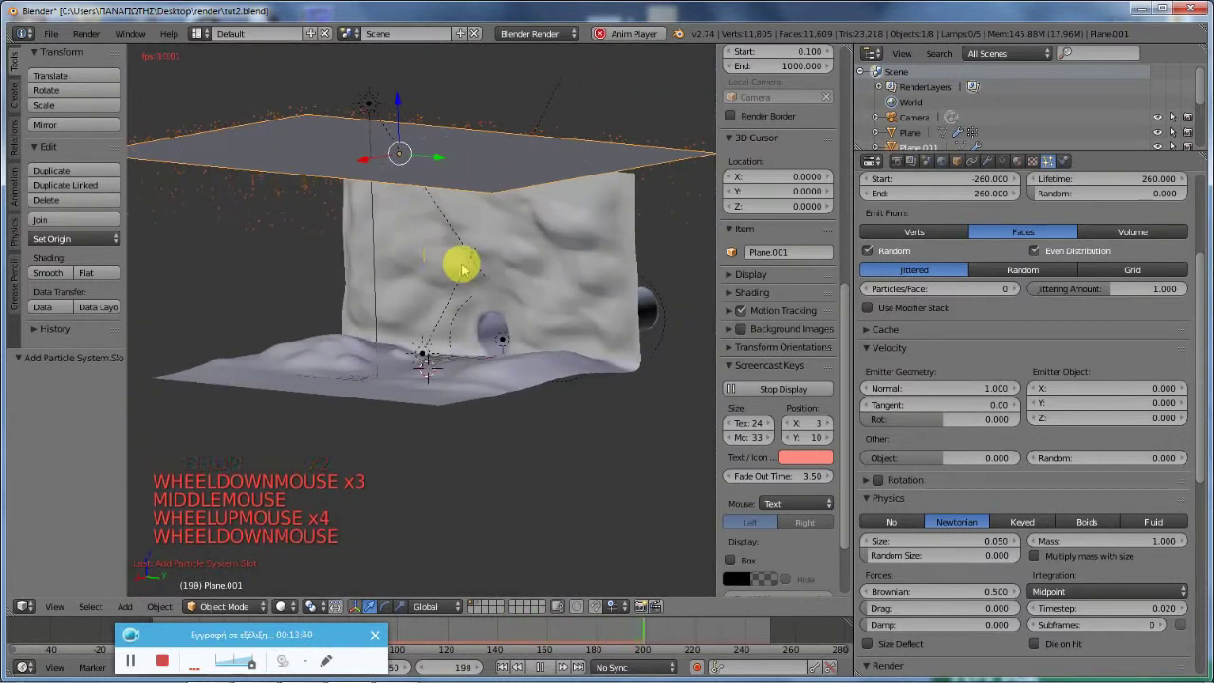
Step: Set the particles' gravity field weight to 0.1 and check the snowfall below the emitter plane
scroll(992, 553, down, 4)
scroll(990, 560, down, 5)
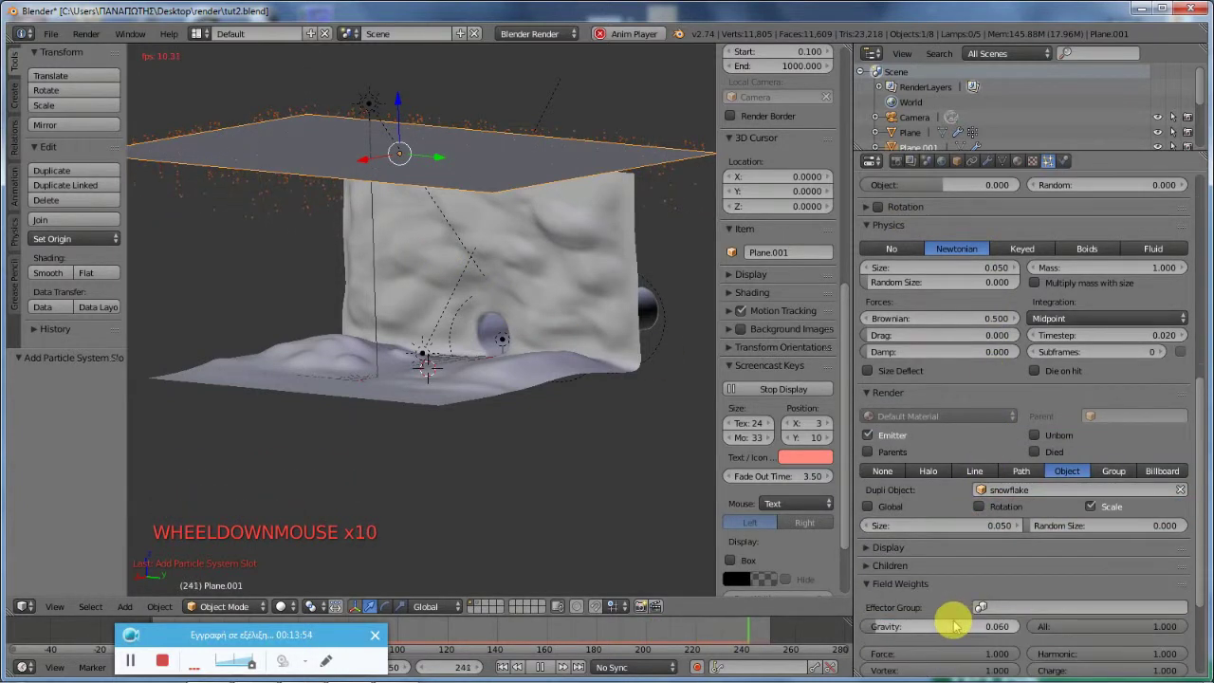
click(954, 625)
key(BackSpace)
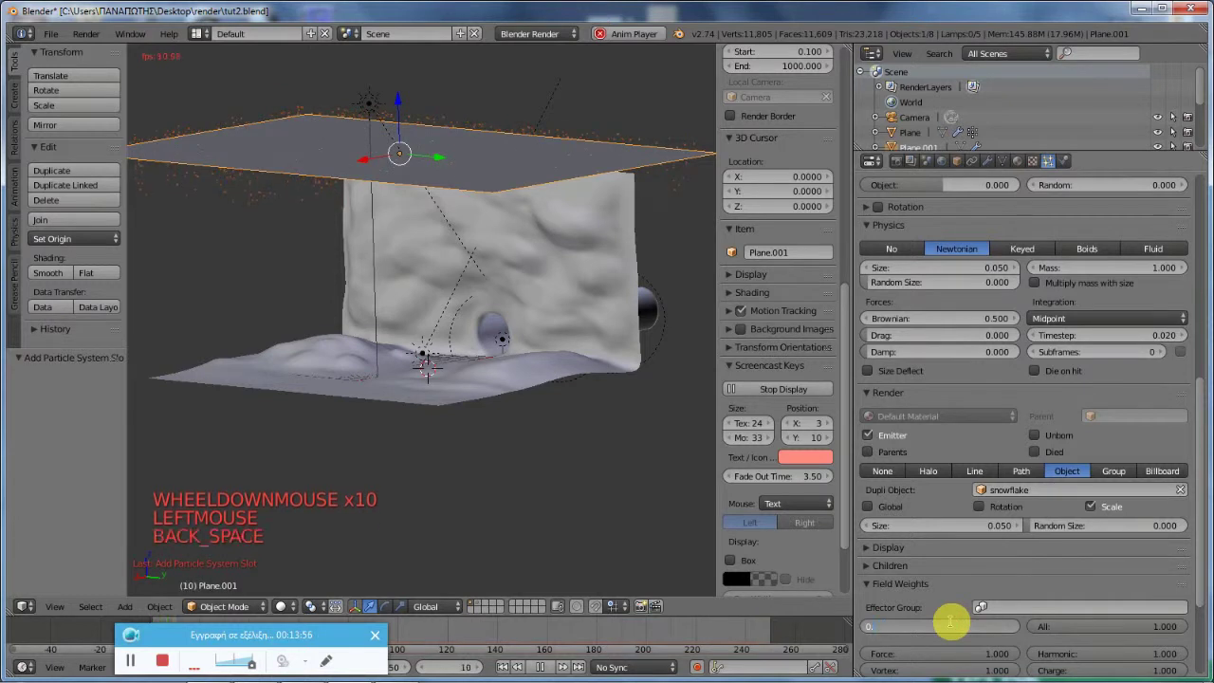
text(1)
key(Return)
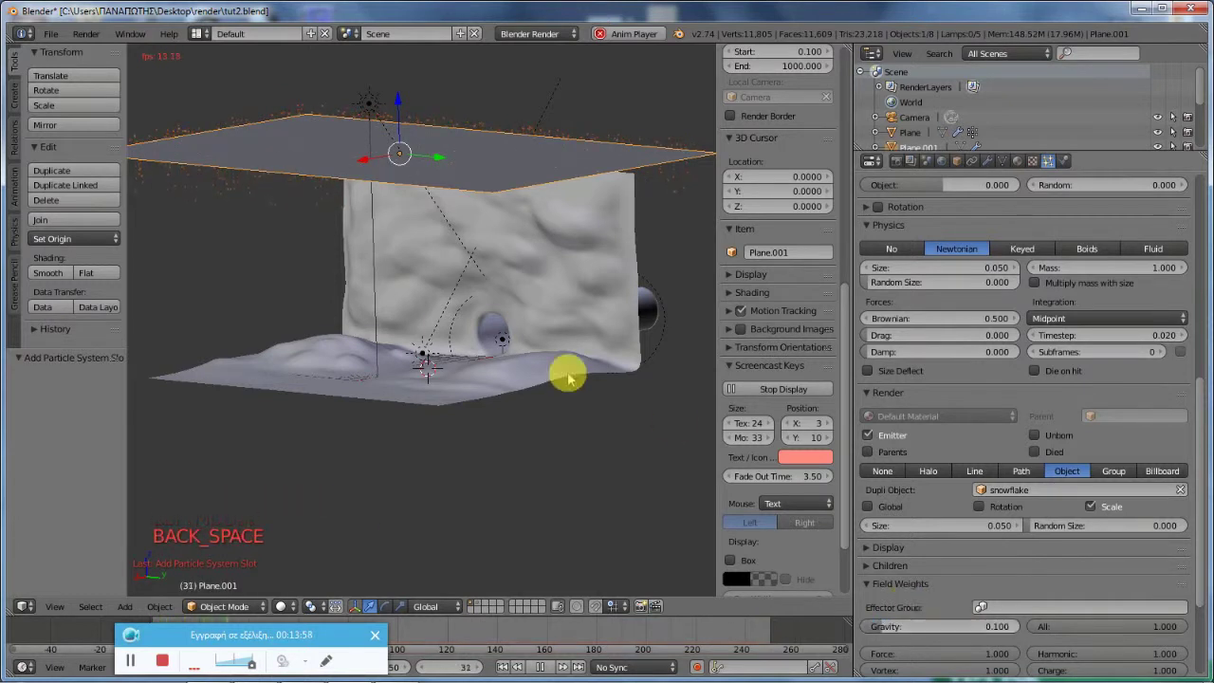
middle_drag(345, 306, 370, 292)
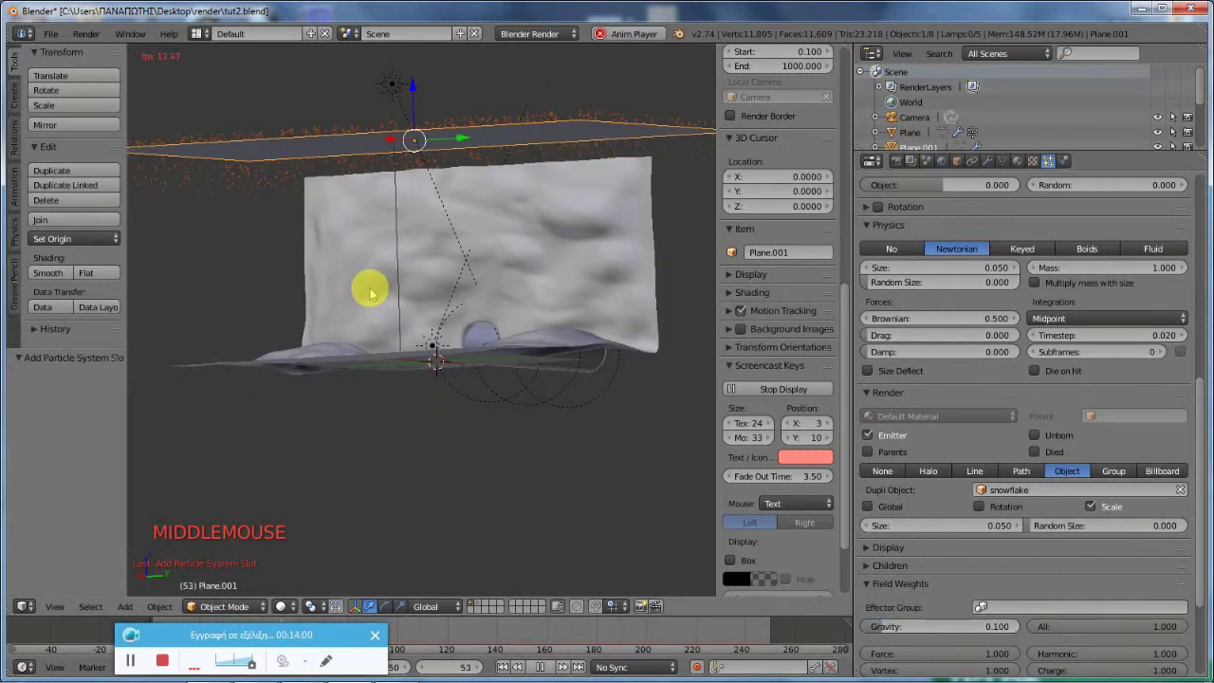
Step: Try gravity field weights of 0.5 and 4.0 for the snow particles and check the snowfall below the emitter plane
click(901, 626)
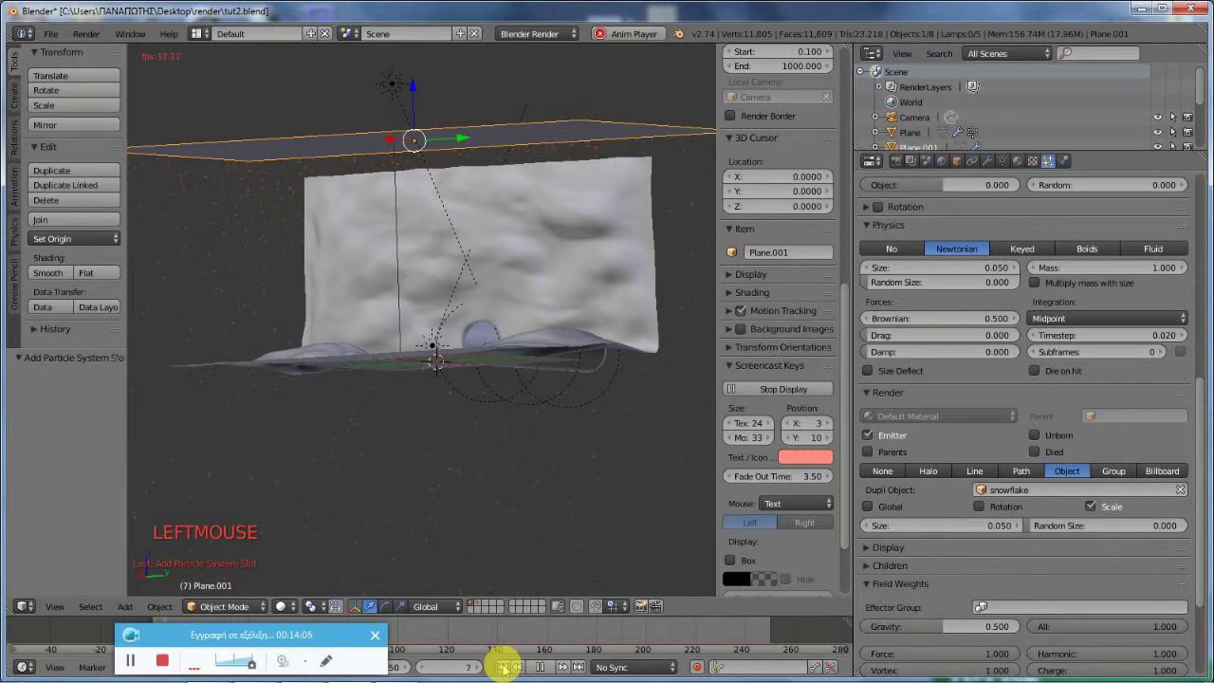
double_click(909, 626)
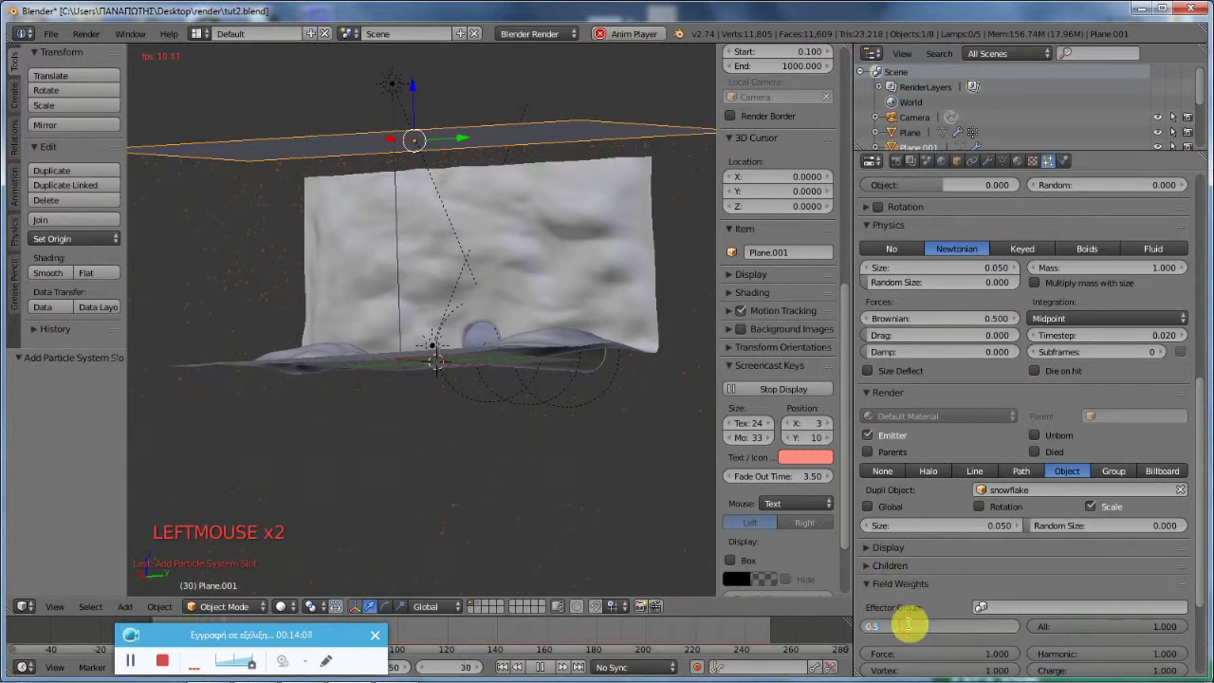
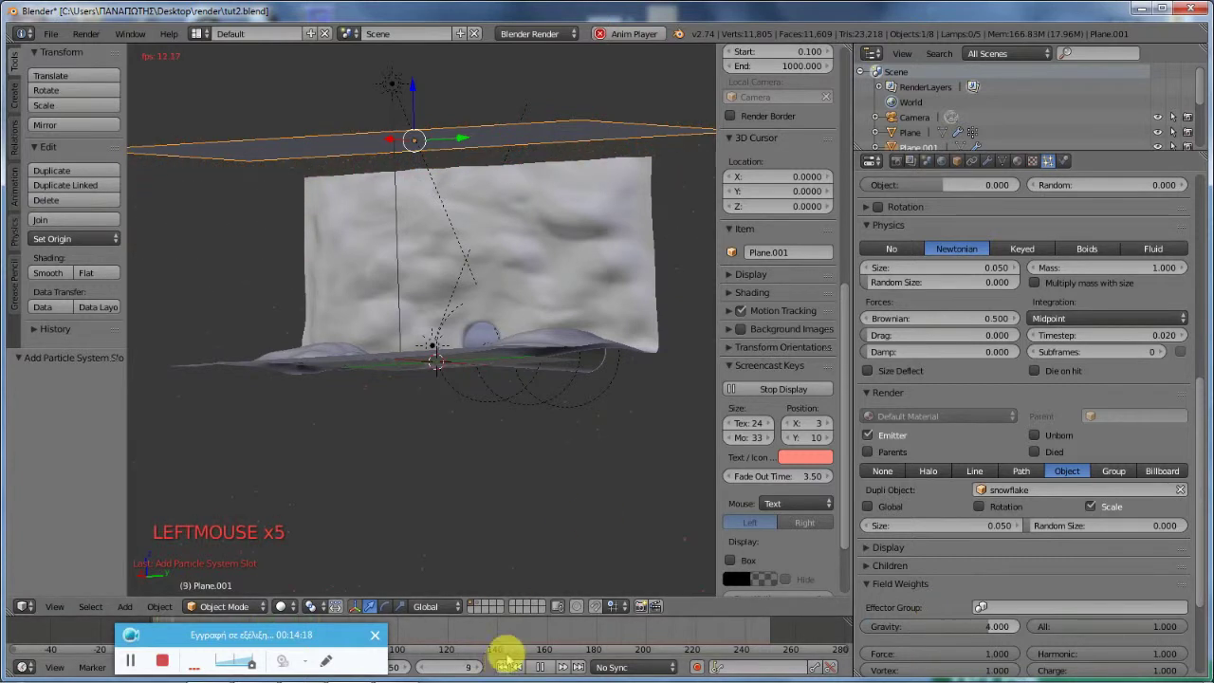
scroll(355, 344, down, 2)
middle_drag(355, 344, 384, 384)
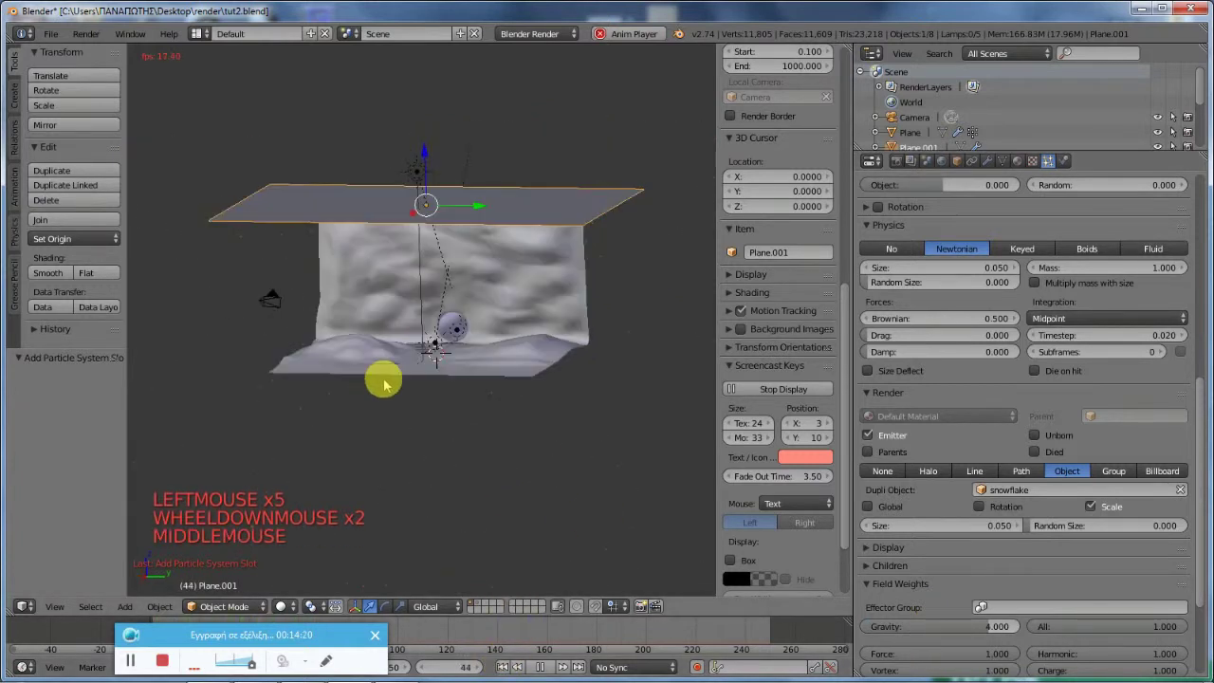
scroll(393, 381, down, 6)
scroll(438, 404, up, 3)
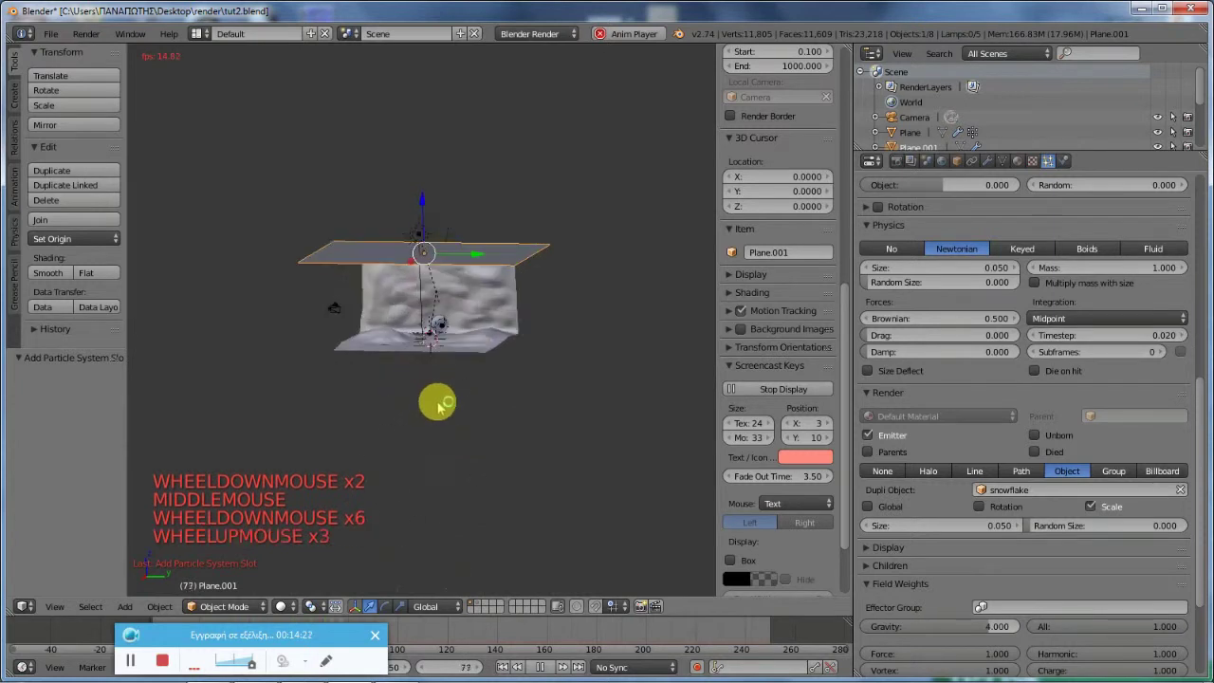
scroll(437, 402, up, 5)
middle_drag(501, 456, 488, 449)
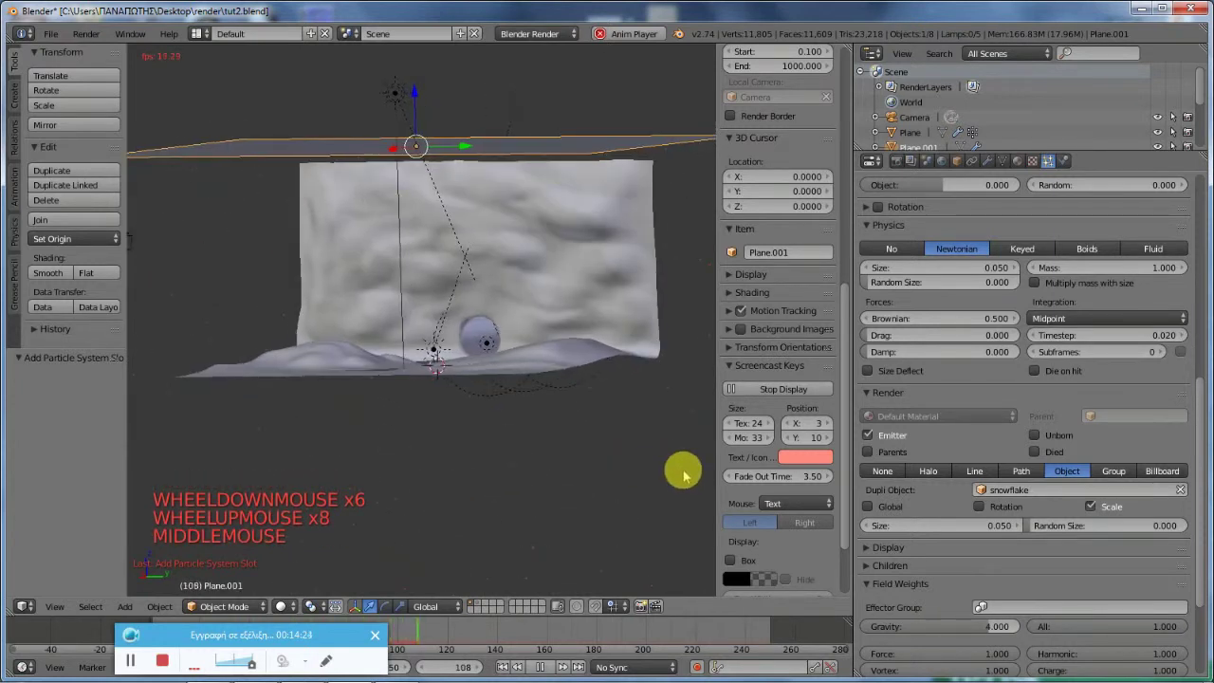
Step: Try a gravity field weight of 0.4 for the snow particles
click(926, 622)
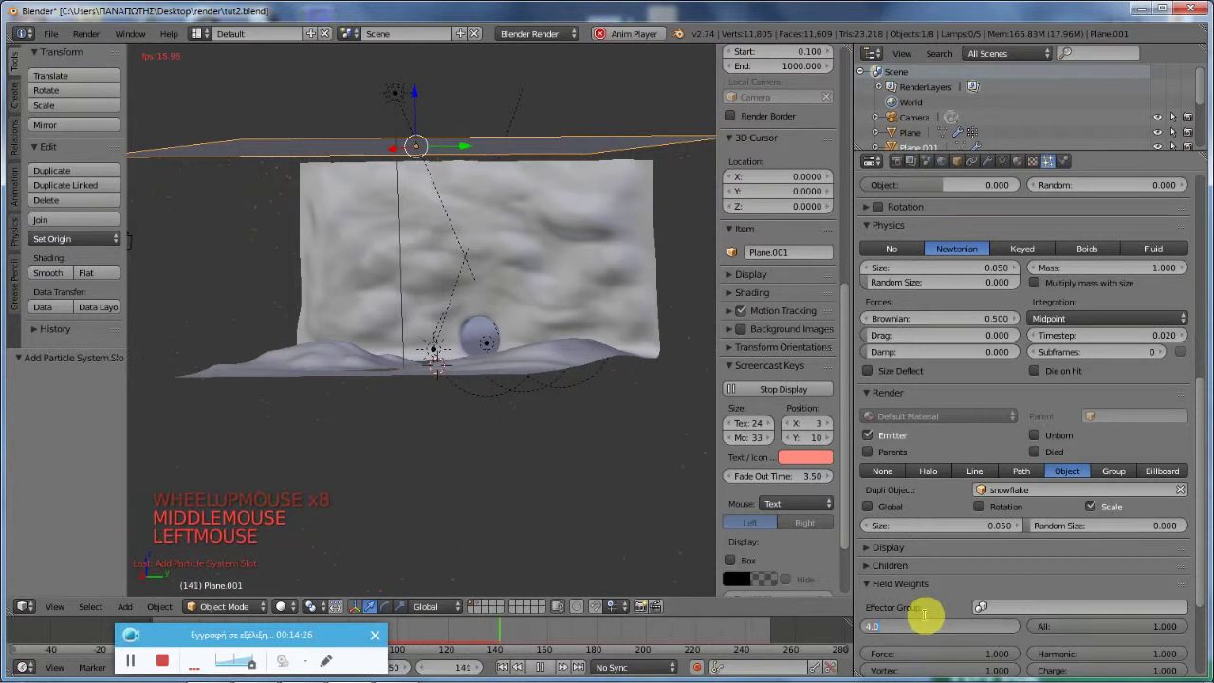
text(0)
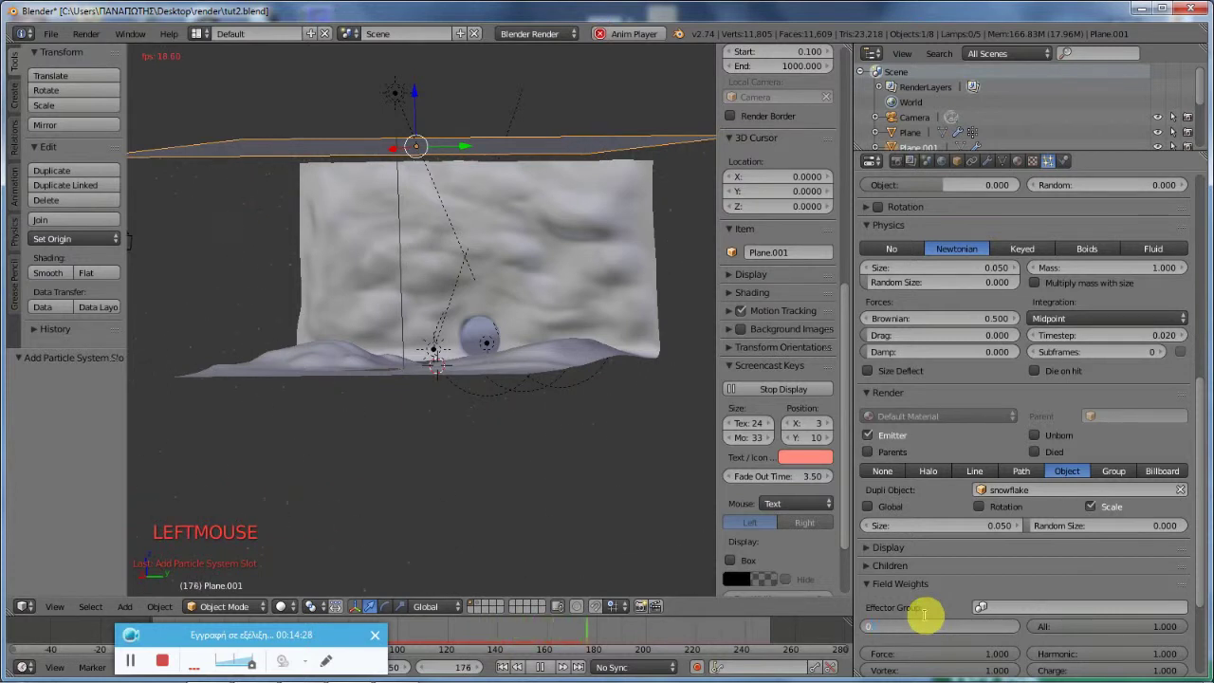
text(.4)
key(Return)
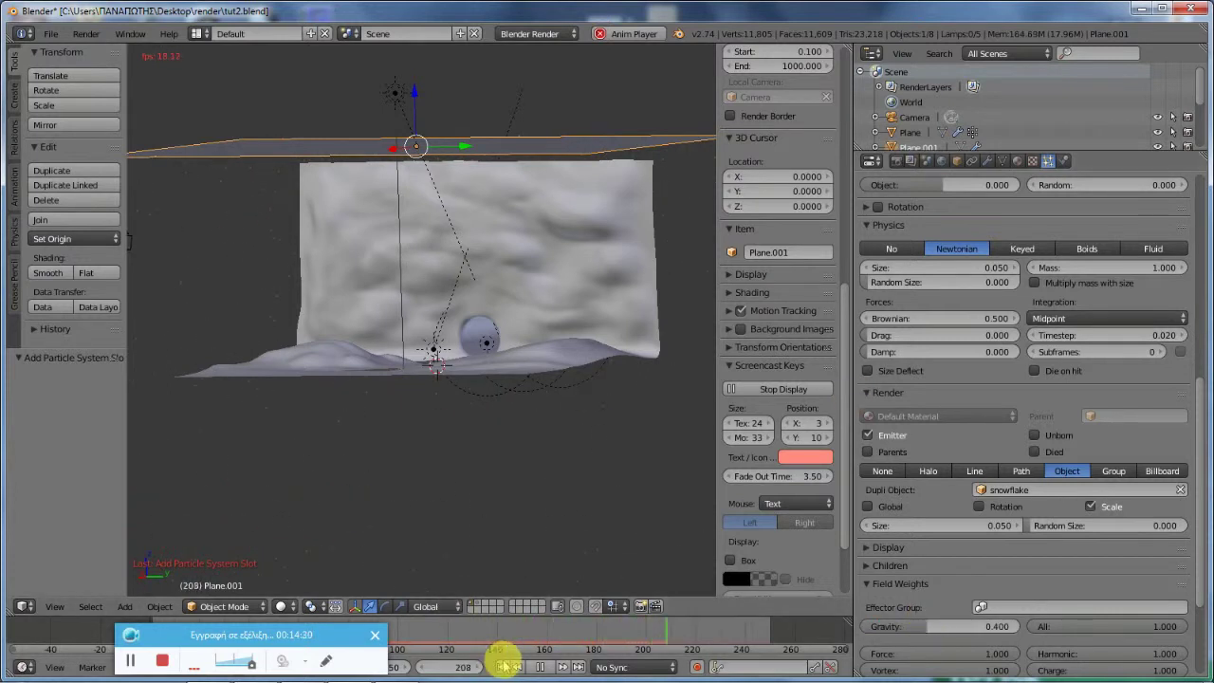
scroll(455, 479, down, 3)
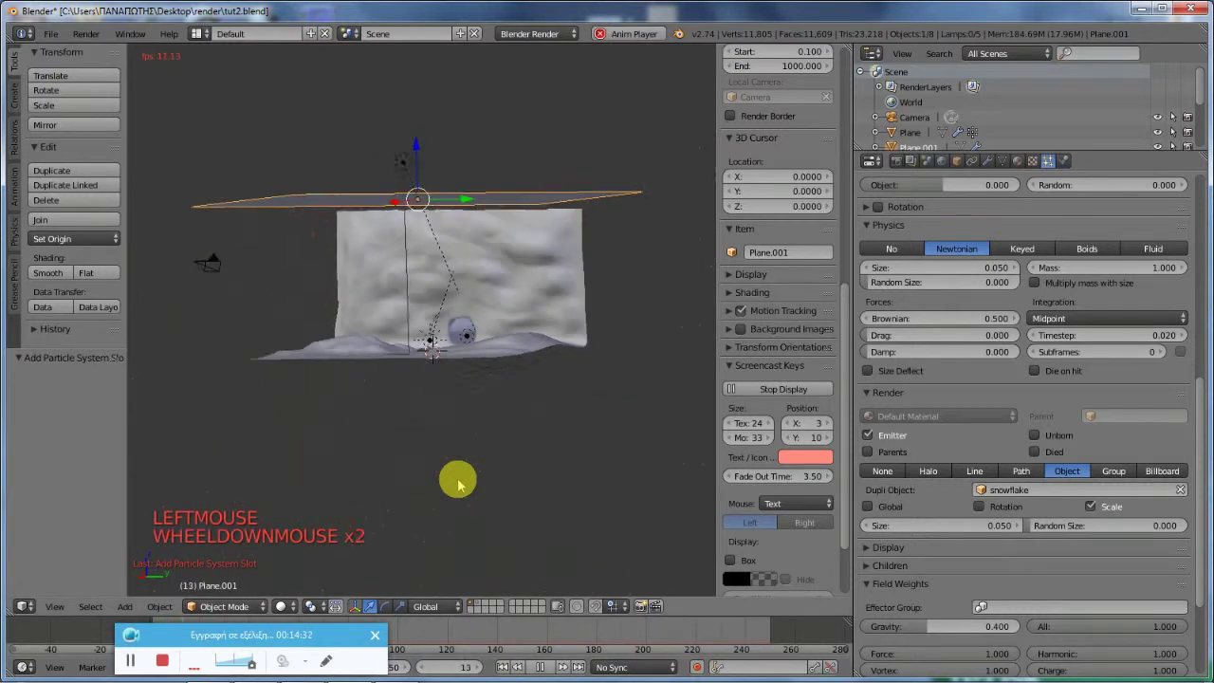
scroll(457, 482, down, 2)
scroll(455, 480, up, 6)
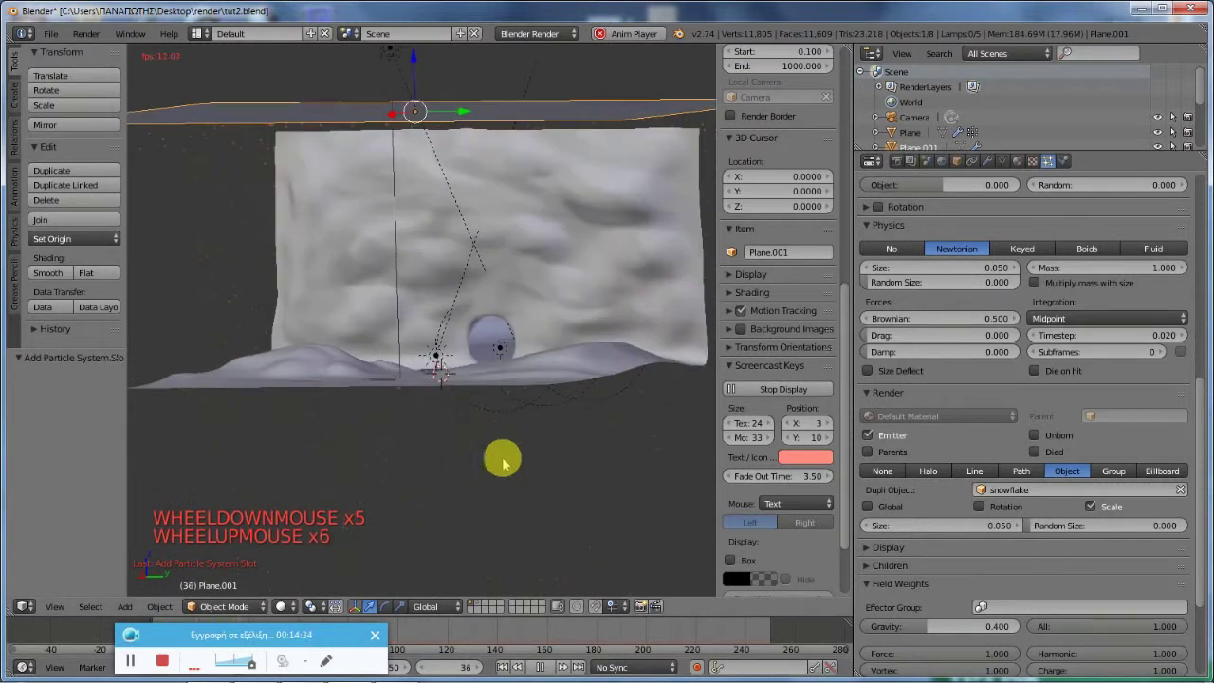
Step: Set the particles' gravity field weight to 0.2 and replay the snowfall from the start through the camera
click(932, 625)
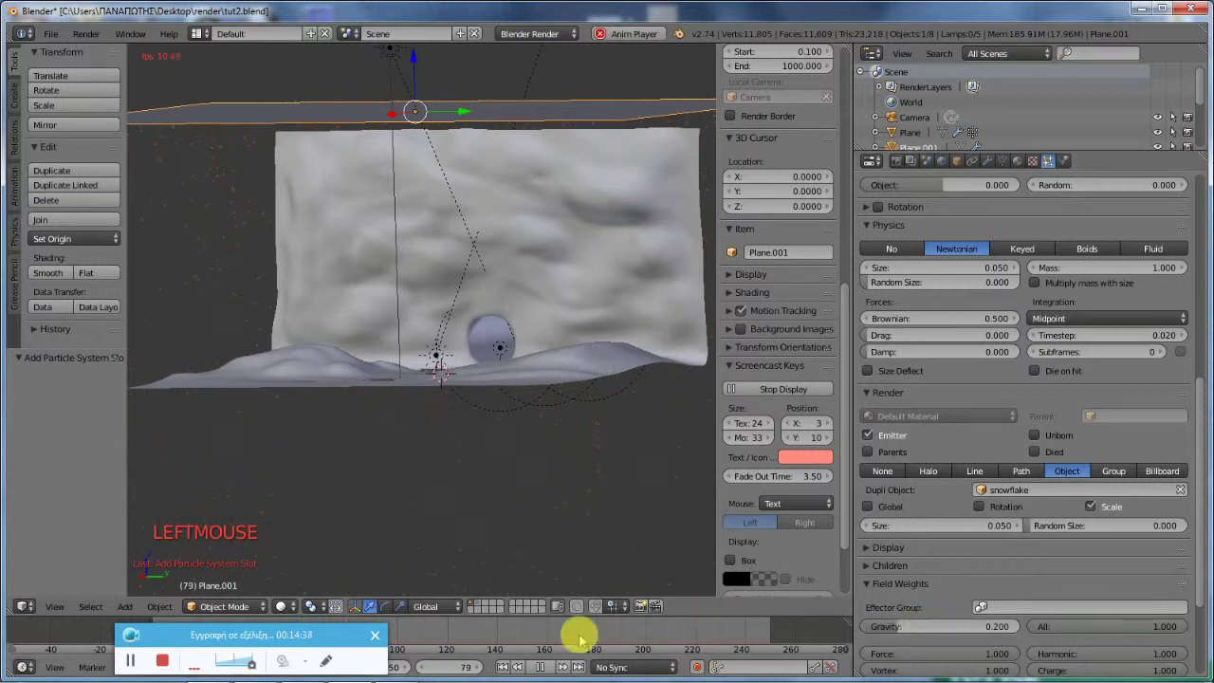
click(502, 667)
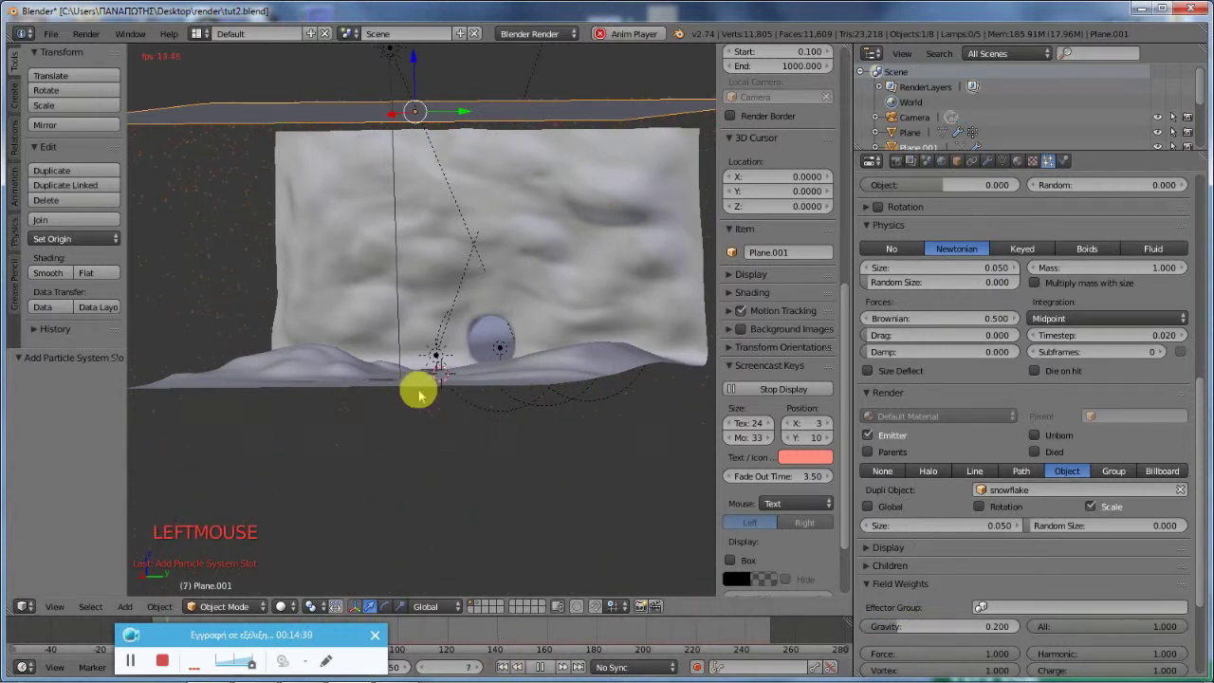
key(KP_0)
scroll(388, 331, up, 5)
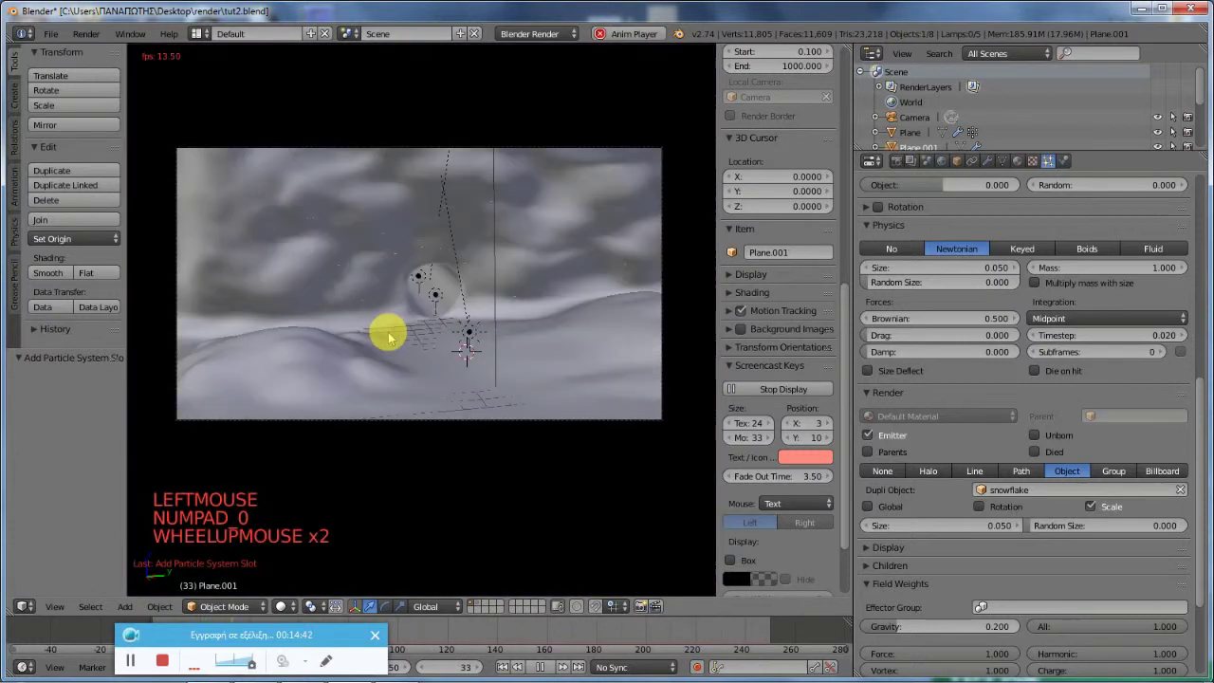
shift+middle_drag(403, 156, 393, 242)
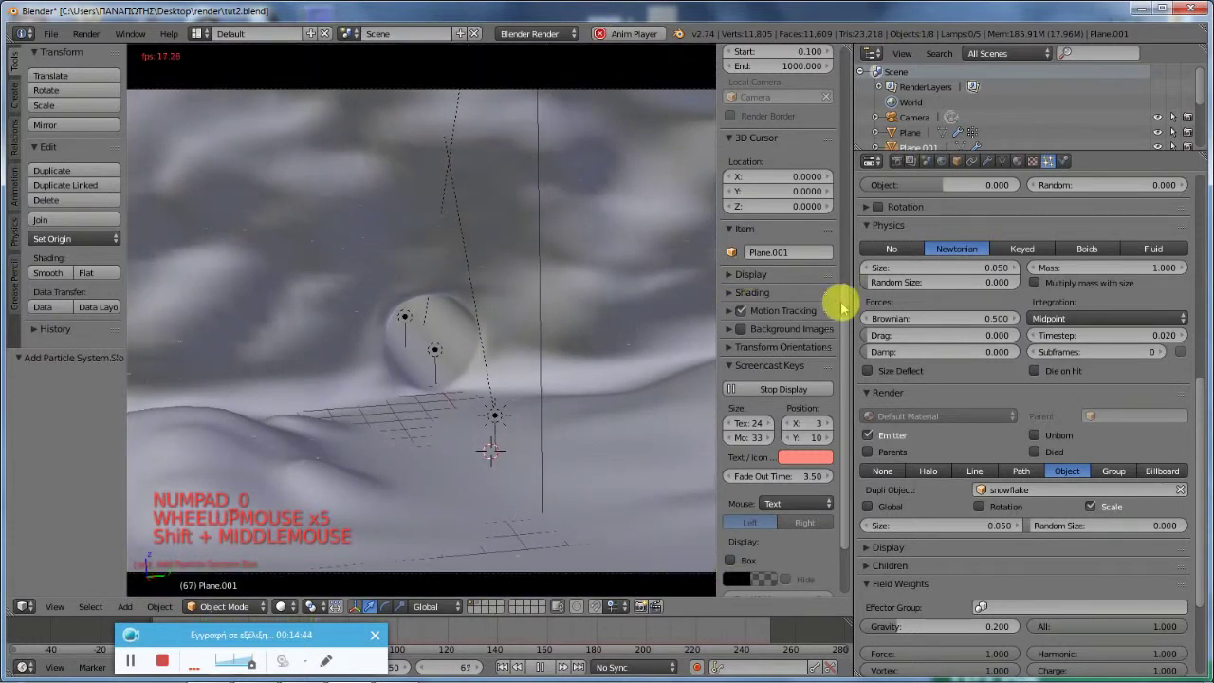
Step: Enable Rotation for the snow particles and check the flakes up close in the camera view
scroll(929, 347, up, 3)
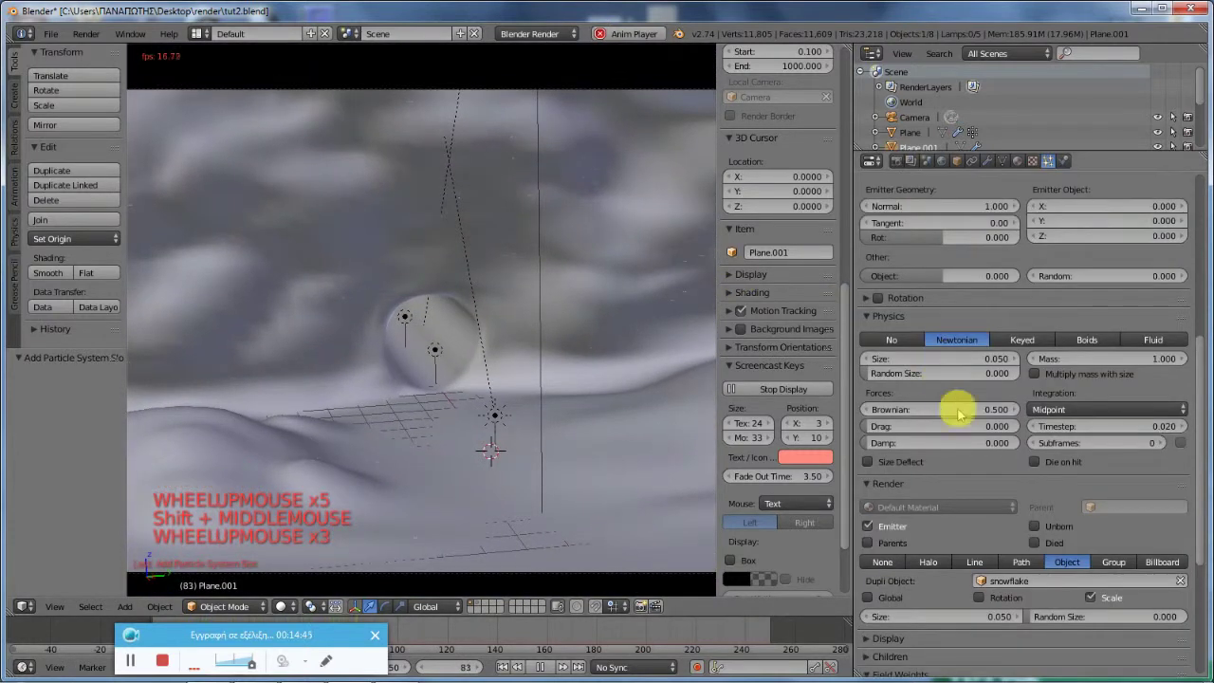
scroll(960, 414, up, 3)
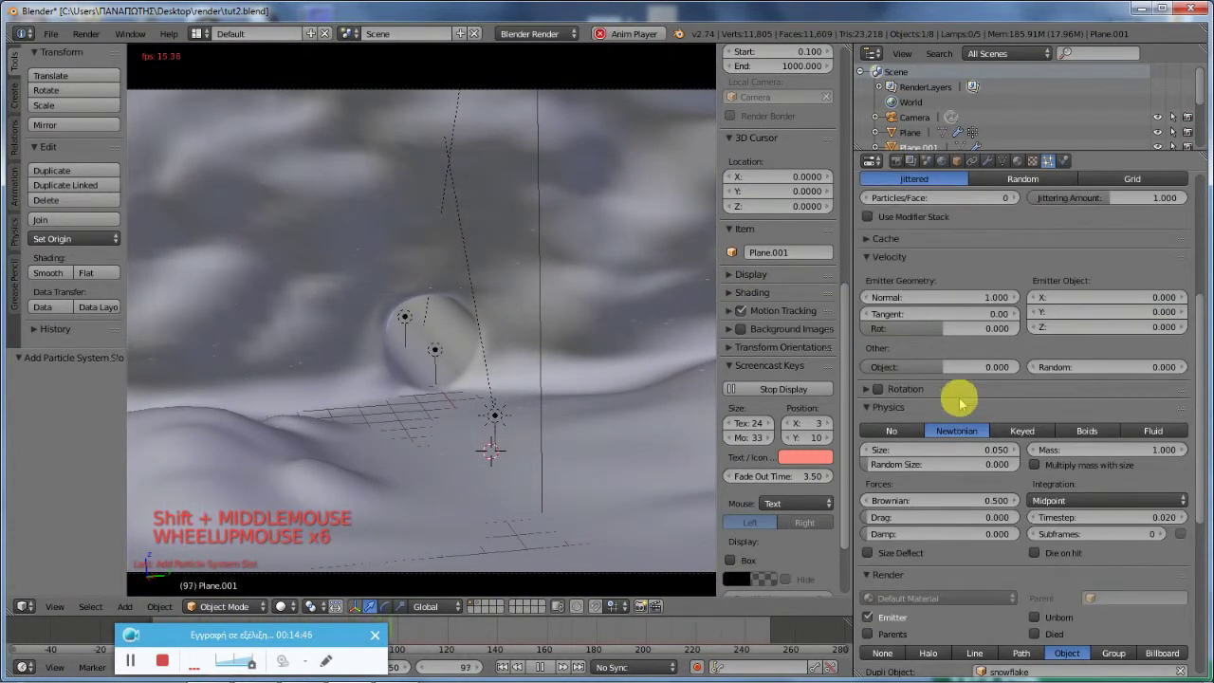
scroll(987, 438, up, 5)
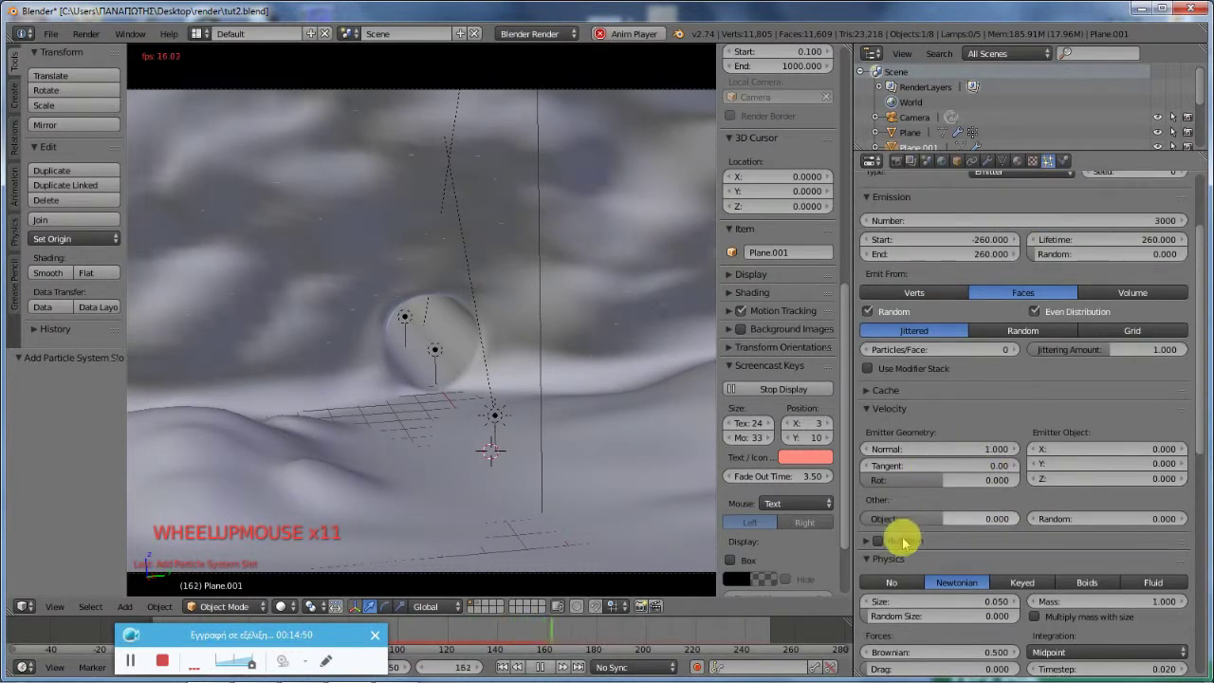
click(869, 540)
click(877, 542)
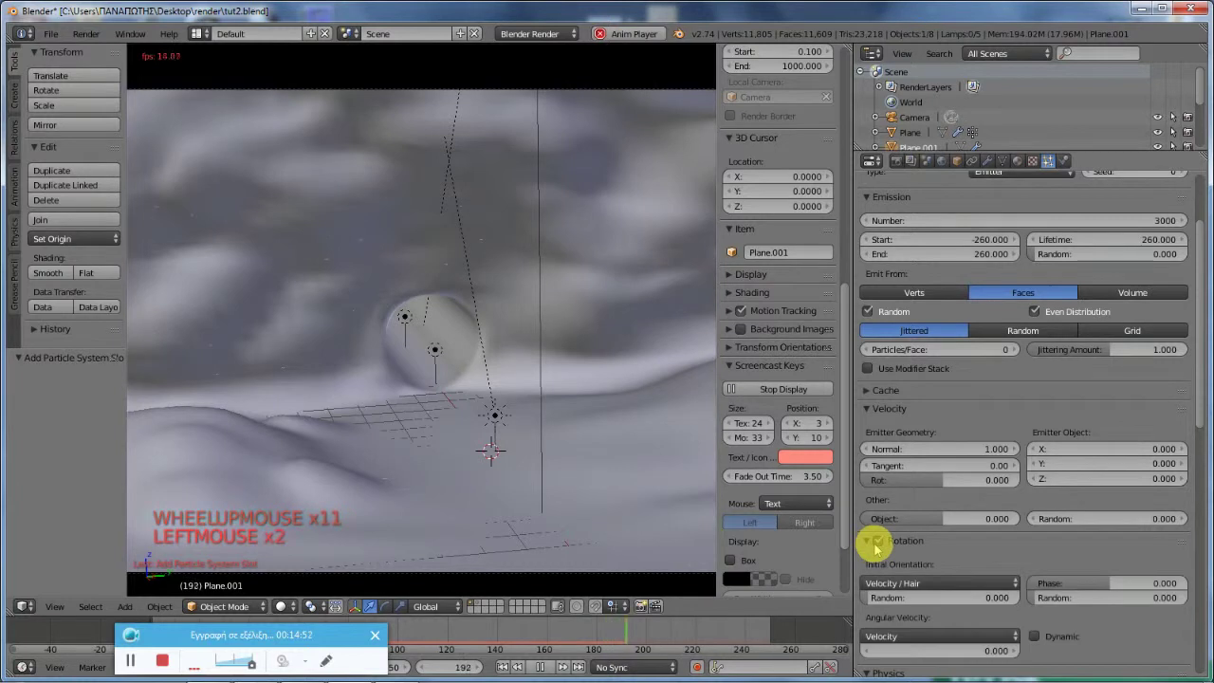
scroll(481, 276, up, 4)
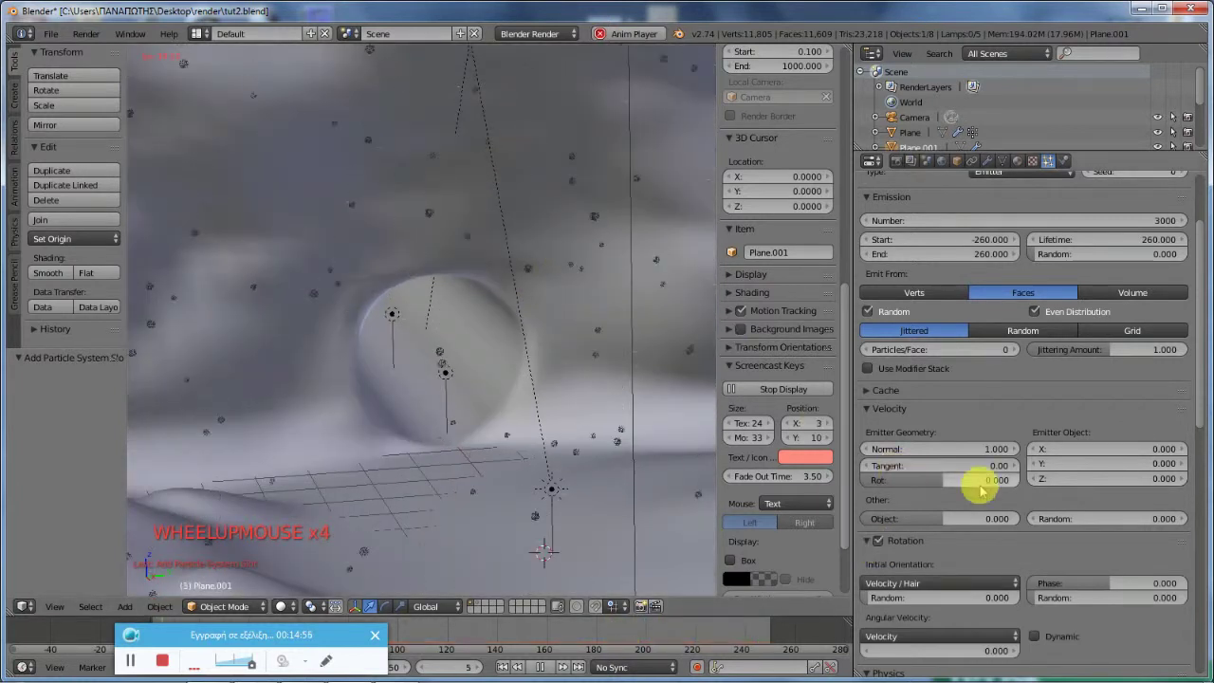
scroll(566, 328, down, 5)
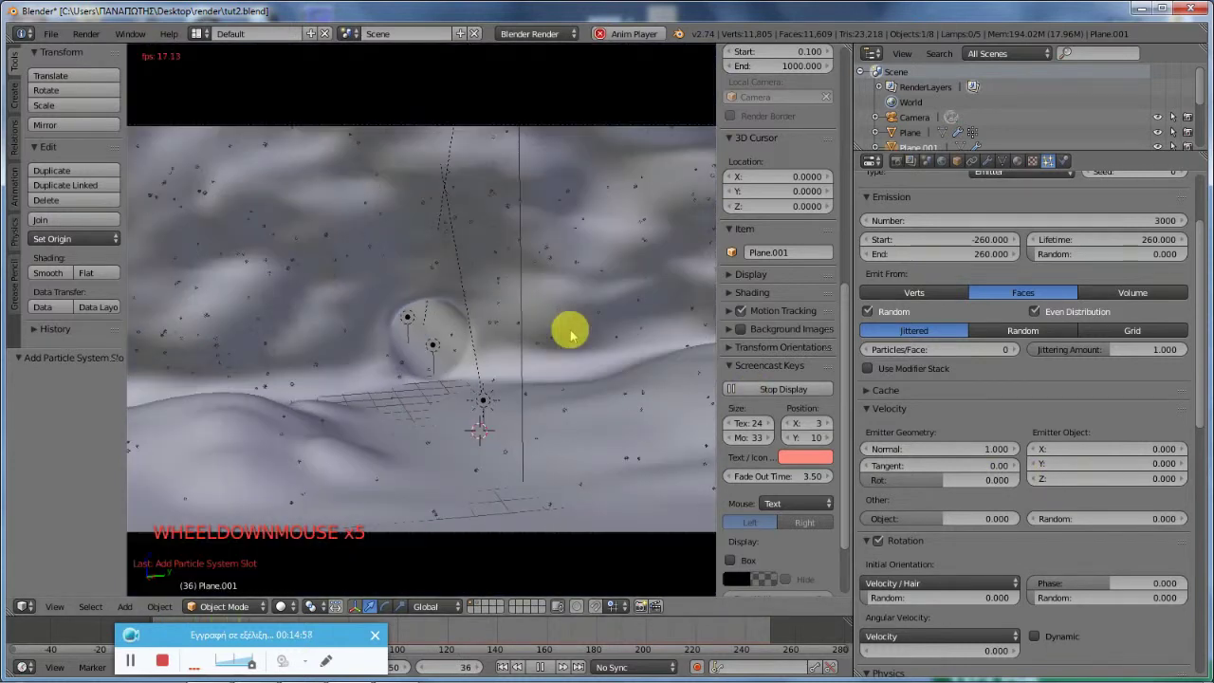
scroll(569, 340, up, 1)
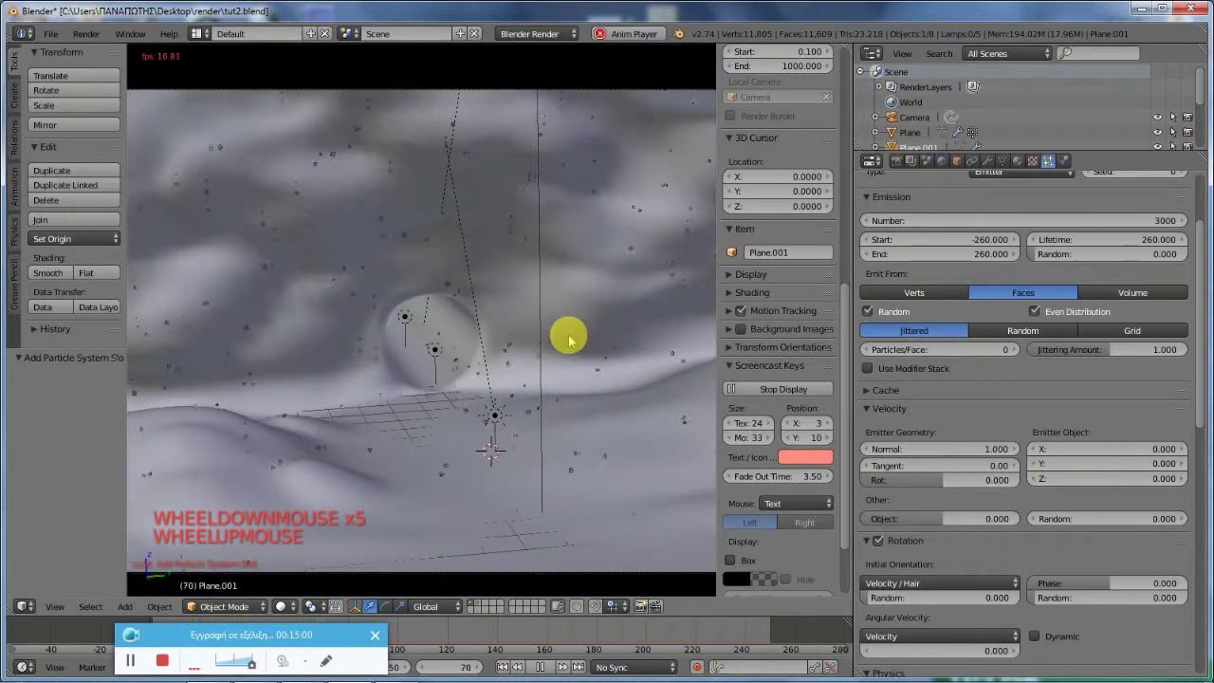
scroll(569, 340, up, 4)
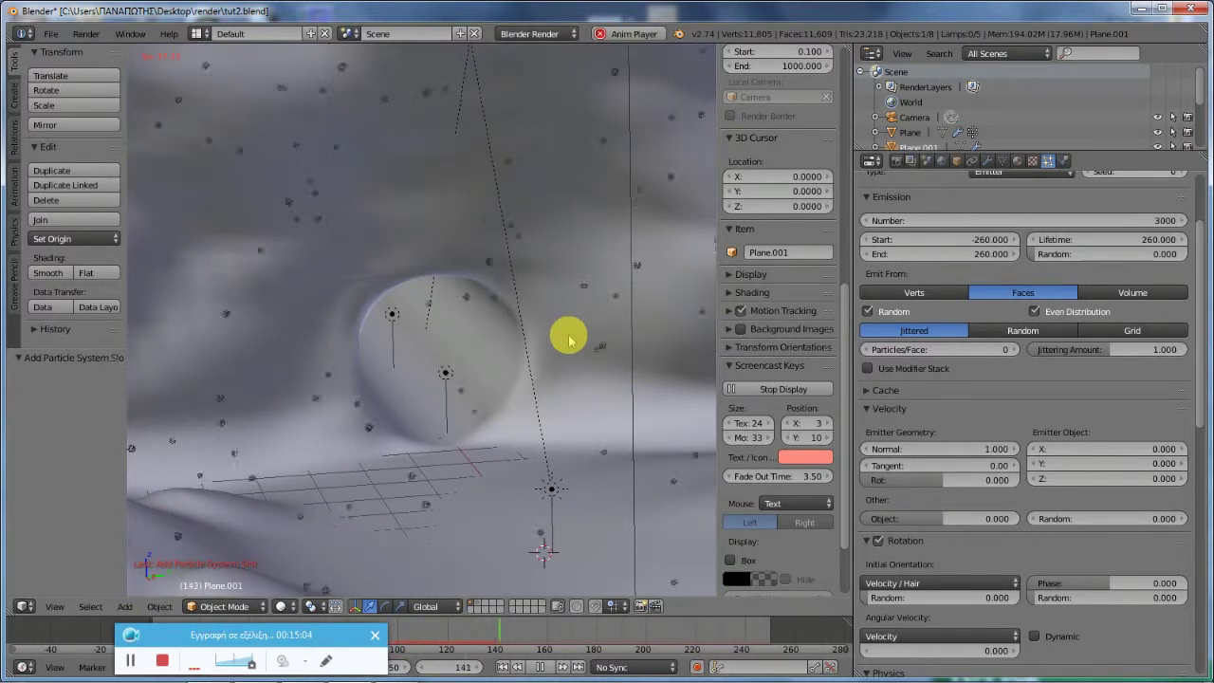
scroll(569, 339, down, 5)
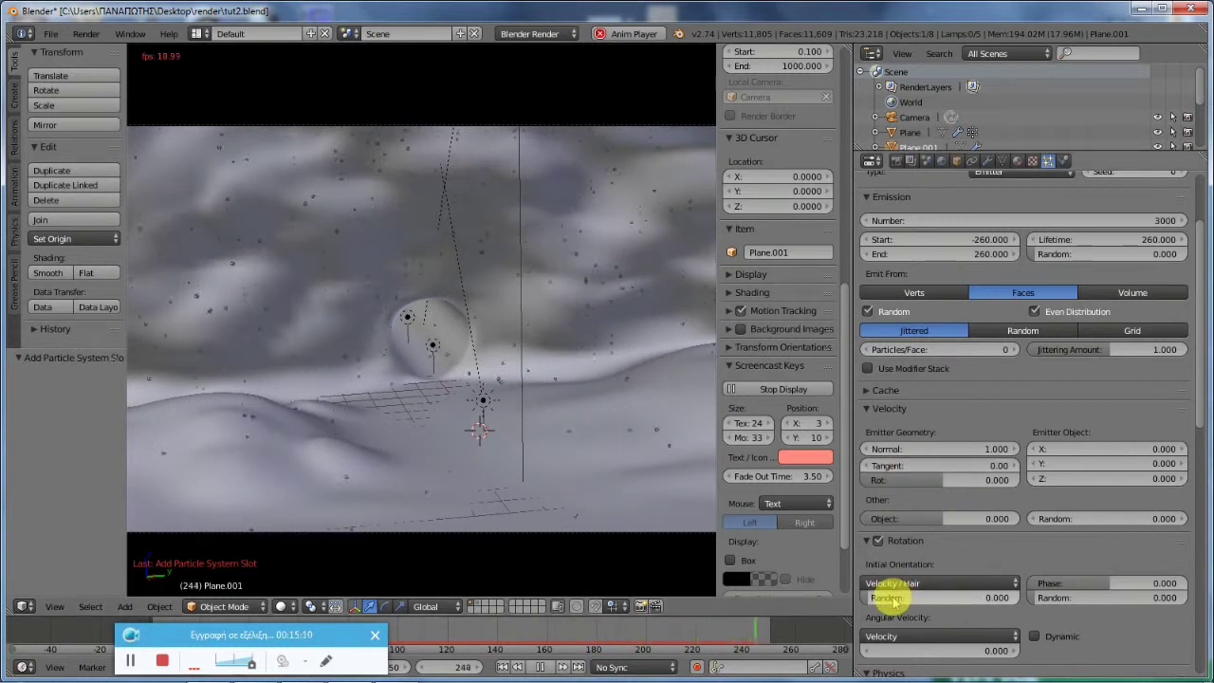
Step: Set the random phase of the particles' rotation to 1.0 and check the falling flakes
drag(1030, 599, 1043, 599)
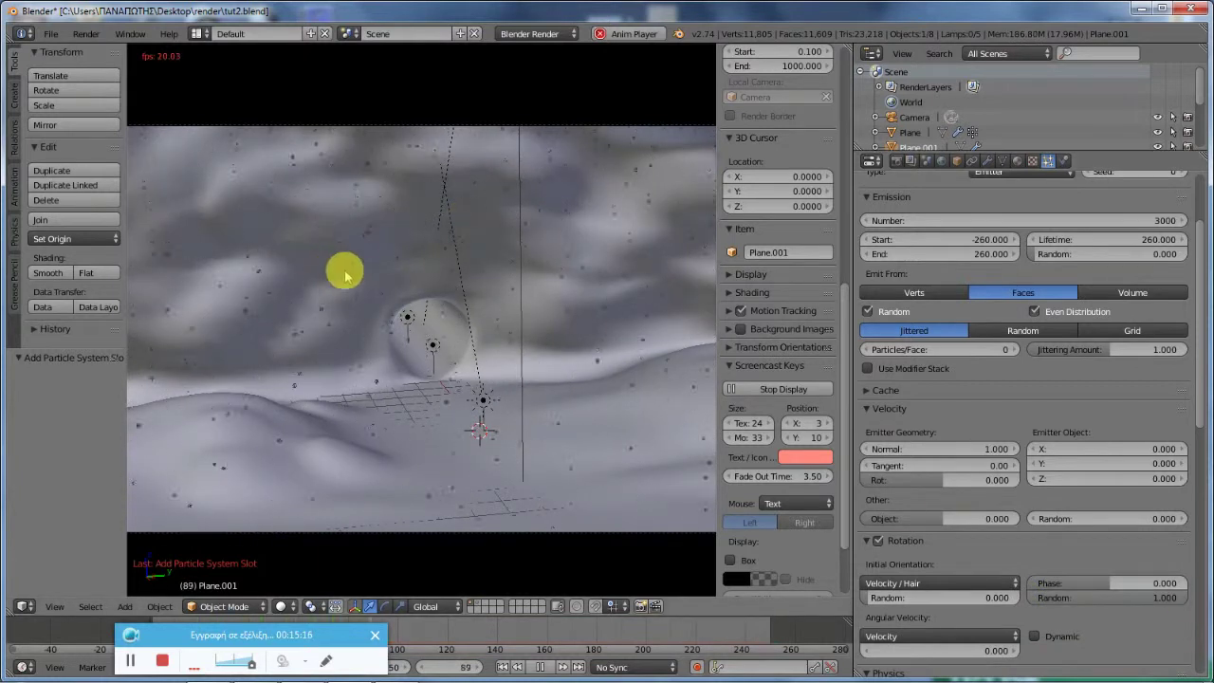
scroll(373, 247, up, 1)
scroll(373, 248, up, 3)
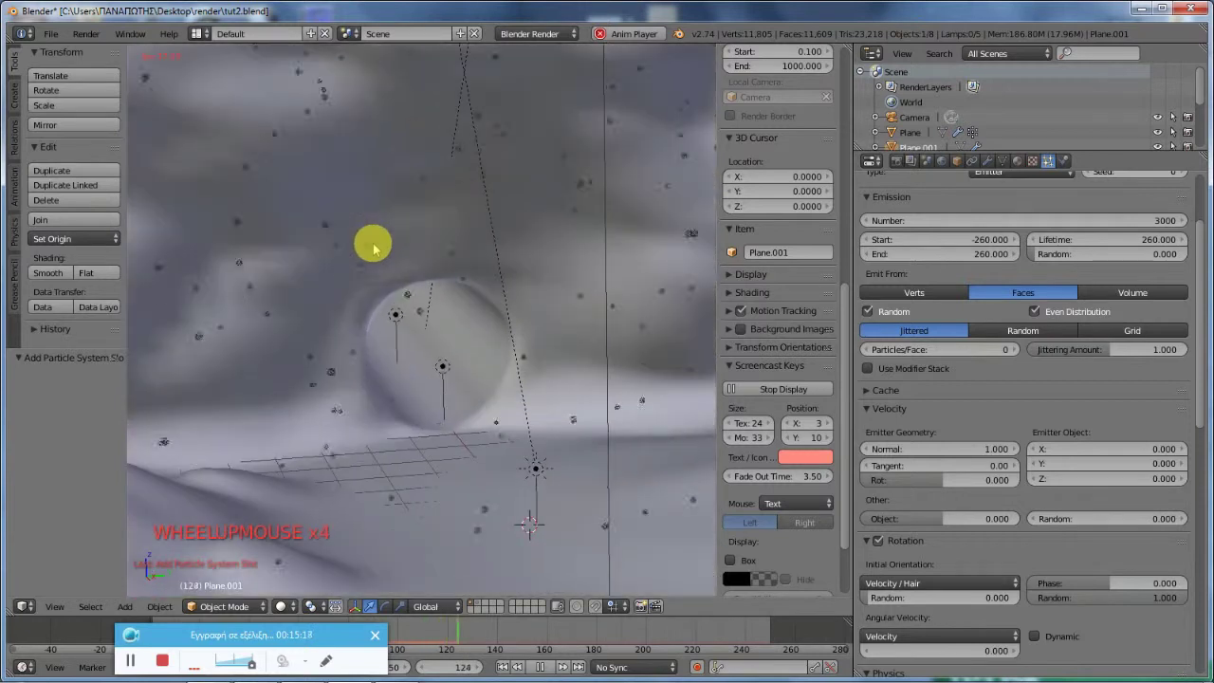
scroll(455, 317, down, 1)
scroll(455, 317, down, 3)
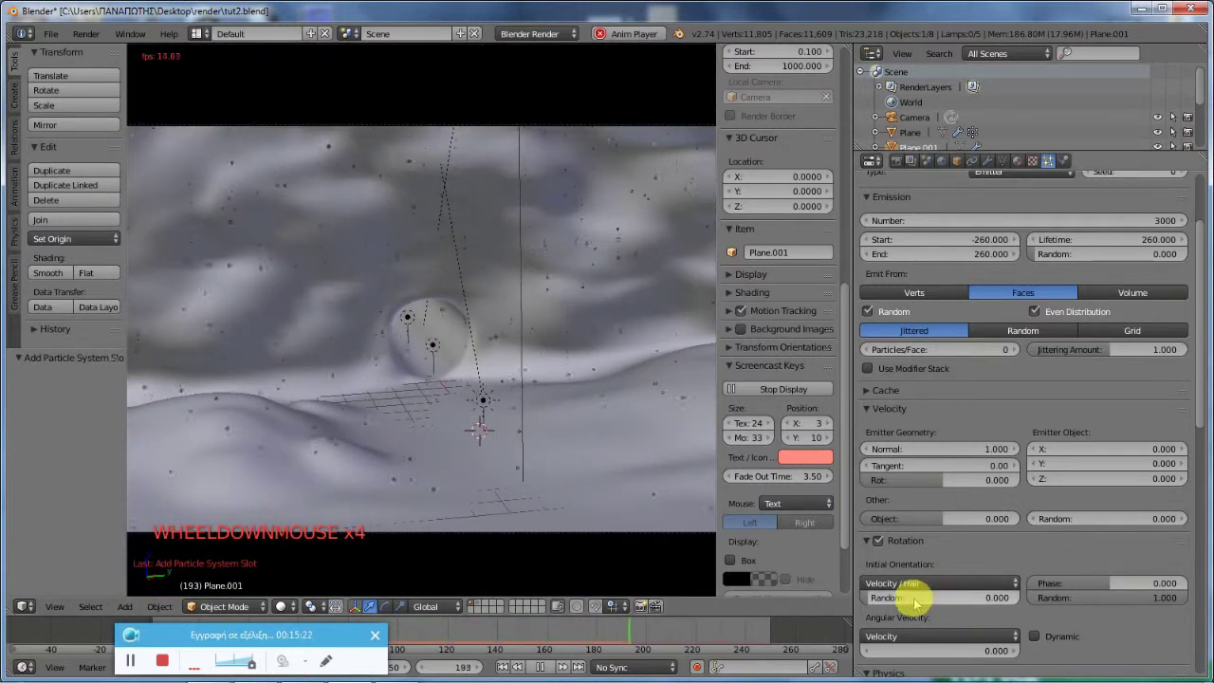
Step: Set the randomness of the particles' initial orientation to 1.0
drag(916, 597, 925, 598)
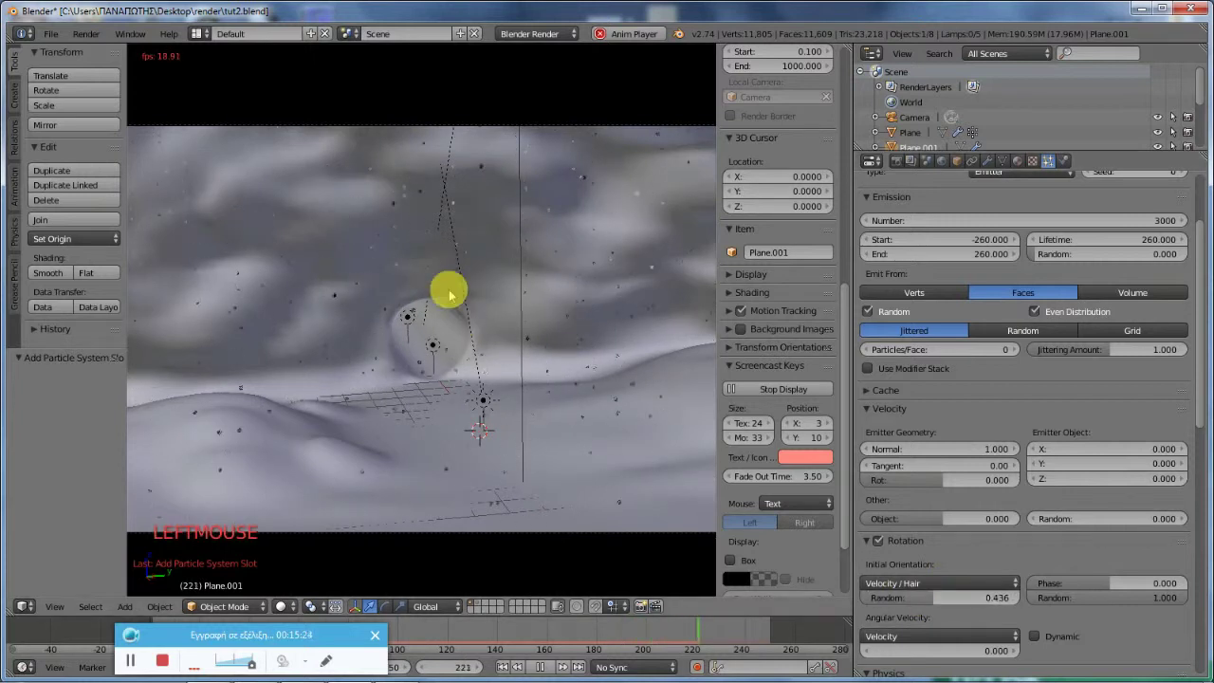
scroll(506, 246, up, 3)
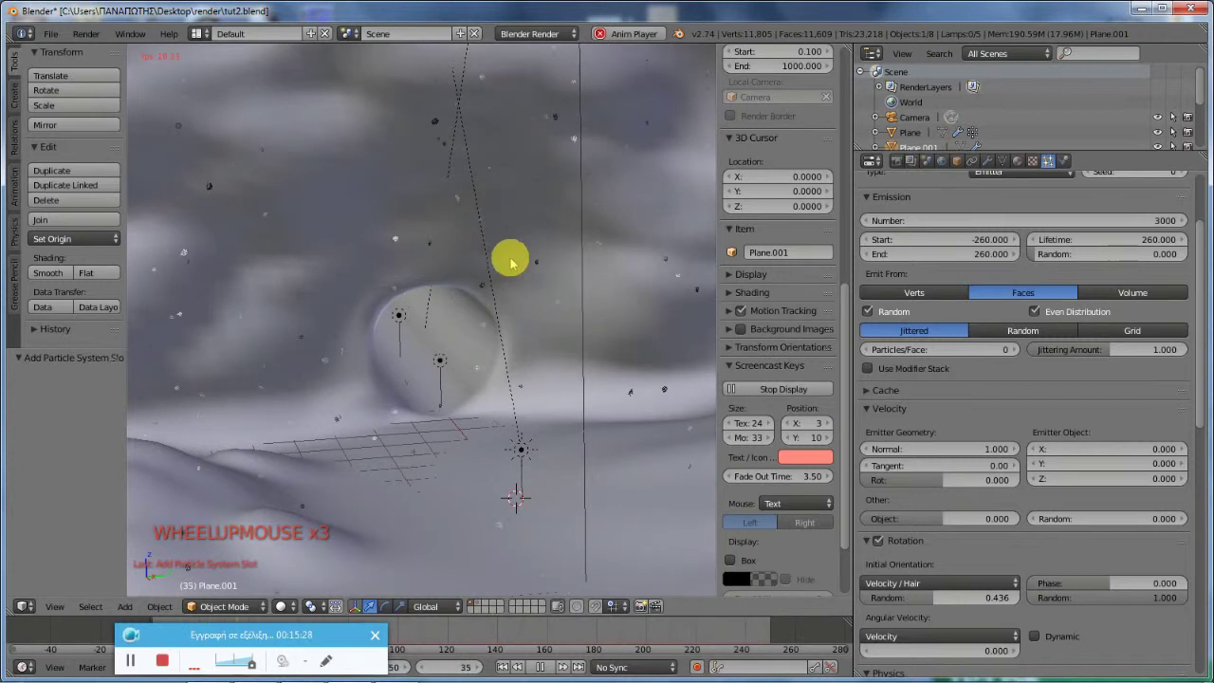
drag(933, 597, 1027, 597)
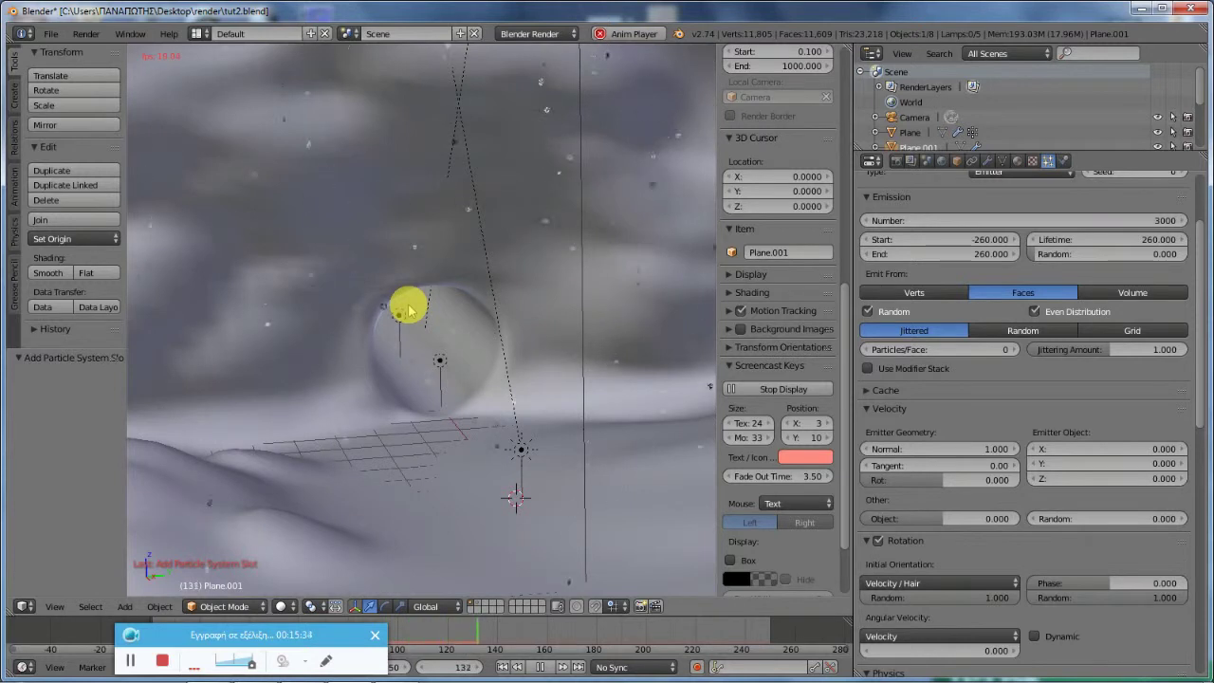
scroll(408, 308, down, 1)
Step: Make the particle rotation dynamic and check the replayed snowfall around the scene and through the camera
click(1035, 636)
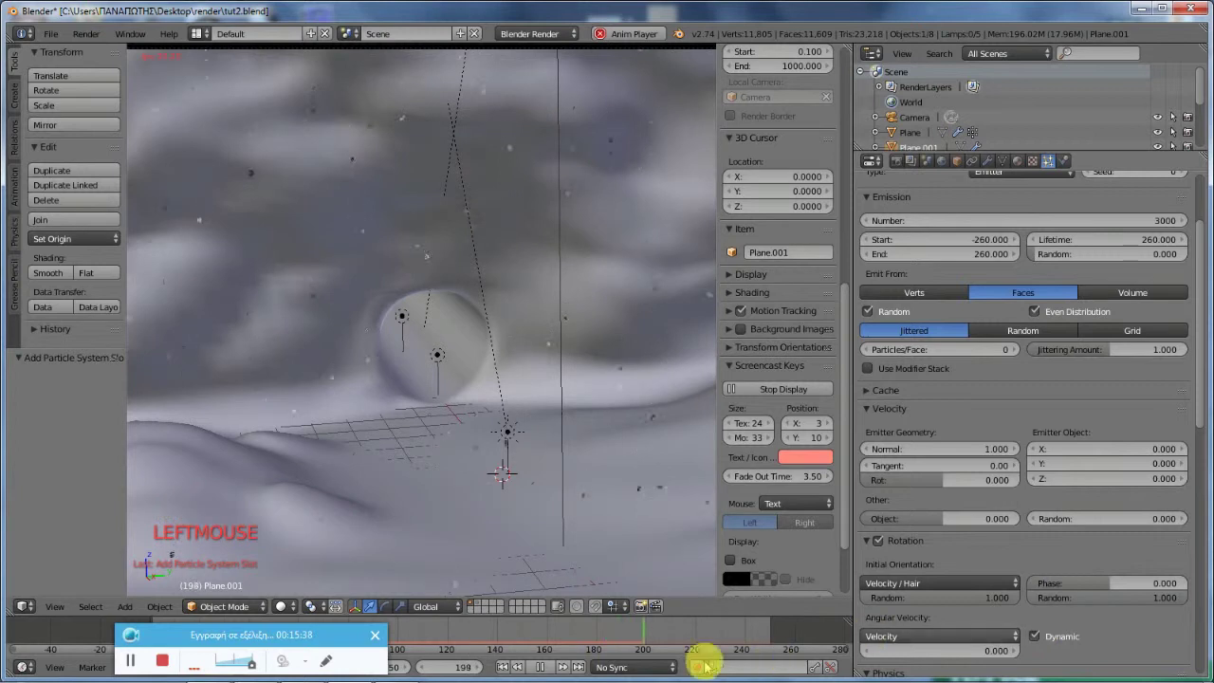
click(506, 667)
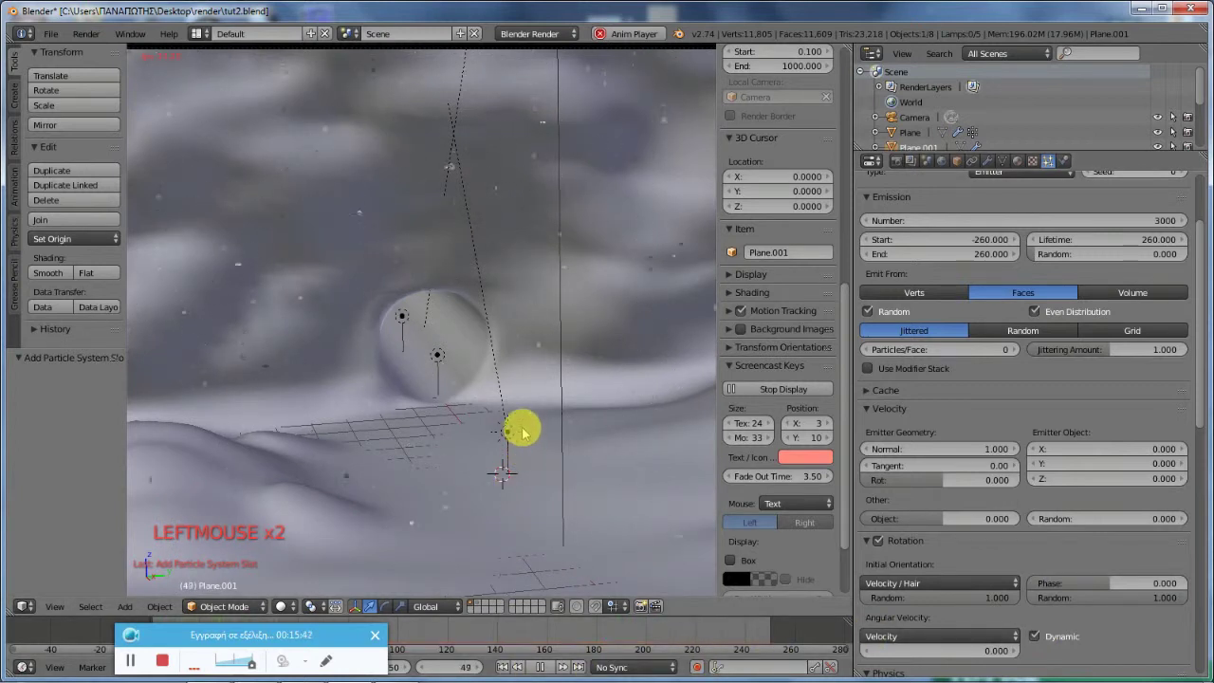
scroll(524, 428, down, 4)
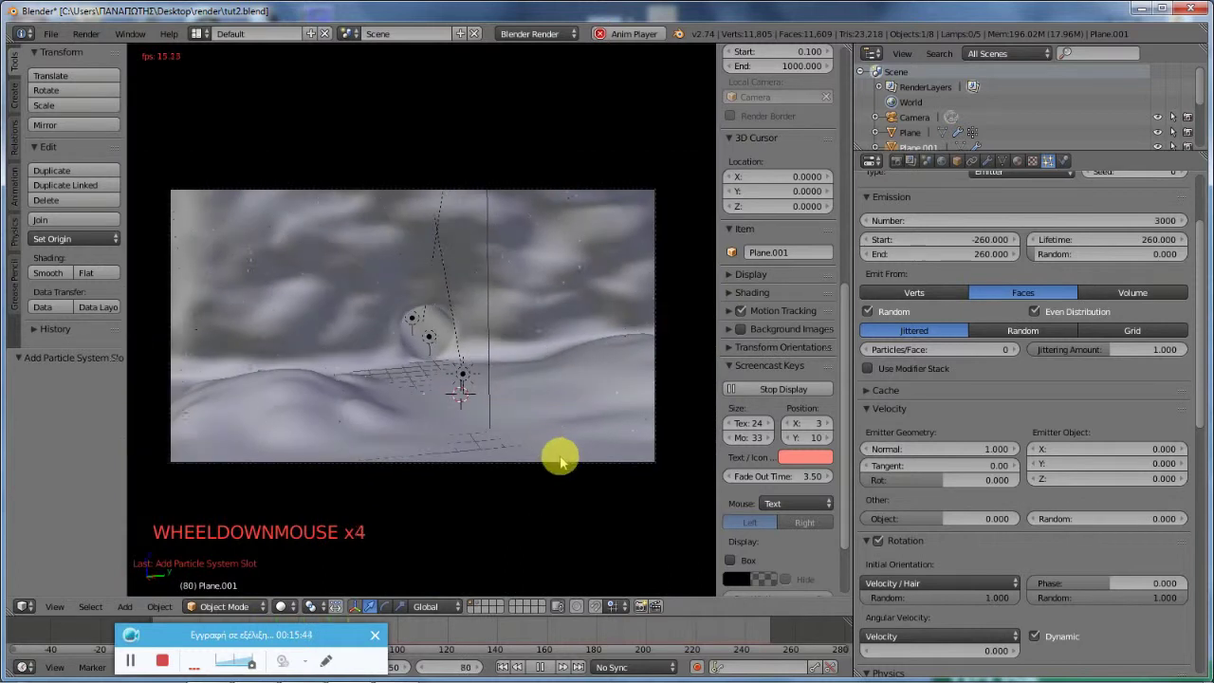
scroll(561, 459, up, 1)
middle_drag(578, 456, 469, 439)
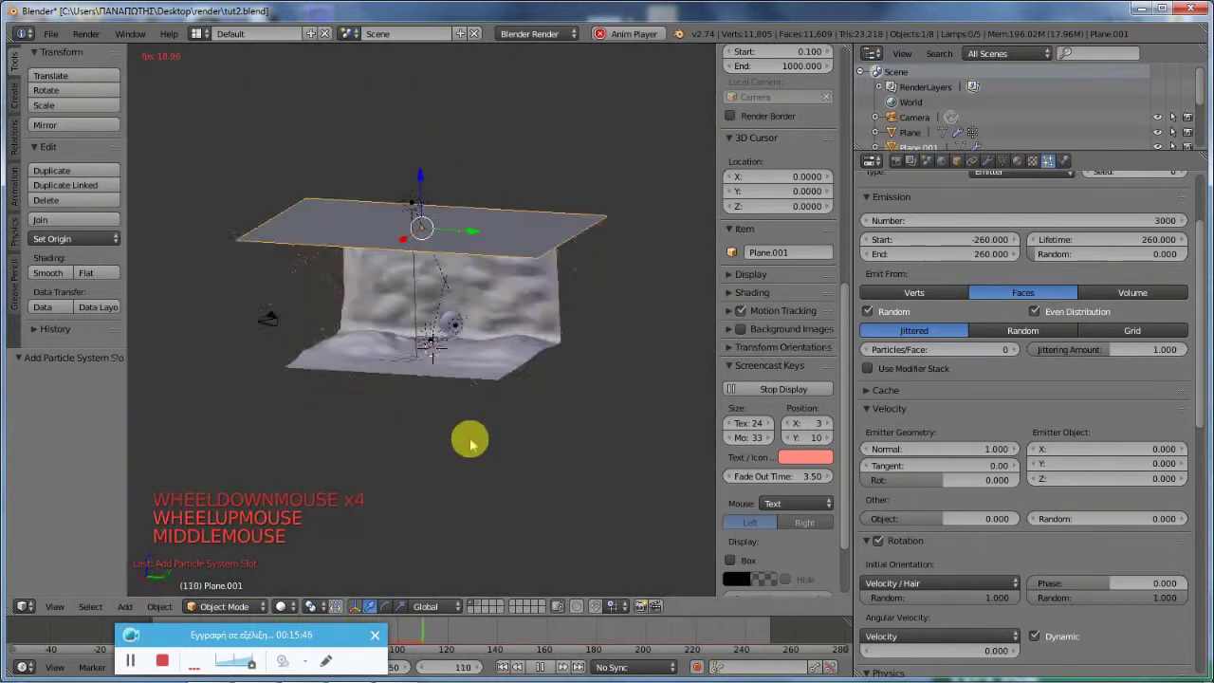
scroll(469, 443, down, 1)
key(KP_0)
scroll(469, 434, up, 4)
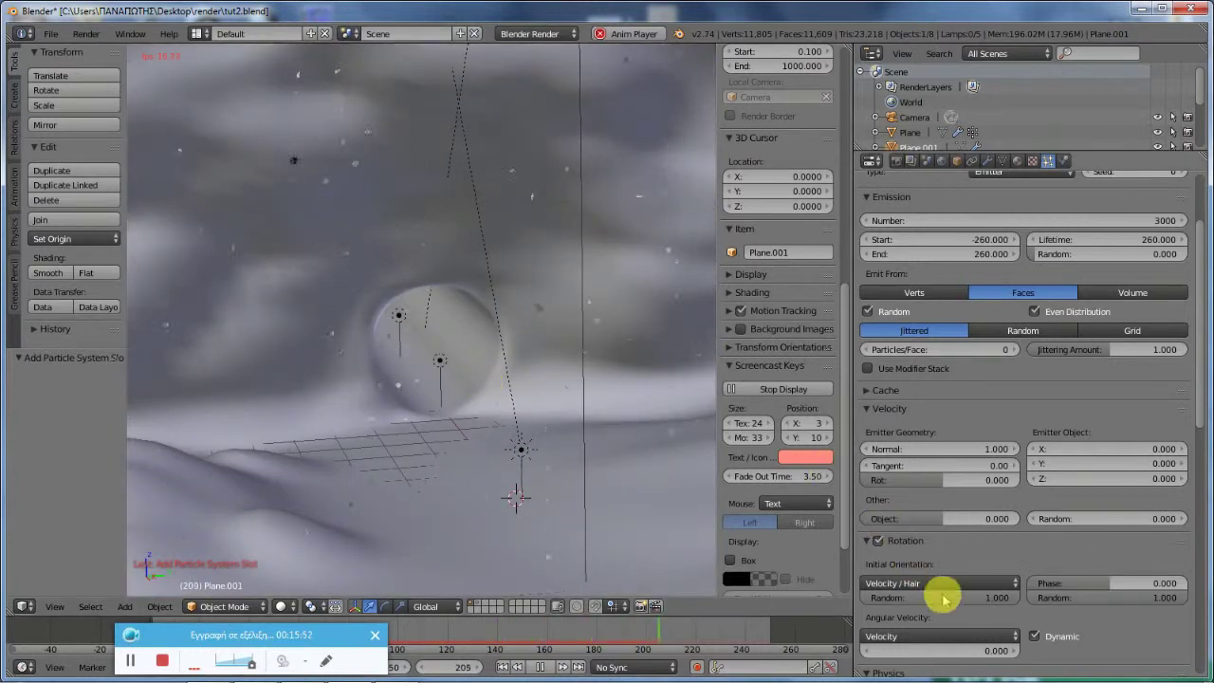
Step: Set the snow particles' angular velocity to 4.000 and restart the playback from the first frame
drag(925, 651, 995, 650)
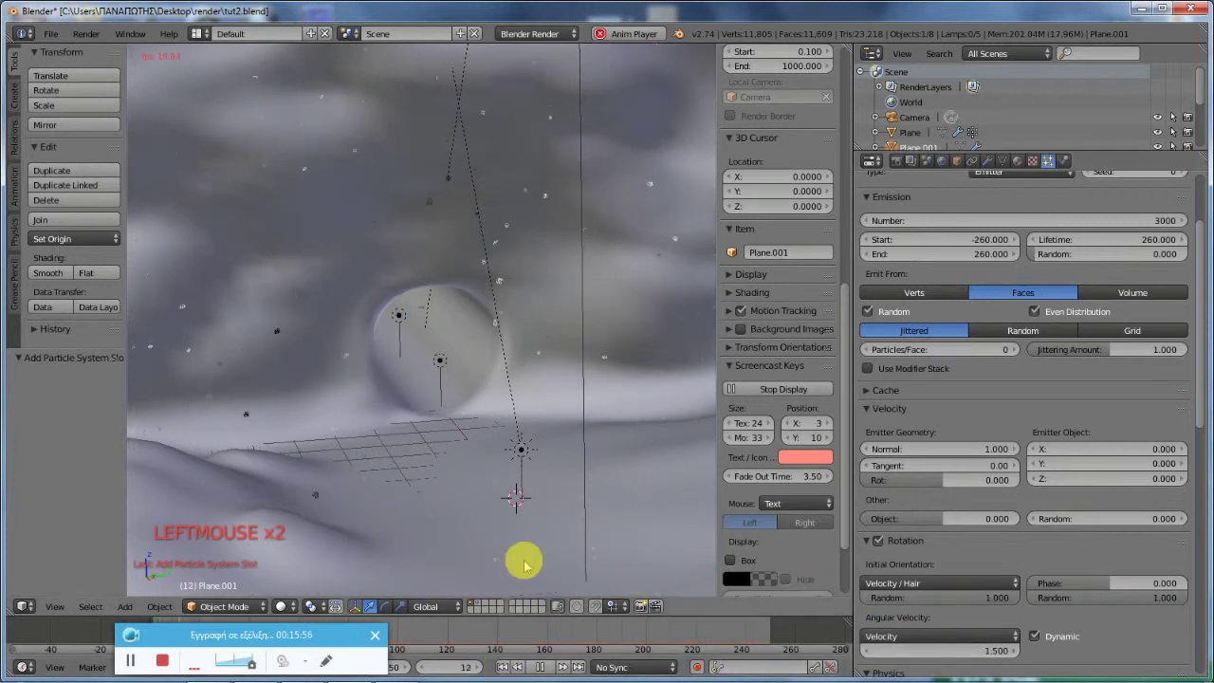
click(910, 649)
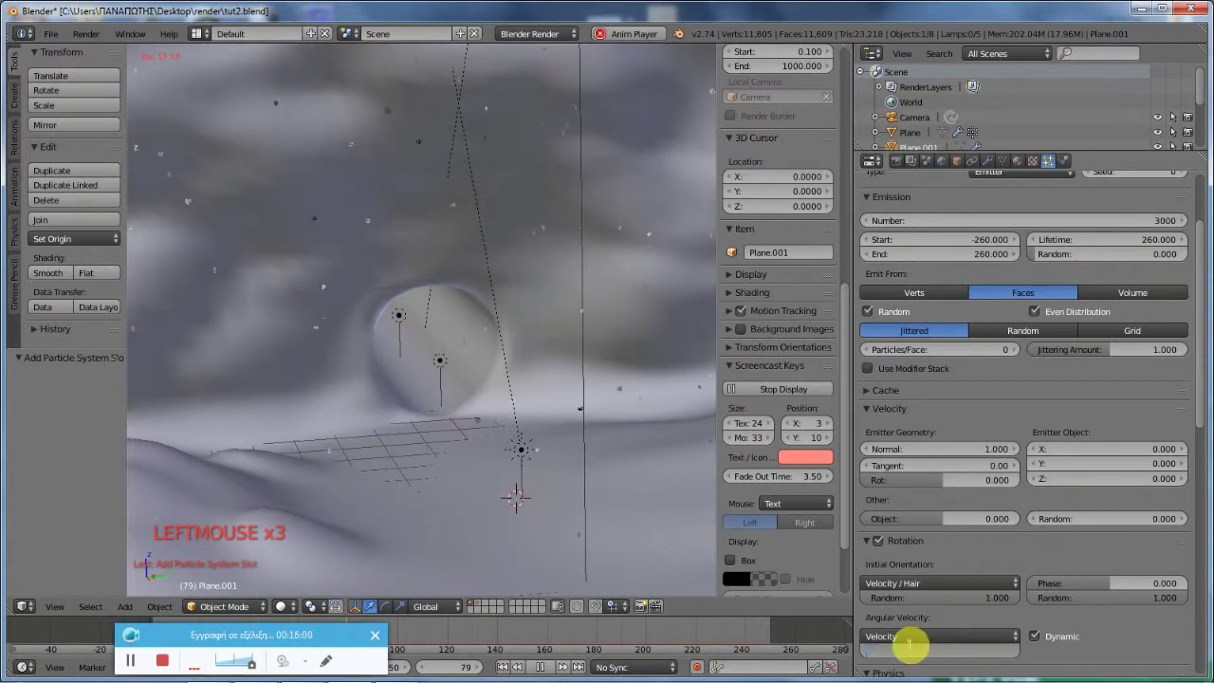
text(4)
key(Return)
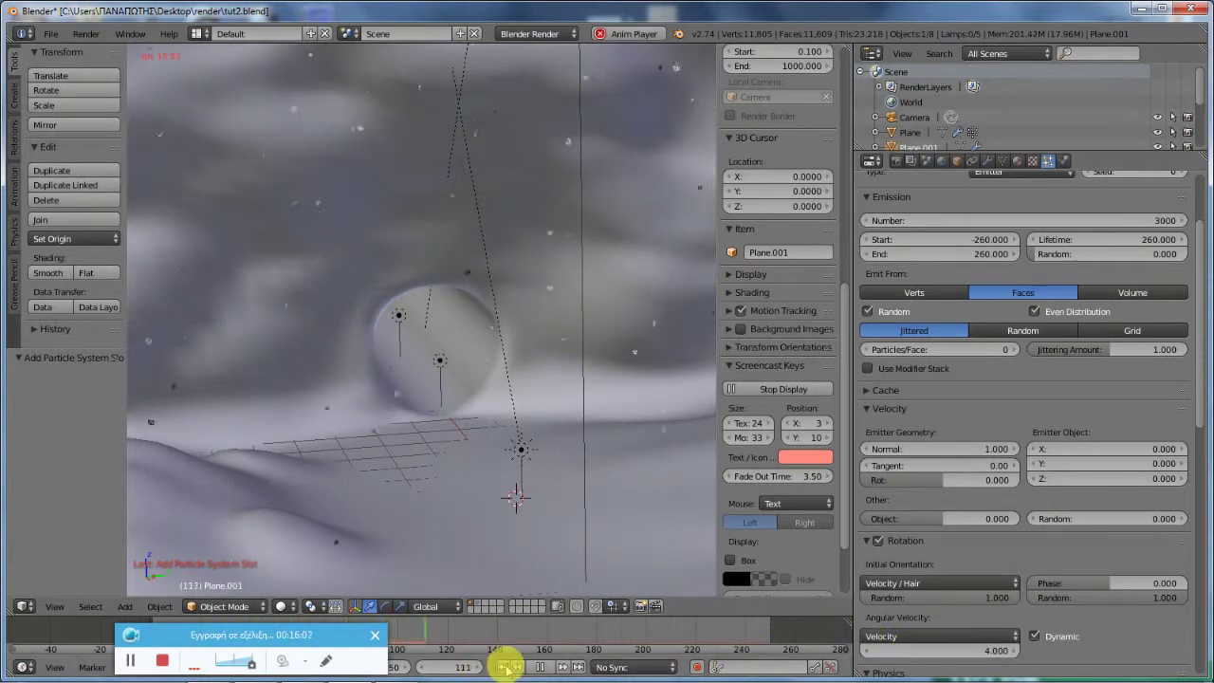
click(503, 666)
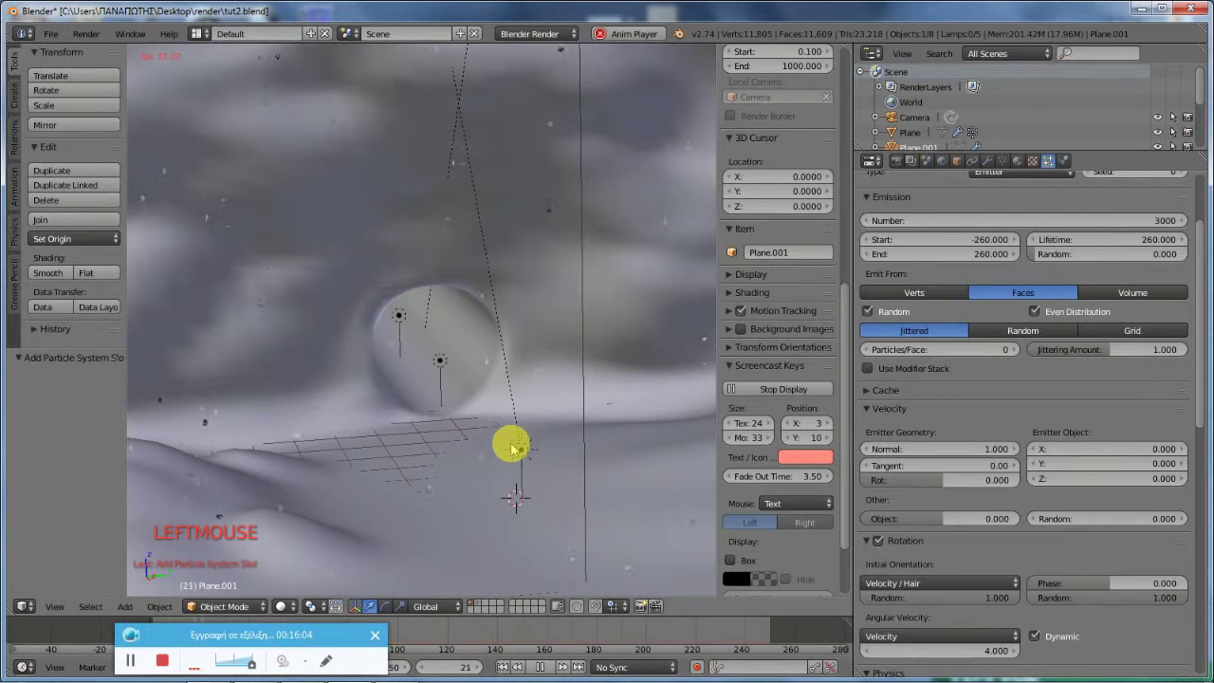
Step: Examine the spinning flakes around the scene and through the camera, and render a test frame of the snowfall
scroll(468, 260, down, 6)
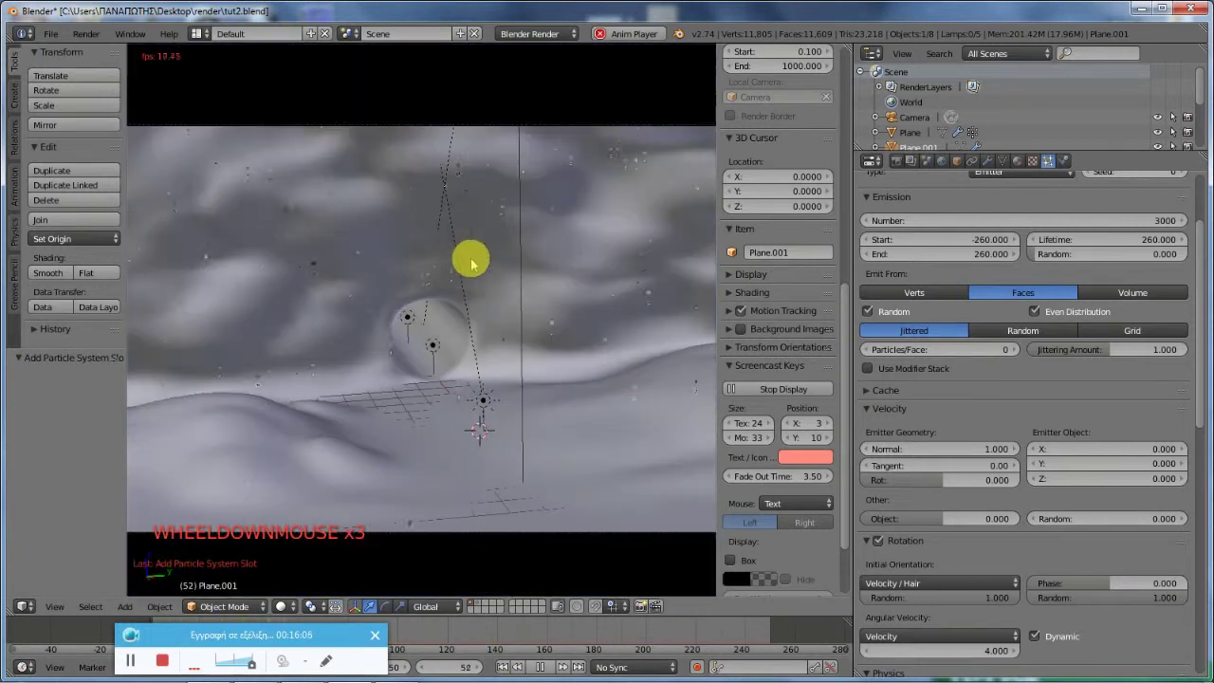
middle_drag(510, 281, 446, 331)
scroll(465, 293, up, 4)
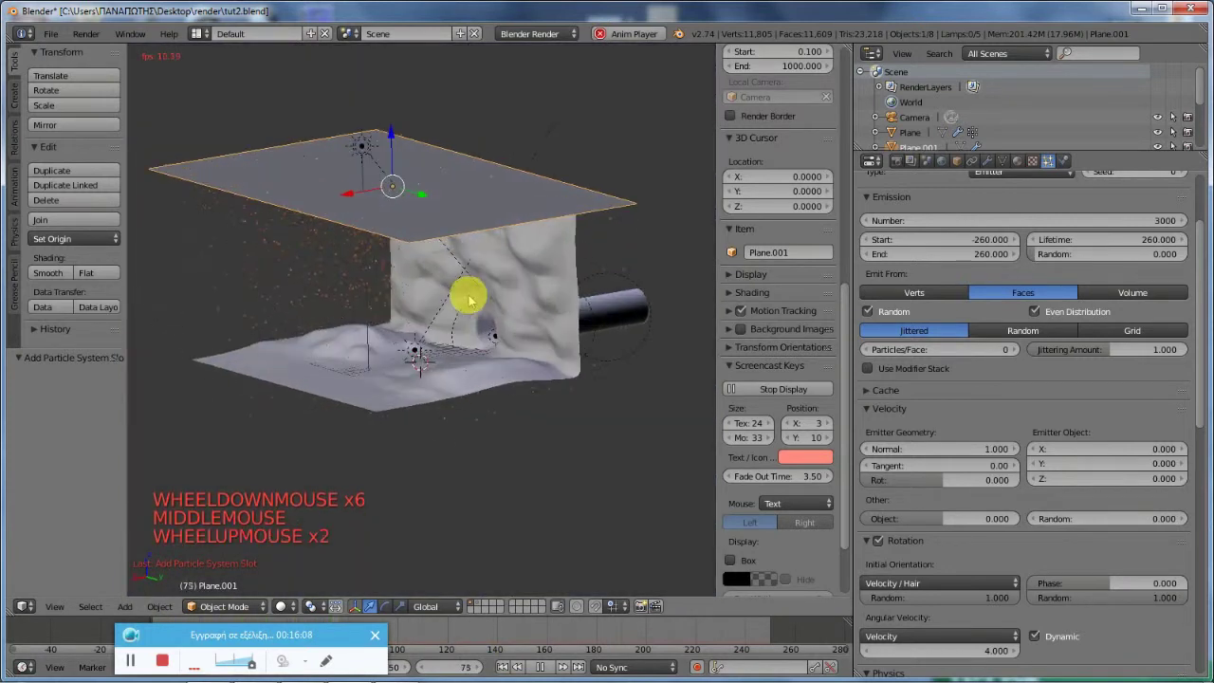
scroll(991, 512, up, 3)
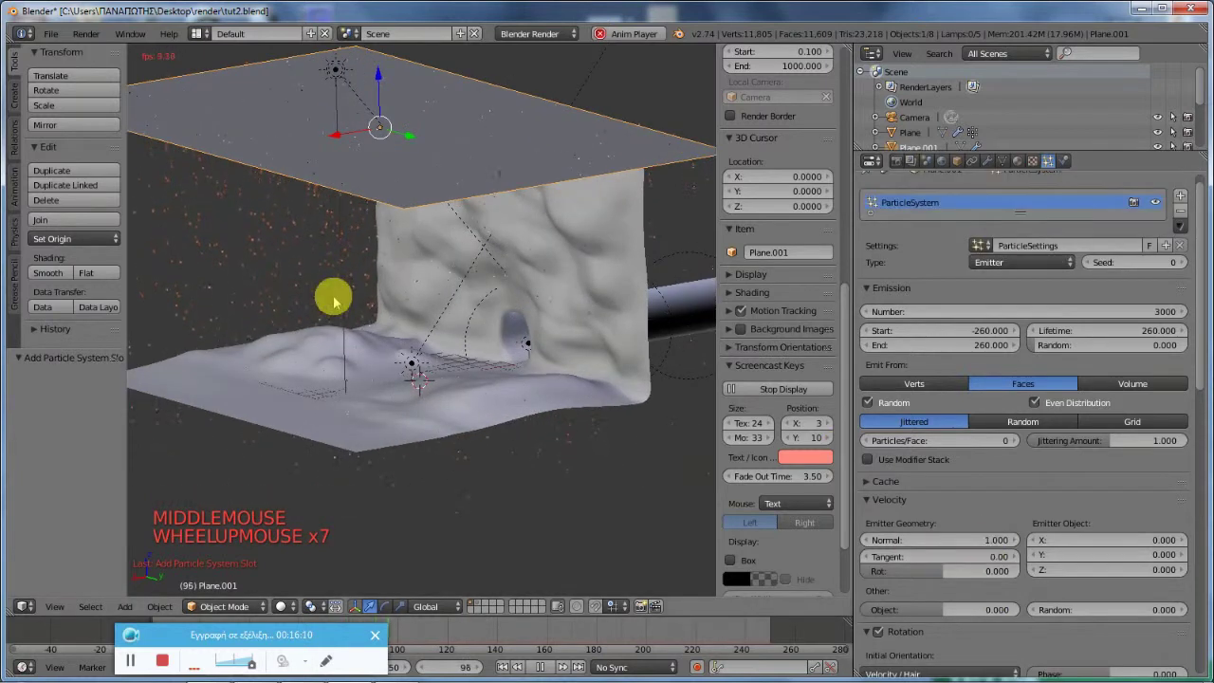
key(KP_0)
scroll(332, 300, up, 6)
scroll(332, 300, down, 2)
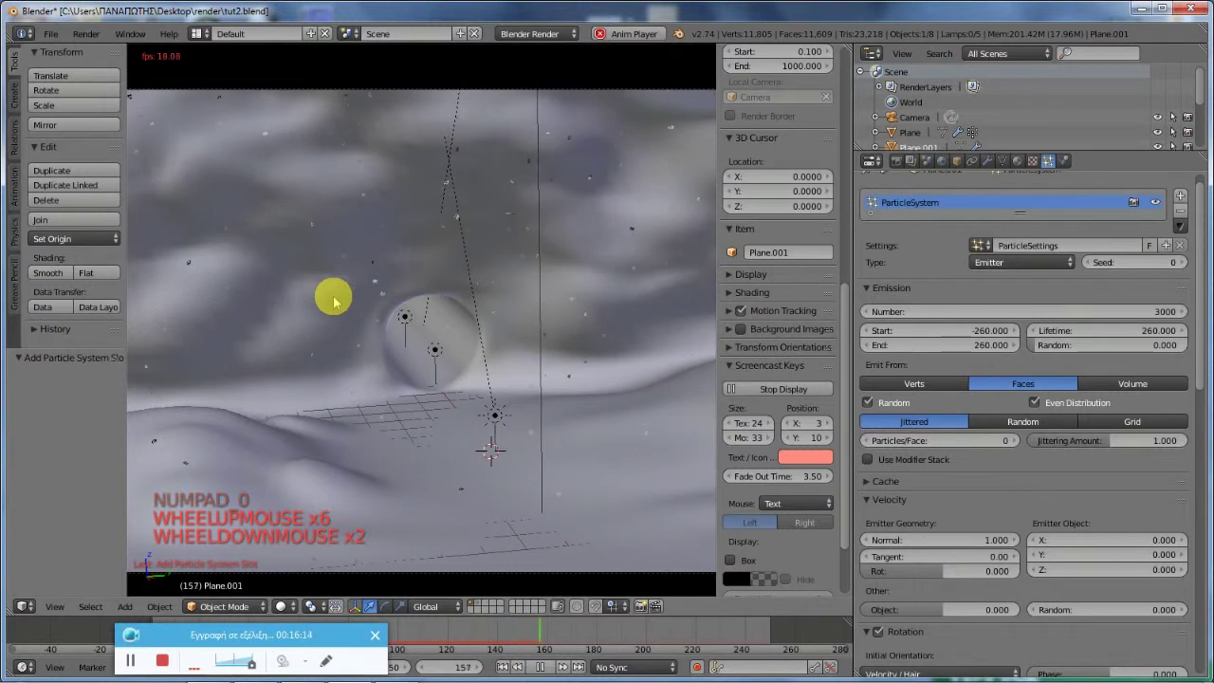
key(F12)
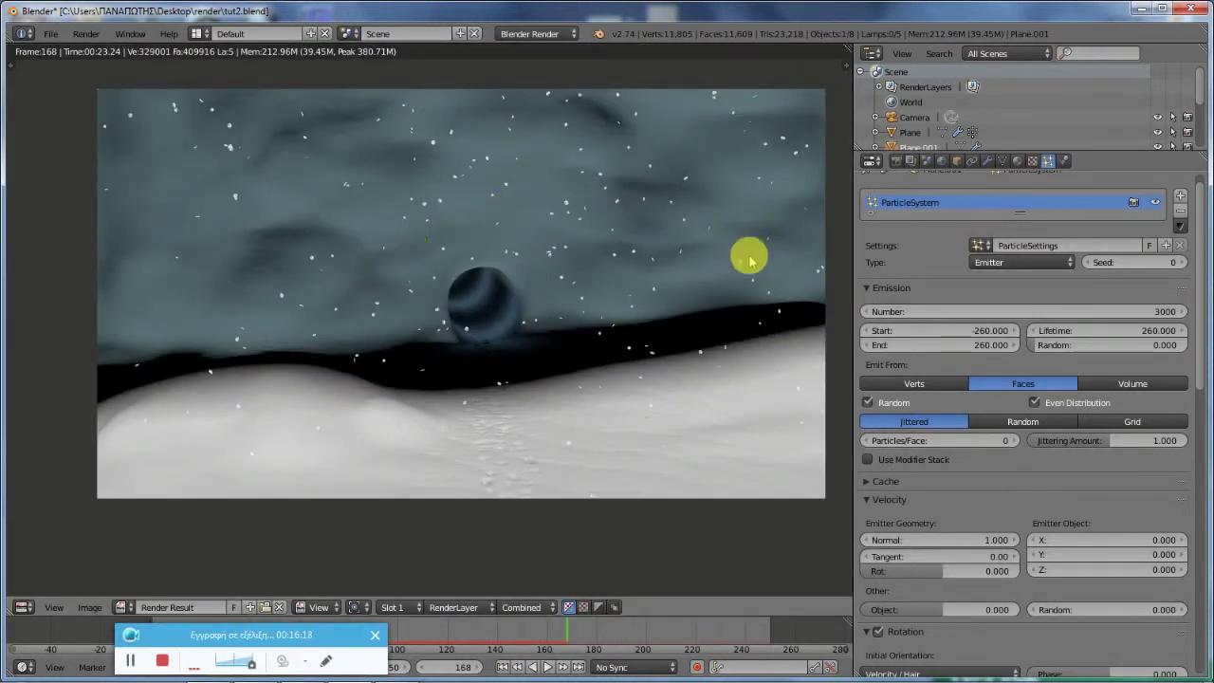
key(Escape)
Step: Select the Sun lamp above the emitter plane and restrict its ray shadows to This Layer Only
scroll(594, 335, down, 5)
middle_drag(401, 336, 443, 327)
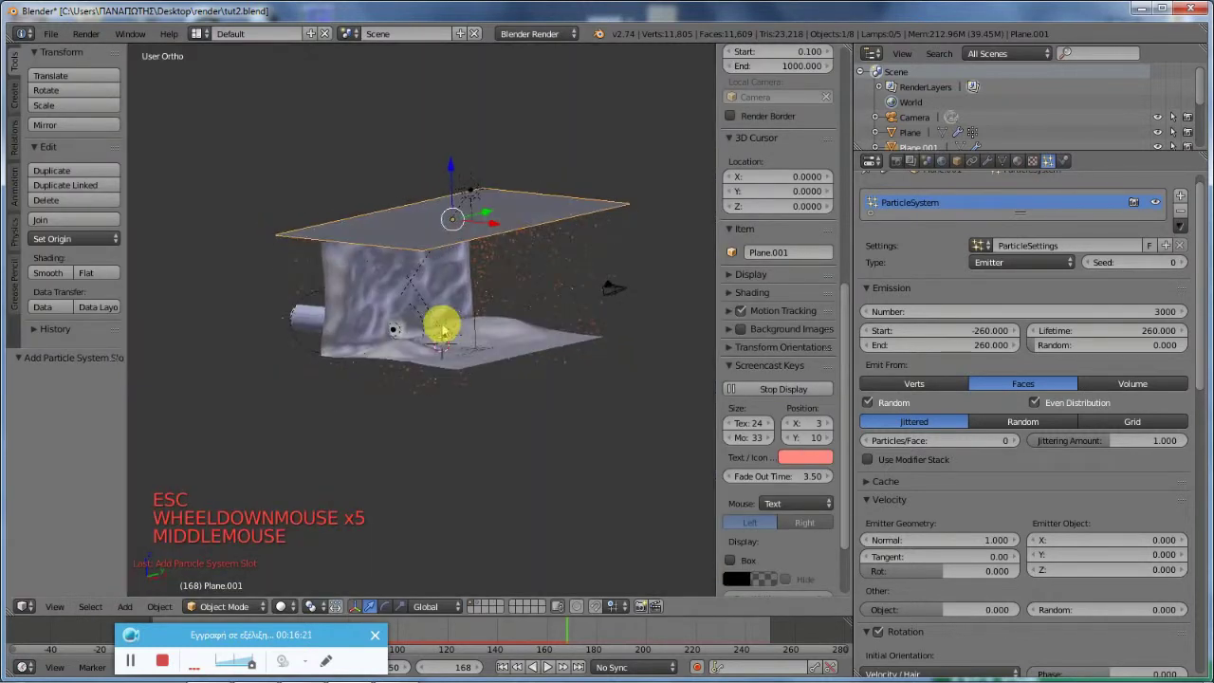
right_click(476, 193)
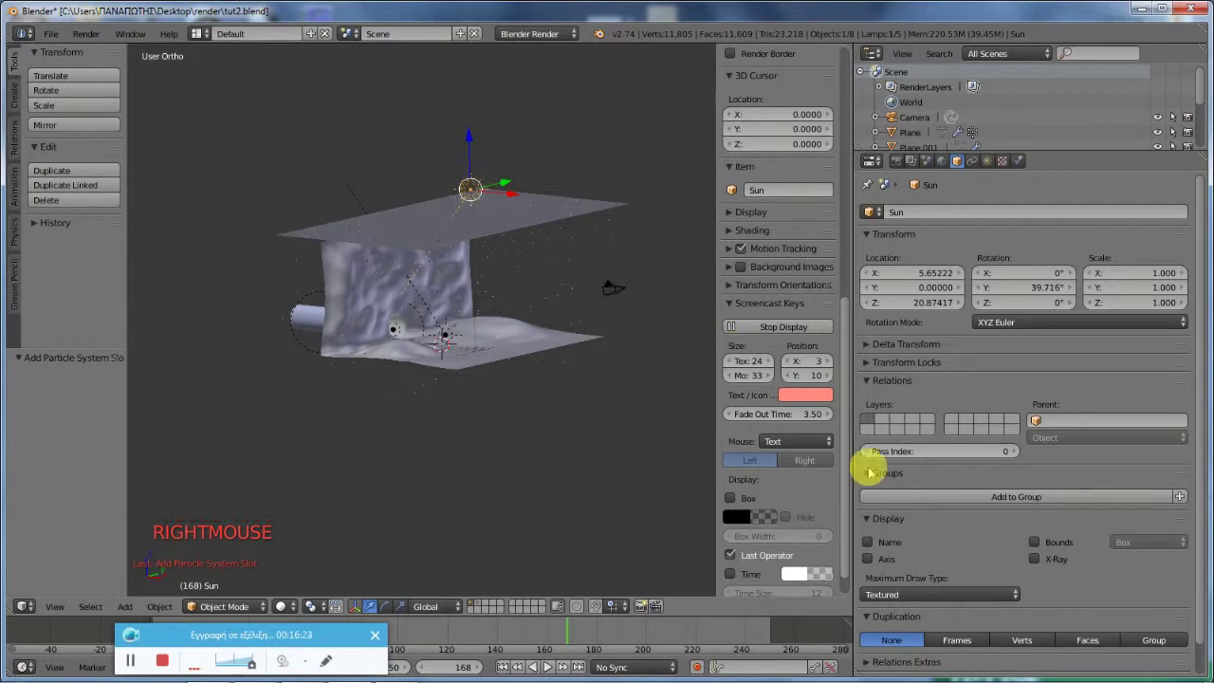
scroll(945, 524, down, 3)
scroll(960, 518, up, 3)
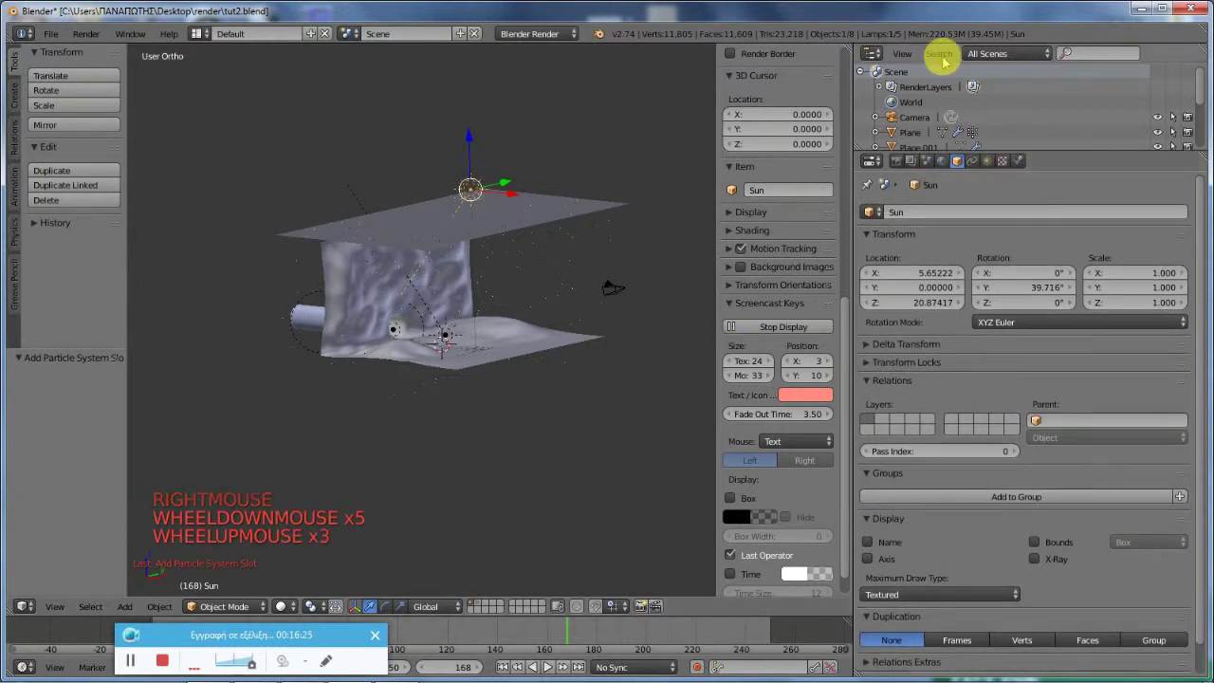
click(986, 162)
scroll(1084, 411, down, 7)
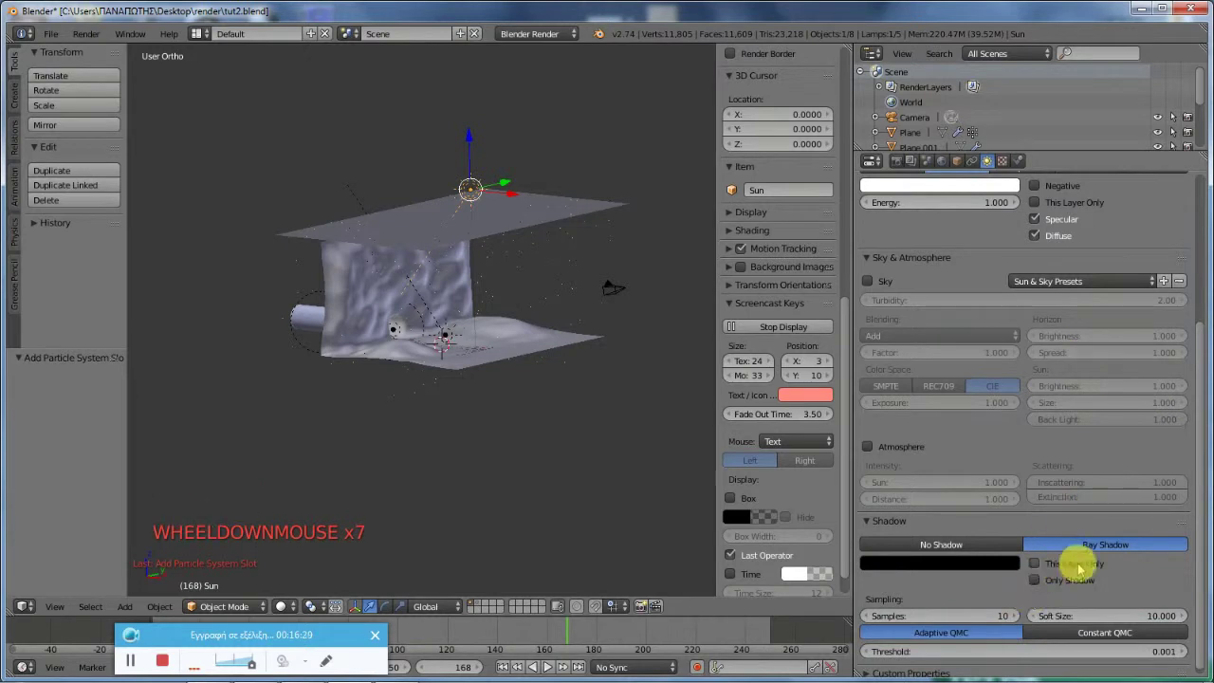
click(1037, 567)
Step: Move the snow emitter plane to layer 11 and show that layer together with the rest of the scene
right_click(446, 228)
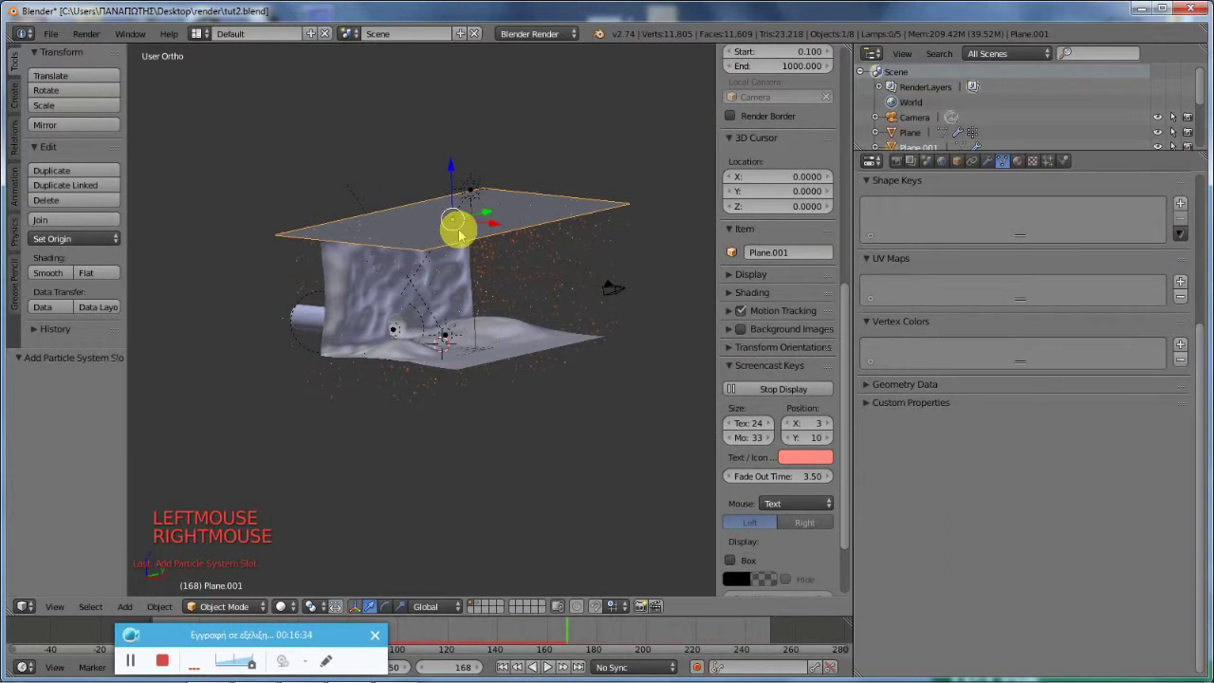
key(m)
key(m)
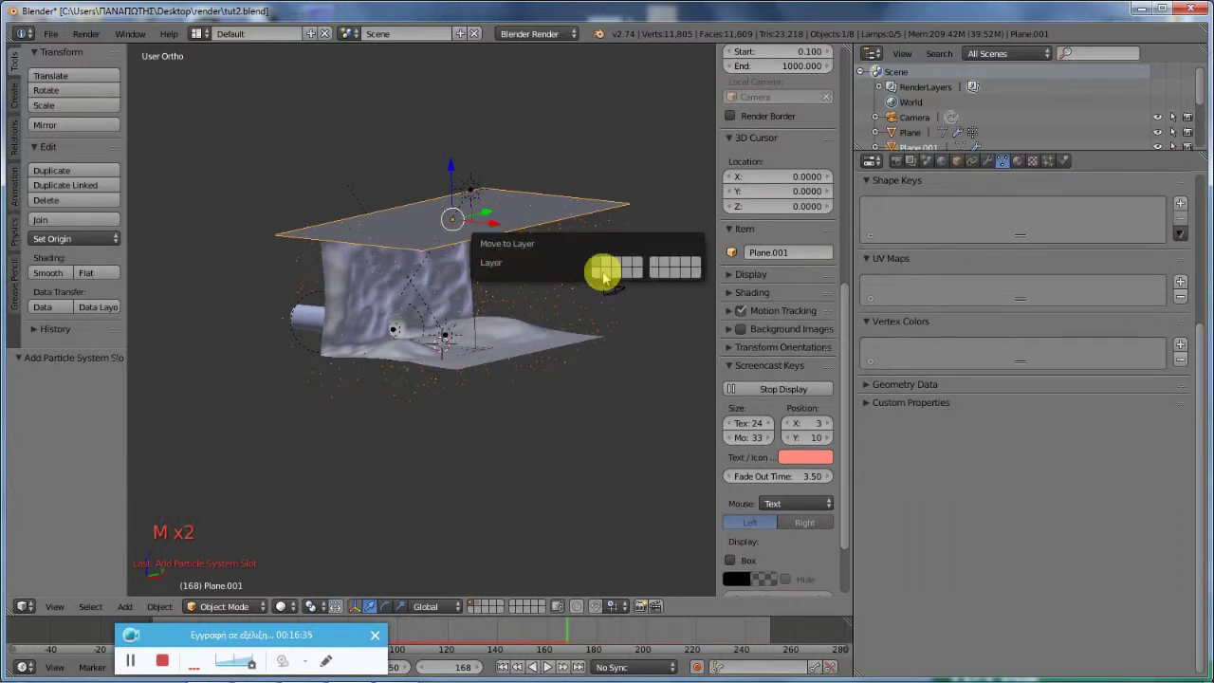
click(595, 274)
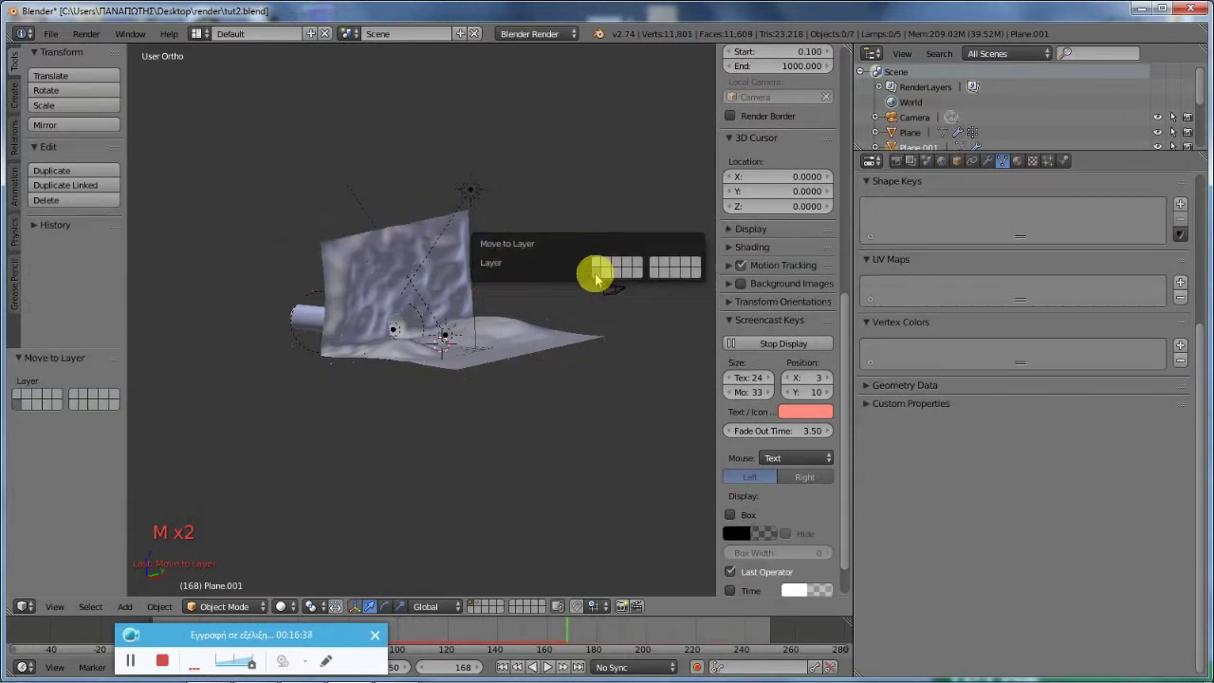
scroll(525, 374, up, 4)
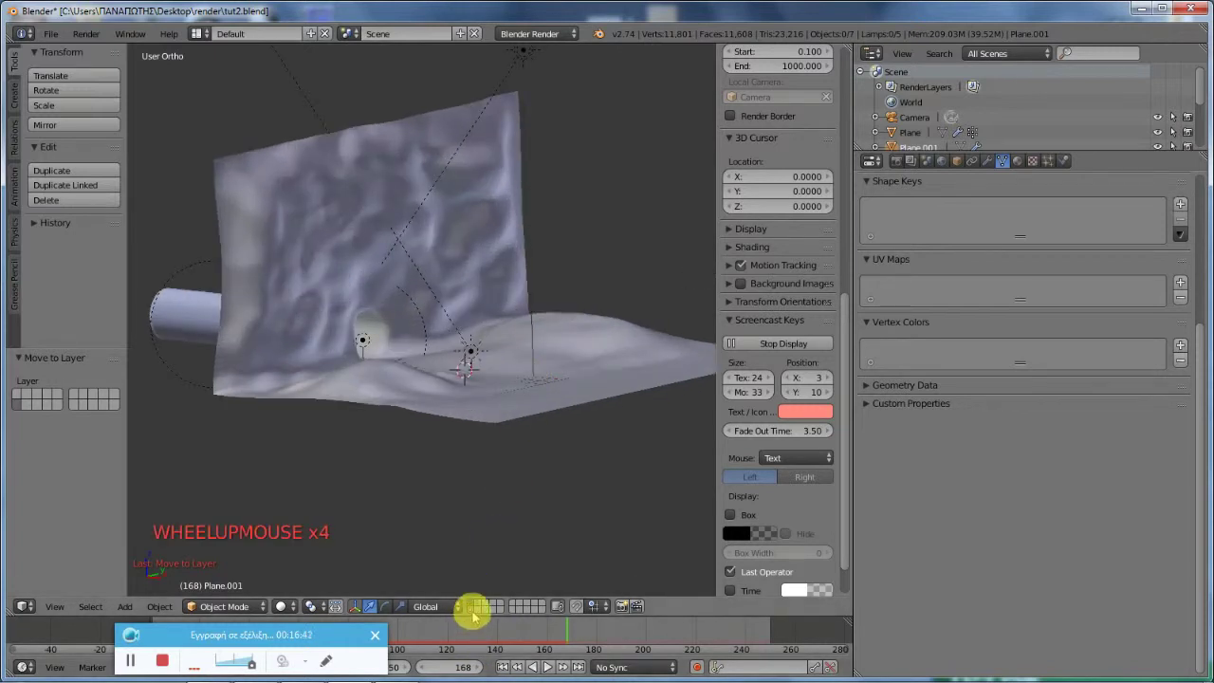
shift+click(472, 607)
middle_drag(408, 313, 399, 326)
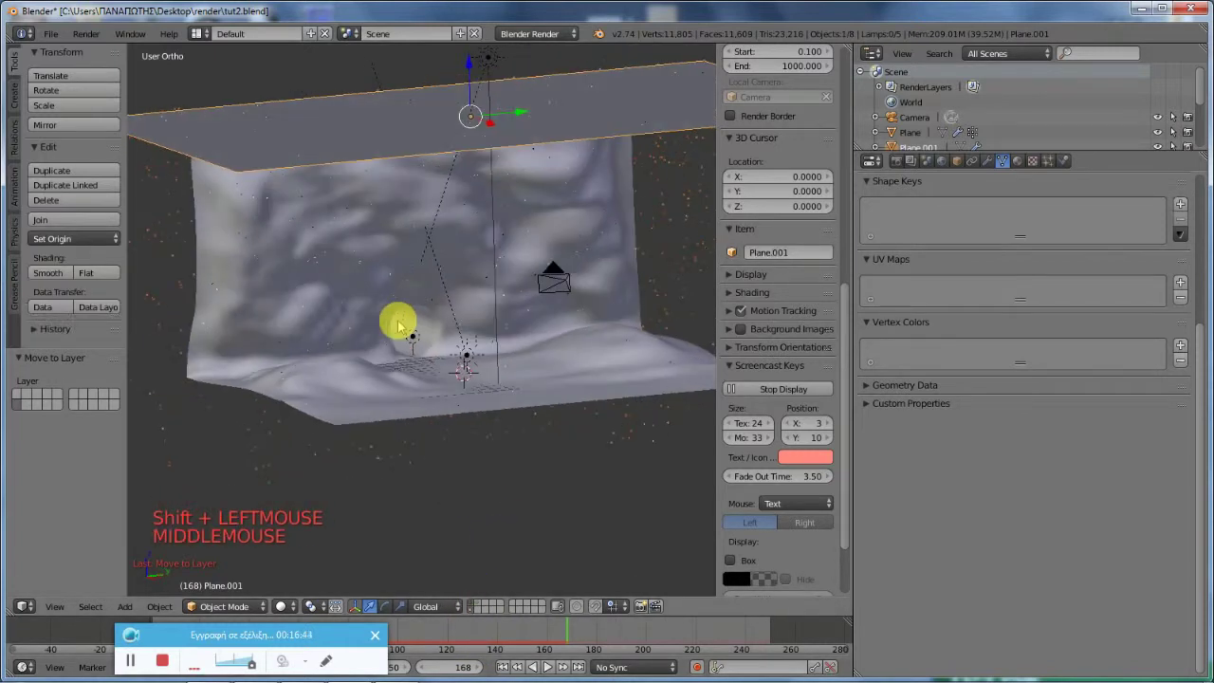
Step: Render the current frame and examine the lighting on the snow wall, the tunnel and the footprints
key(F12)
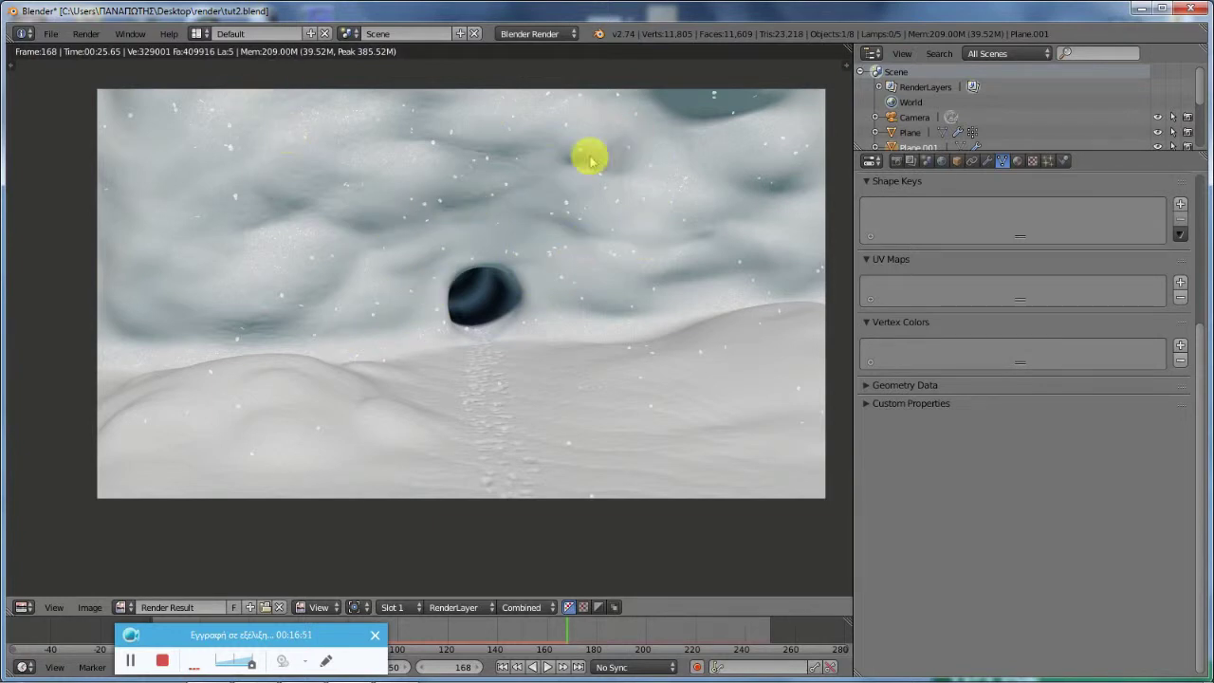
scroll(466, 284, up, 2)
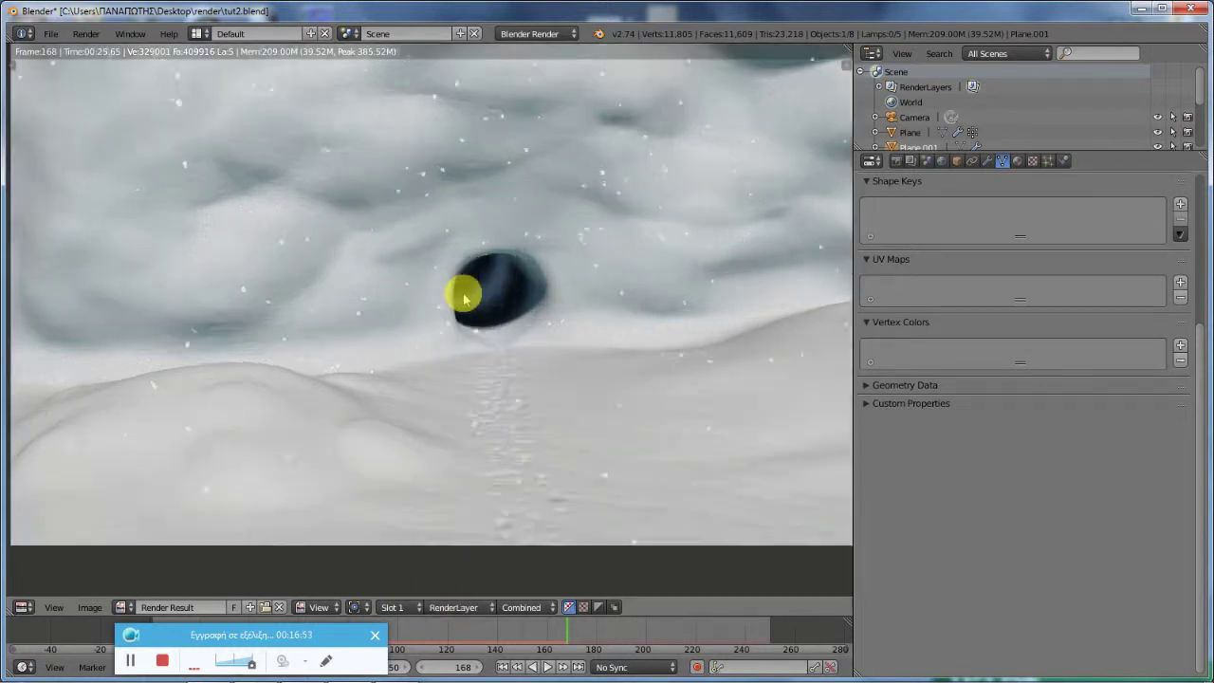
scroll(462, 294, down, 3)
scroll(471, 294, up, 1)
scroll(475, 295, down, 1)
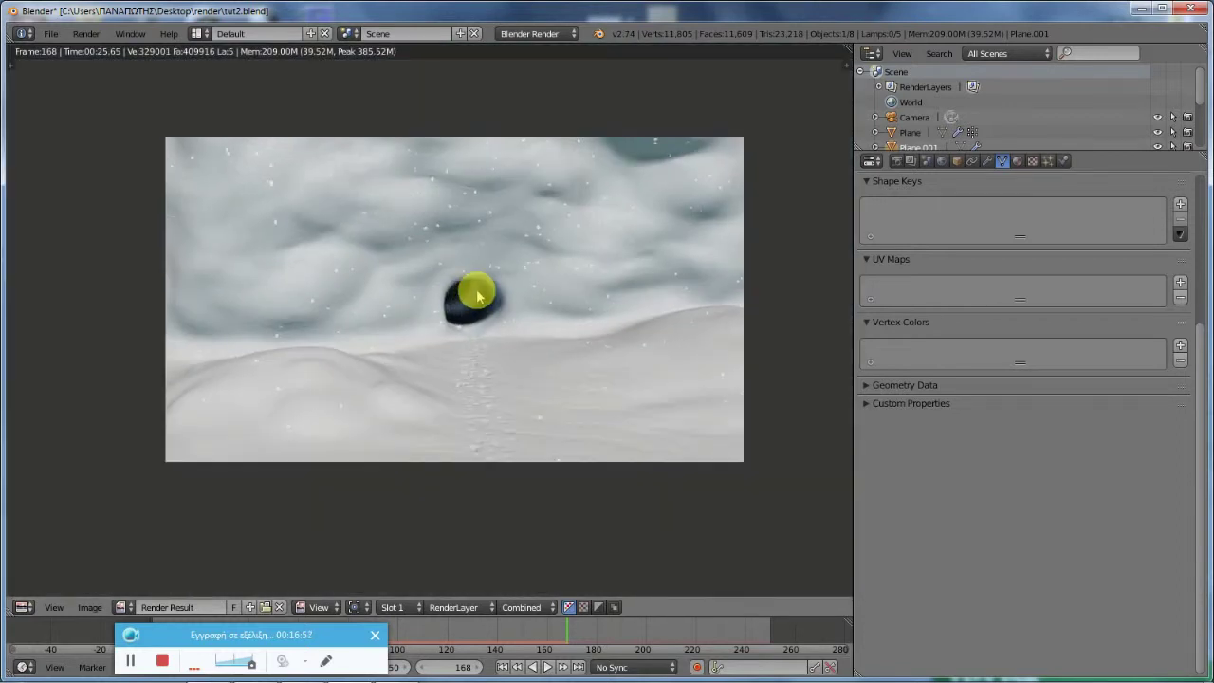
key(Escape)
Step: Set the Random Size of the emitter plane's snow particles to 1.000
right_click(570, 123)
right_click(615, 112)
click(1047, 167)
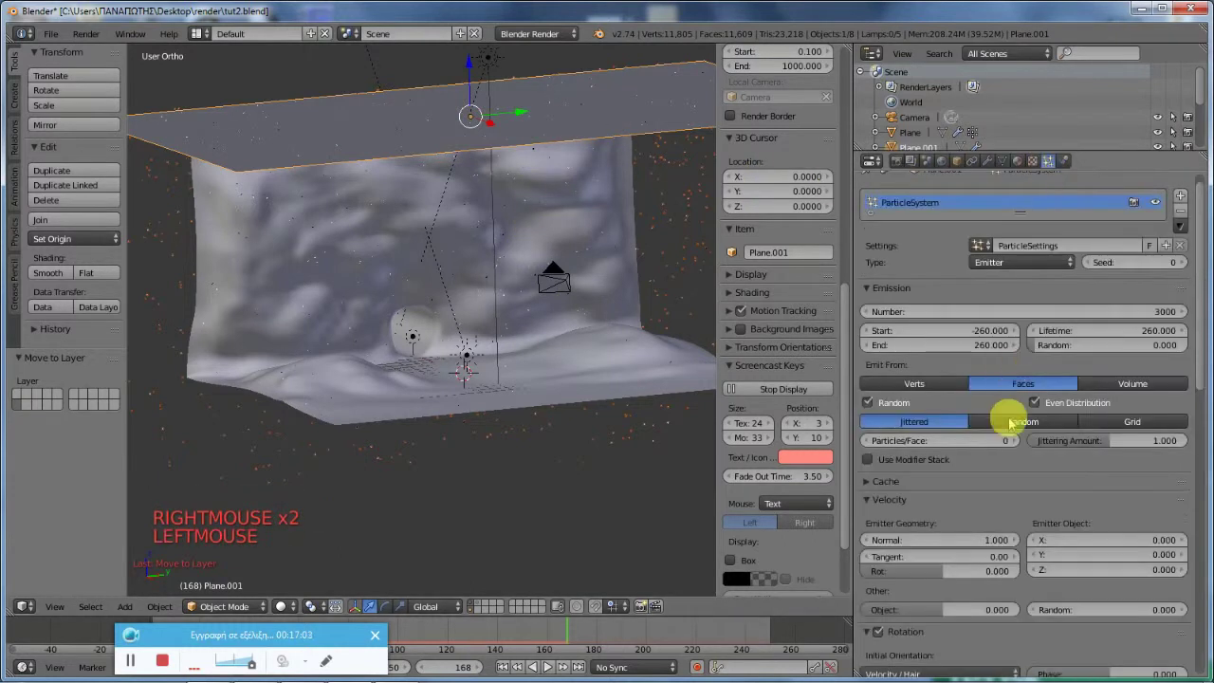
scroll(1008, 418, down, 5)
scroll(1008, 486, down, 2)
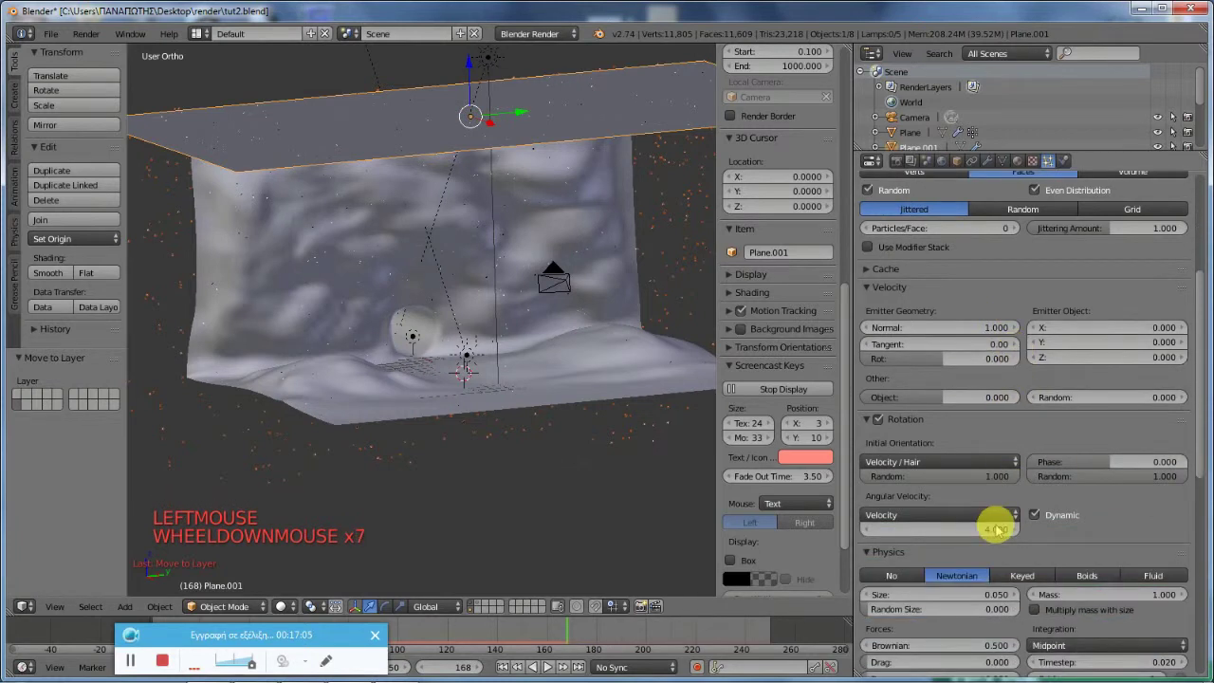
drag(885, 608, 957, 609)
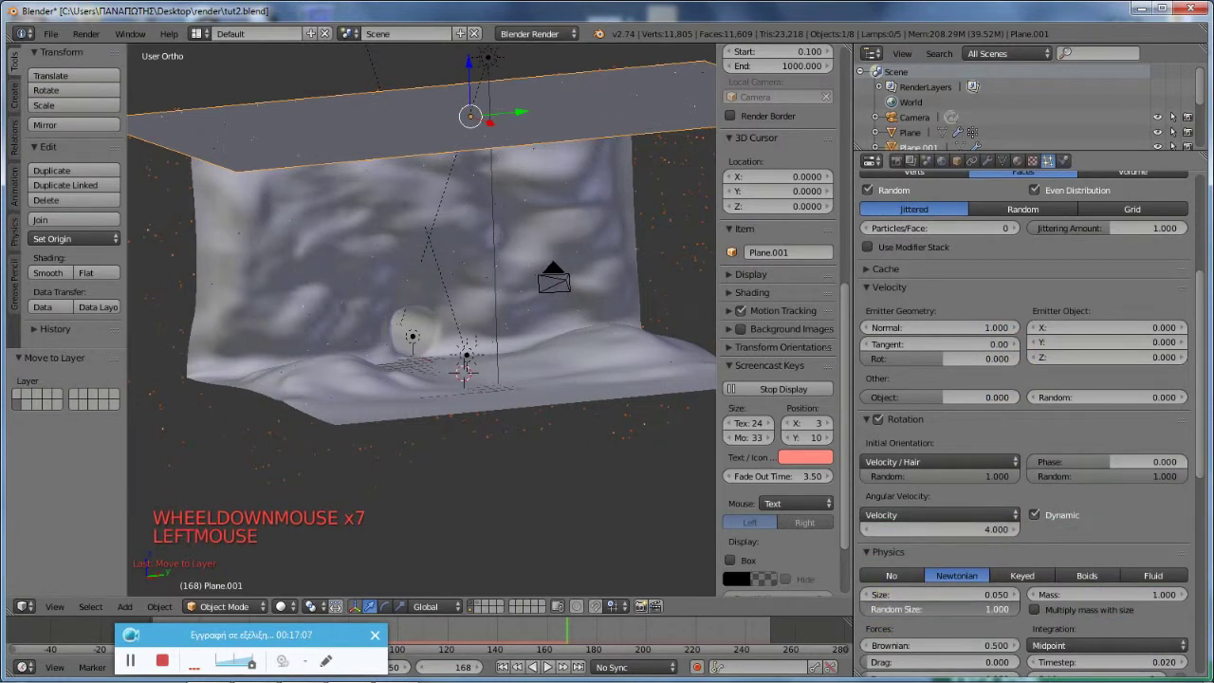
Step: Examine the sizes and distribution of the flakes around the scene, and review the particle emission settings
scroll(564, 278, up, 6)
middle_click(608, 259)
mouse_move(608, 258)
middle_down()
mouse_move(461, 271)
mouse_move(447, 250)
middle_up()
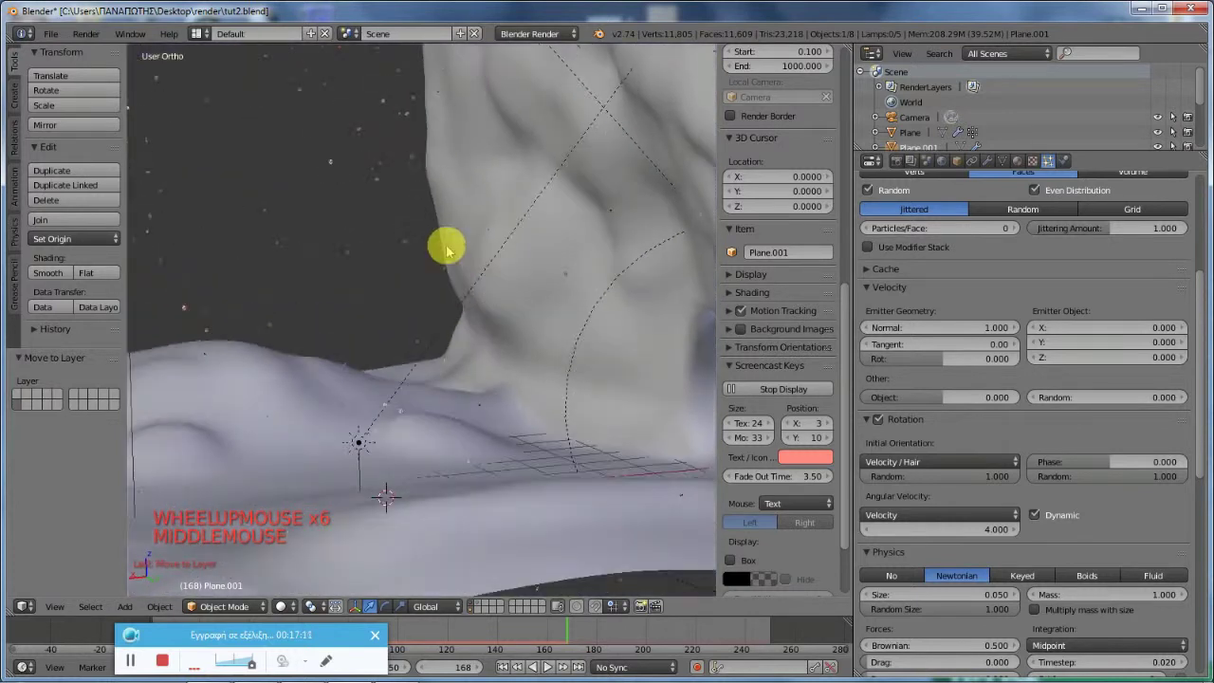
scroll(299, 303, down, 3)
middle_drag(312, 285, 361, 312)
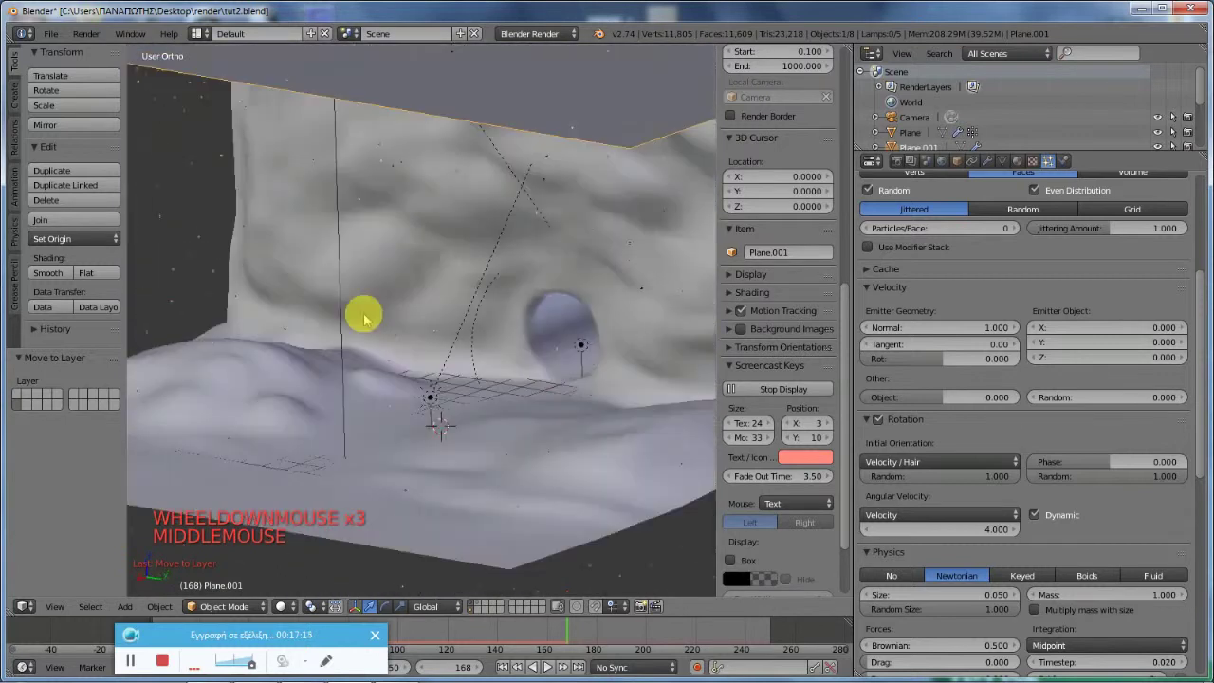
scroll(349, 319, down, 1)
scroll(349, 319, down, 3)
middle_drag(428, 379, 588, 342)
scroll(785, 325, up, 1)
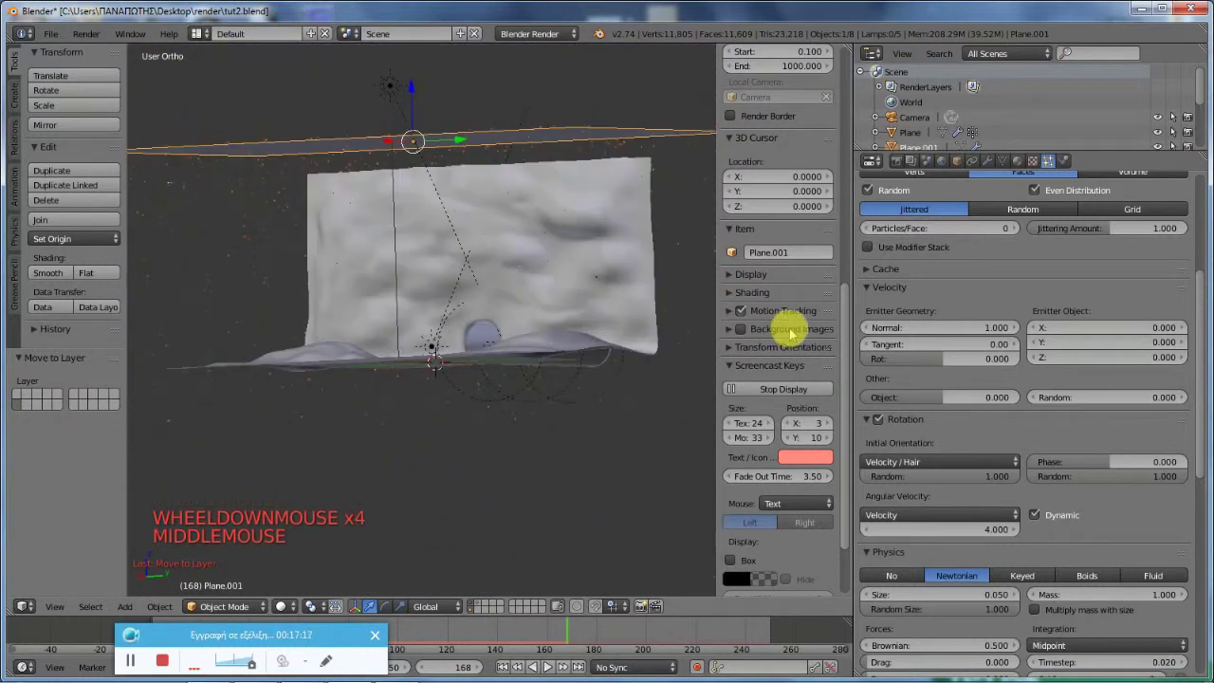
scroll(1086, 458, up, 2)
scroll(1084, 461, up, 4)
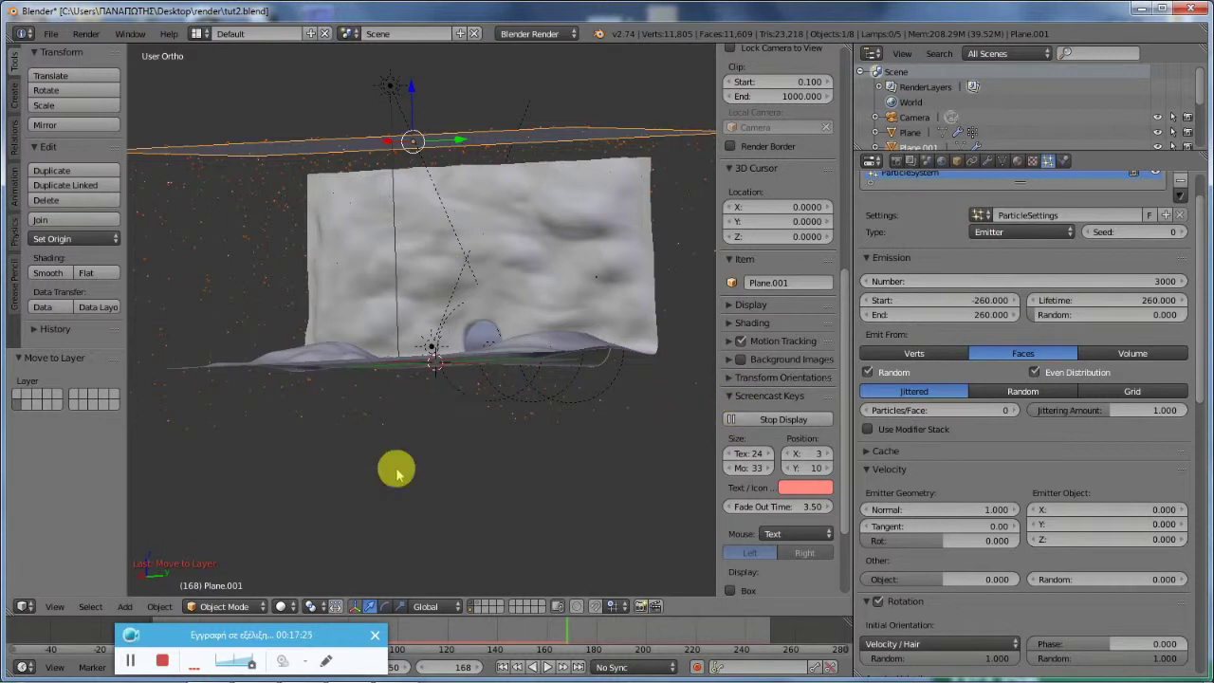
scroll(342, 581, down, 1)
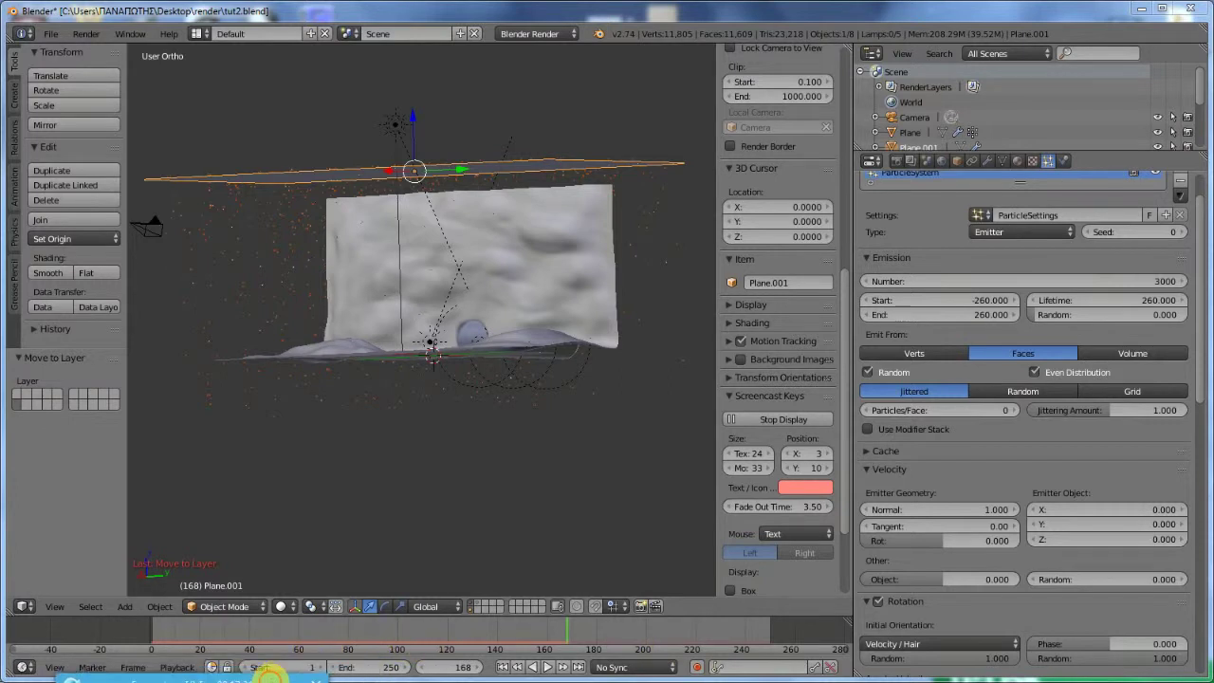
Step: Set the animation's end frame to 260 and play the snowfall from the first frame to check it up close
click(386, 669)
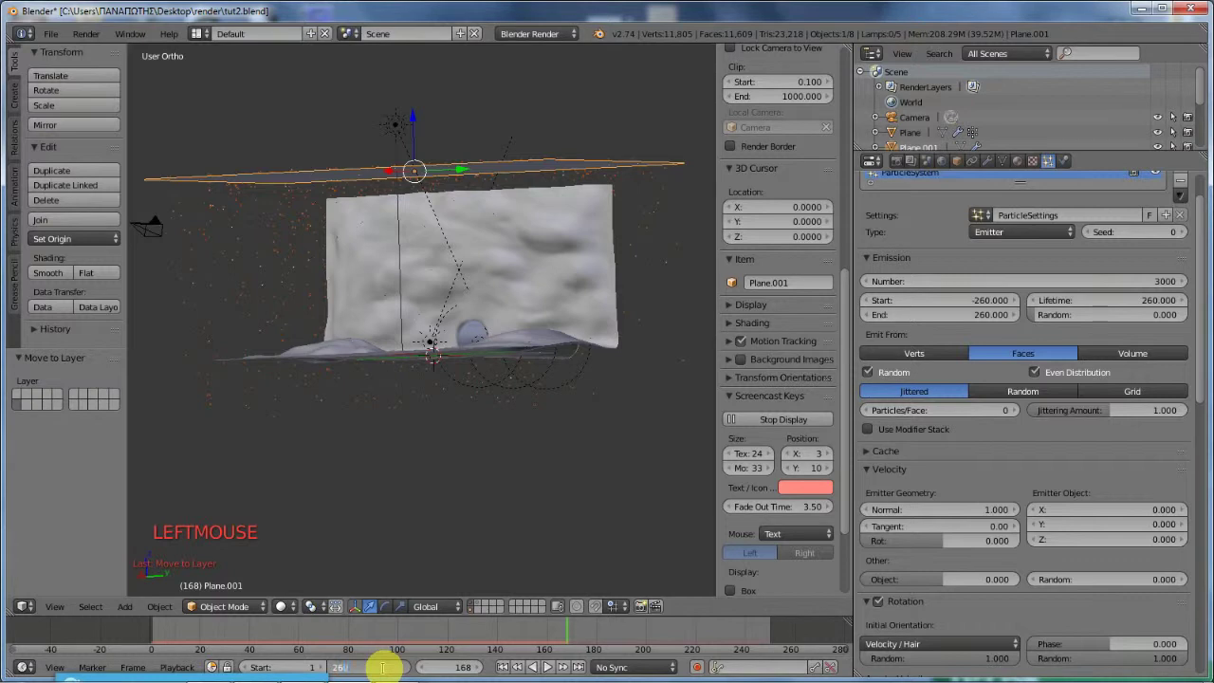
text(260)
key(Return)
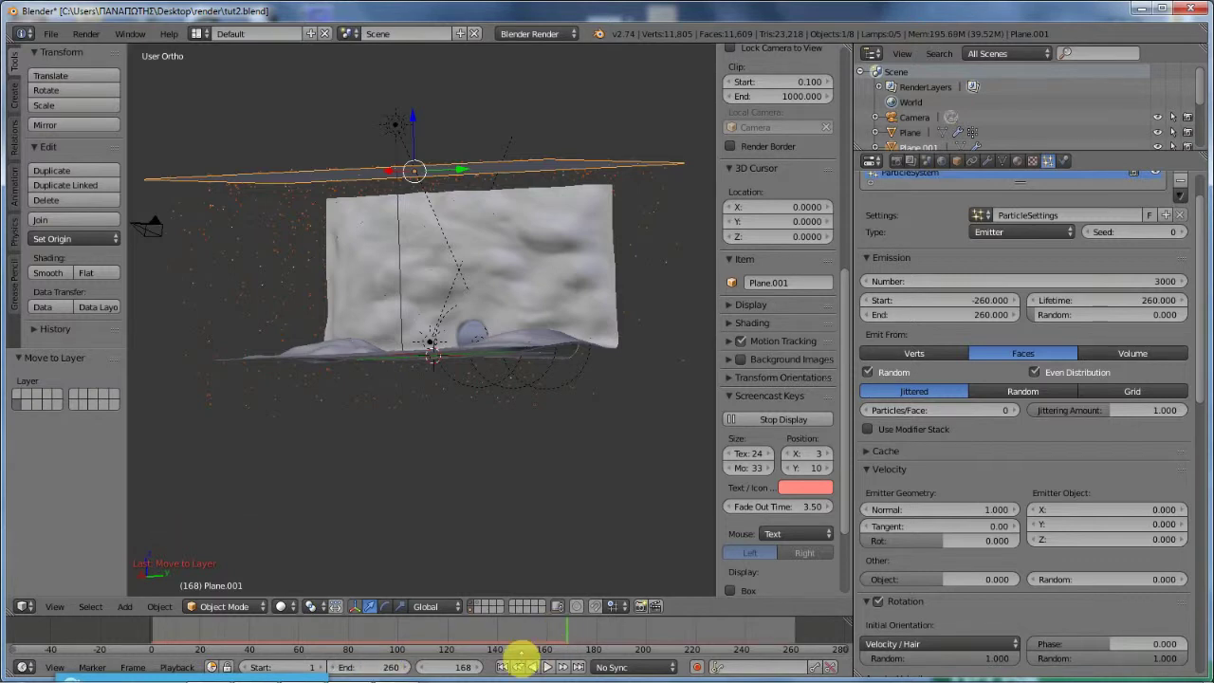
click(503, 667)
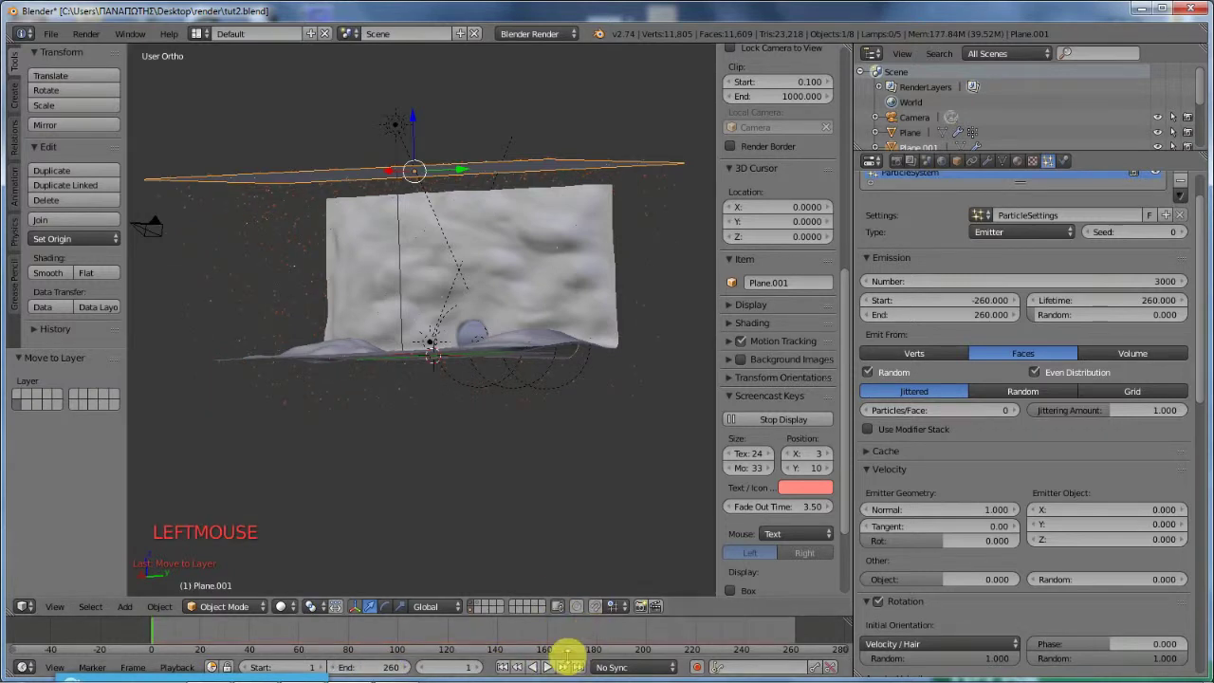
click(548, 668)
scroll(455, 284, up, 6)
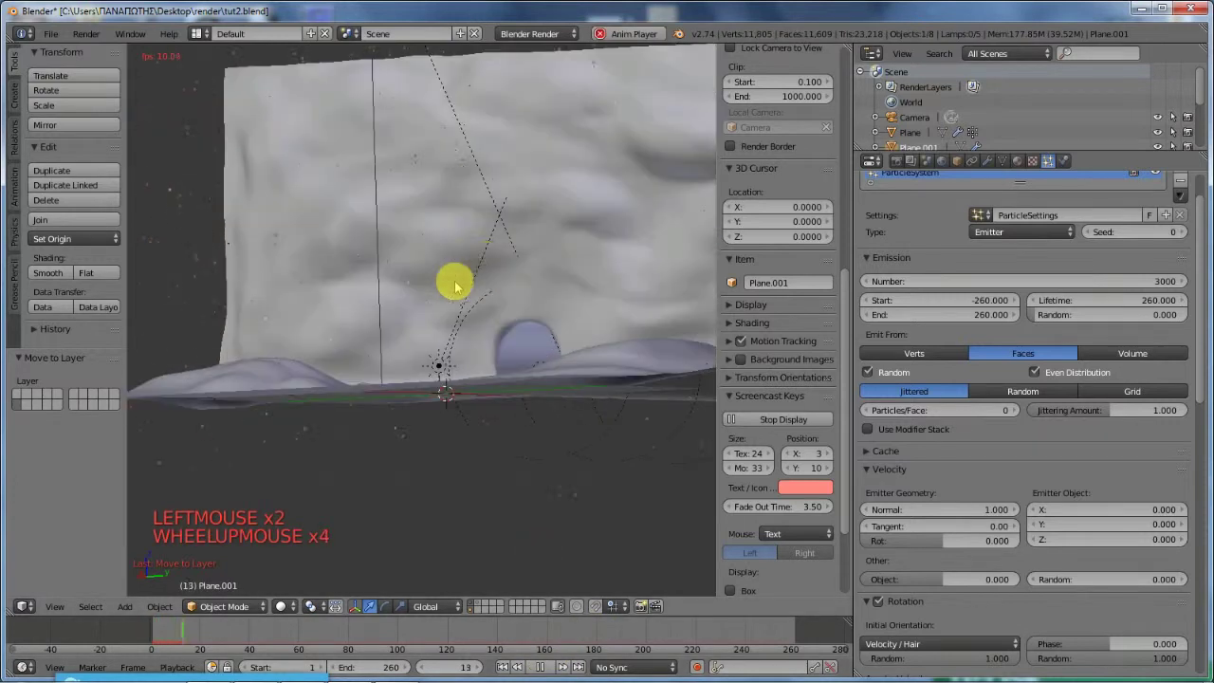
middle_drag(480, 230, 468, 321)
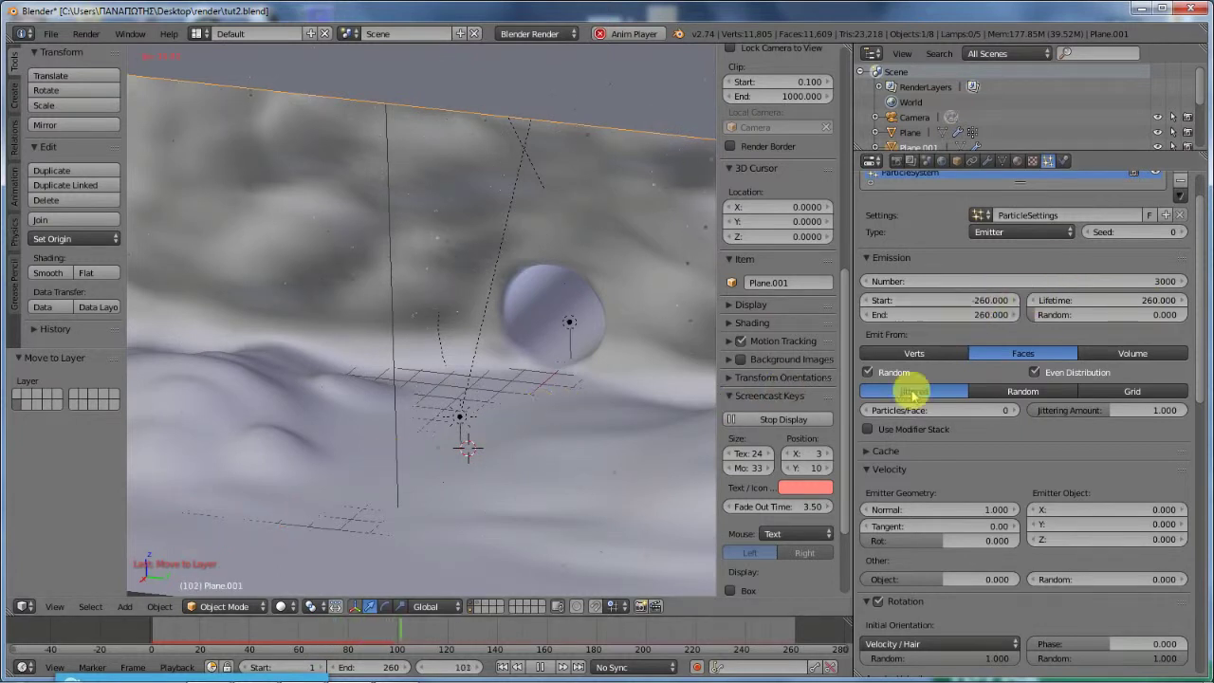
click(542, 666)
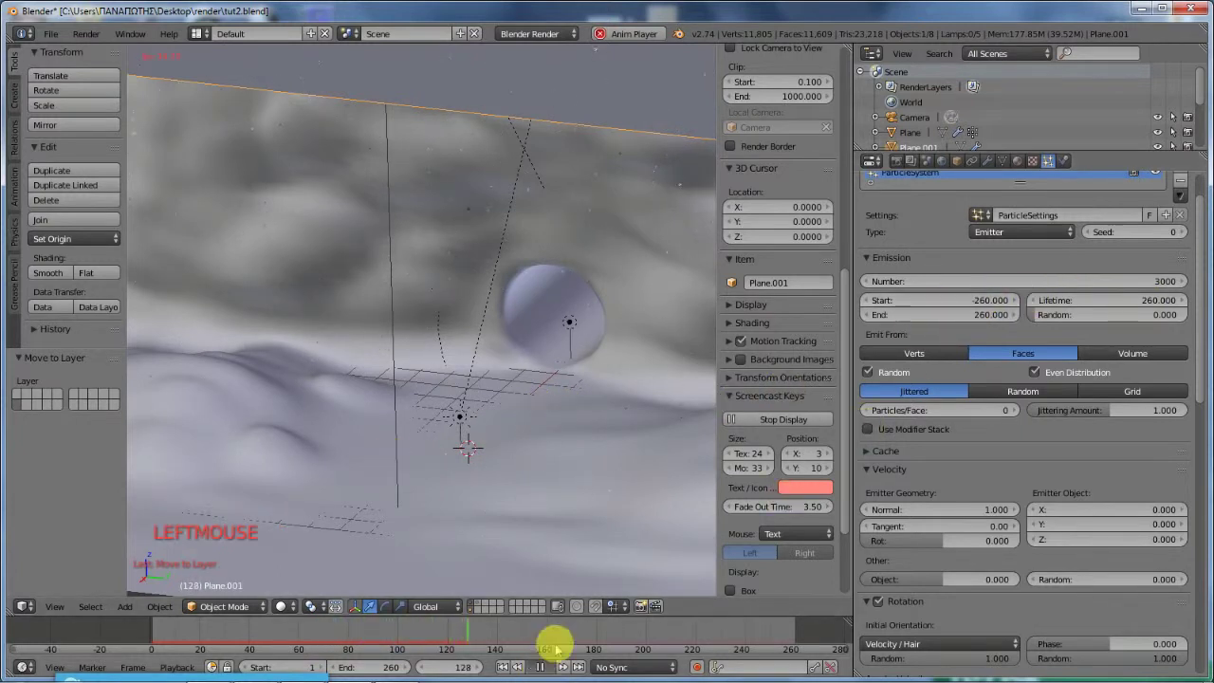
Step: Set the emission start frame of the emitter plane's snow particles to 1.000
middle_drag(442, 360, 447, 347)
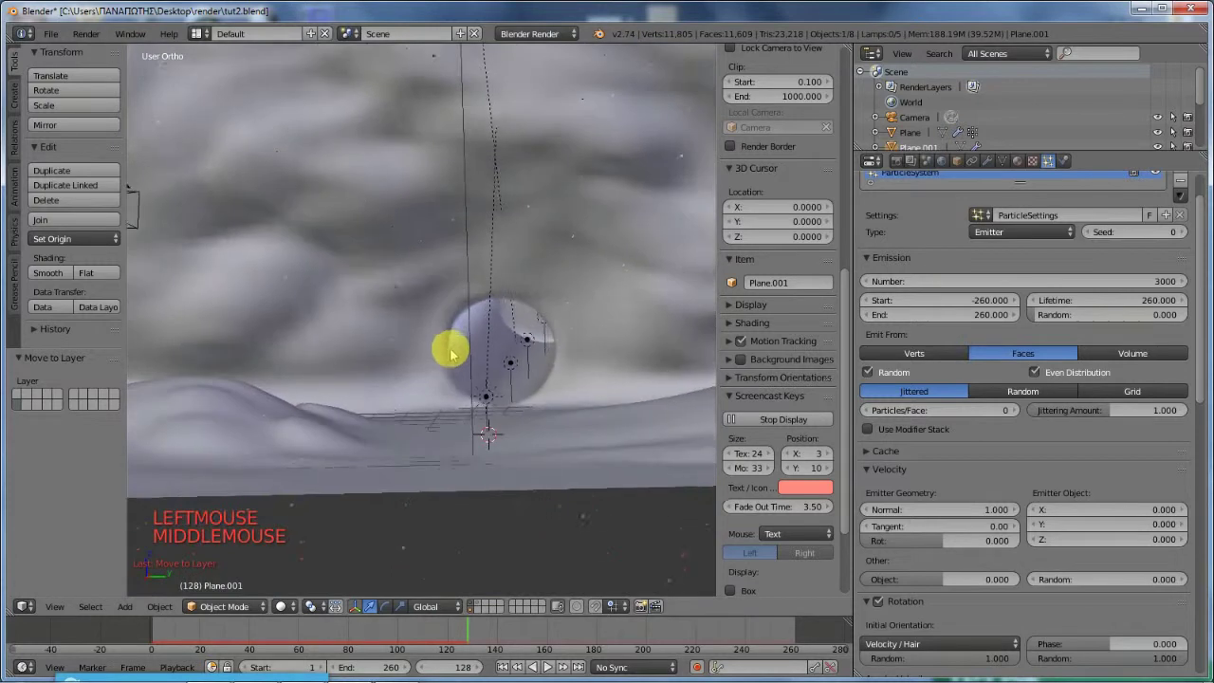
click(896, 300)
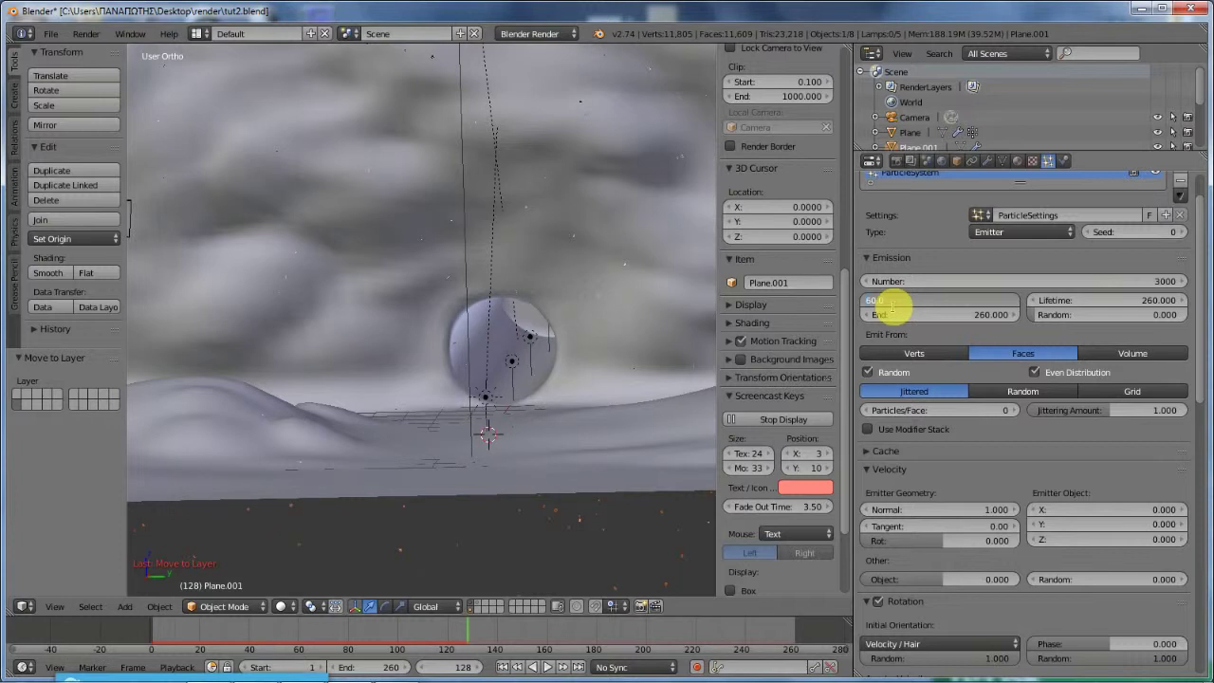
key(Return)
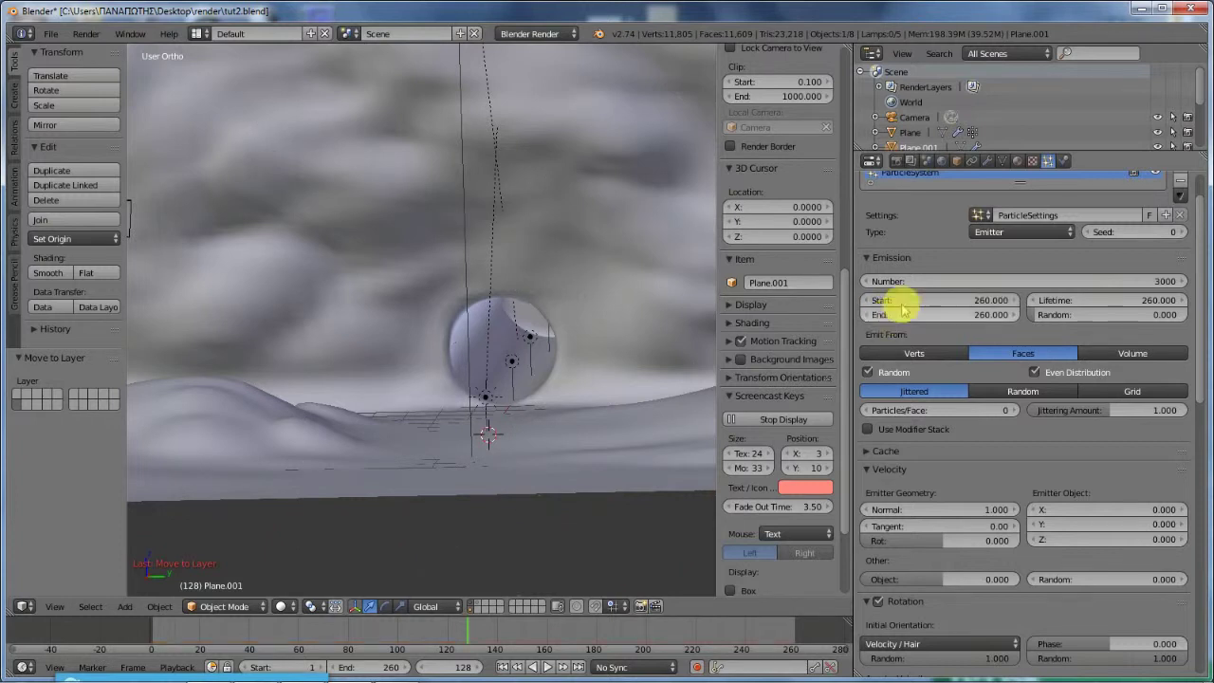
click(901, 299)
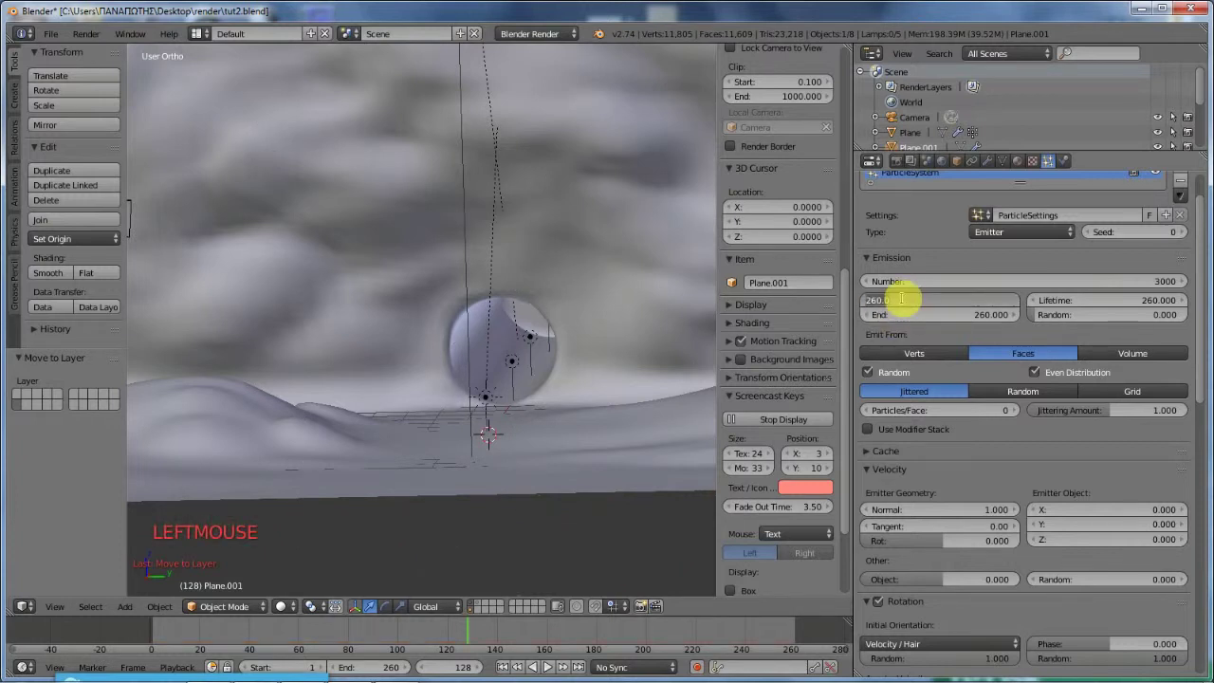
text(1)
key(Return)
scroll(517, 281, down, 3)
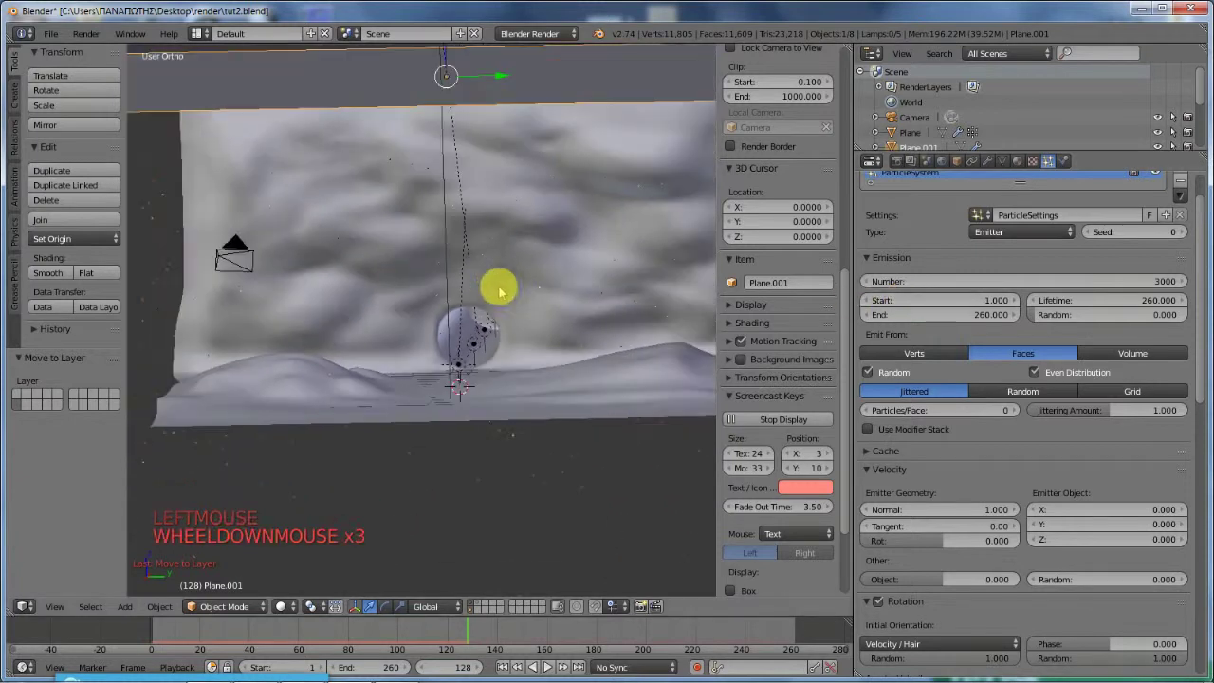
Step: Play the snowfall from the first frame and check when flakes reach the scene, both from outside and through the camera
click(504, 667)
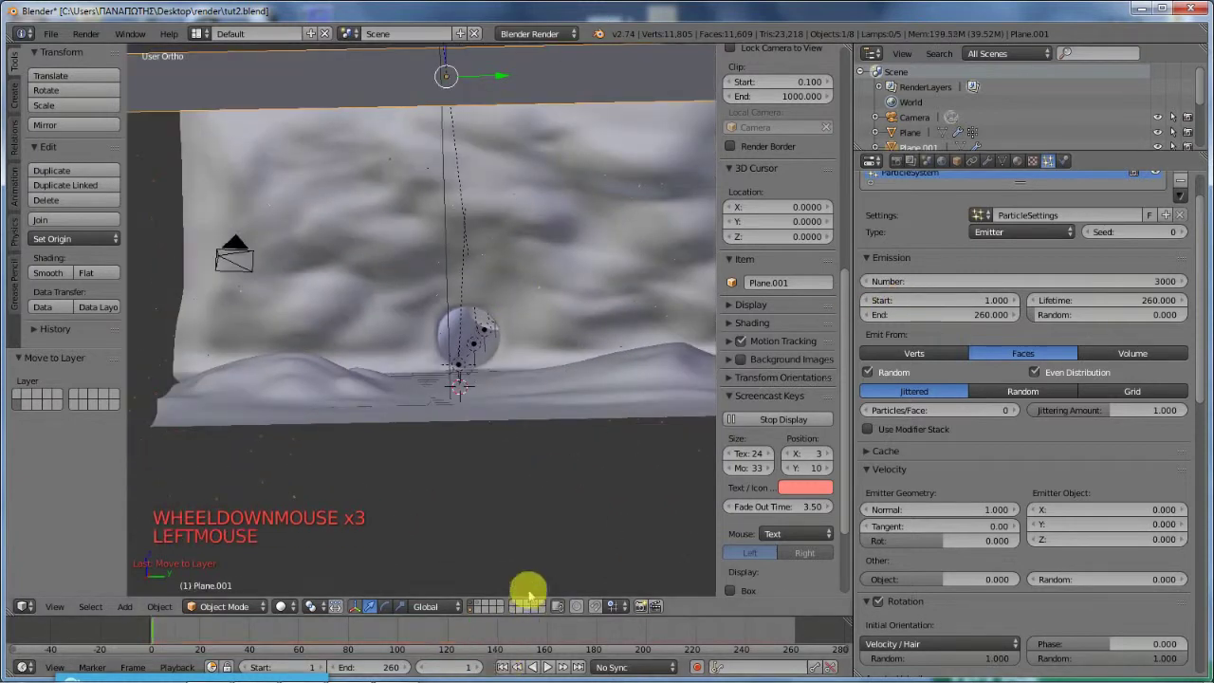
scroll(548, 408, down, 2)
middle_drag(549, 408, 527, 426)
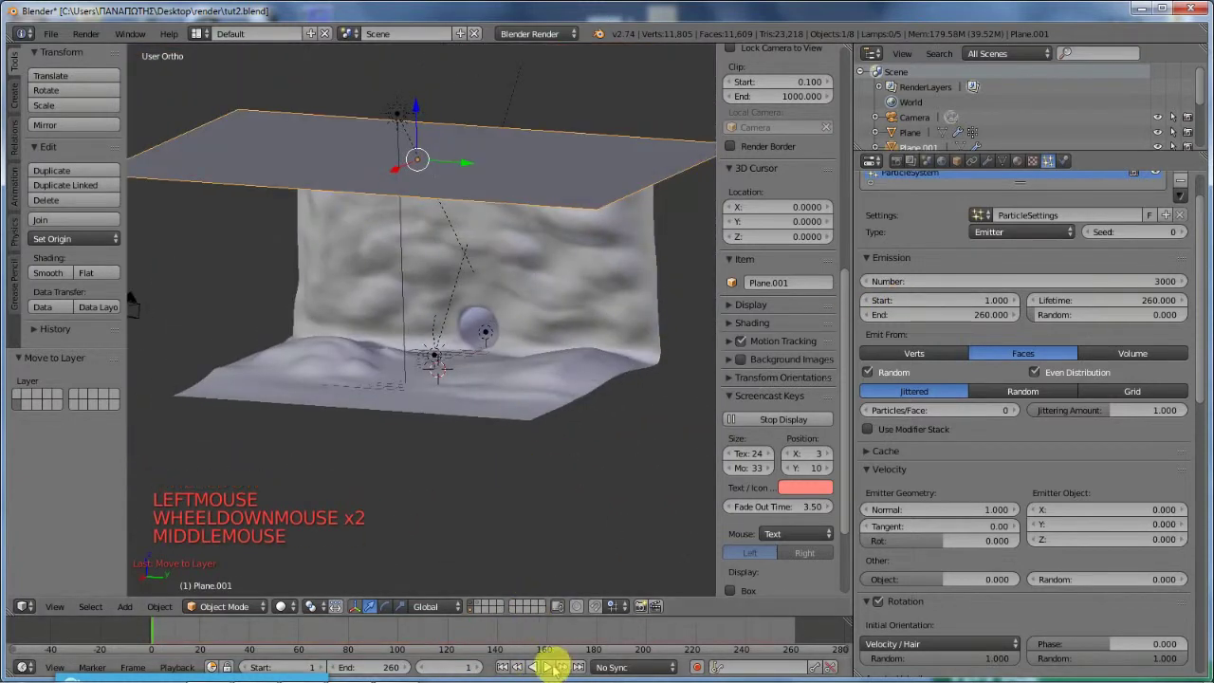
click(548, 667)
key(KP_0)
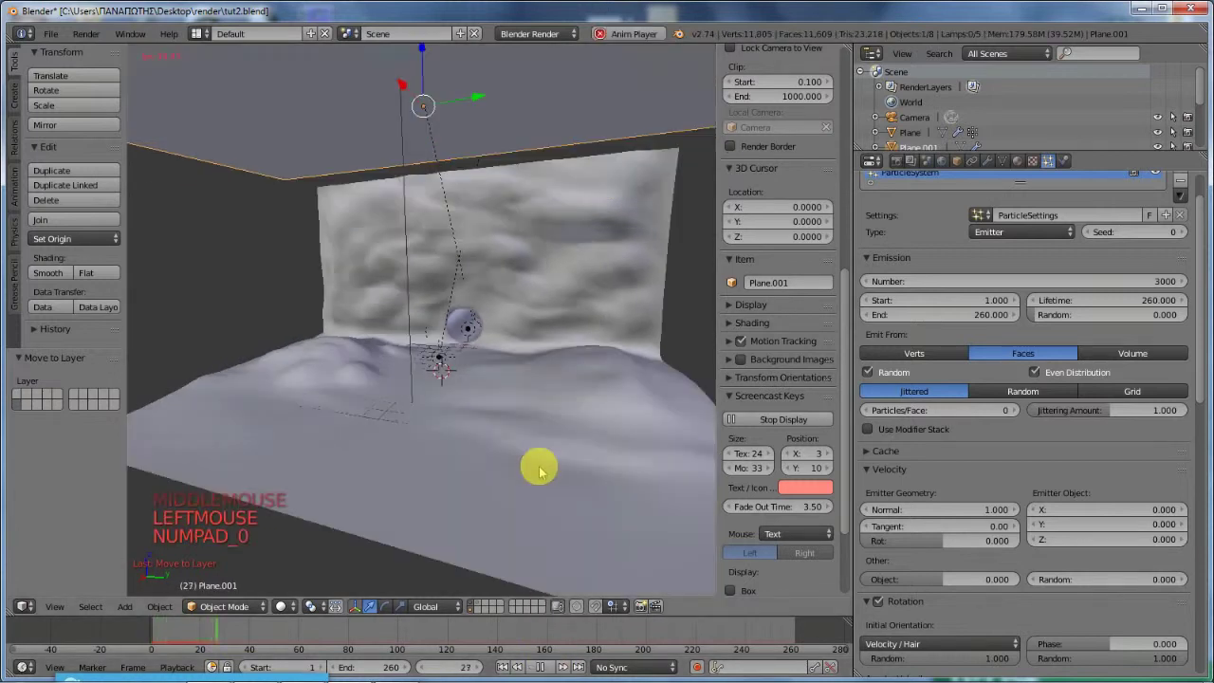
key(KP_0)
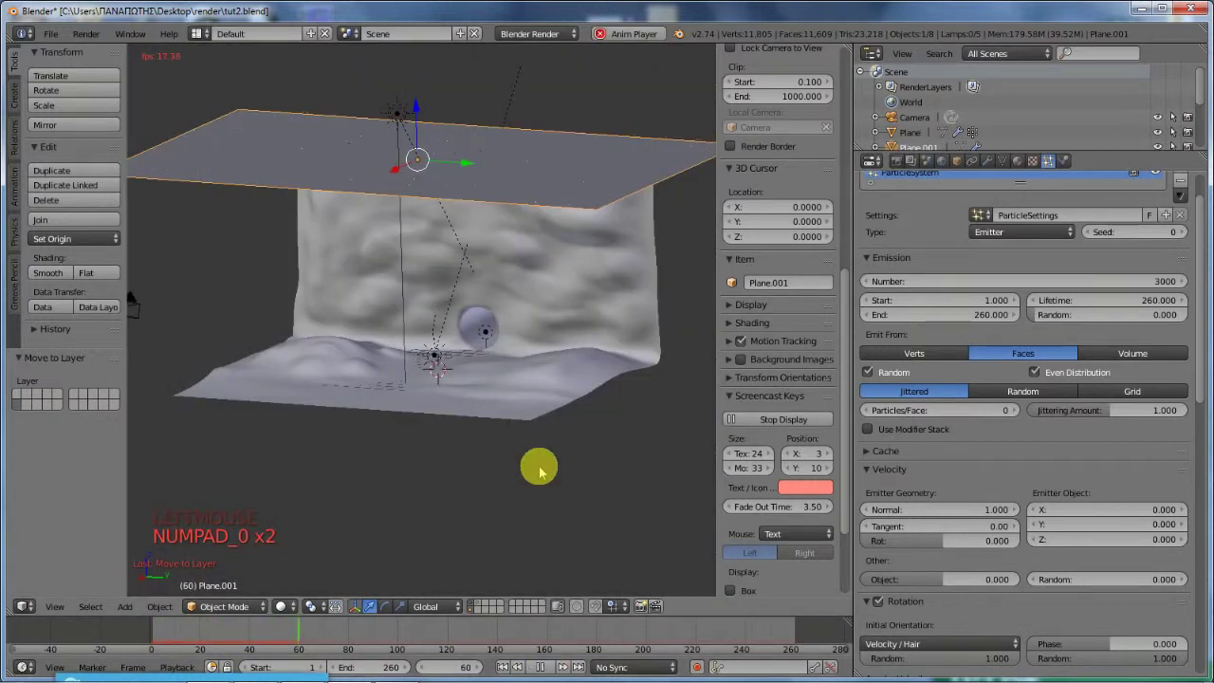
middle_drag(531, 384, 509, 366)
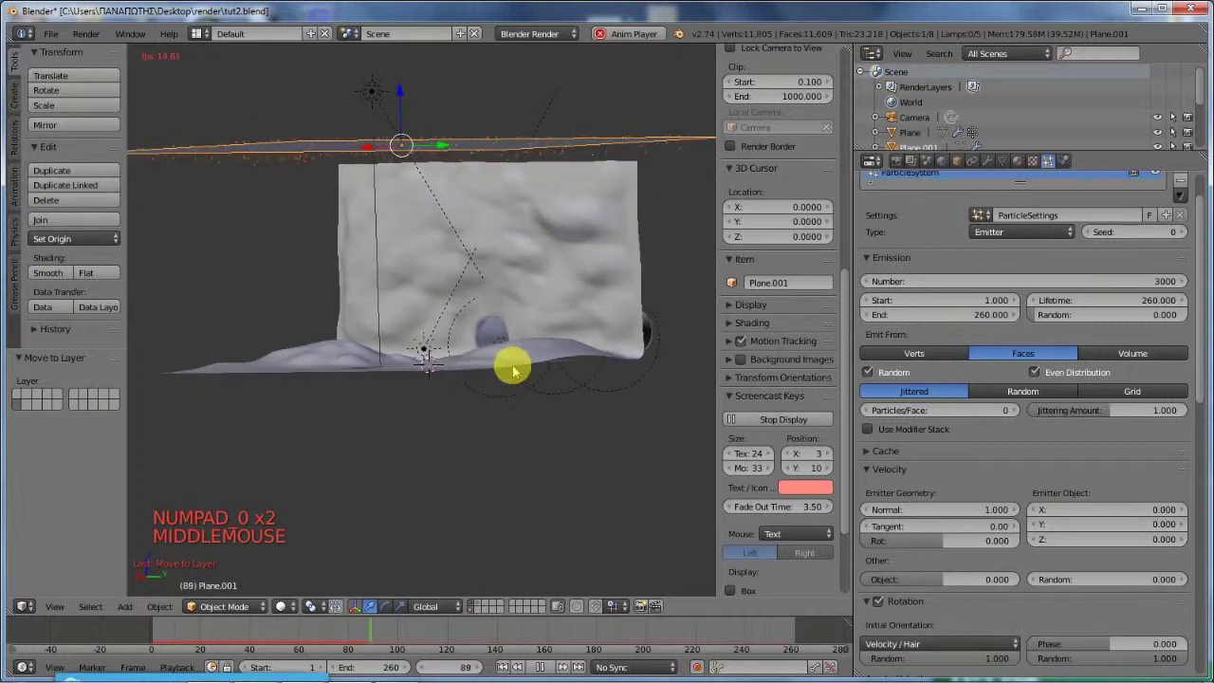
key(KP_0)
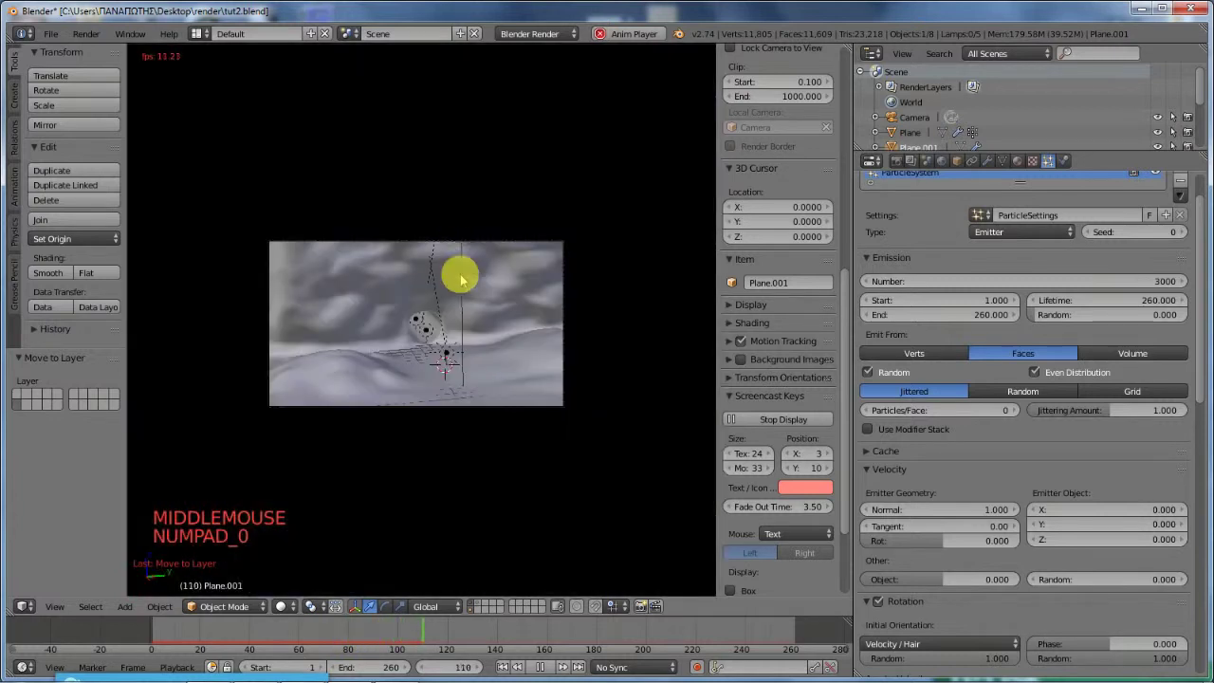
scroll(455, 274, up, 6)
scroll(460, 275, down, 2)
scroll(461, 281, down, 1)
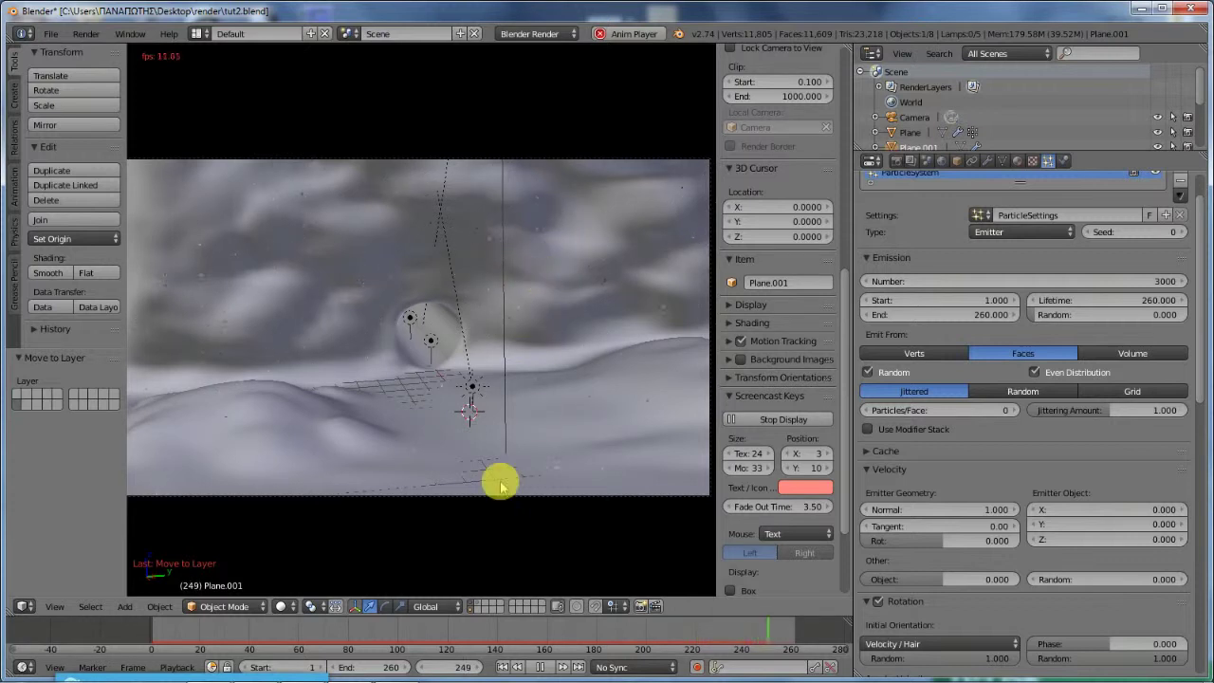
click(540, 667)
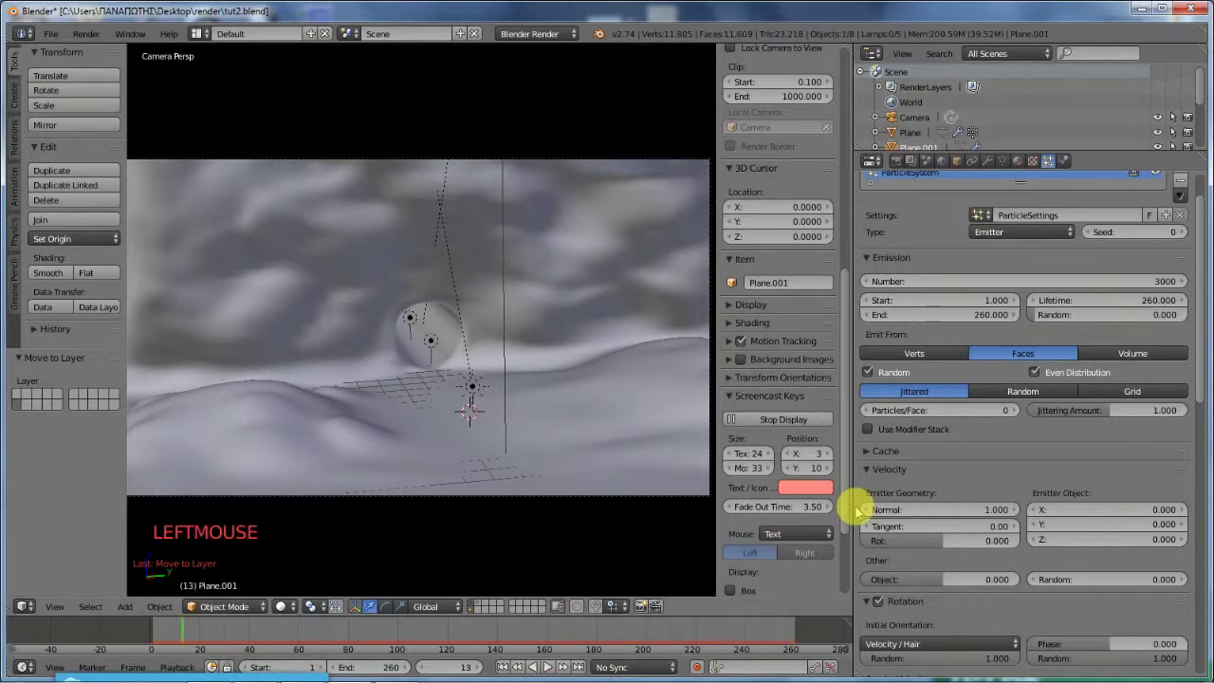
Step: Set the emission start frame of the snow particles to -260
double_click(931, 299)
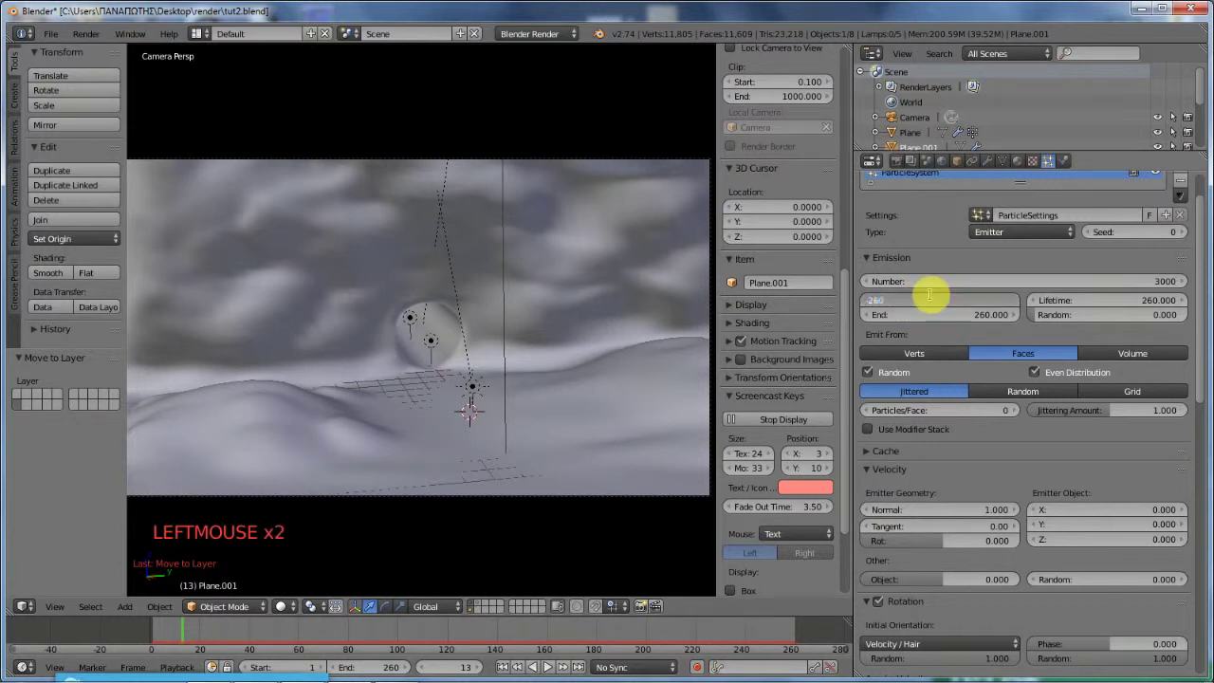
text(-260)
key(Return)
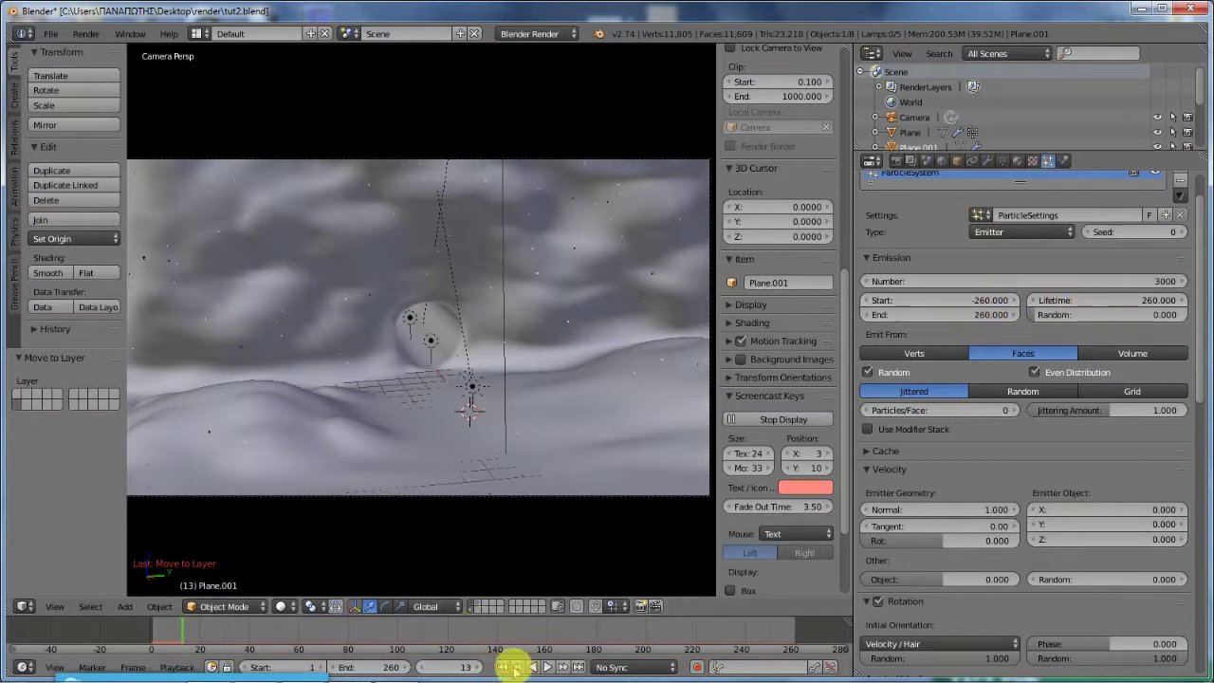
Step: Play the snowfall from the first frame through the camera, stop it and return to frame 1
click(501, 667)
click(548, 667)
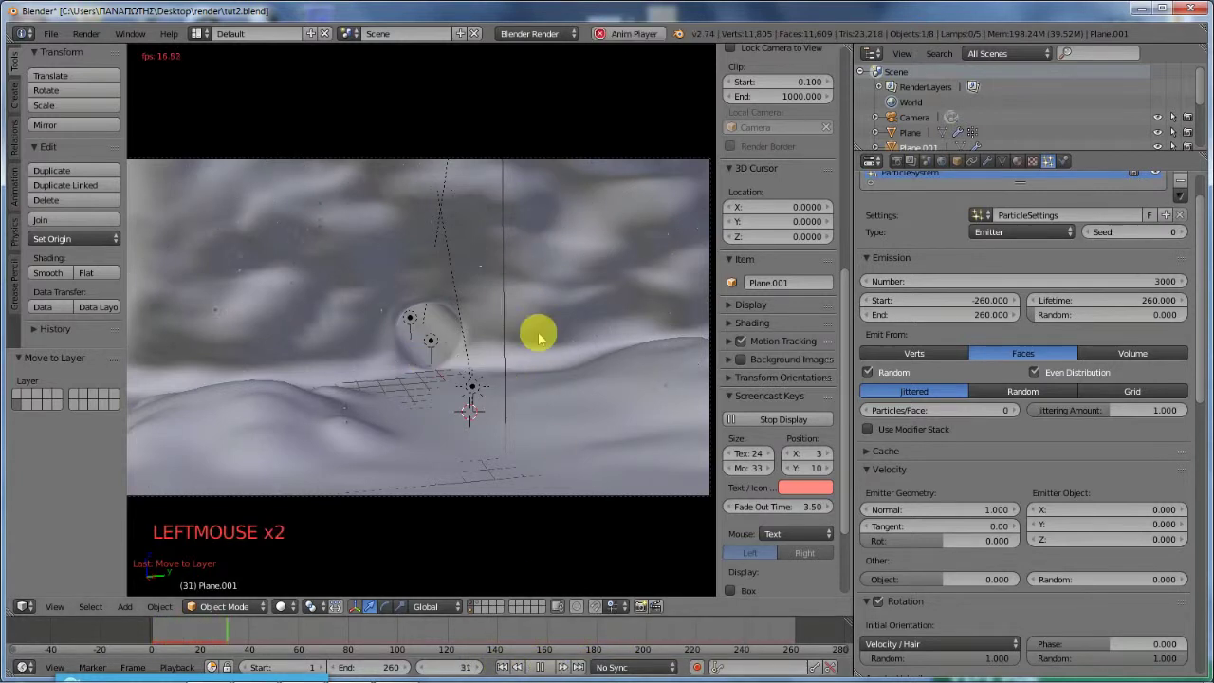
click(541, 667)
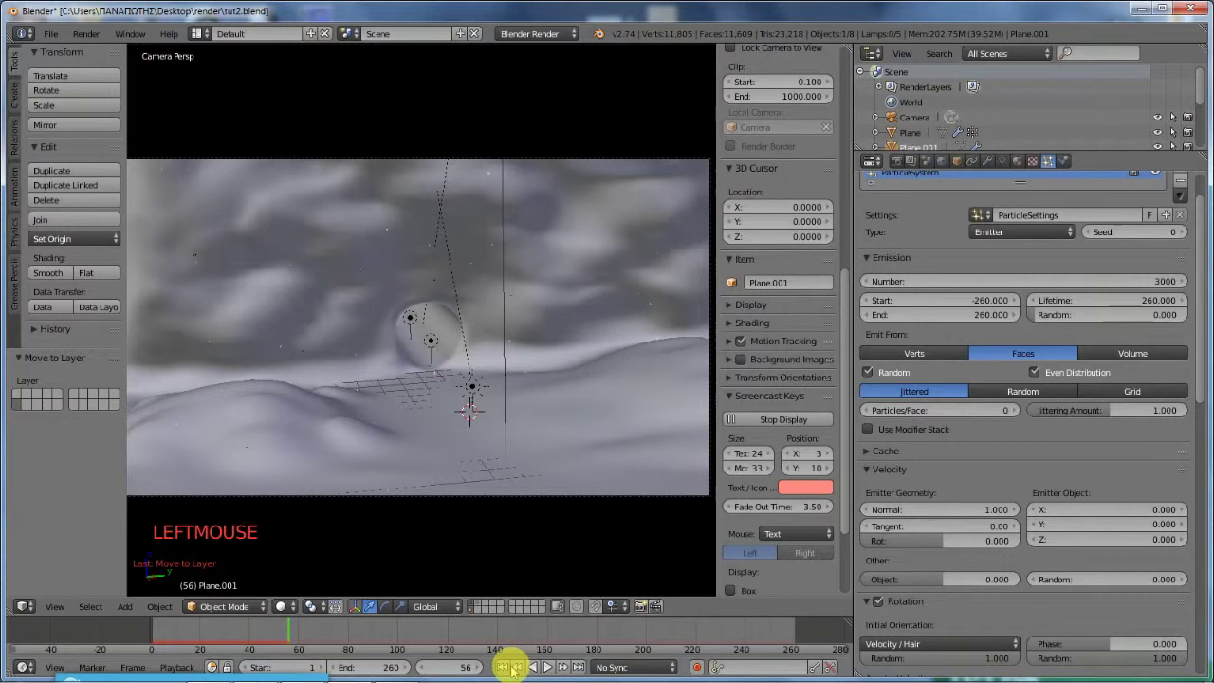
click(509, 667)
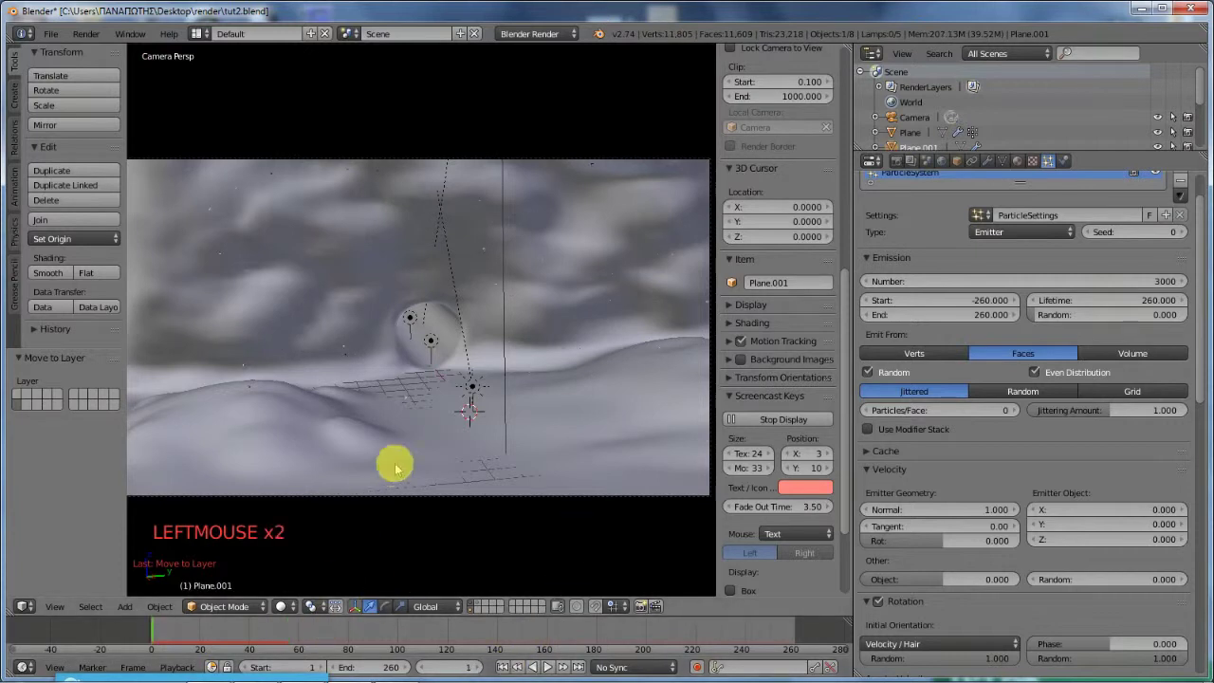
key(Escape)
key(Escape)
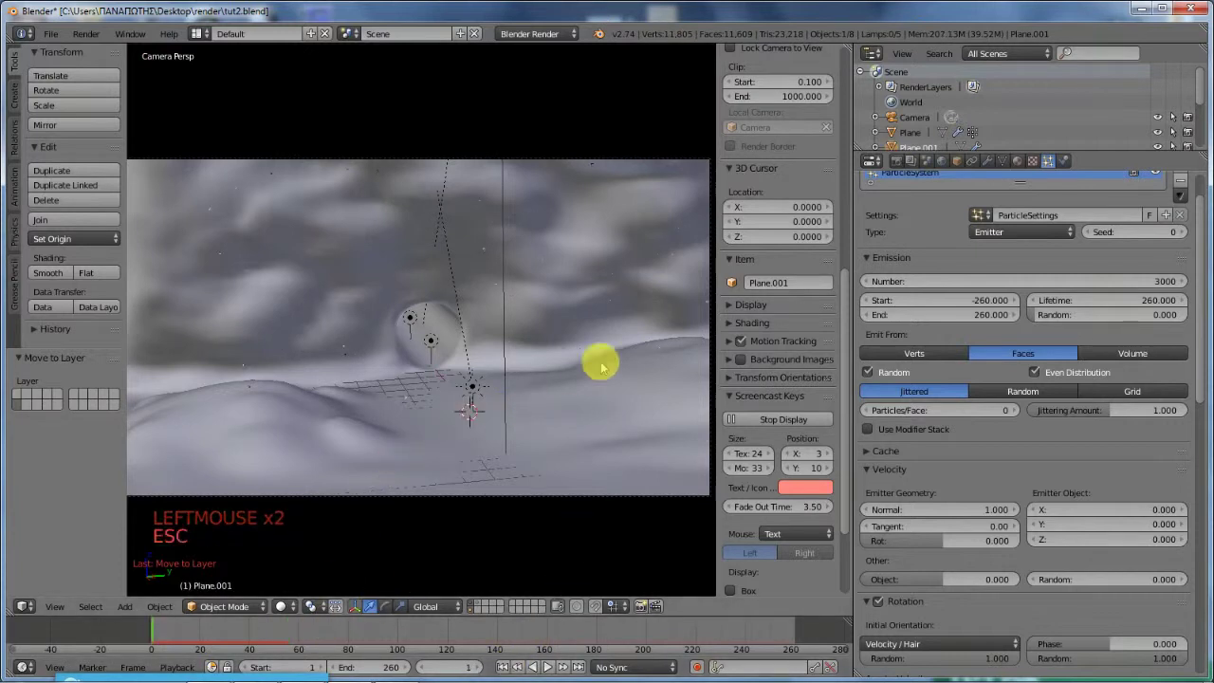
Step: Examine the flakes' distribution around the snow wall and ground, and review the particles' velocity, rotation and physics settings
click(232, 607)
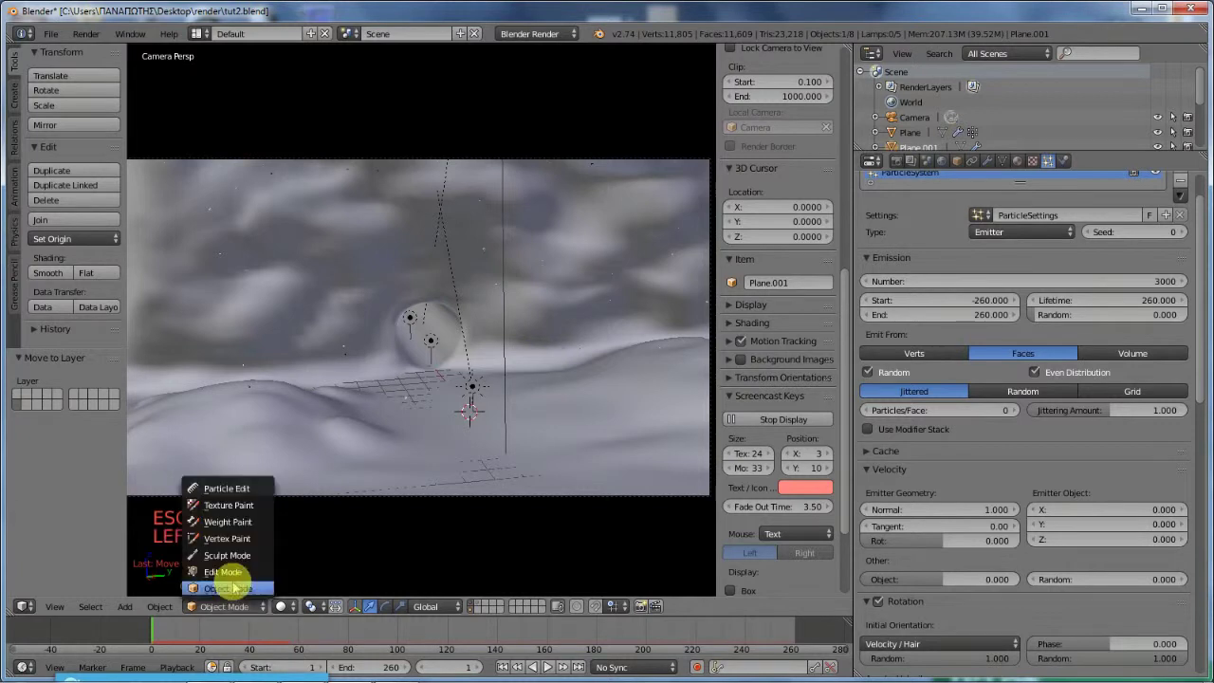
middle_drag(564, 281, 500, 317)
scroll(500, 353, down, 2)
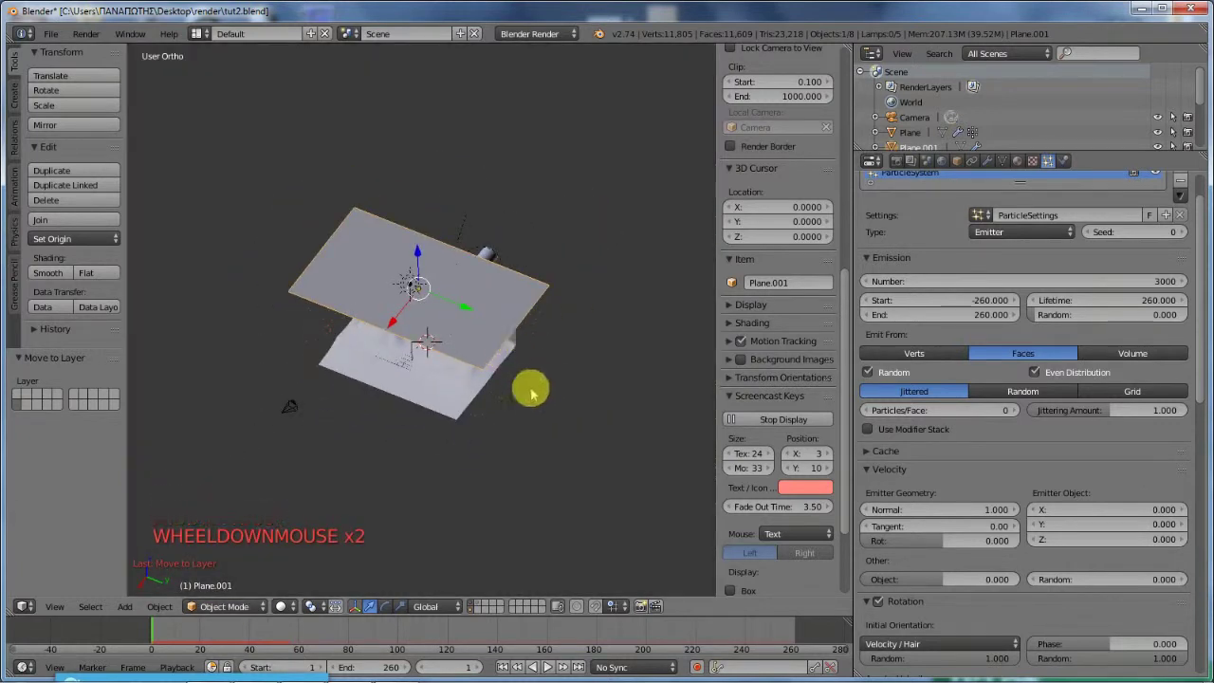
scroll(517, 408, down, 2)
middle_drag(515, 412, 504, 354)
scroll(533, 322, up, 7)
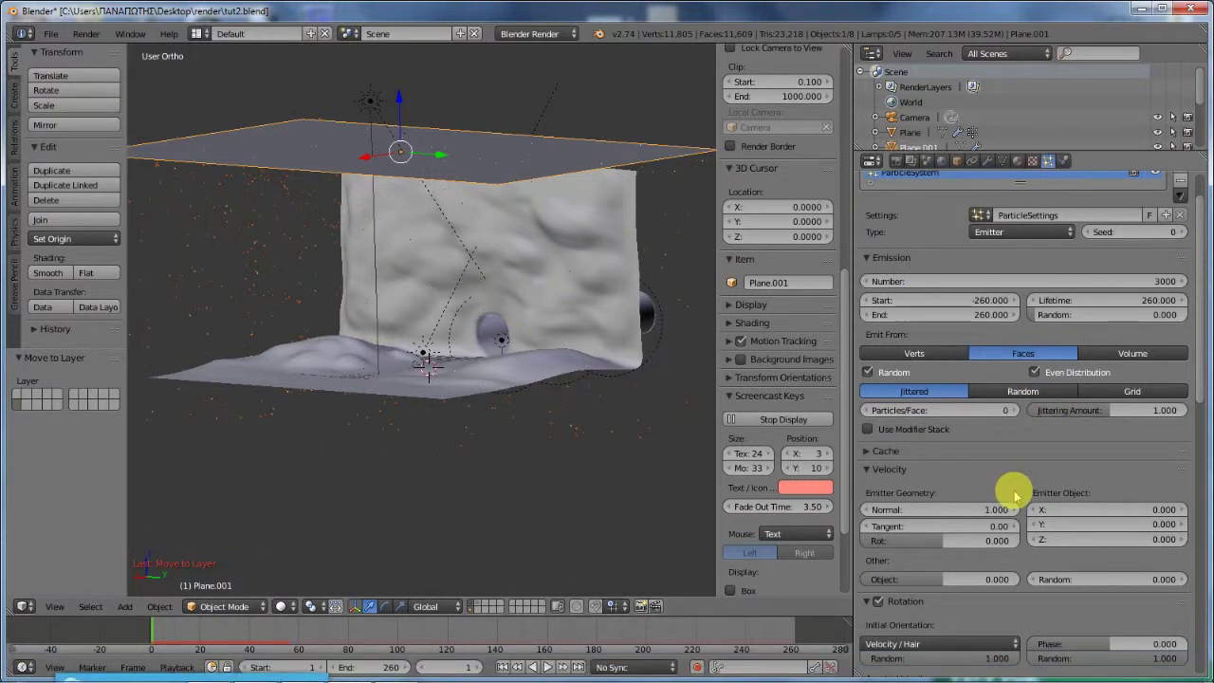
scroll(1012, 492, down, 9)
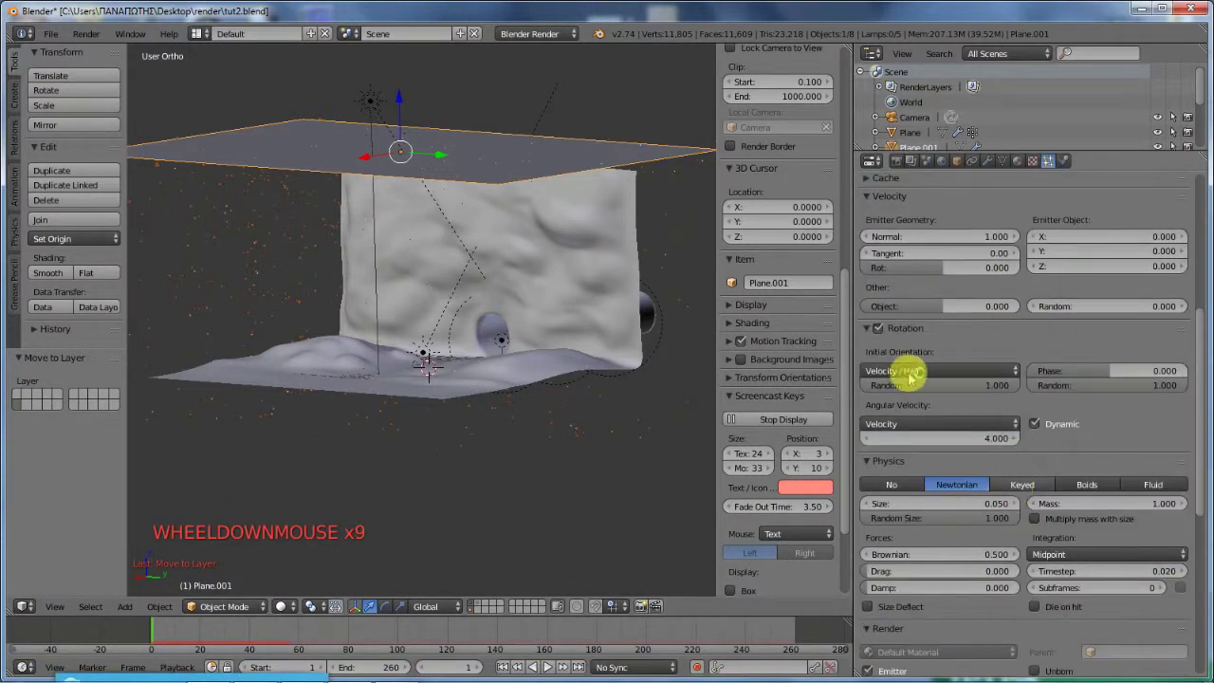
scroll(477, 302, up, 6)
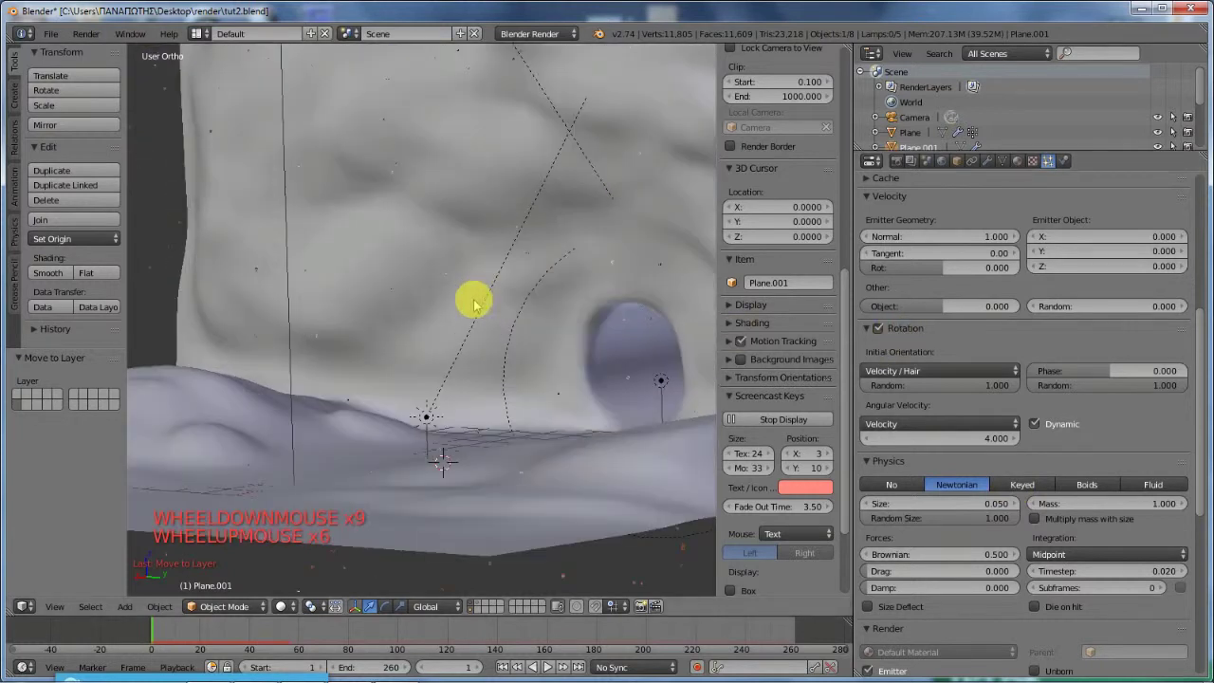
scroll(474, 301, down, 3)
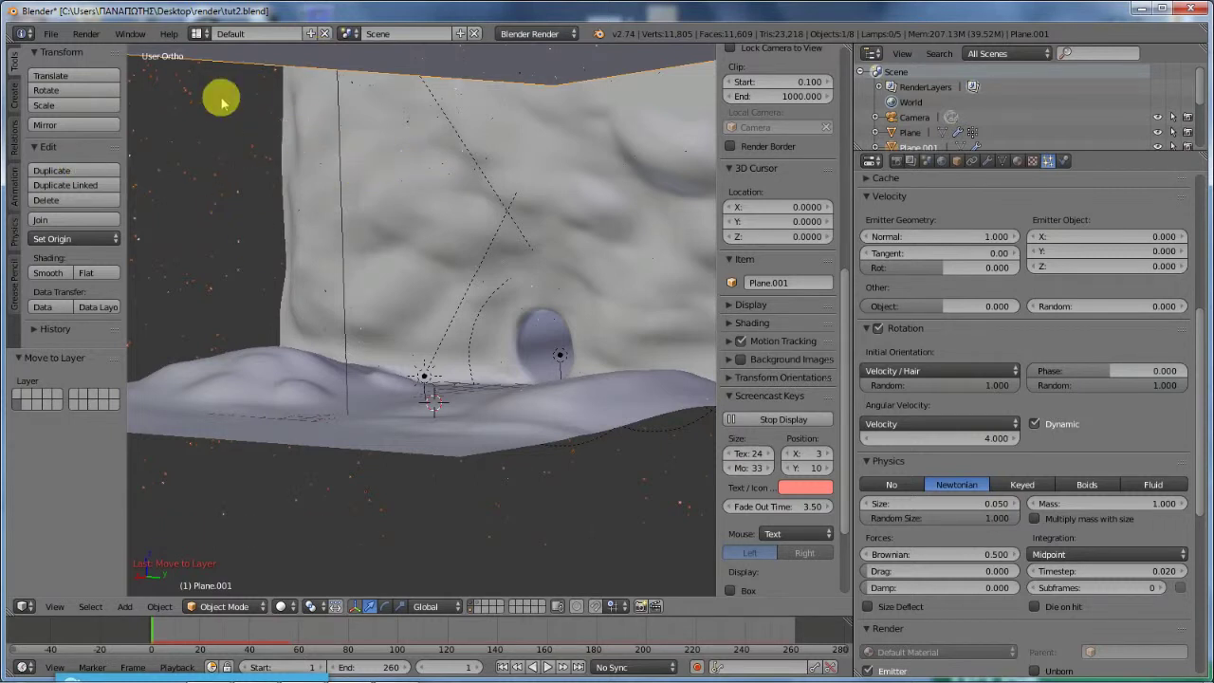
middle_drag(450, 317, 493, 327)
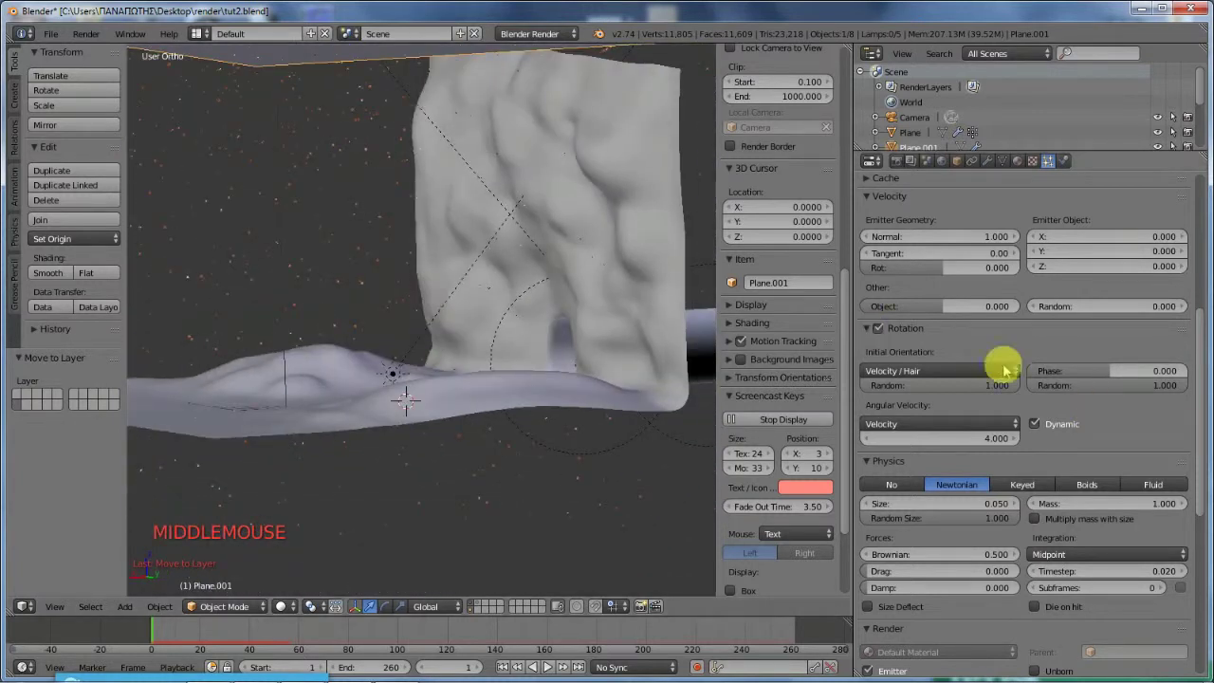
Step: Compare the snowfall playback with the particles' Rotation turned off and turned back on
click(878, 328)
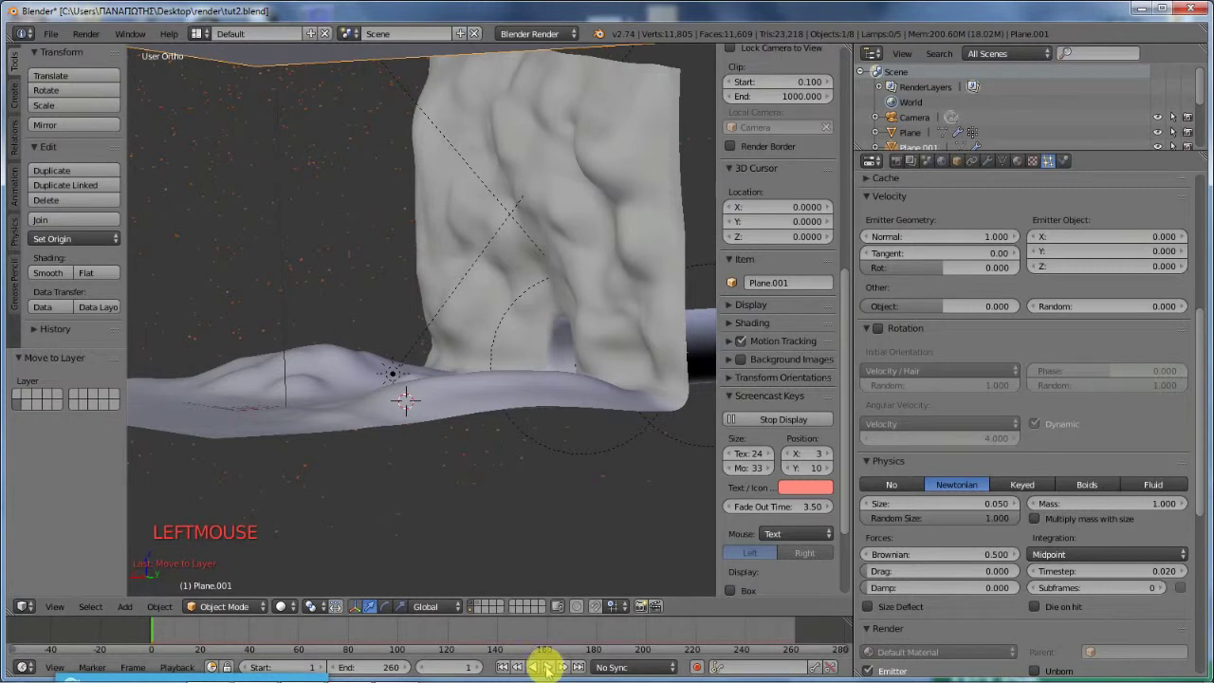
click(547, 668)
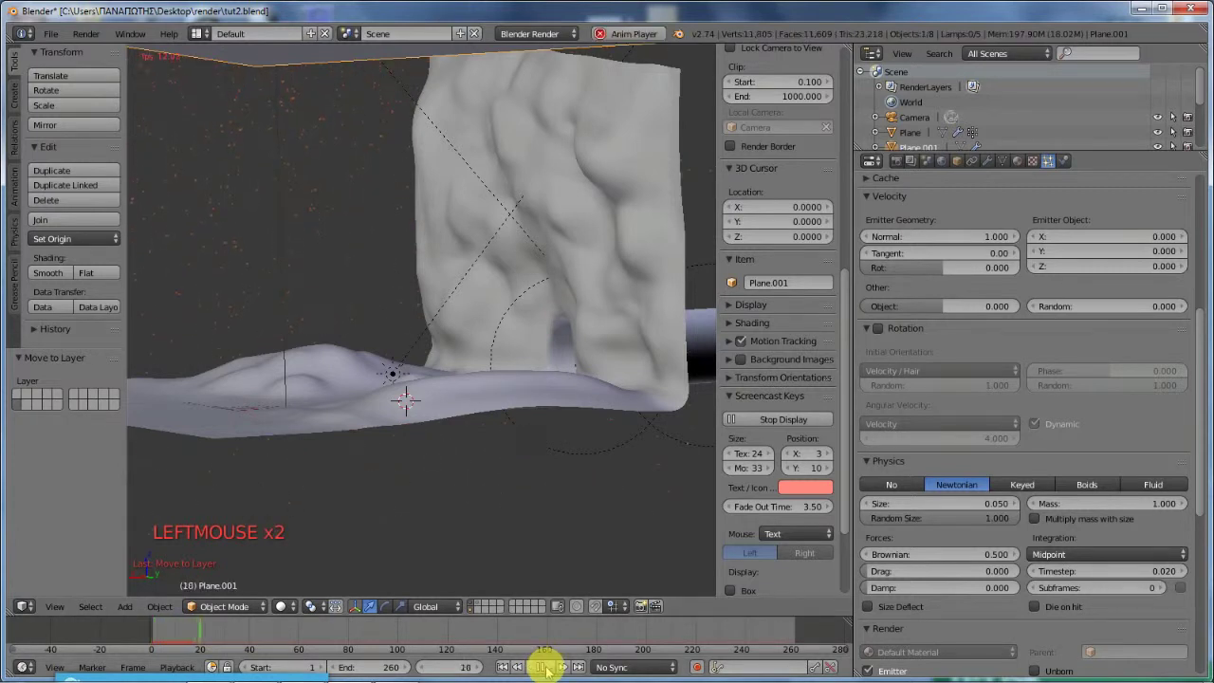
click(547, 668)
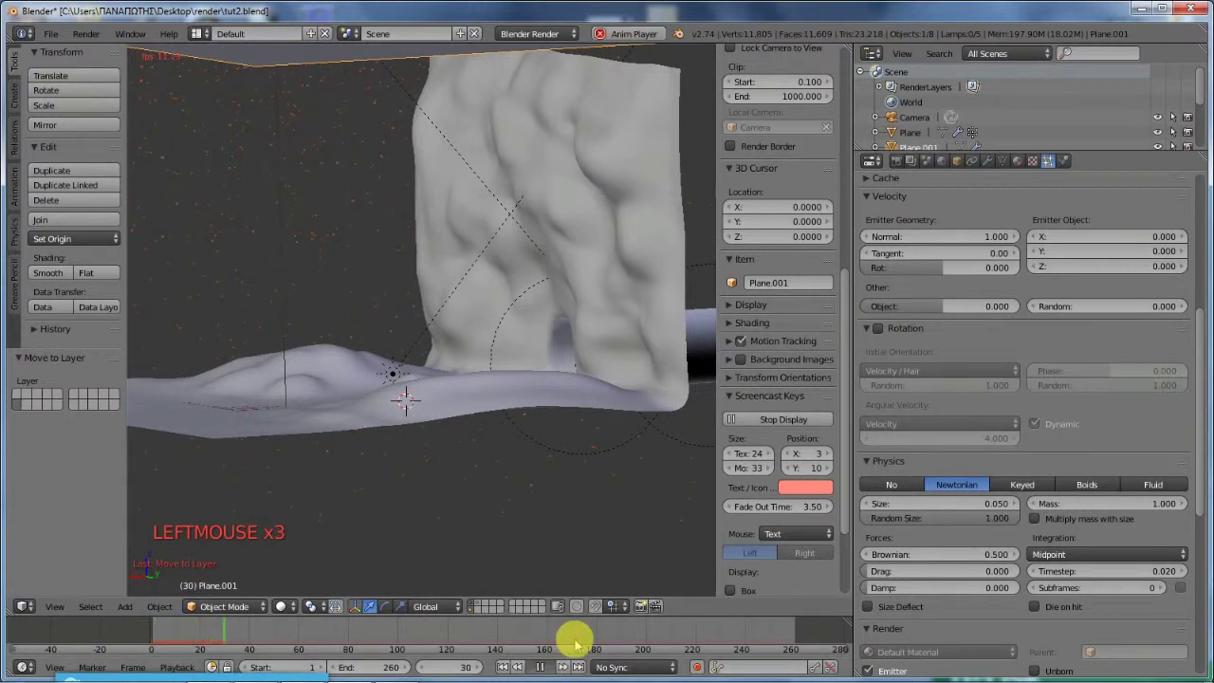
click(878, 328)
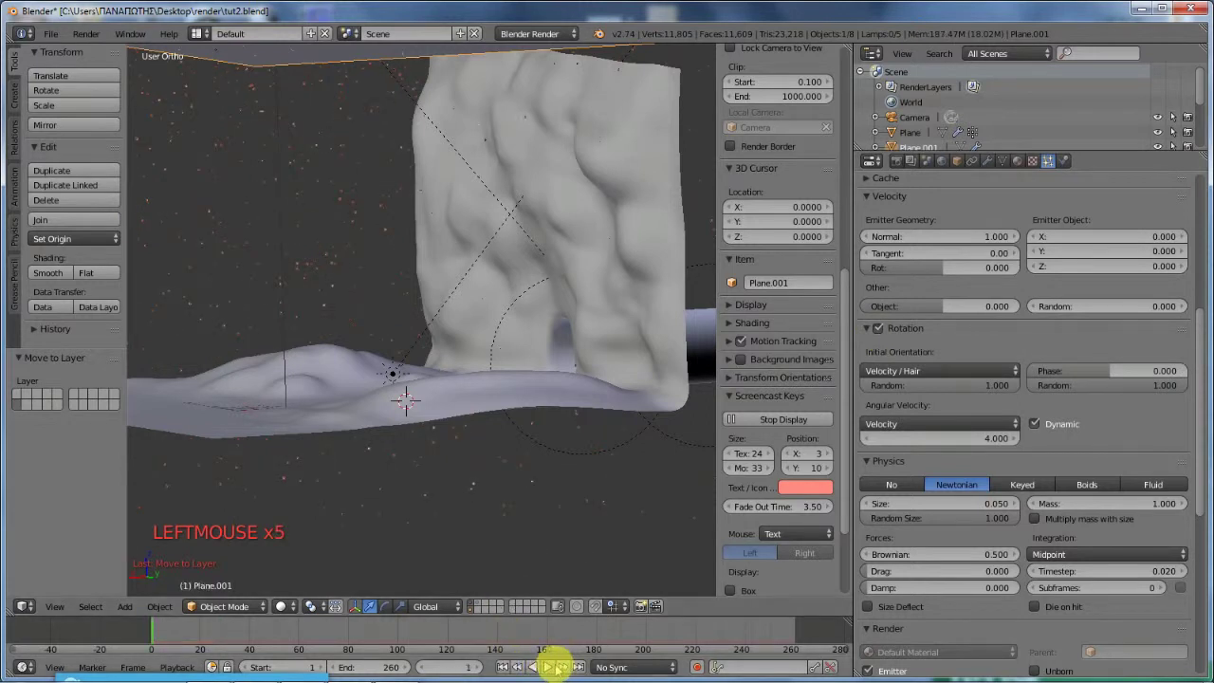
click(547, 667)
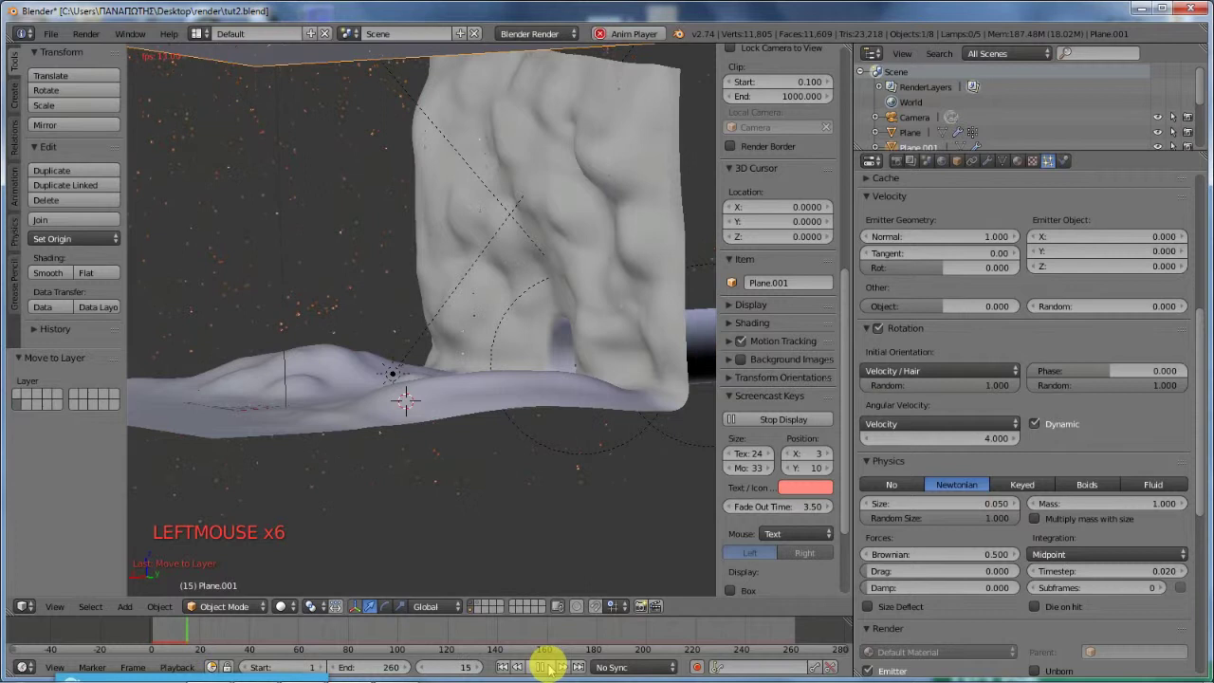
click(549, 667)
Step: Review the snow particles' physics, render and field weight settings, and look over the flakes beneath the emitter plane
scroll(989, 461, down, 6)
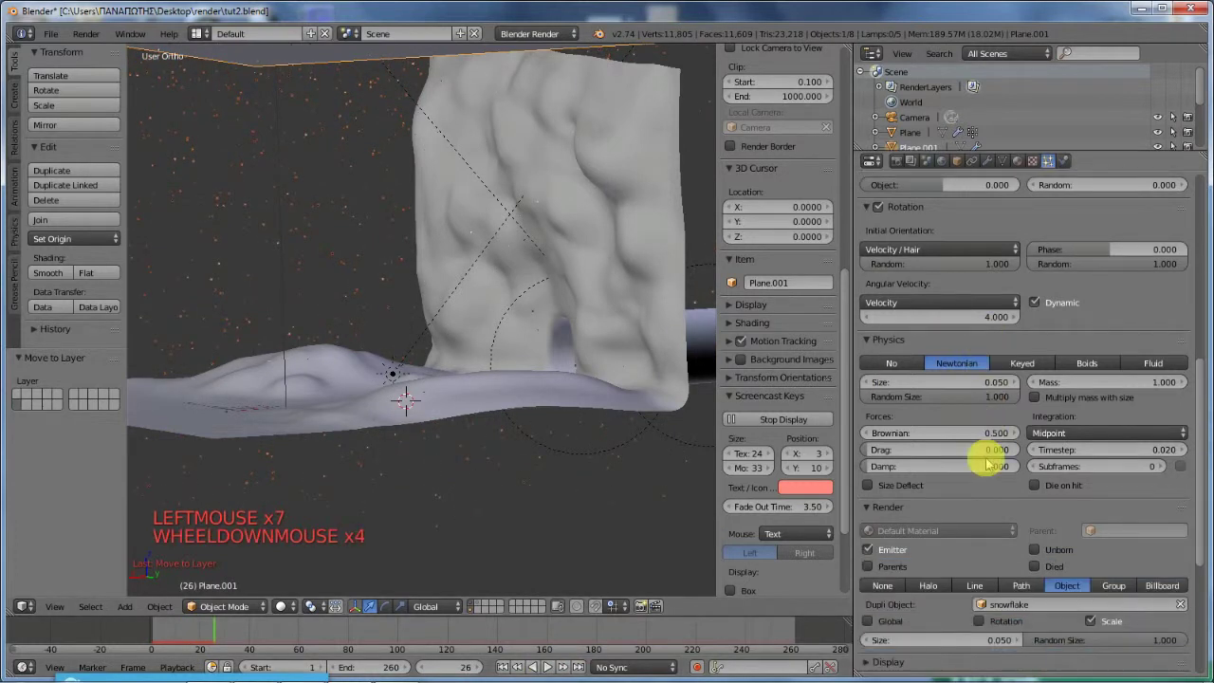
scroll(989, 461, down, 2)
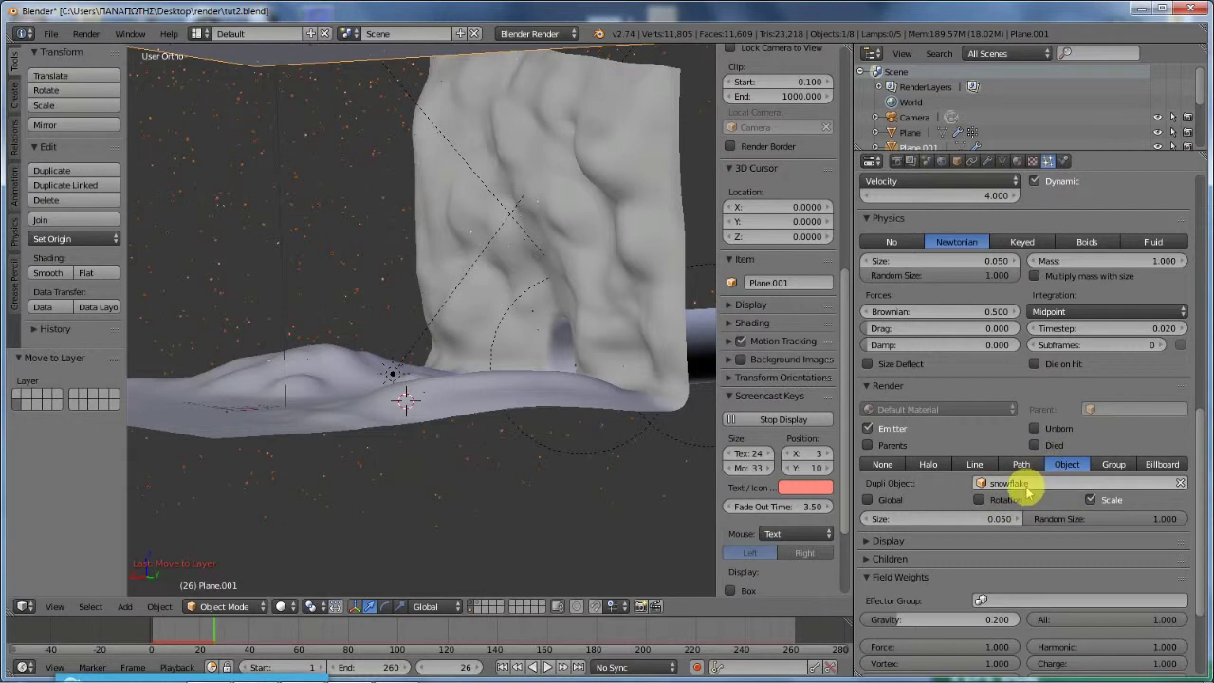
scroll(1022, 492, down, 5)
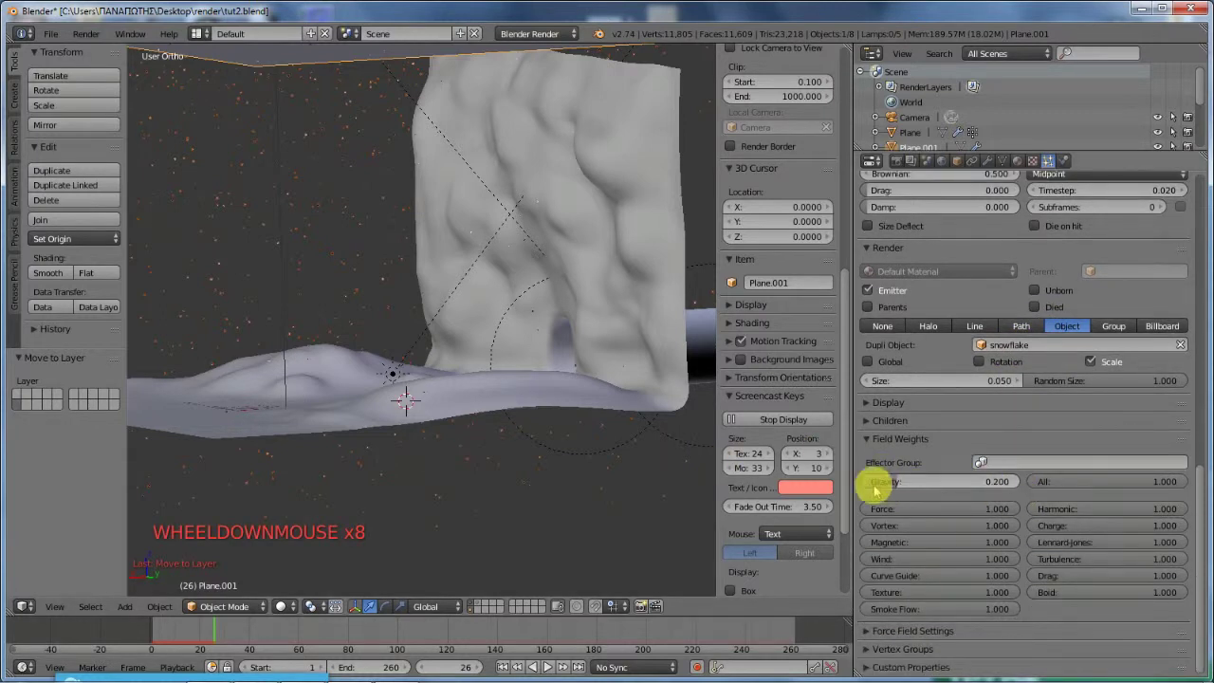
scroll(550, 347, down, 2)
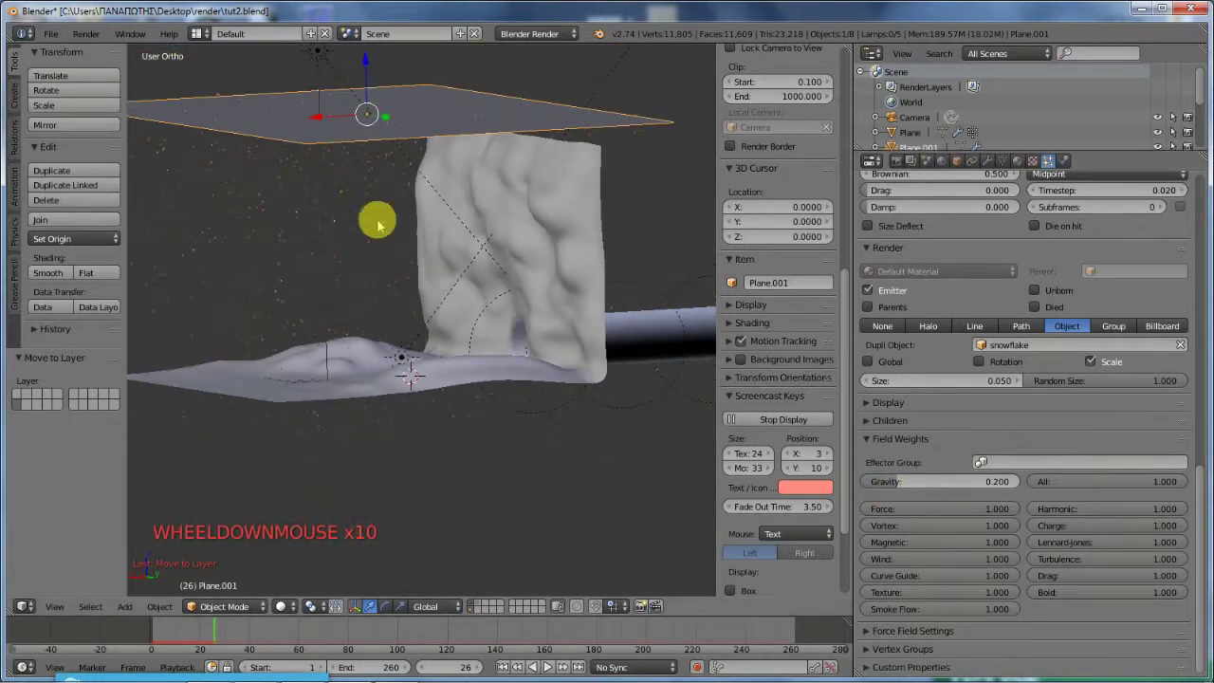
middle_drag(373, 222, 439, 248)
scroll(439, 249, down, 1)
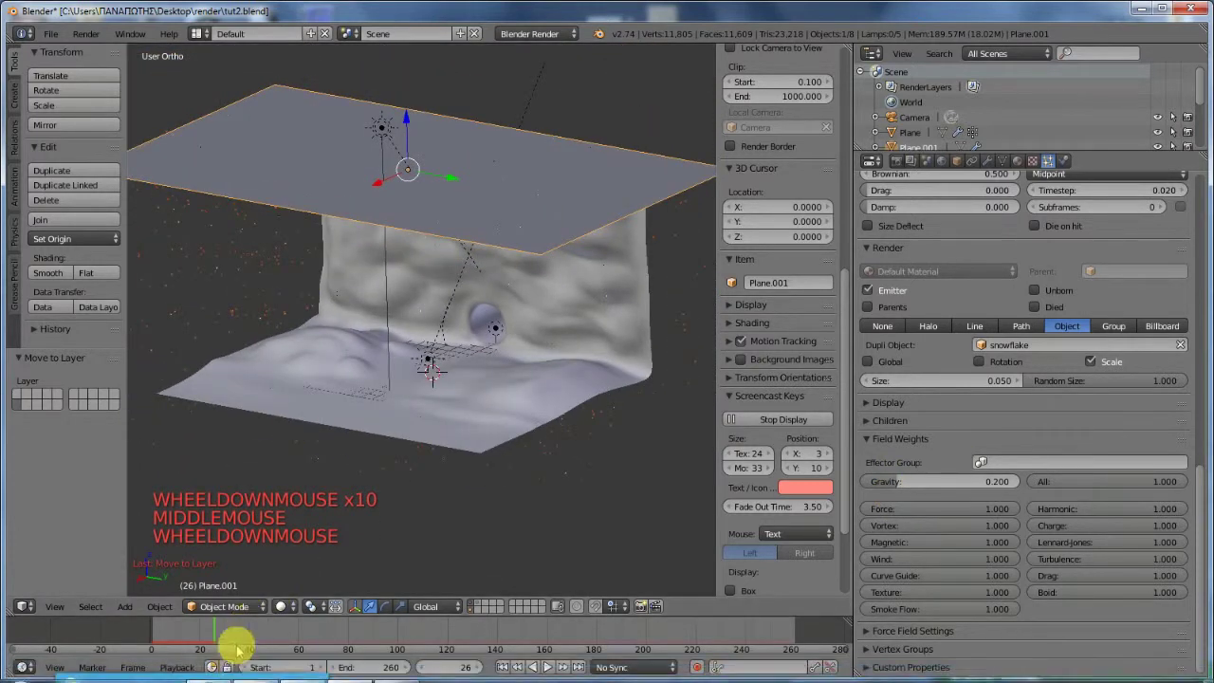
click(257, 644)
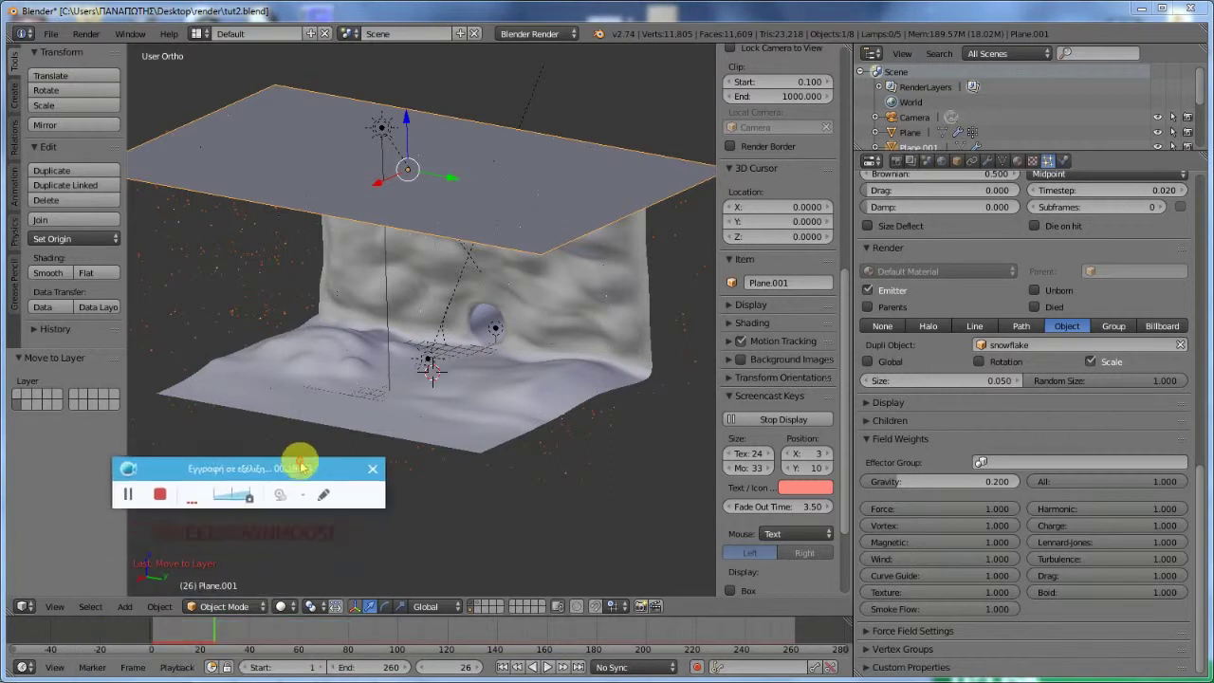
middle_drag(368, 255, 488, 144)
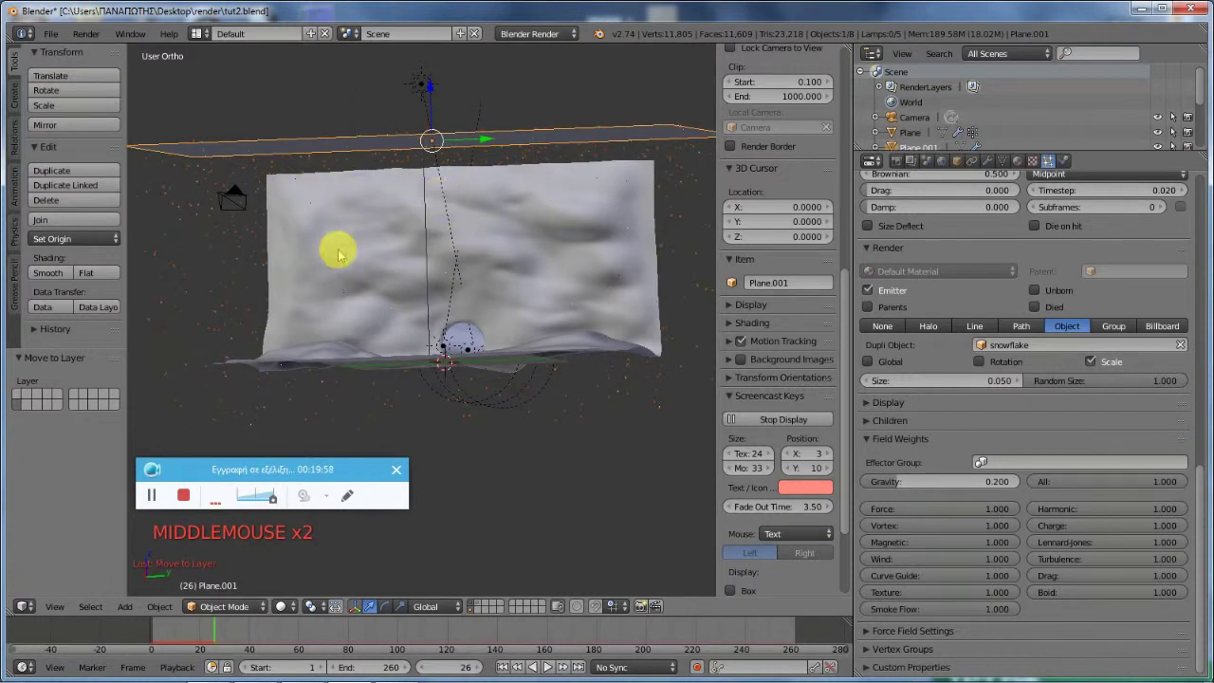
middle_drag(515, 212, 835, 232)
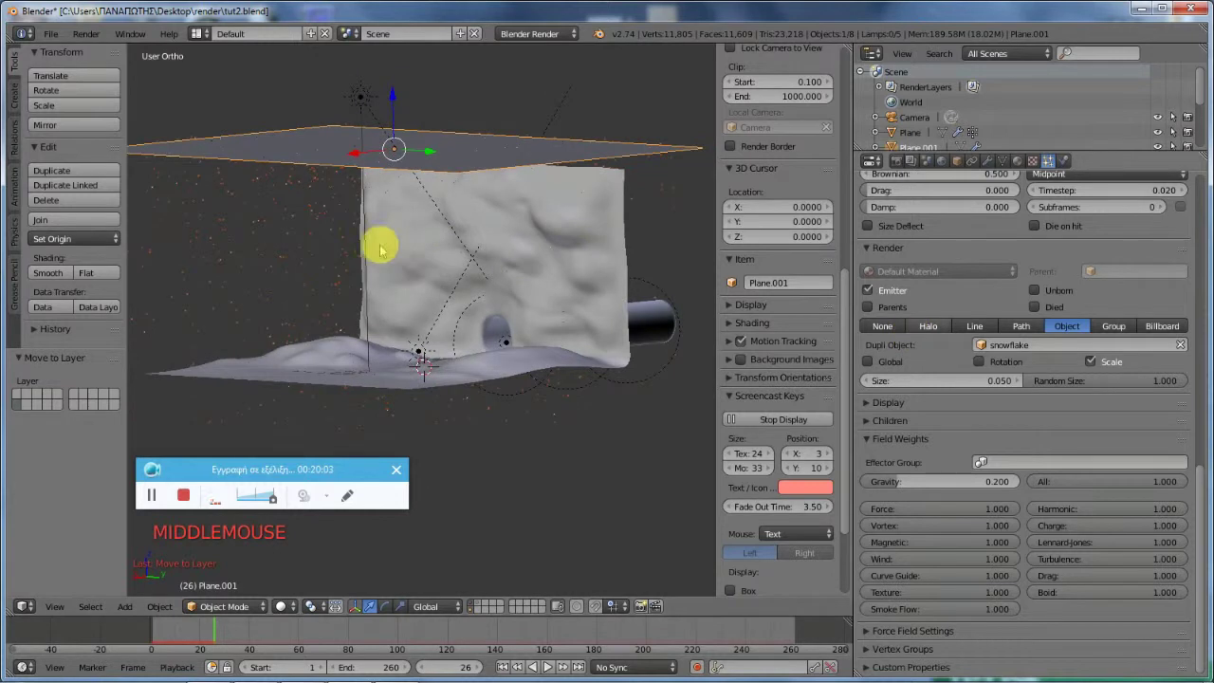